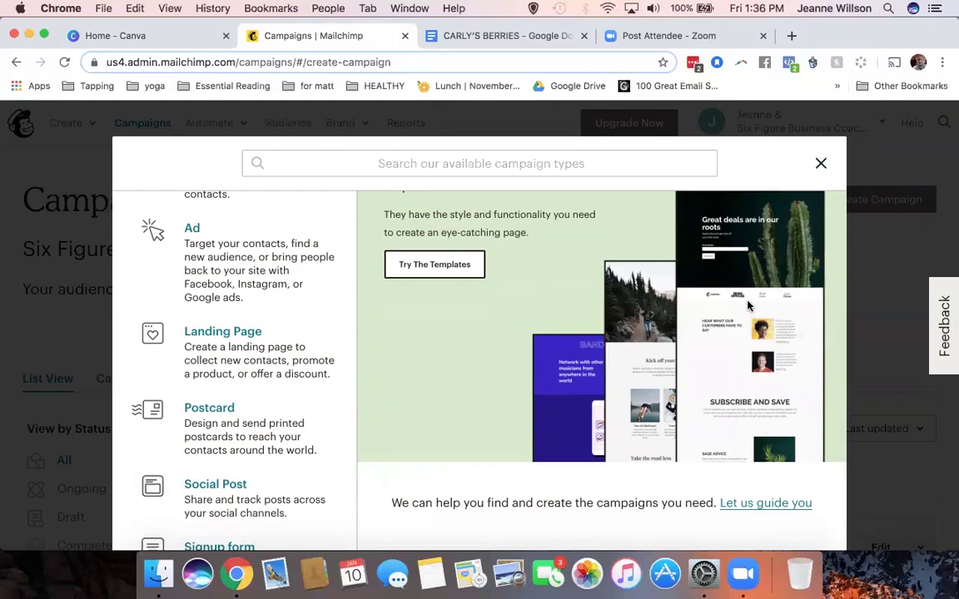
Step: Create a regular email campaign named "This month's newsletter"
click(44, 35)
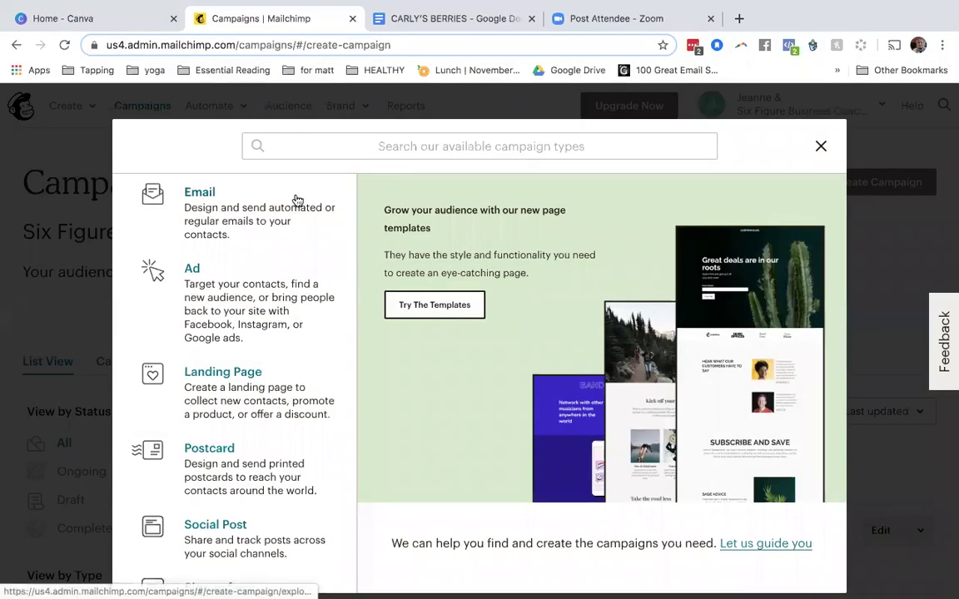
click(241, 222)
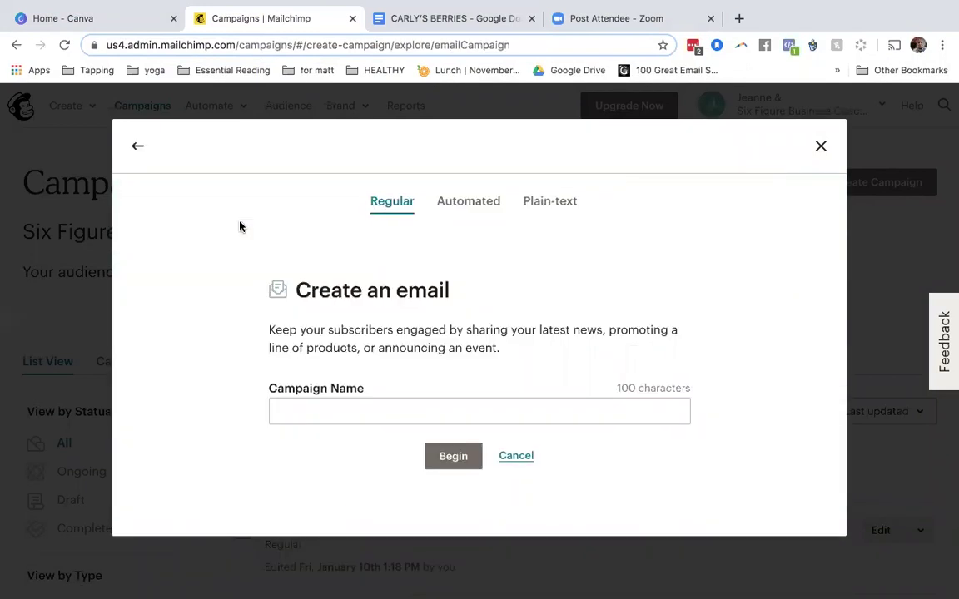
click(318, 415)
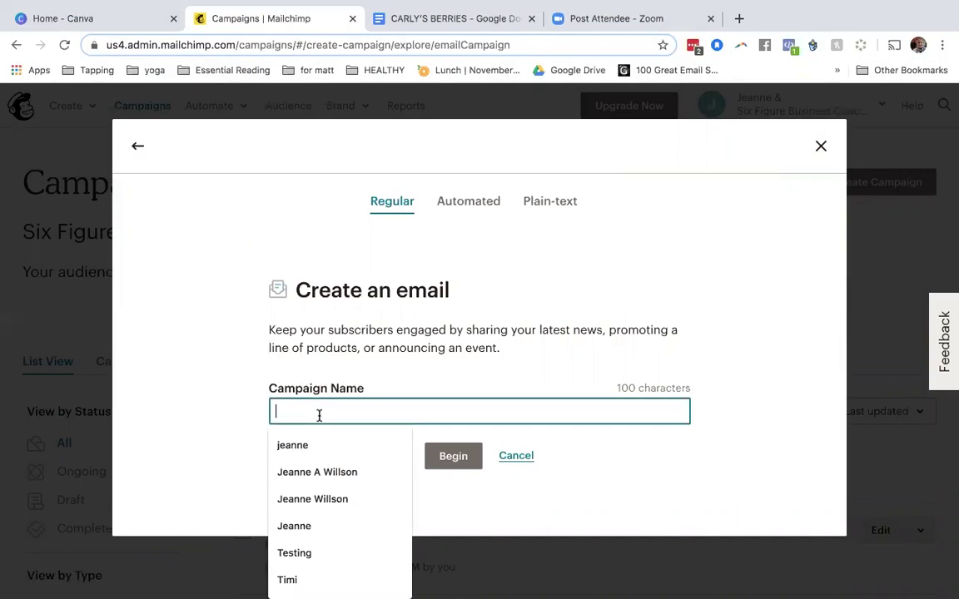
click(226, 413)
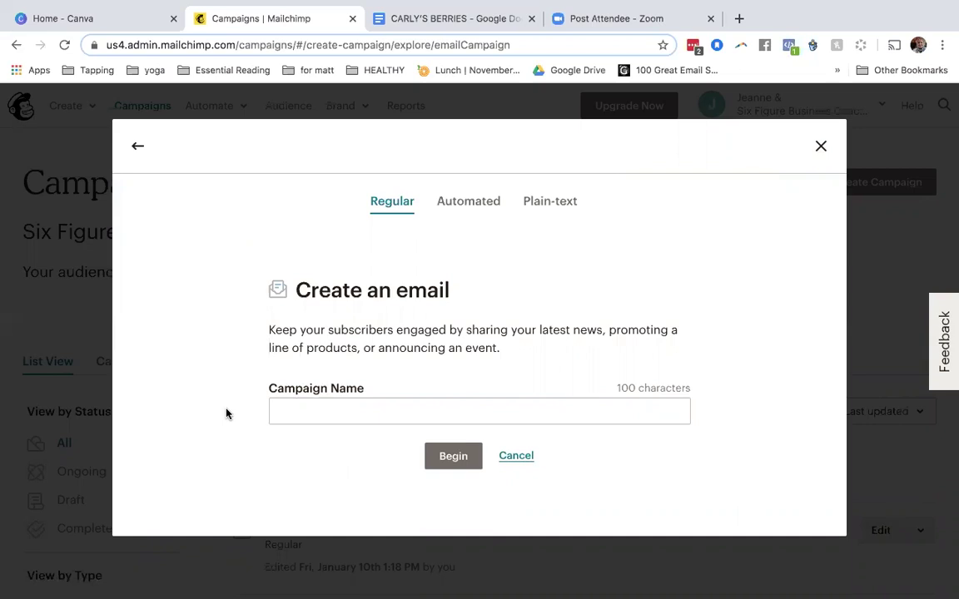
click(310, 409)
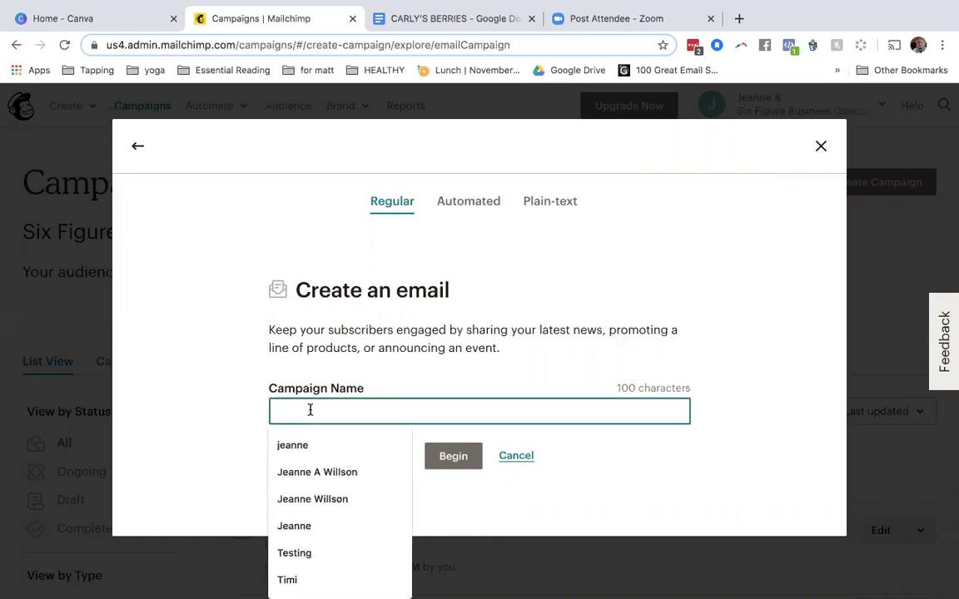
text(This month')
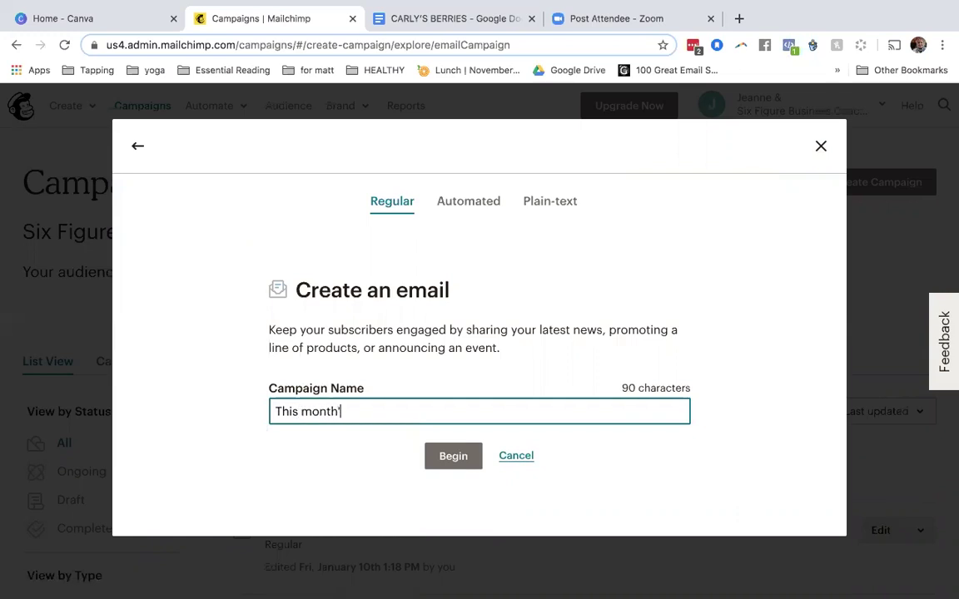
text(s newsletter)
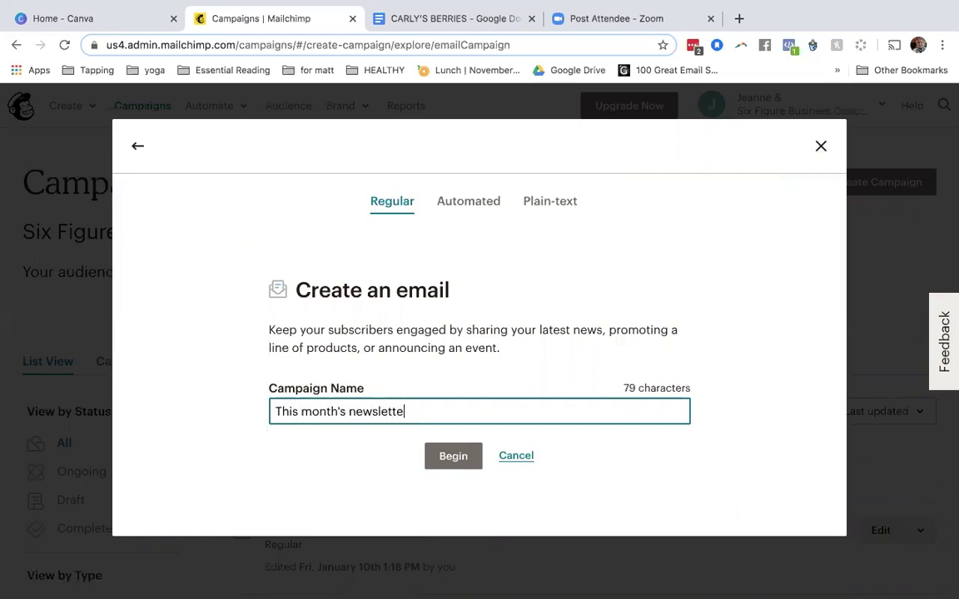
click(455, 459)
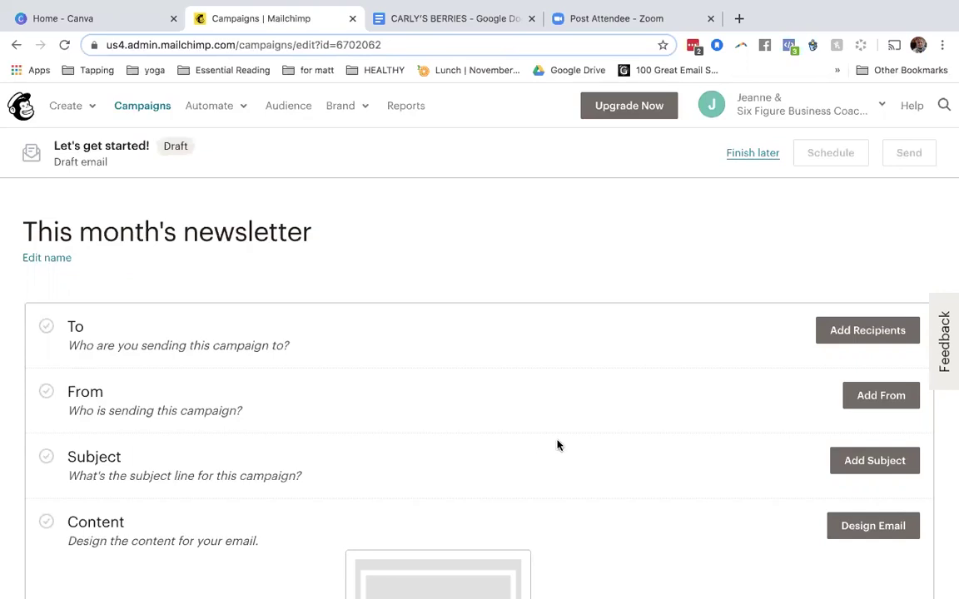
Step: Examine the campaign's recipient form, including the email address field, permission option and contact import, and close it without adding anyone
scroll(557, 443, down, 3)
scroll(557, 443, up, 3)
click(866, 330)
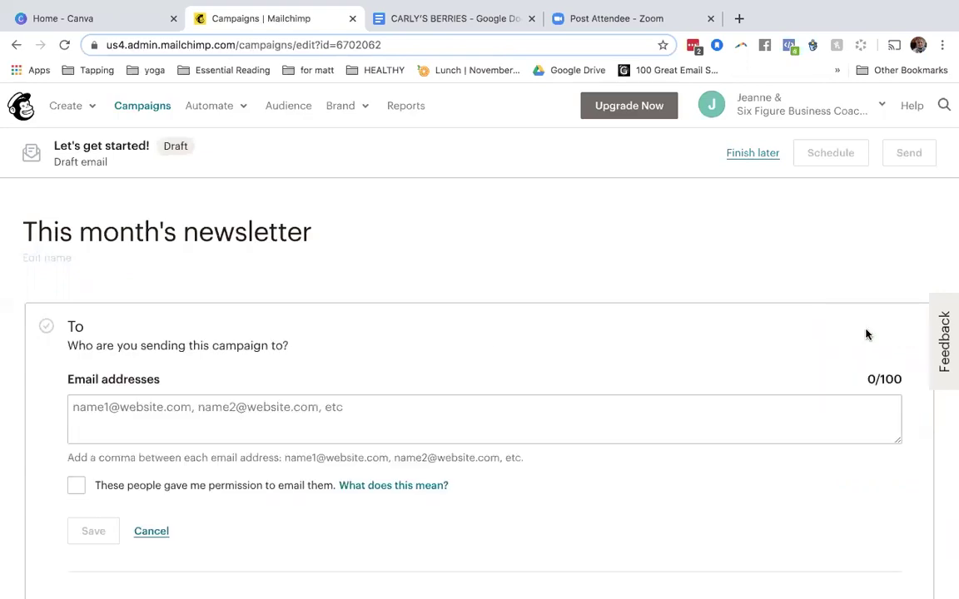
click(677, 399)
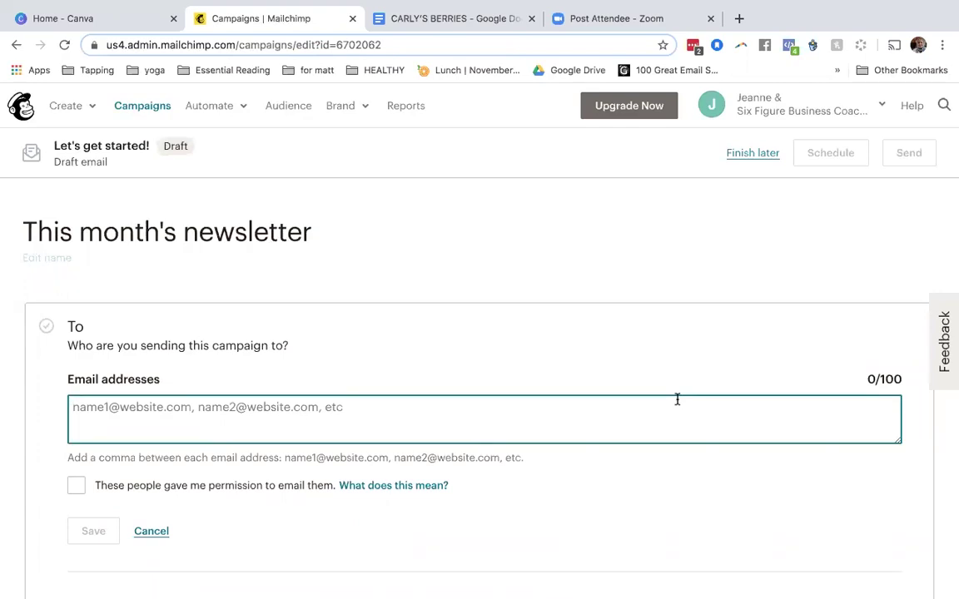
scroll(677, 400, down, 3)
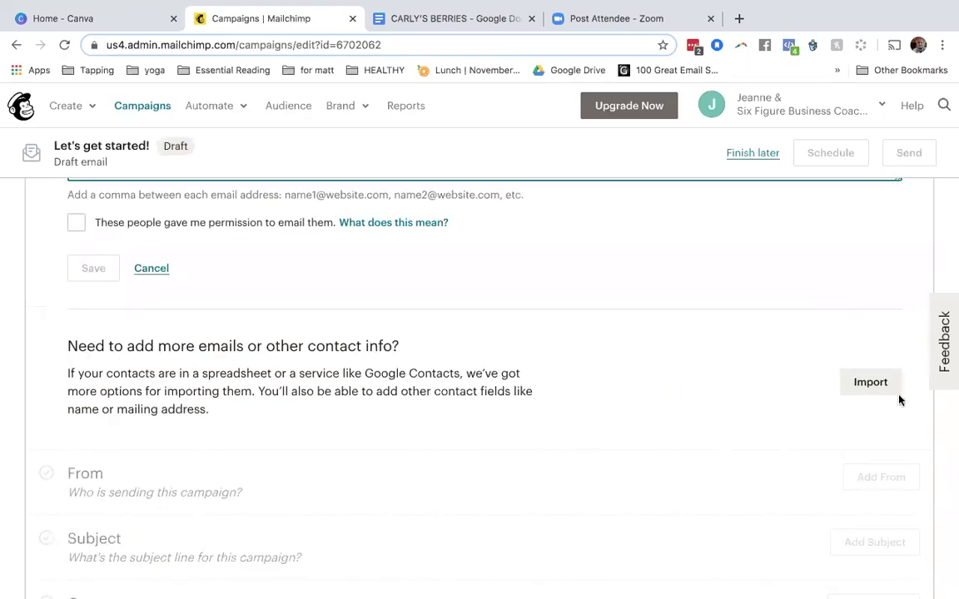
scroll(704, 348, up, 3)
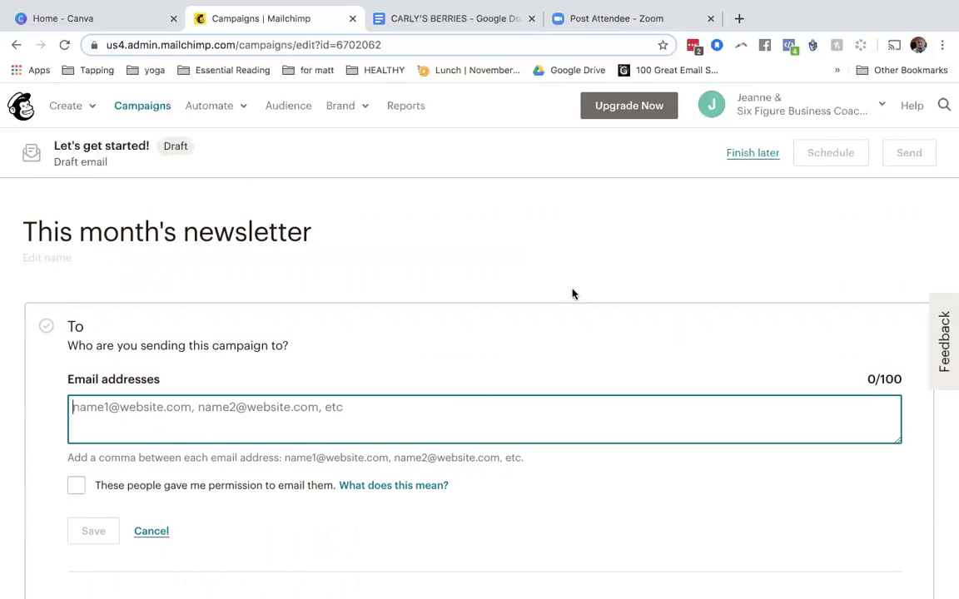
scroll(666, 385, down, 3)
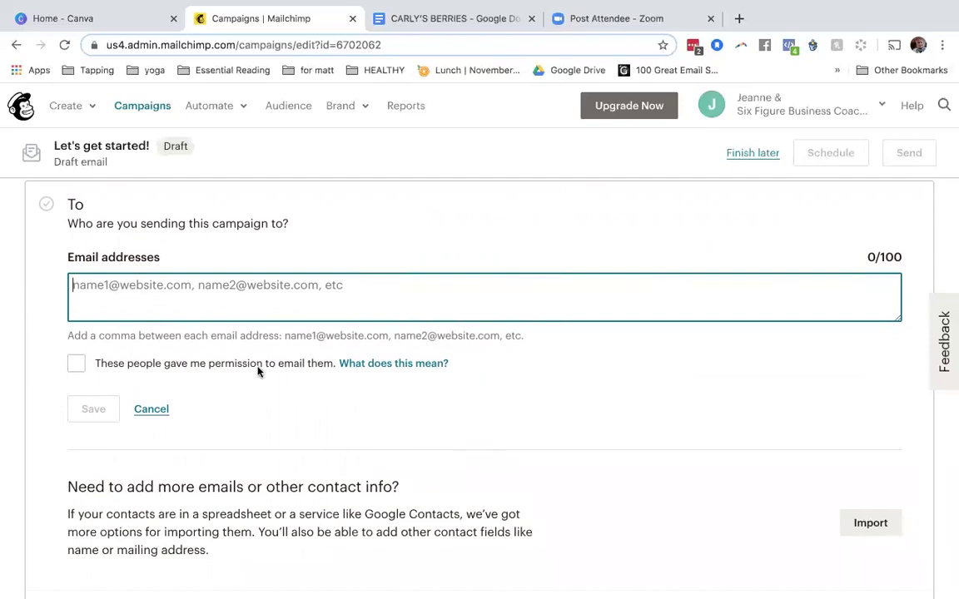
click(151, 409)
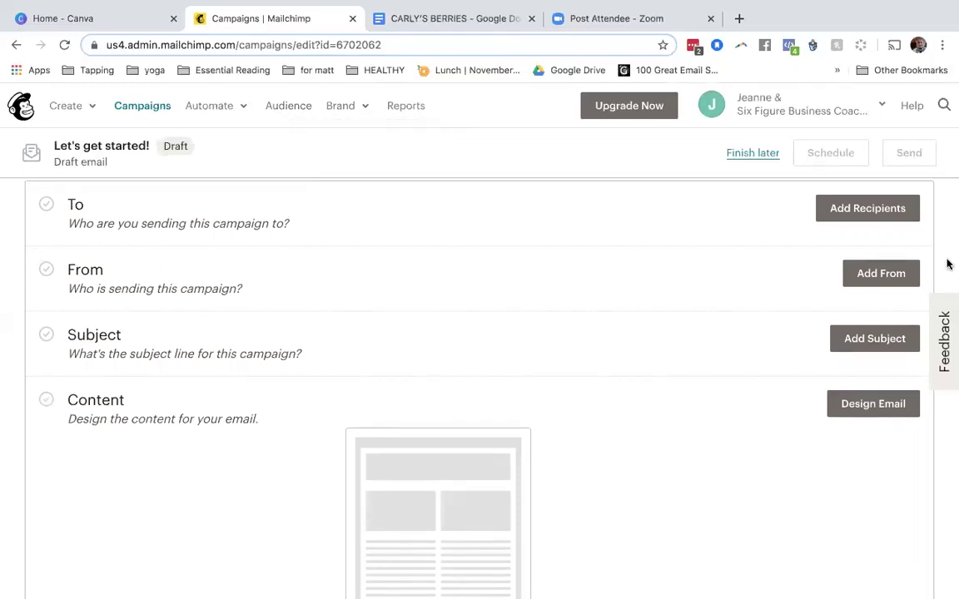
Step: Examine the sender name and email address fields of the campaign's From section, leaving them empty
click(881, 273)
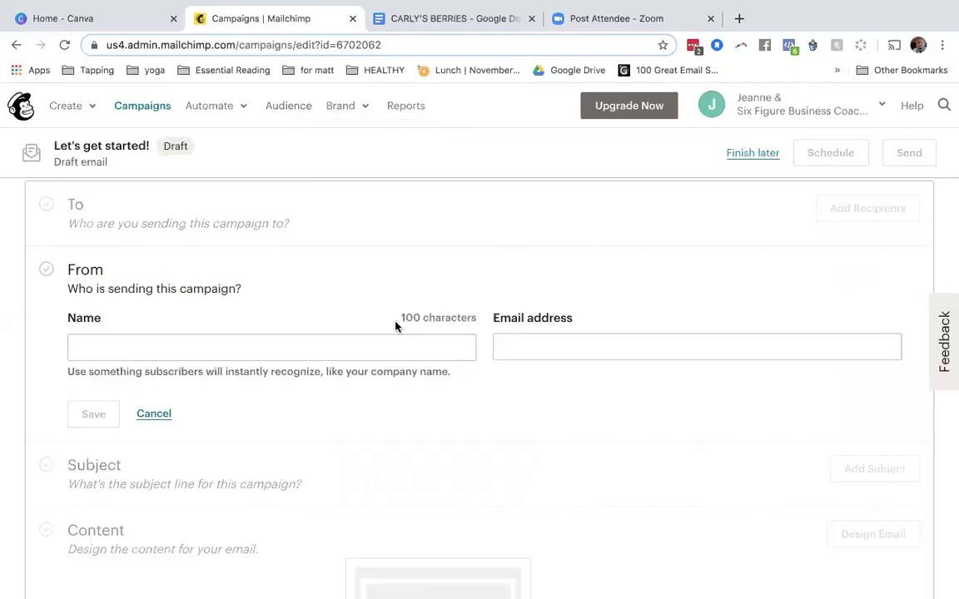
click(113, 346)
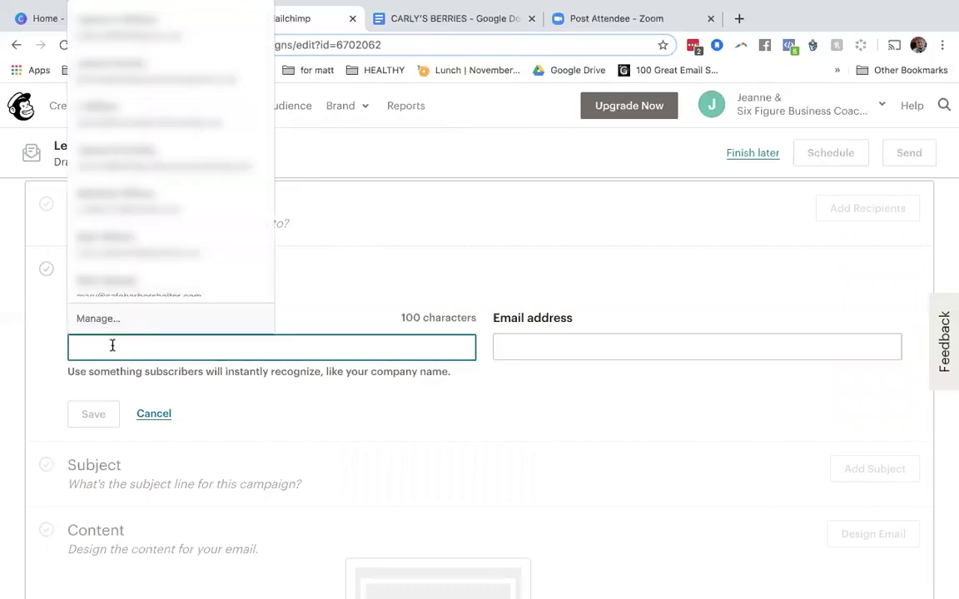
click(332, 268)
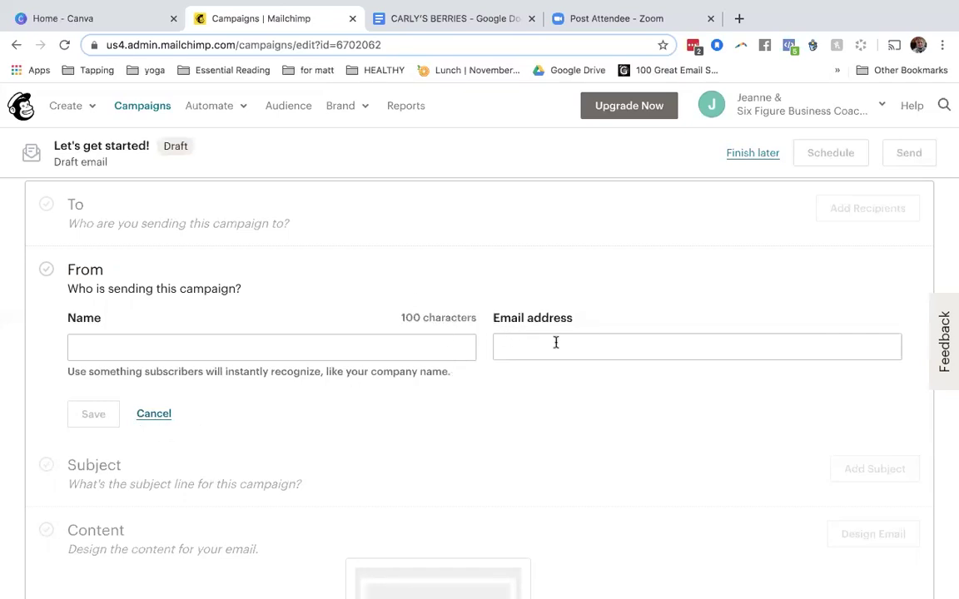
click(154, 415)
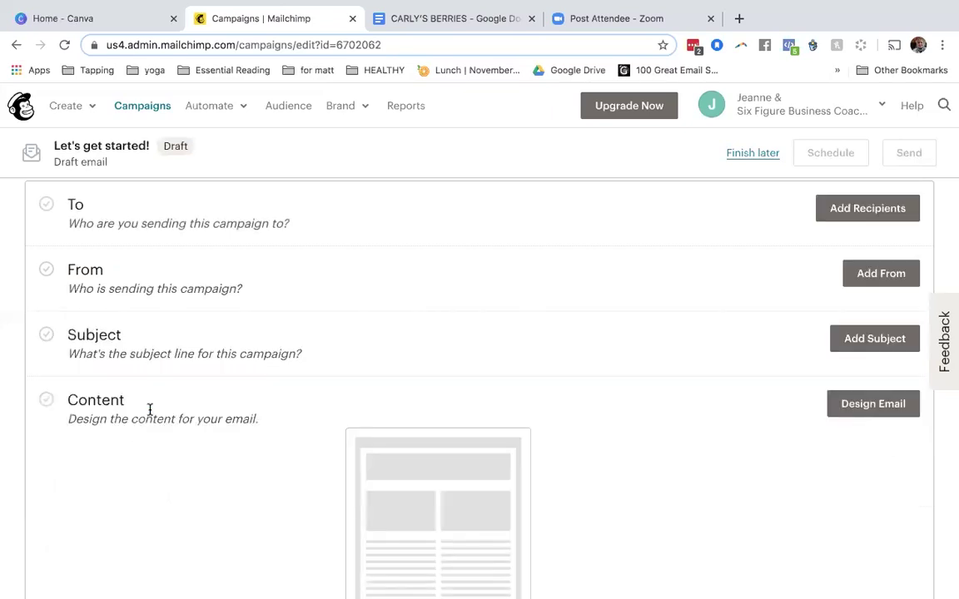
click(880, 278)
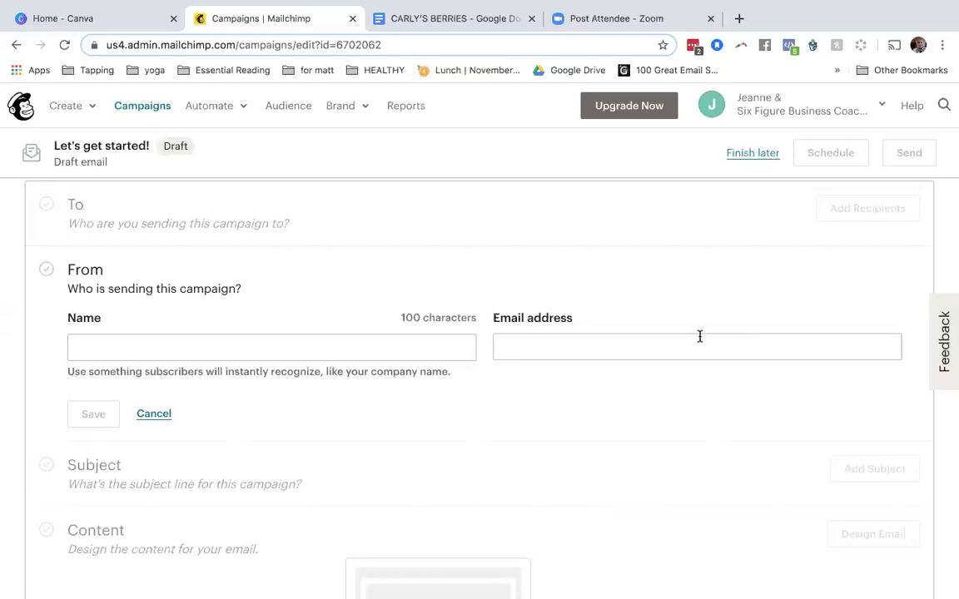
click(156, 414)
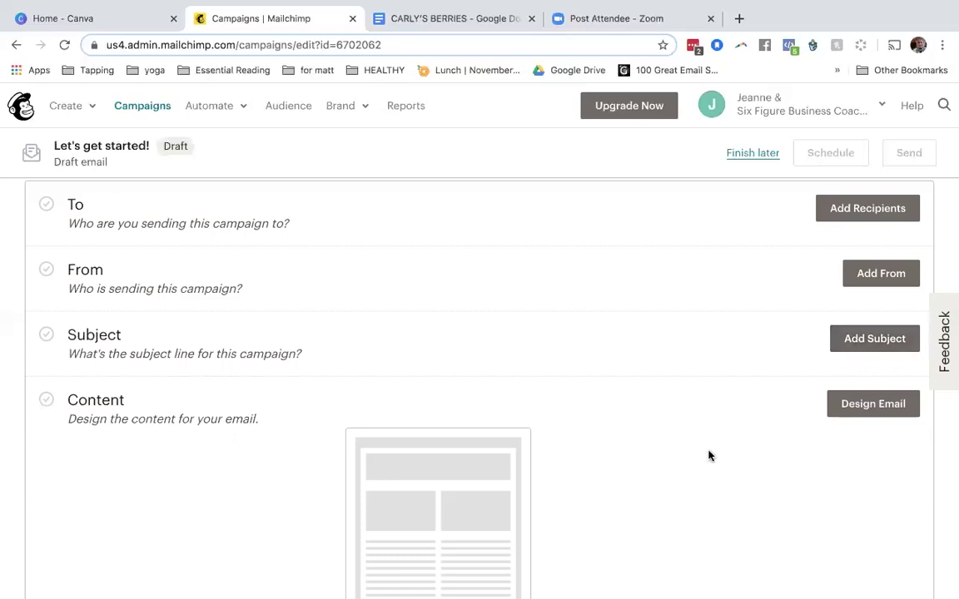
Step: Start designing the campaign's email content and look through the featured and basic template layouts
scroll(708, 455, down, 3)
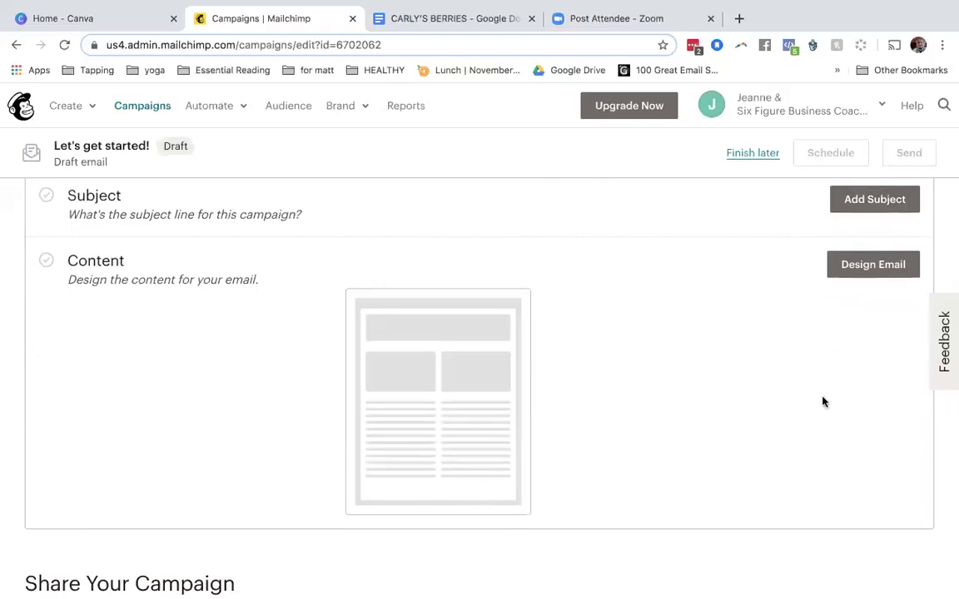
click(868, 266)
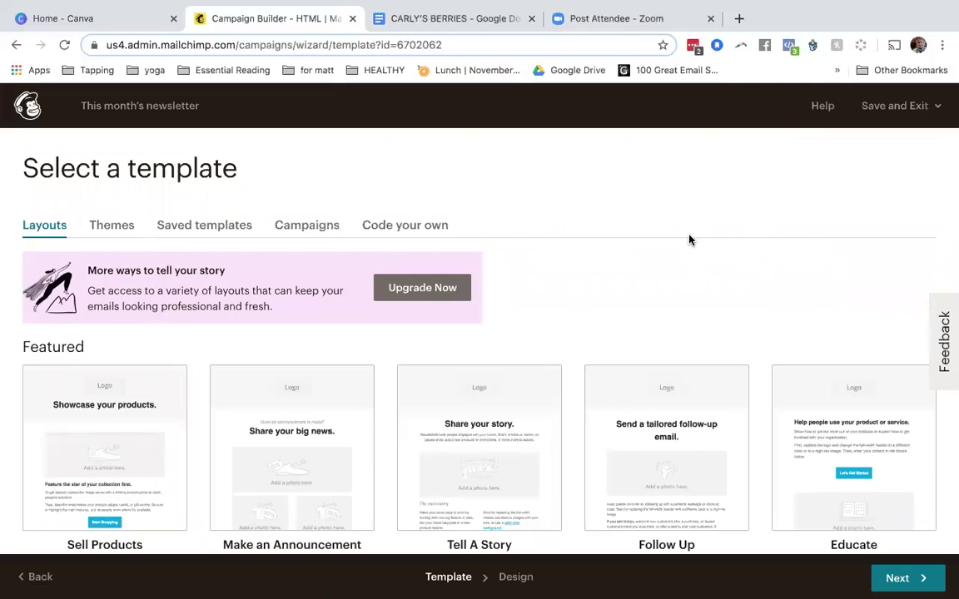
scroll(600, 259, down, 2)
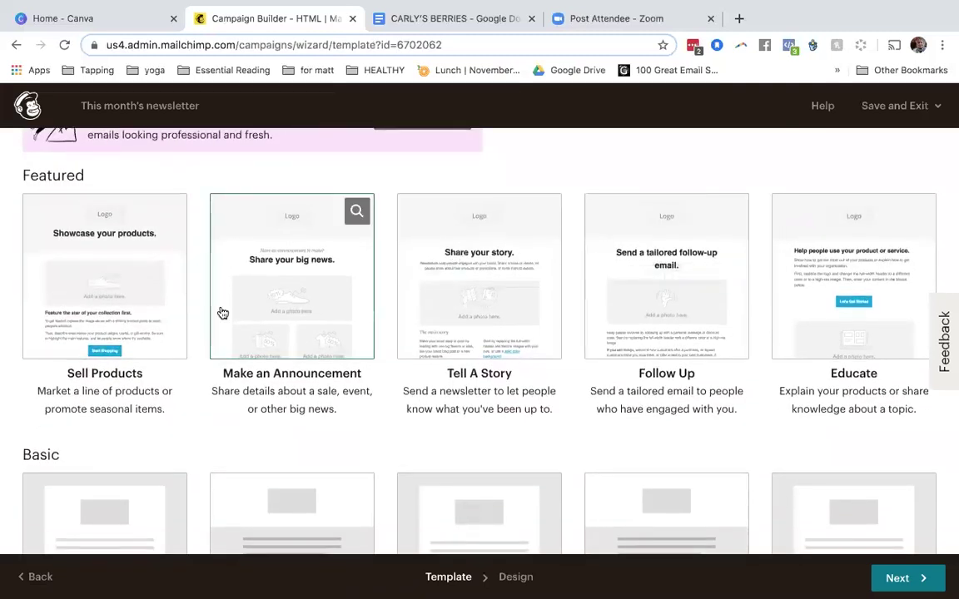
scroll(488, 311, up, 1)
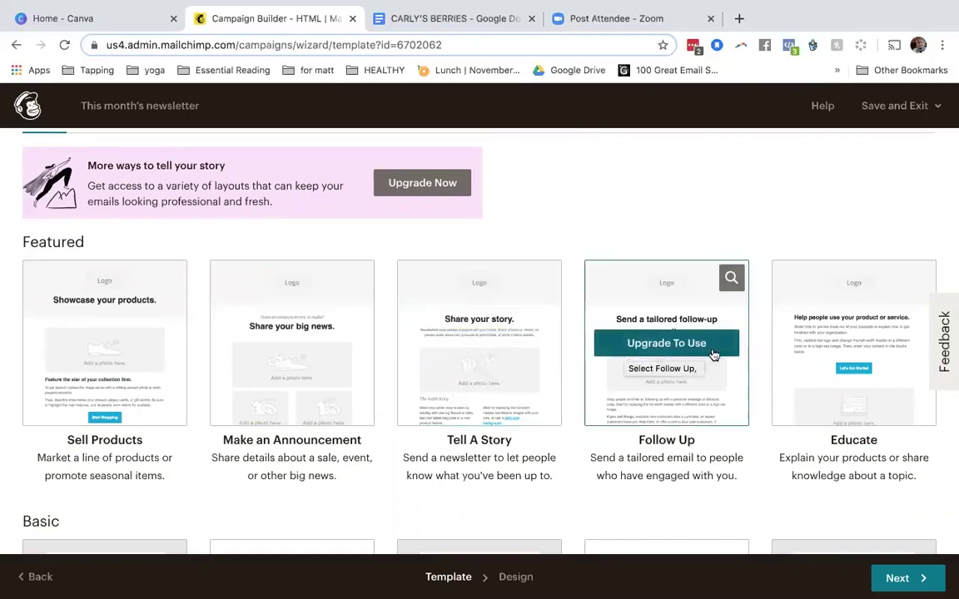
scroll(779, 366, down, 5)
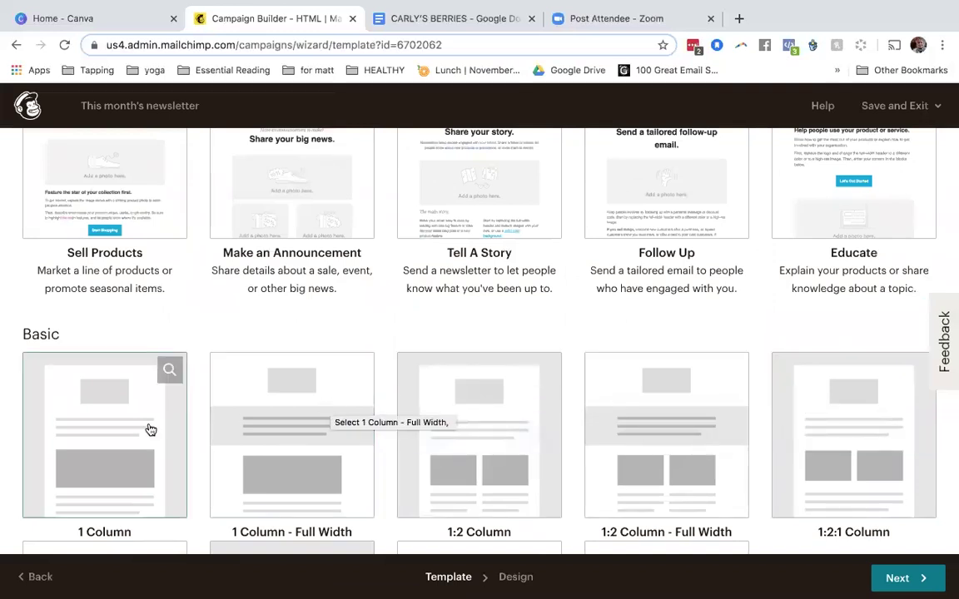
scroll(280, 453, down, 3)
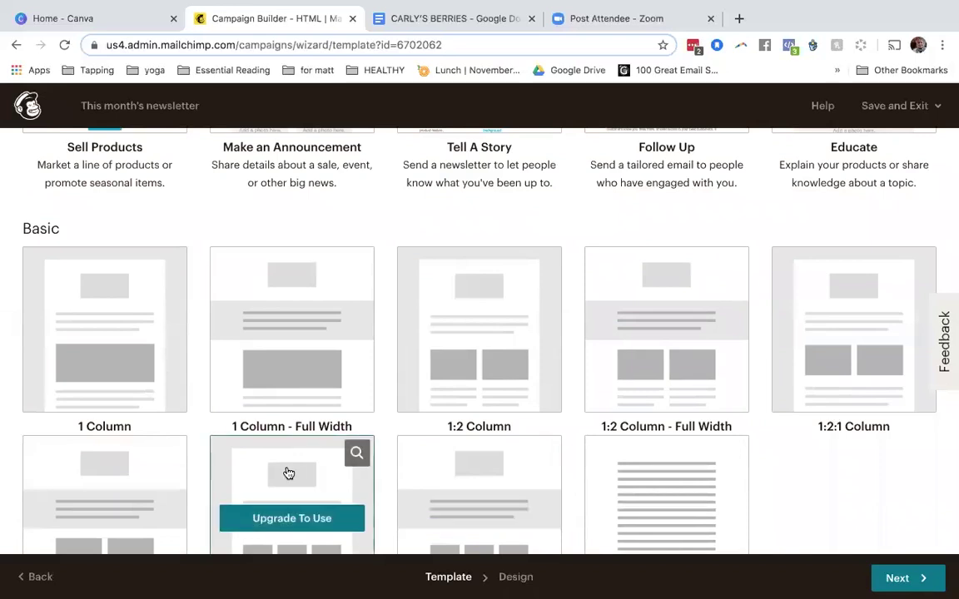
scroll(289, 474, up, 4)
scroll(289, 473, up, 3)
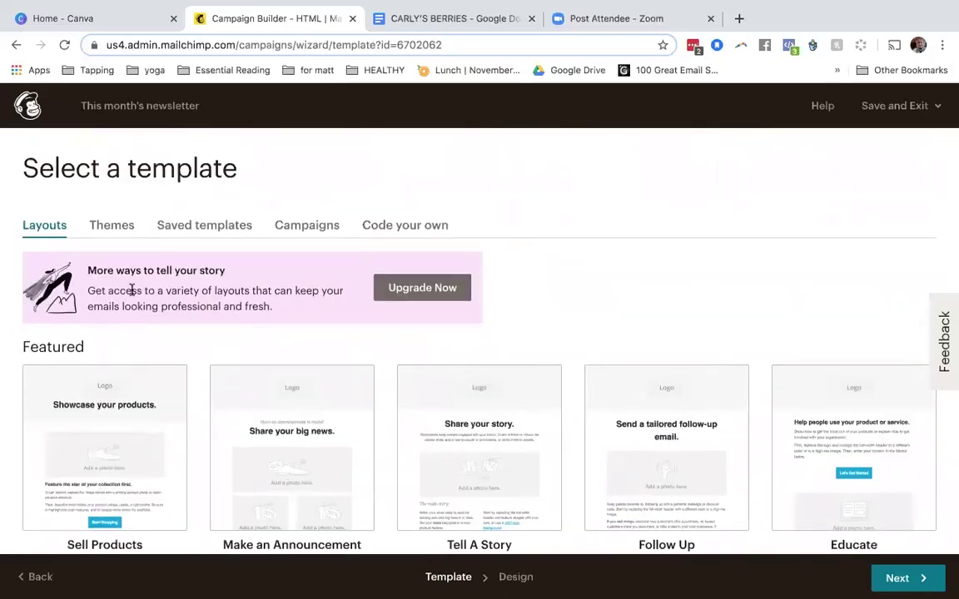
Step: Browse the featured email themes and preview the full Appointment Reminder theme in its desktop version
click(111, 228)
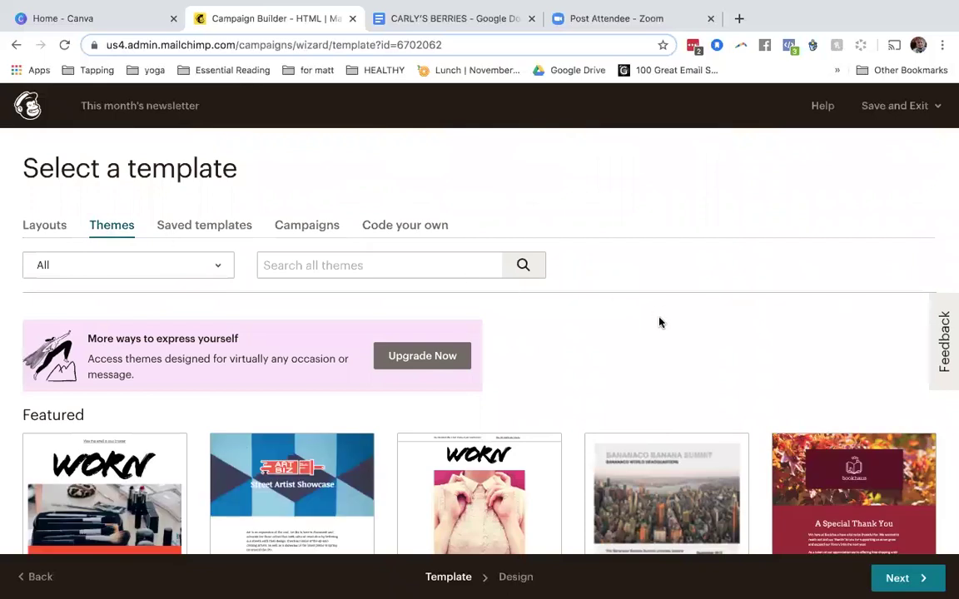
scroll(659, 322, down, 3)
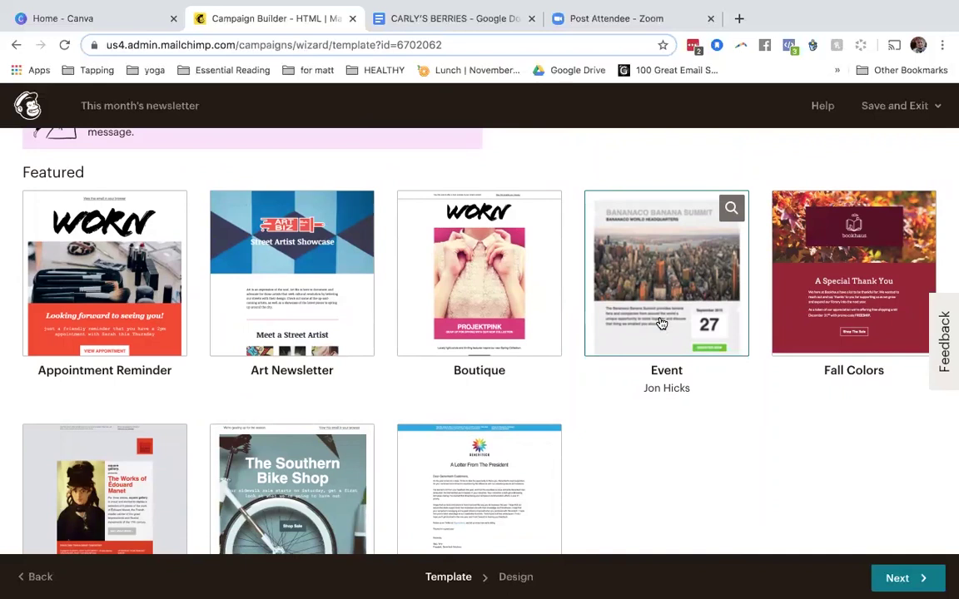
click(171, 209)
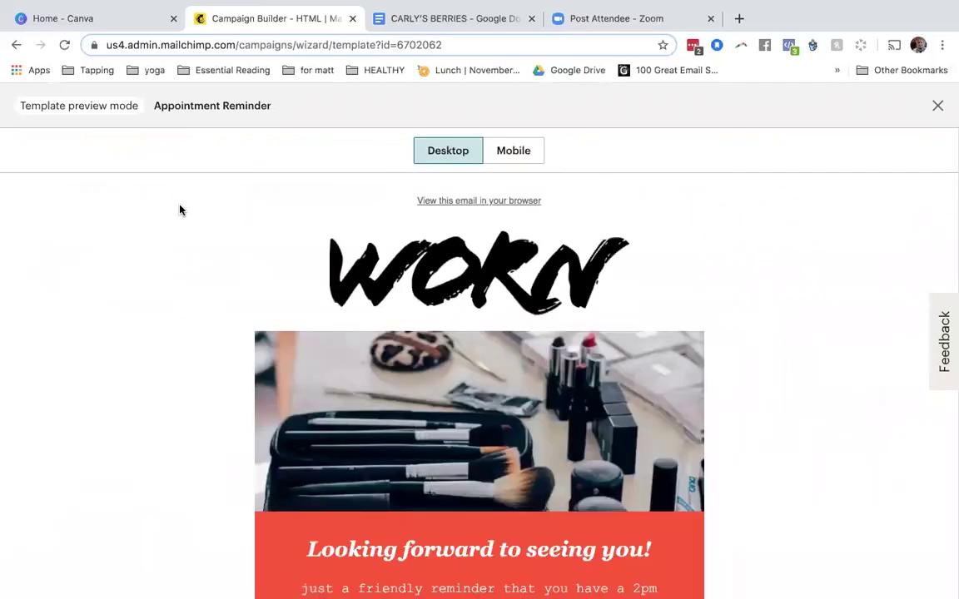
scroll(693, 475, down, 5)
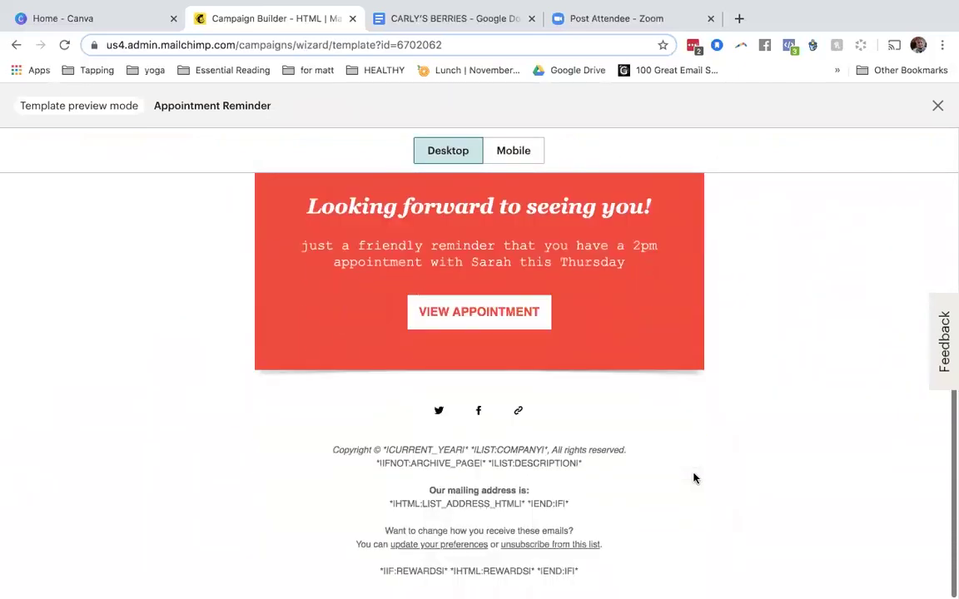
scroll(693, 476, up, 5)
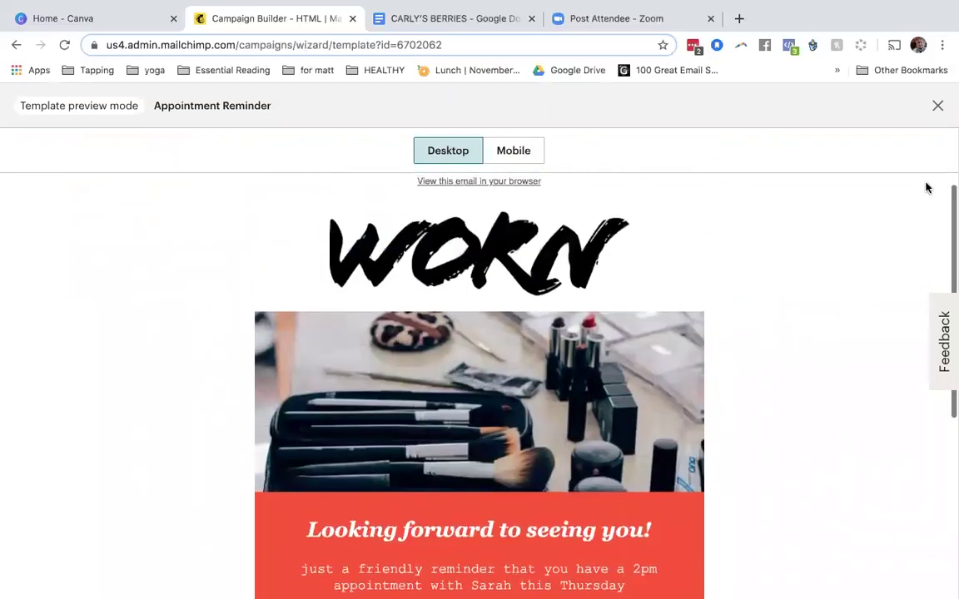
click(938, 107)
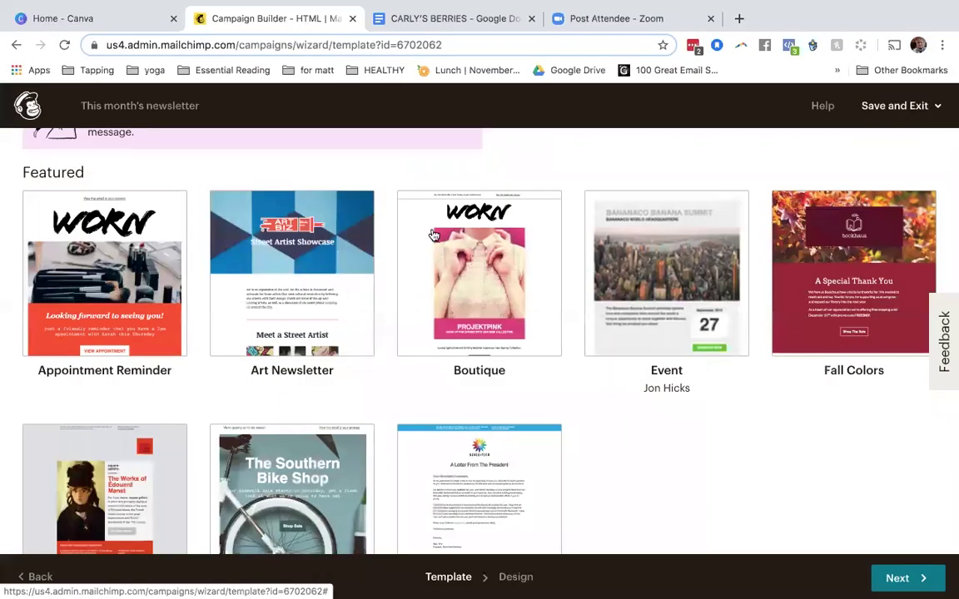
Step: Show the saved templates available for the newsletter
scroll(261, 306, up, 3)
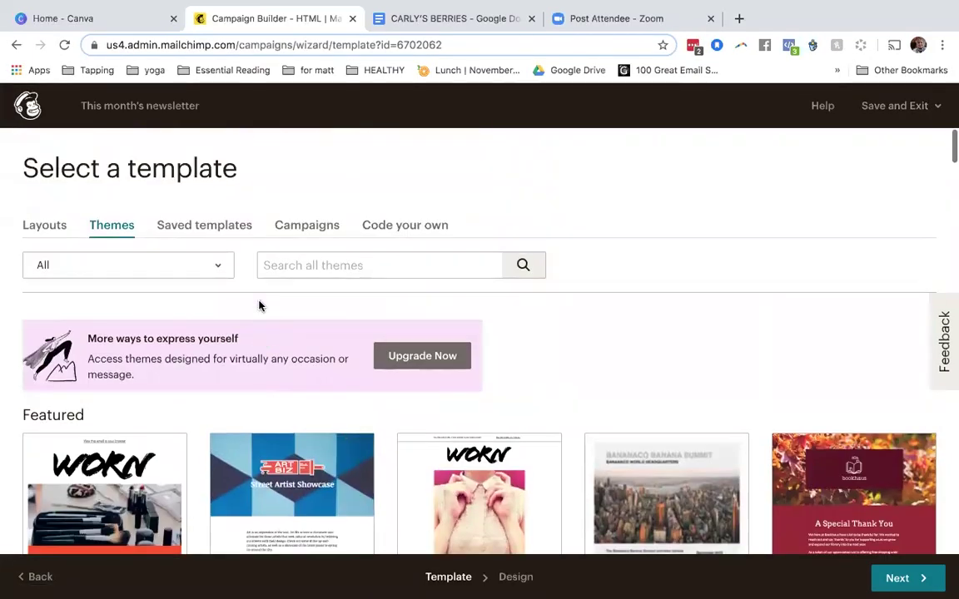
click(216, 232)
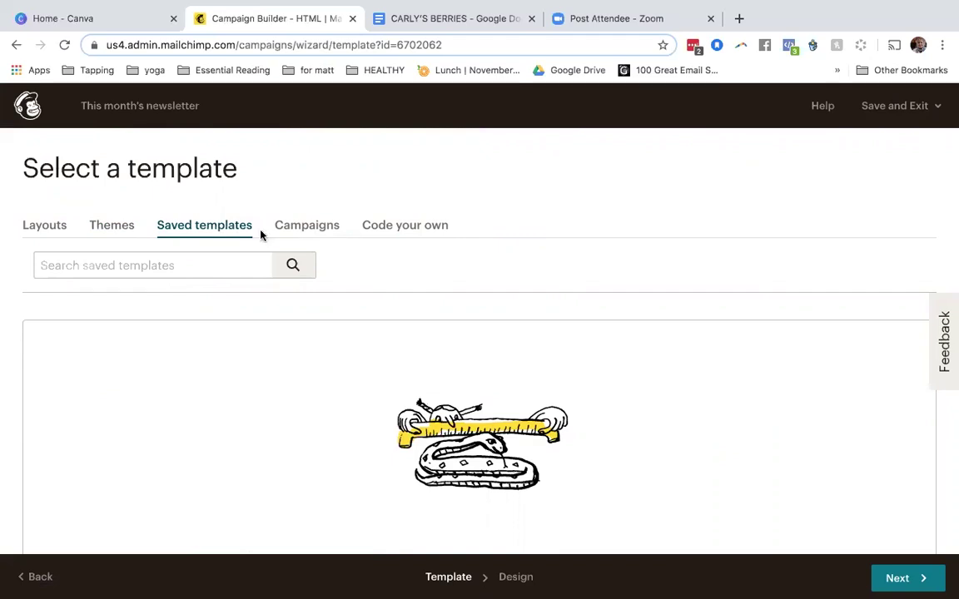
Step: Check the recently sent campaigns as a template source, return to the layouts, and choose the basic 1 Column - Full Width layout
click(318, 227)
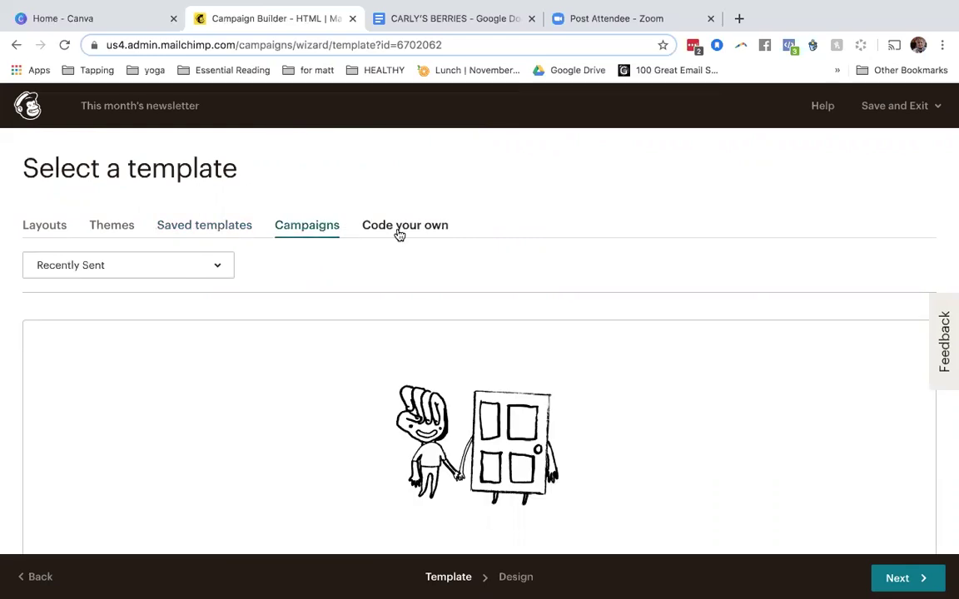
click(45, 231)
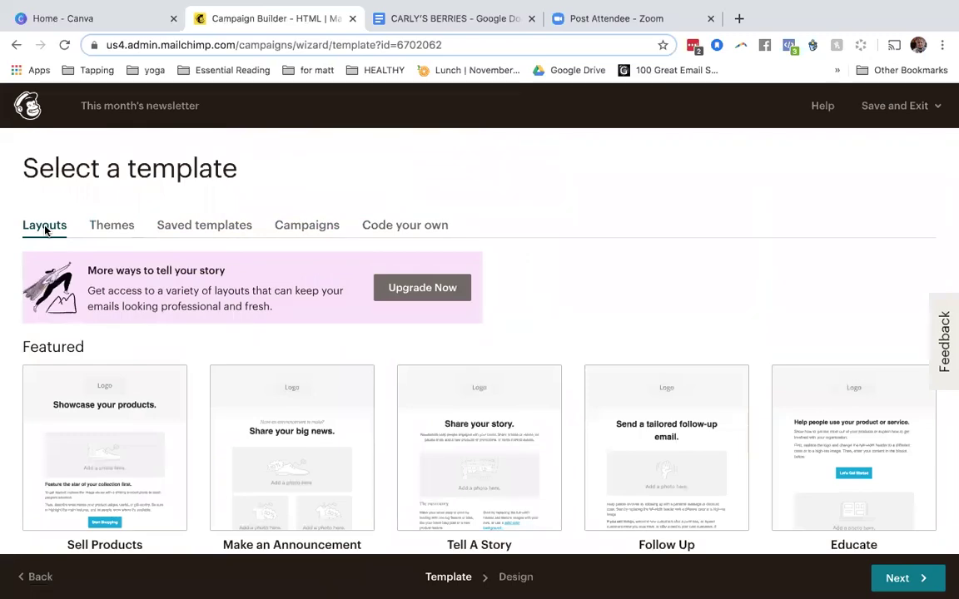
scroll(45, 231, down, 3)
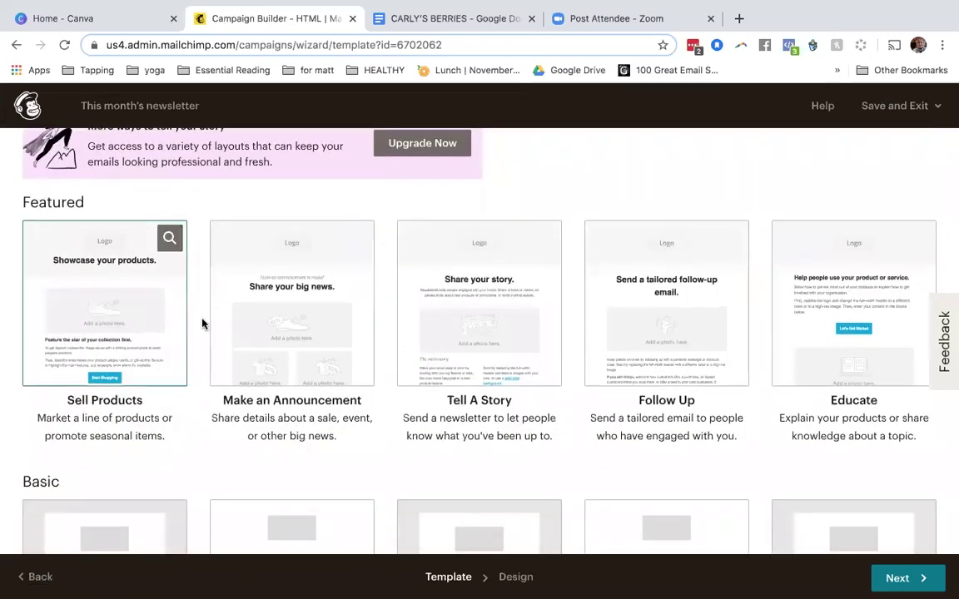
scroll(172, 368, down, 3)
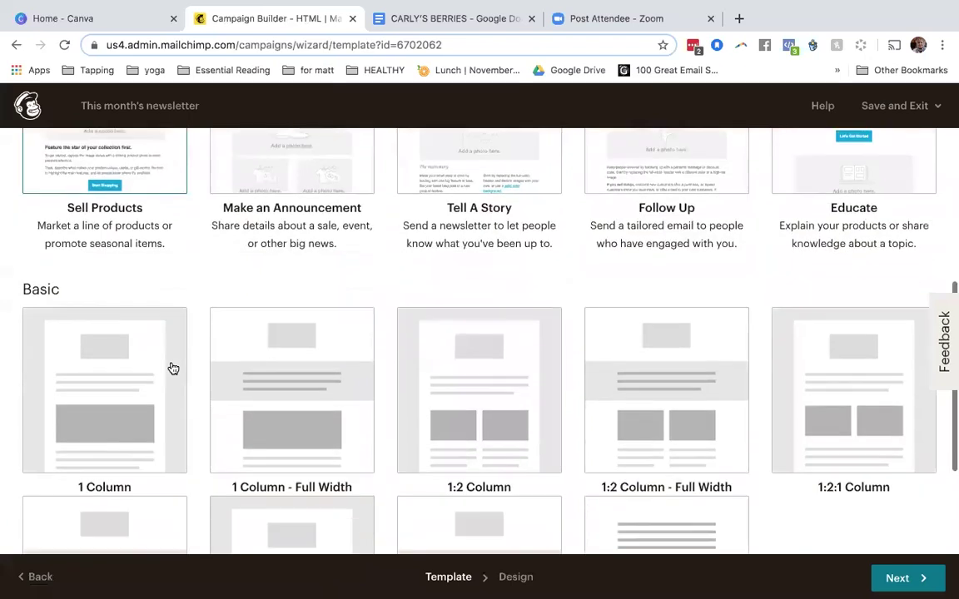
scroll(172, 367, down, 1)
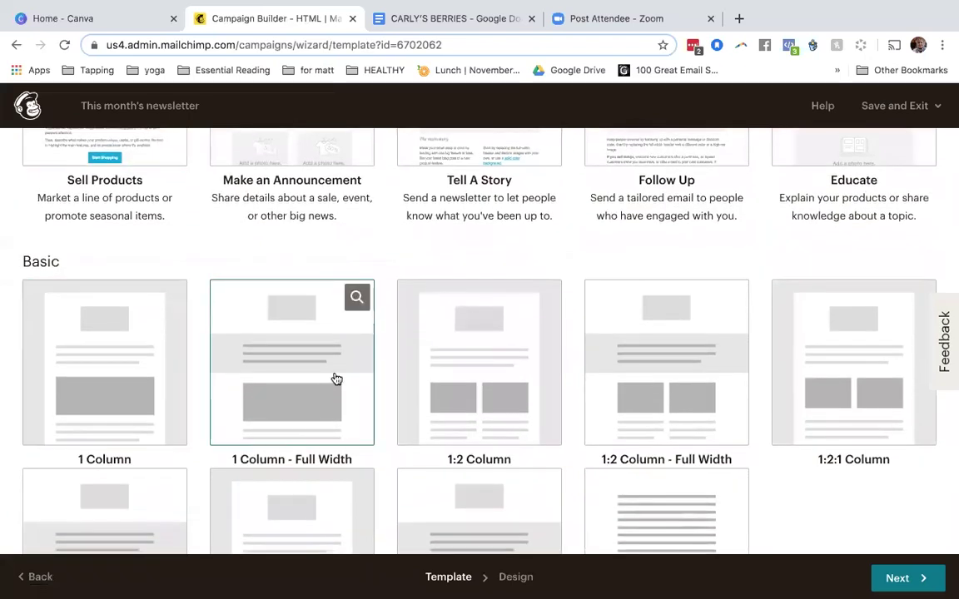
click(285, 356)
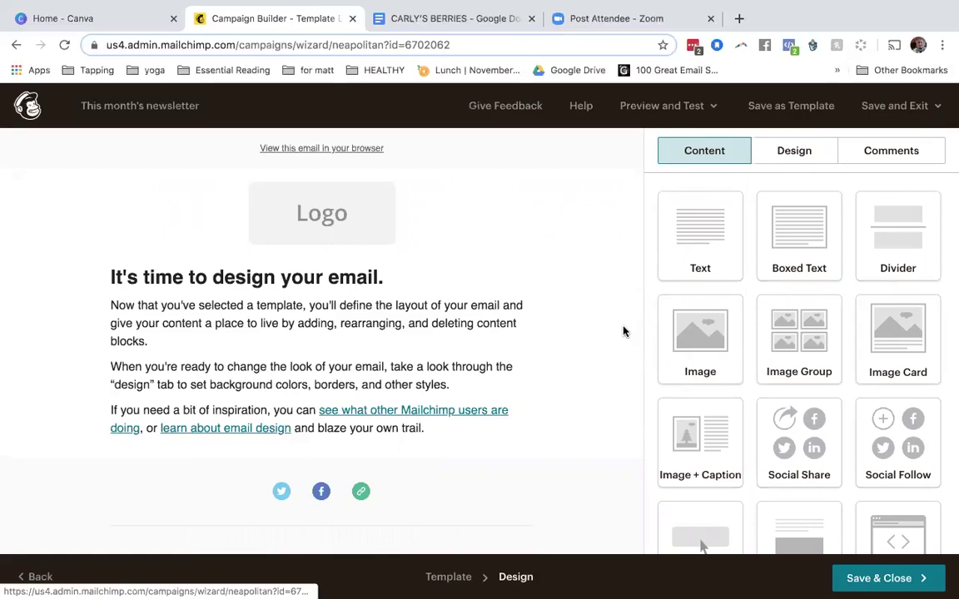
Step: Look at the content editors of the "View this email in your browser" text block and the logo image block
mouse_move(338, 213)
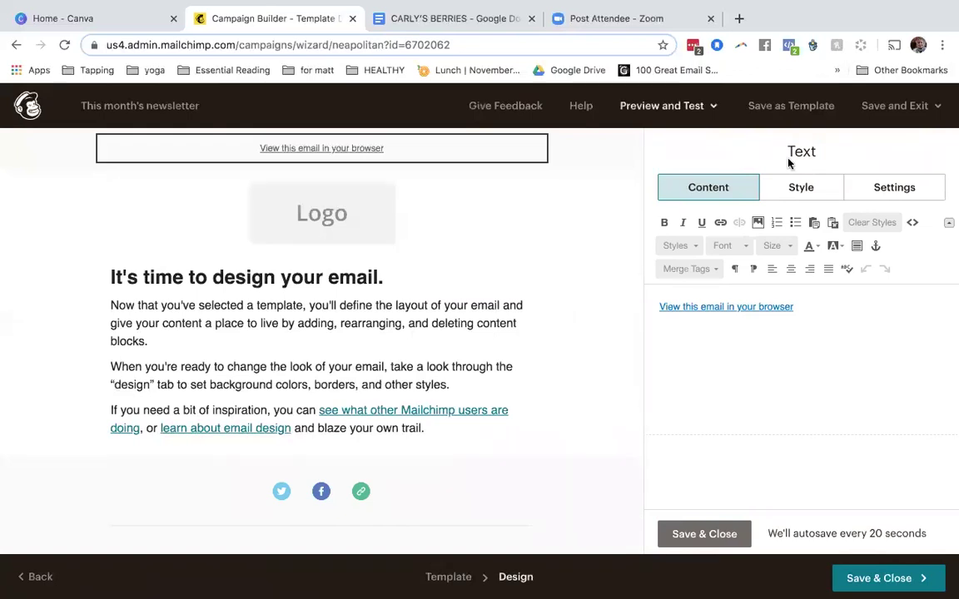
mouse_move(451, 155)
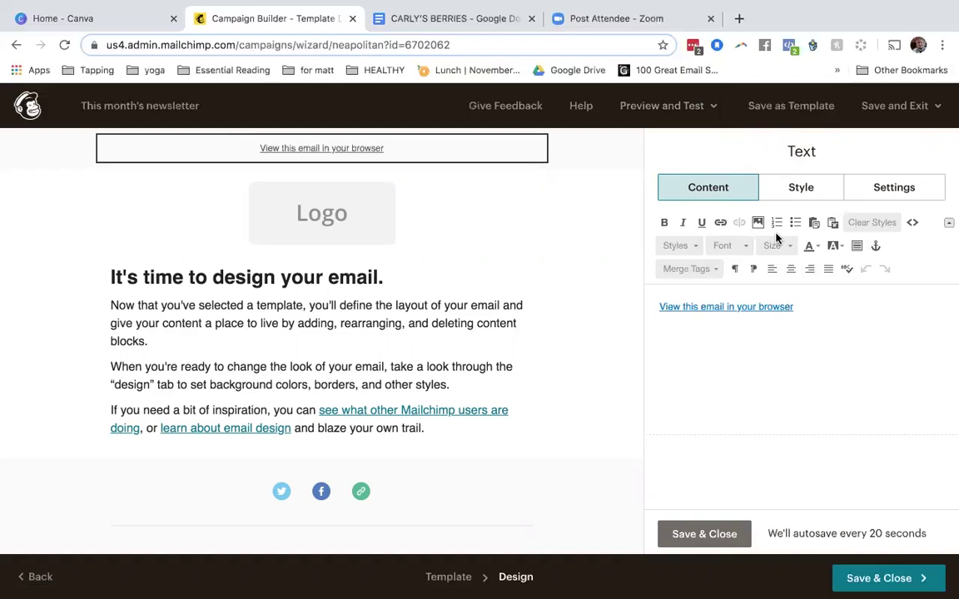
click(340, 231)
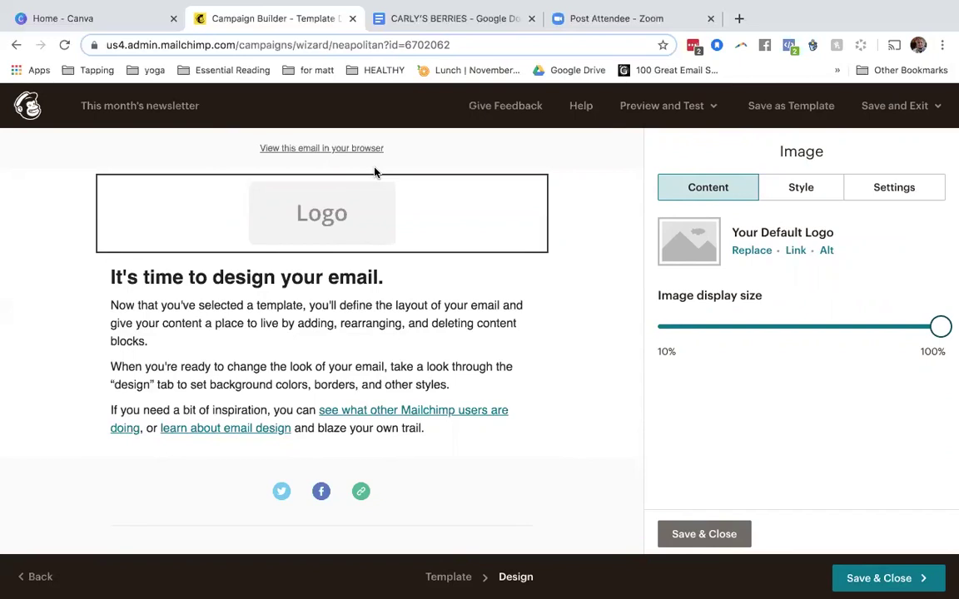
Step: Switch to Canva, search the design types for "email header", and create a blank Email Header design
click(125, 24)
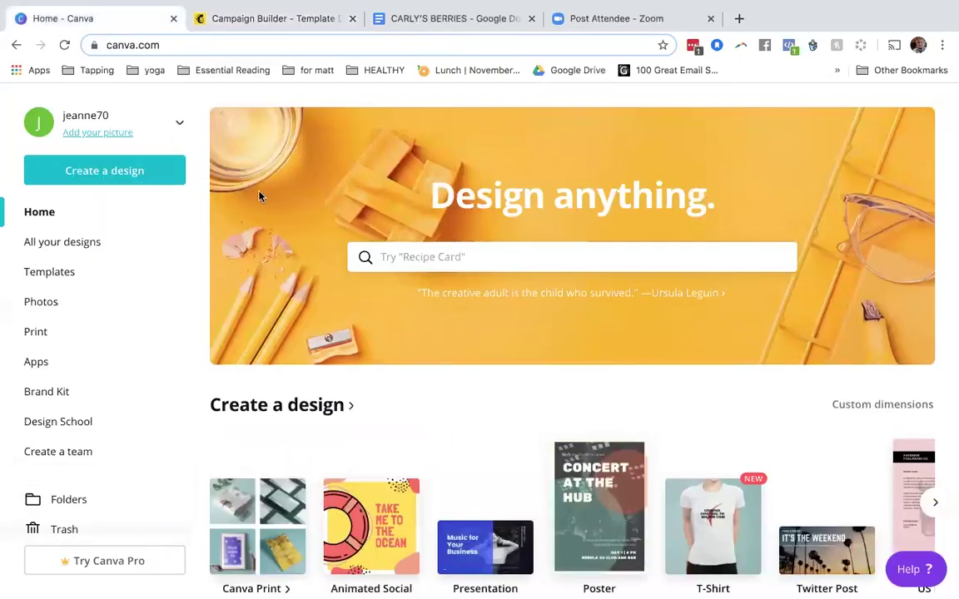
click(127, 177)
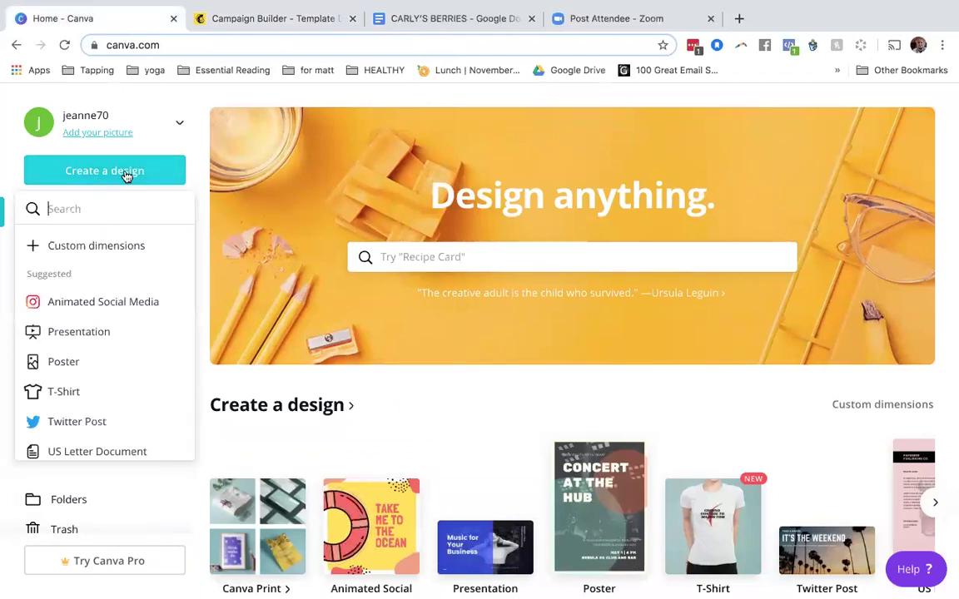
text(email)
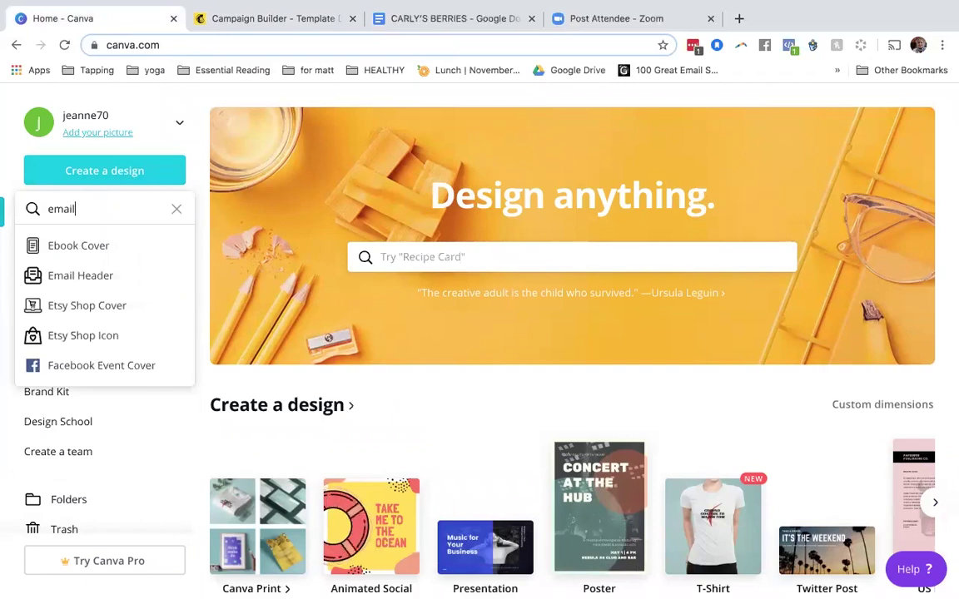
text( heade)
key(BackSpace)
key(BackSpace)
text(eader)
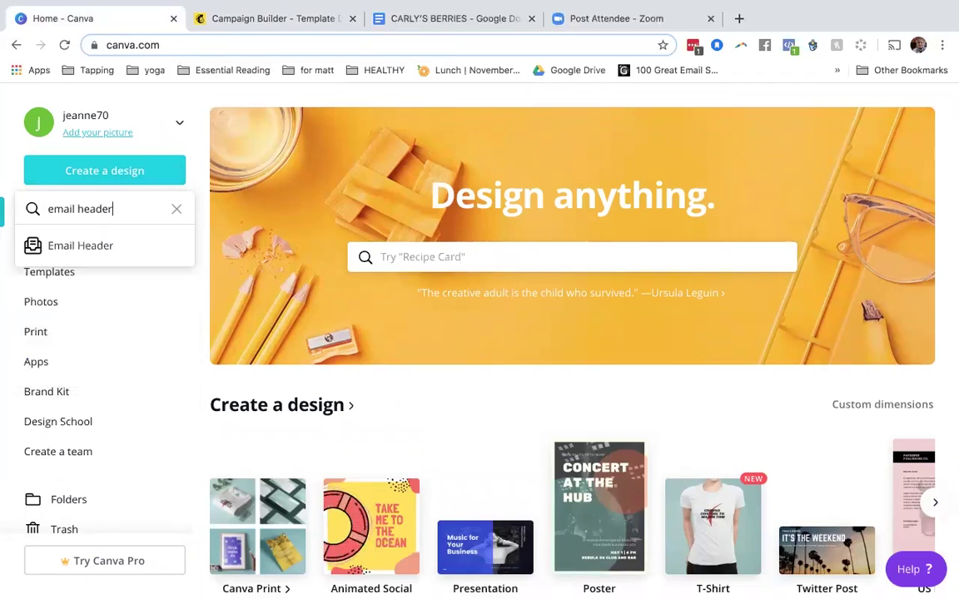
click(96, 246)
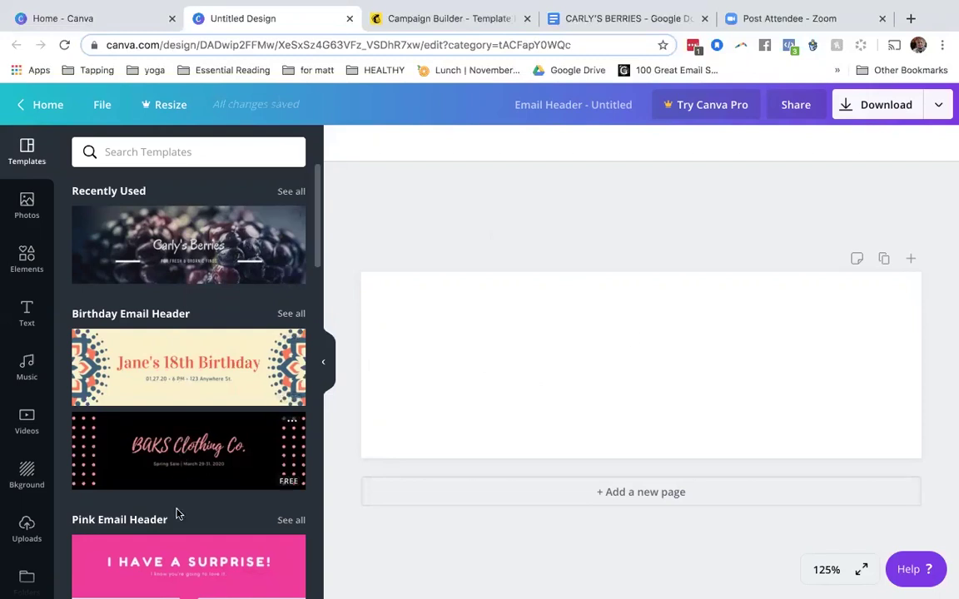
Step: Browse the email header templates and apply the Carly's Berries blackberry template to the blank header
scroll(178, 525, down, 5)
scroll(178, 534, down, 3)
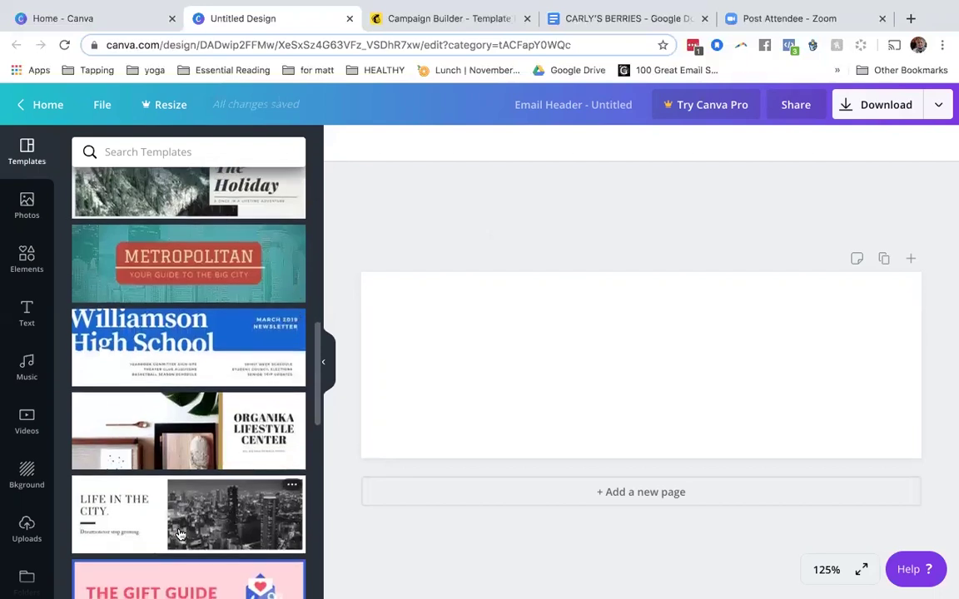
scroll(179, 535, up, 10)
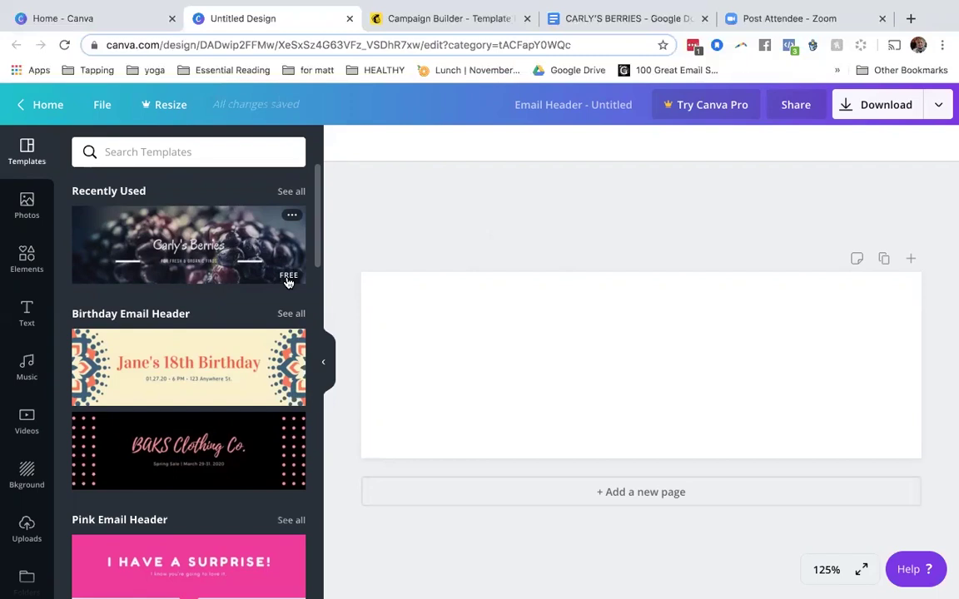
scroll(235, 420, down, 4)
scroll(234, 421, down, 10)
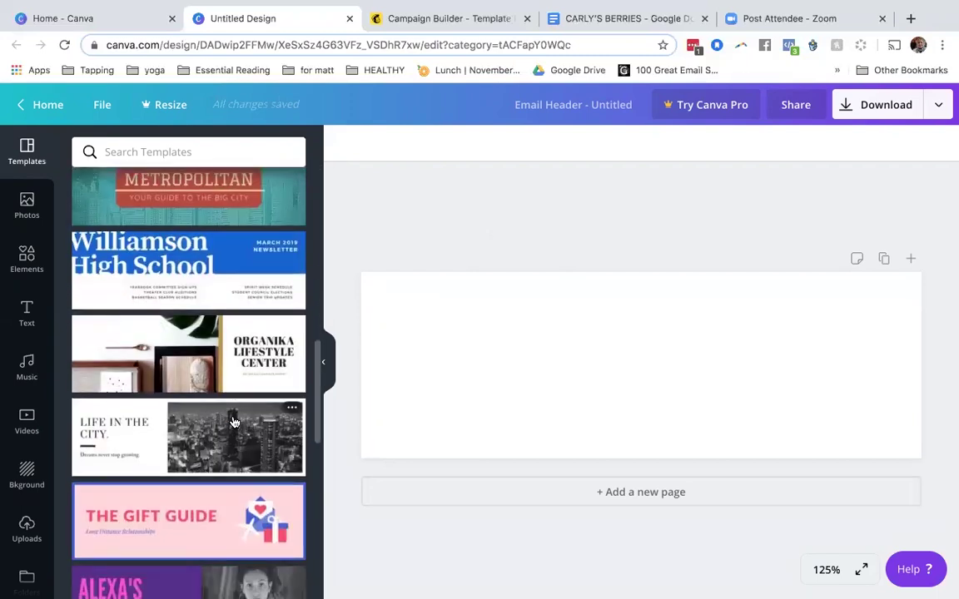
scroll(234, 422, down, 5)
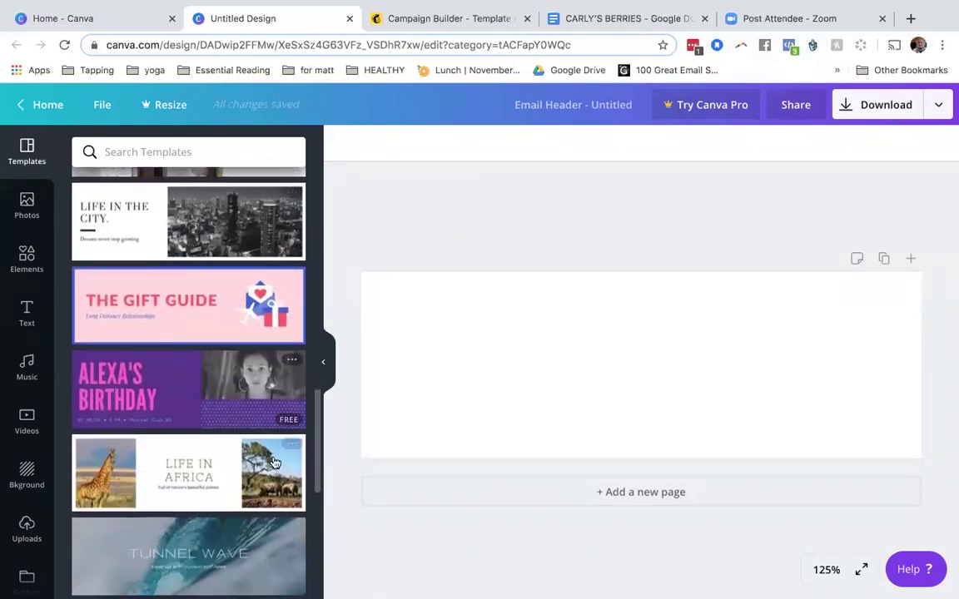
scroll(285, 489, down, 13)
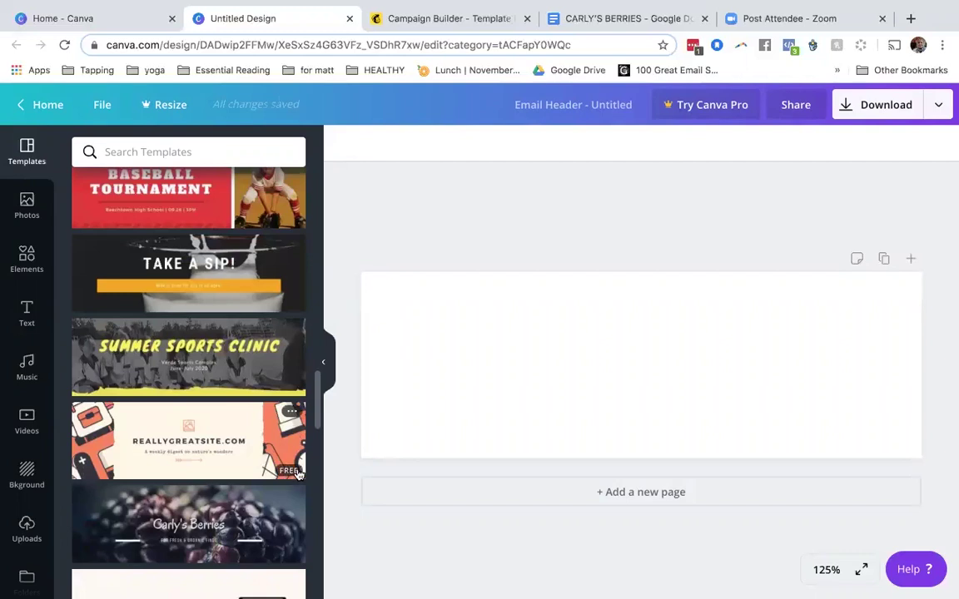
scroll(290, 496, down, 5)
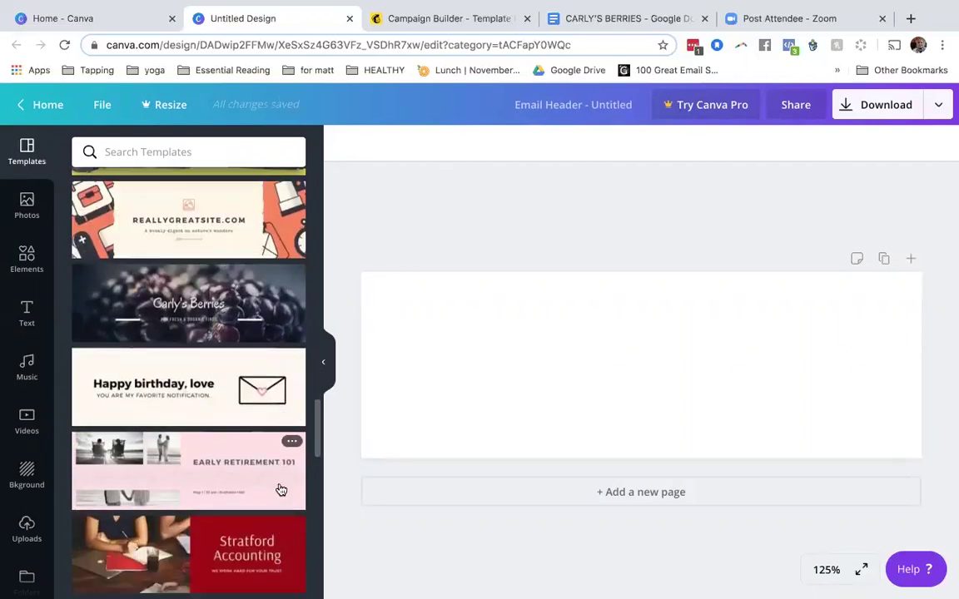
scroll(288, 497, down, 14)
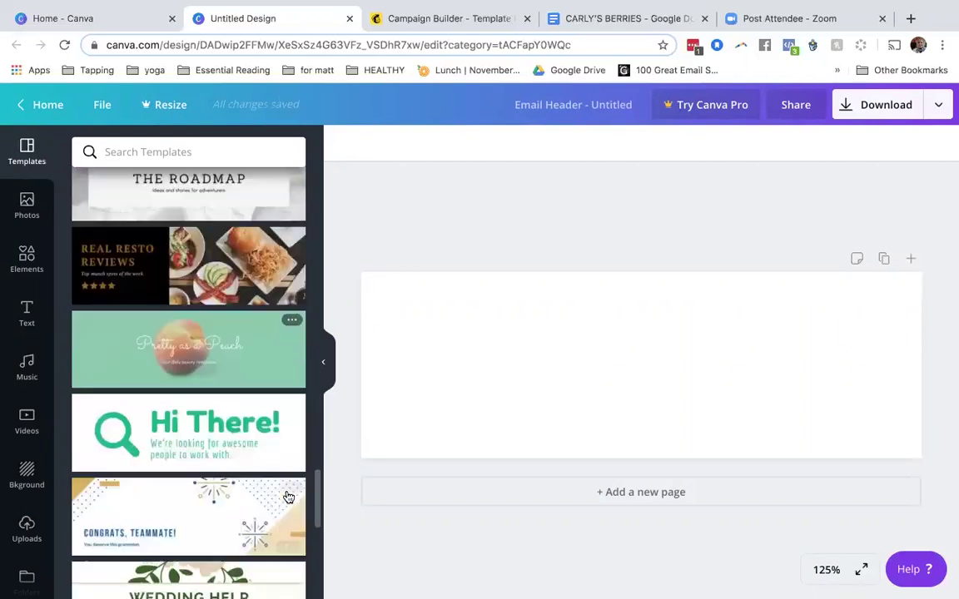
scroll(220, 508, down, 9)
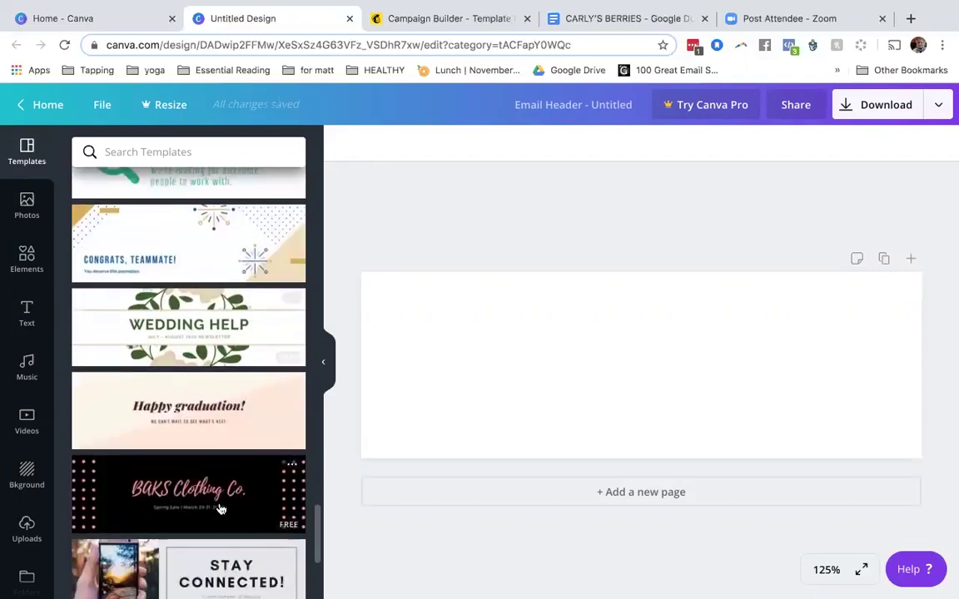
scroll(220, 509, down, 1)
scroll(221, 508, down, 10)
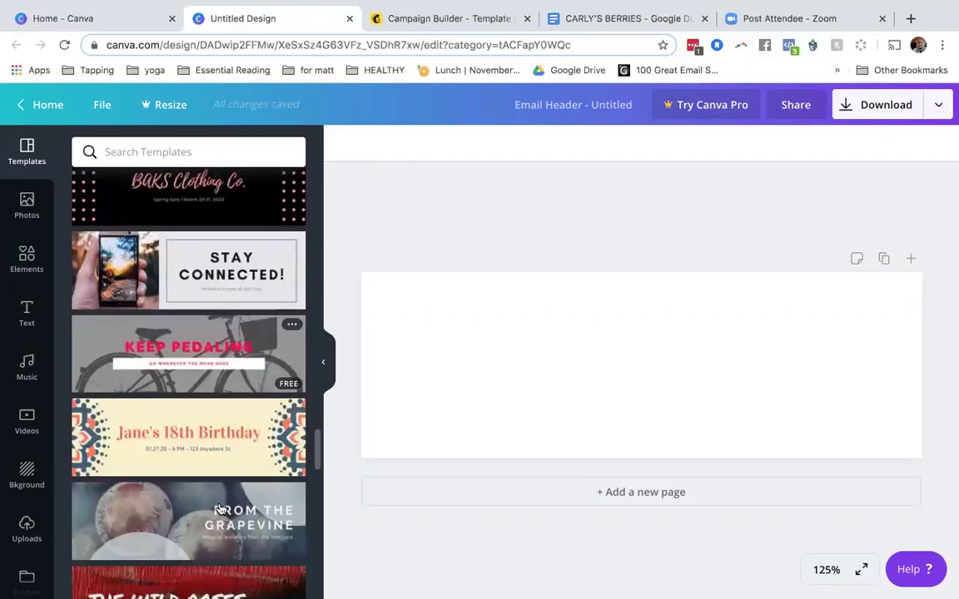
scroll(221, 509, down, 12)
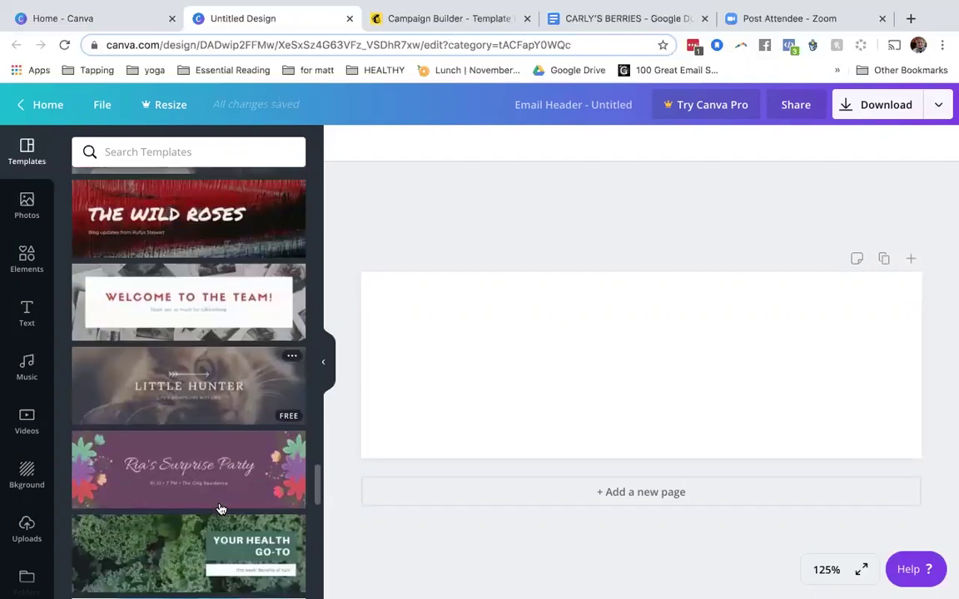
scroll(191, 375, up, 20)
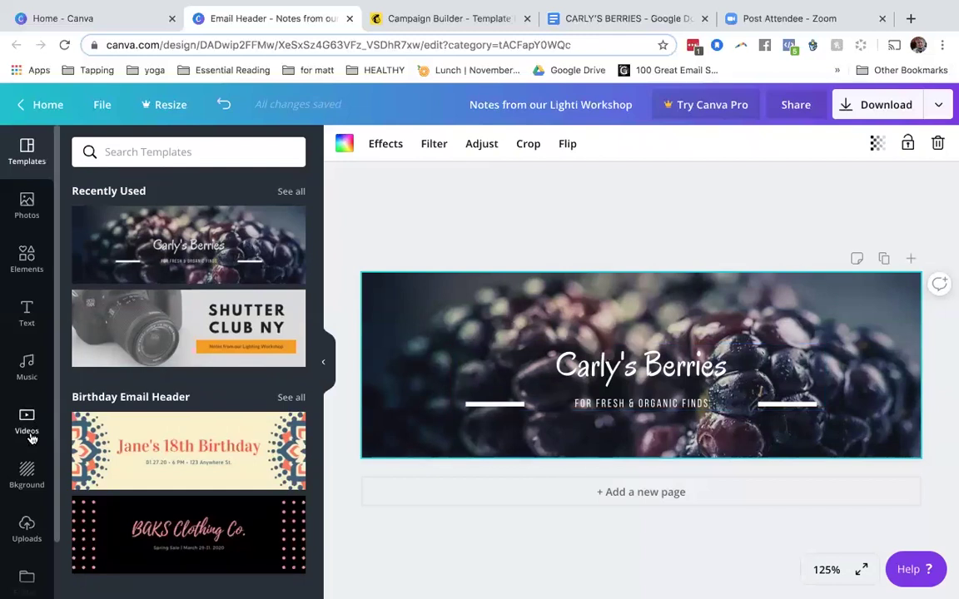
Step: Add the green leaf-flower logo from the uploaded images to the header, placing it over the title slightly left of centre
click(25, 536)
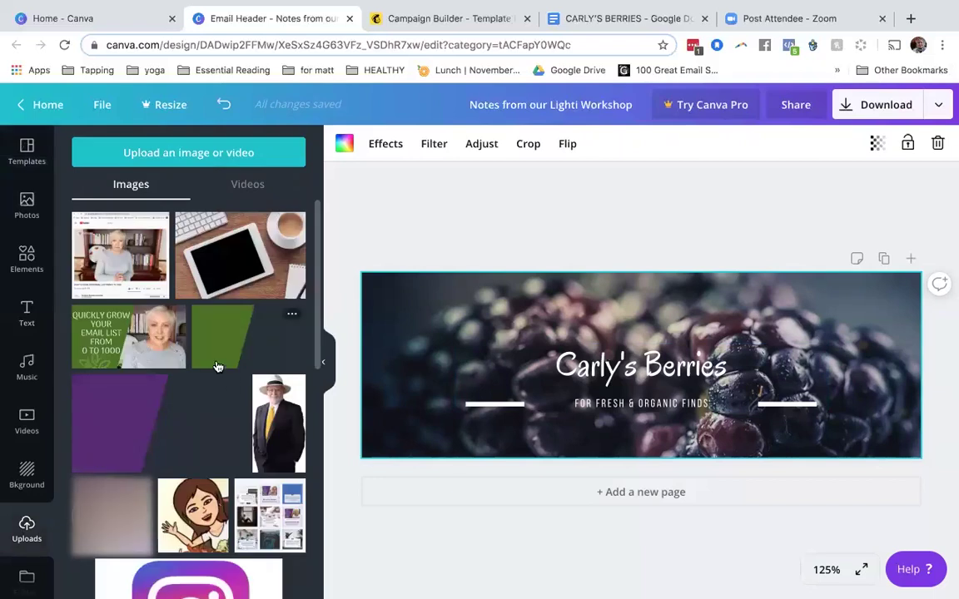
scroll(217, 367, down, 1)
scroll(216, 367, down, 10)
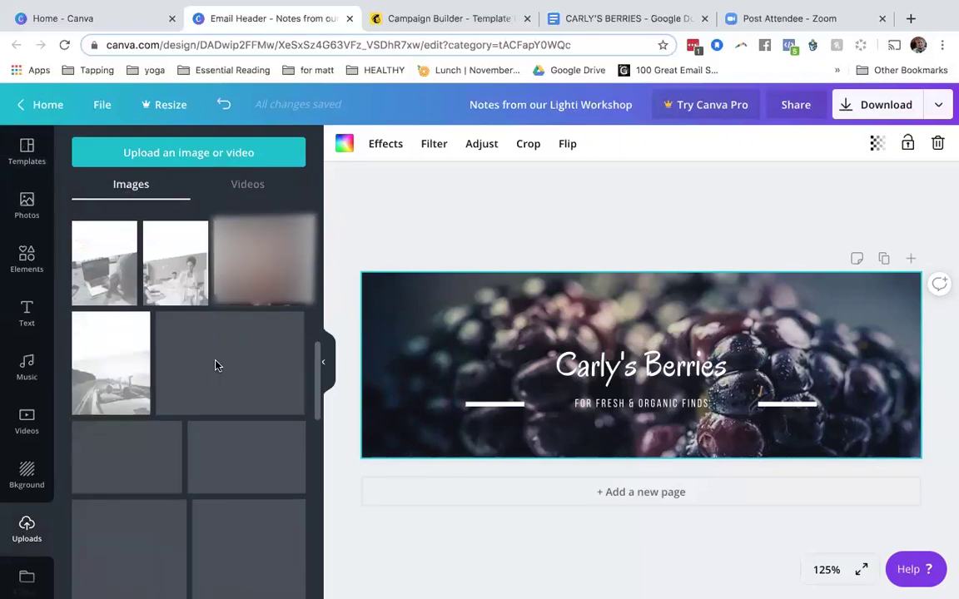
scroll(215, 365, down, 5)
click(266, 288)
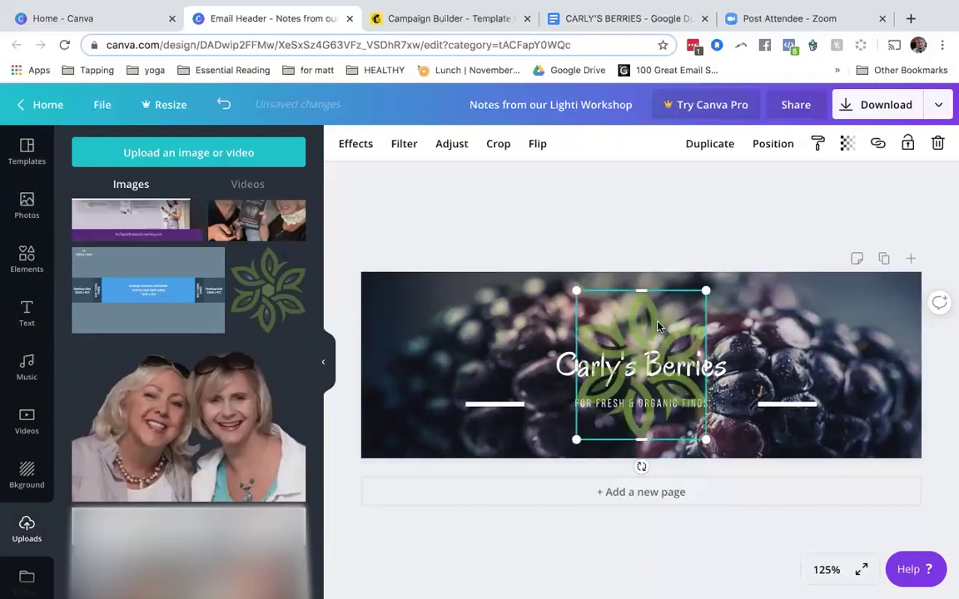
drag(656, 326, 642, 326)
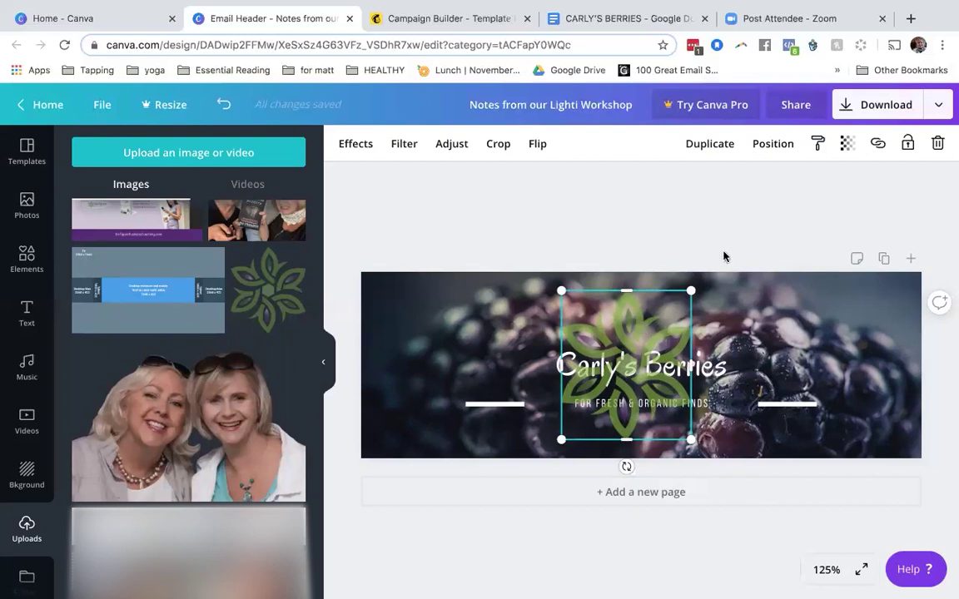
Step: Send the green logo backward so it sits behind the Carly's Berries title and tagline
click(774, 144)
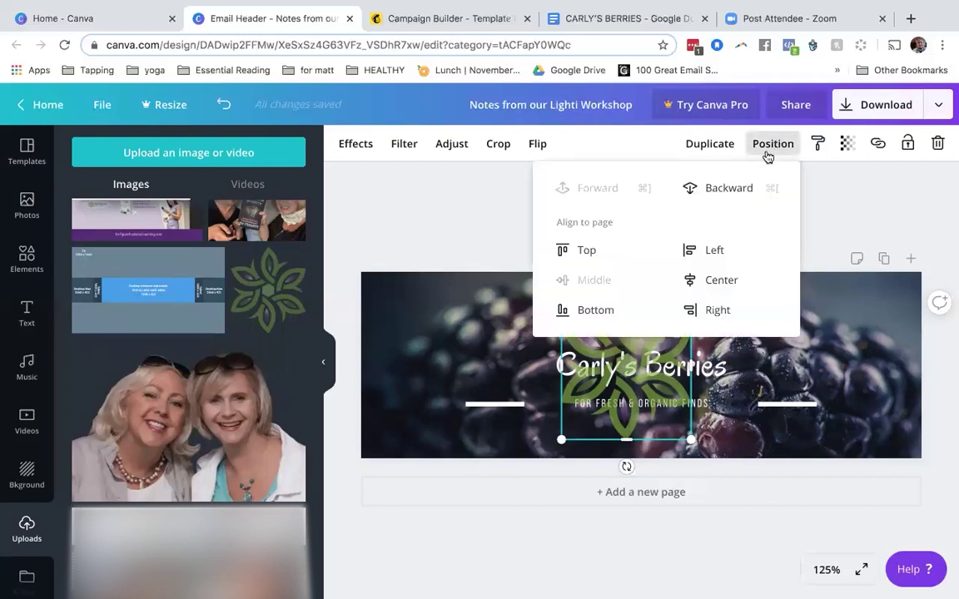
click(738, 188)
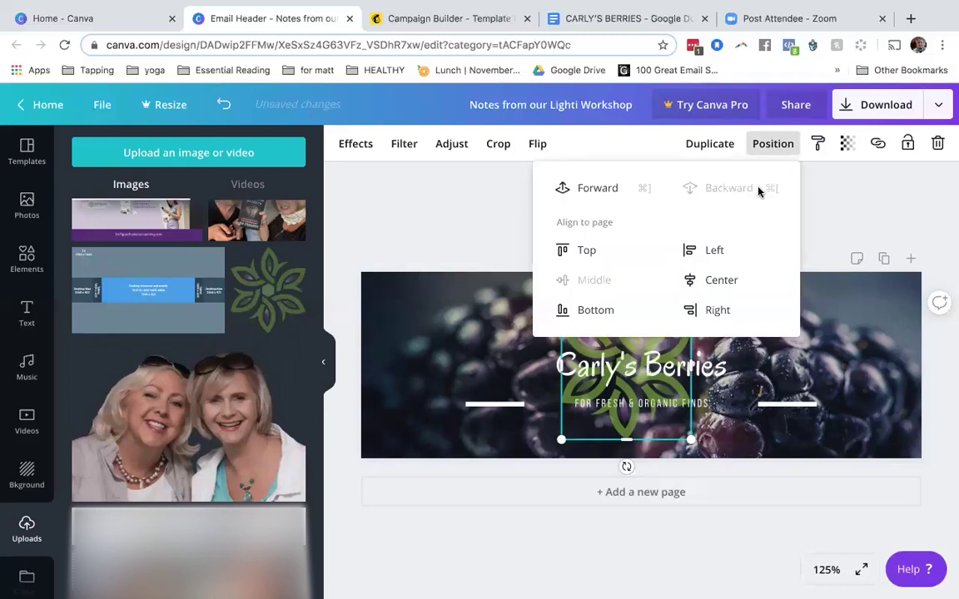
click(894, 214)
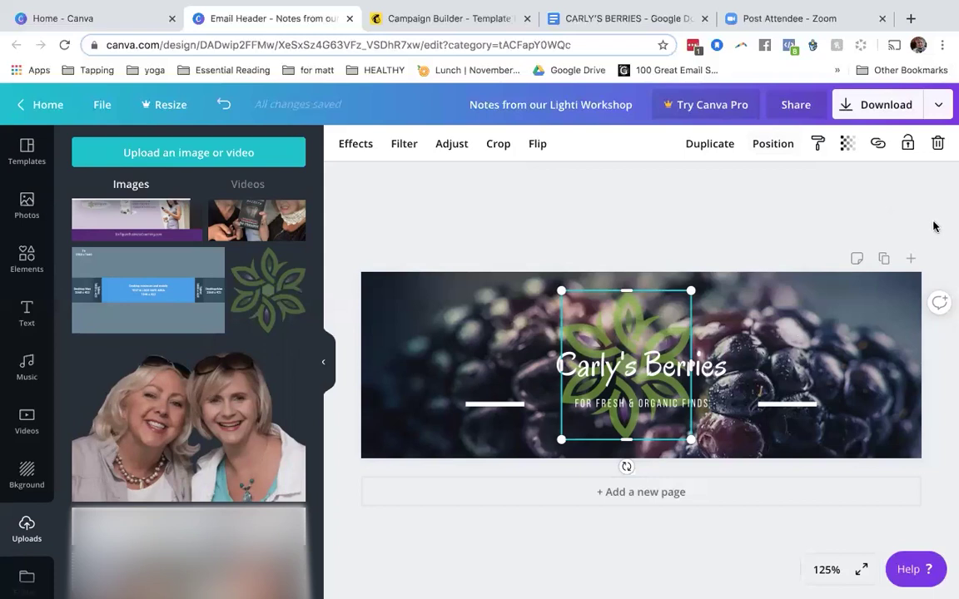
Step: Try deleting the header's blackberry background photo, and undo the deletion
click(776, 307)
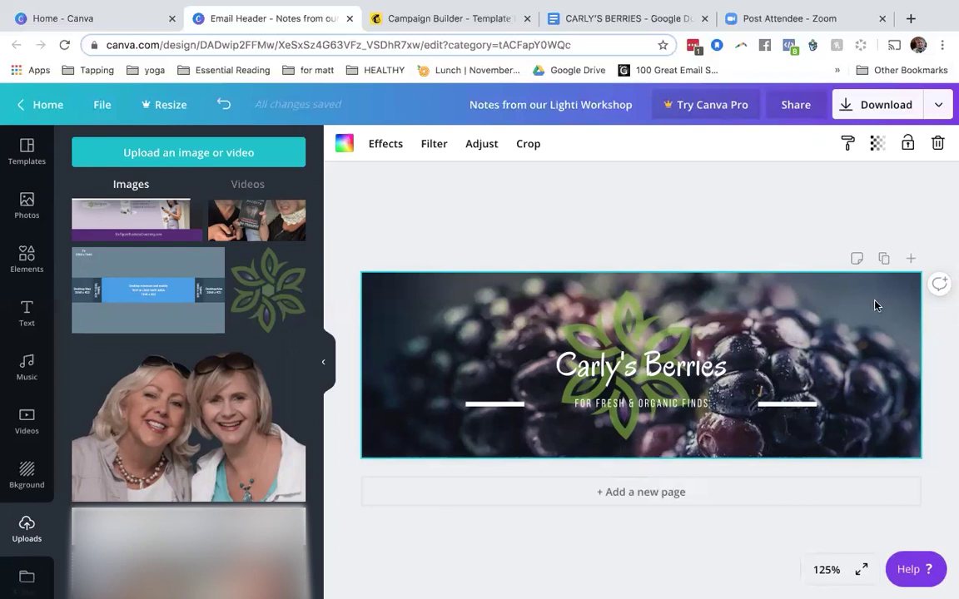
key(Delete)
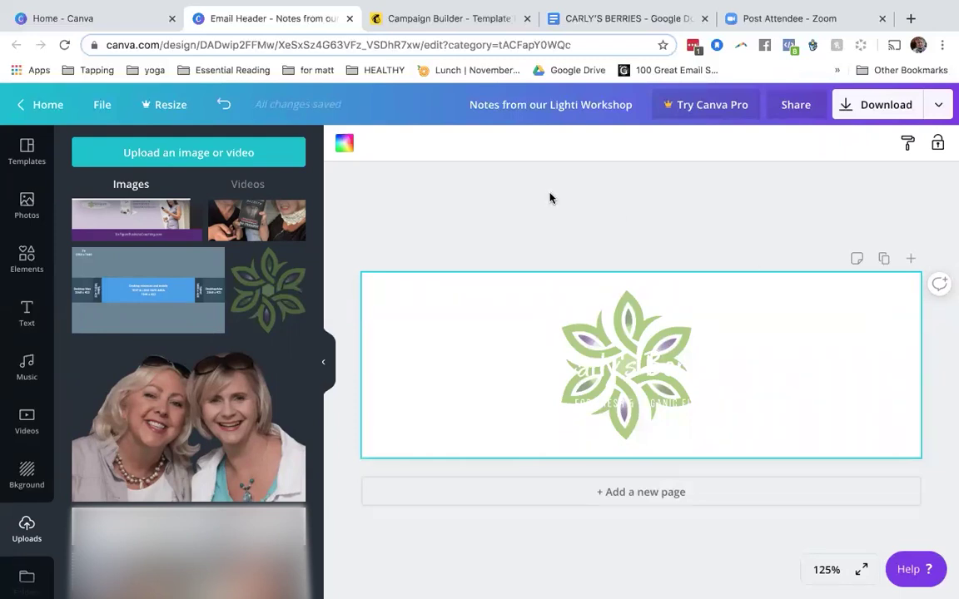
click(225, 108)
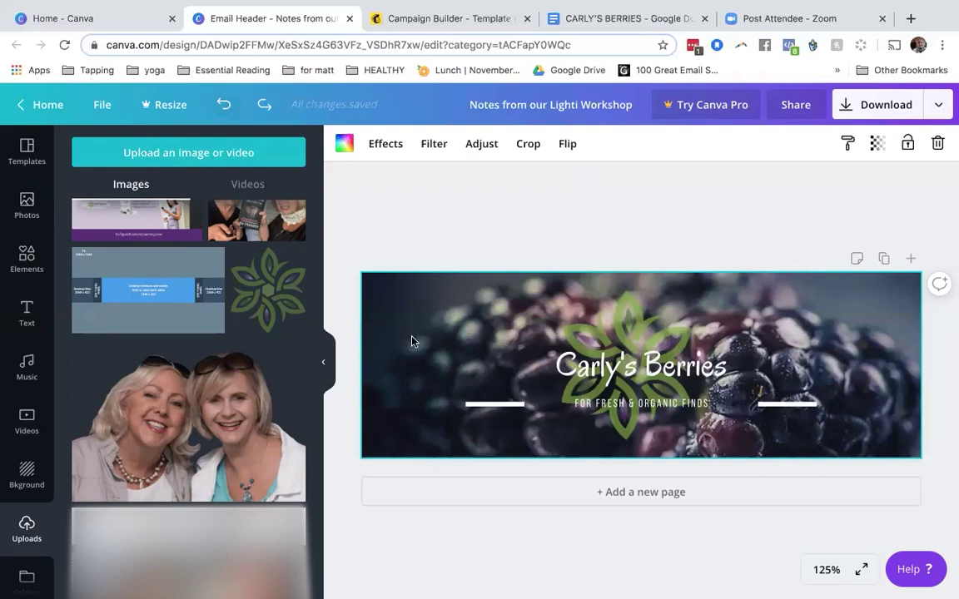
Step: Look through the stock photo library and its recent searches, and browse the fonts available for the Carly's Berries title
click(26, 205)
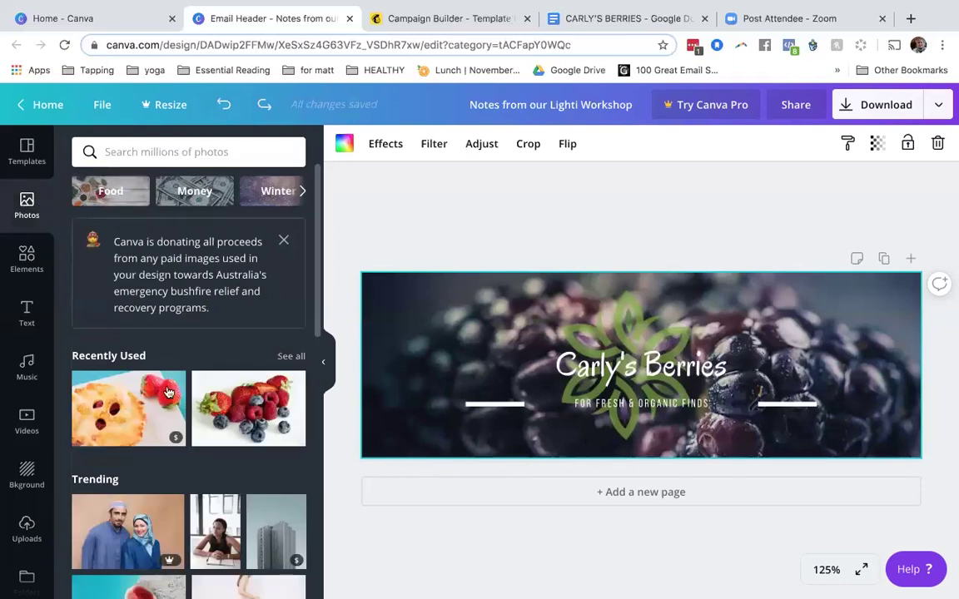
scroll(168, 393, down, 3)
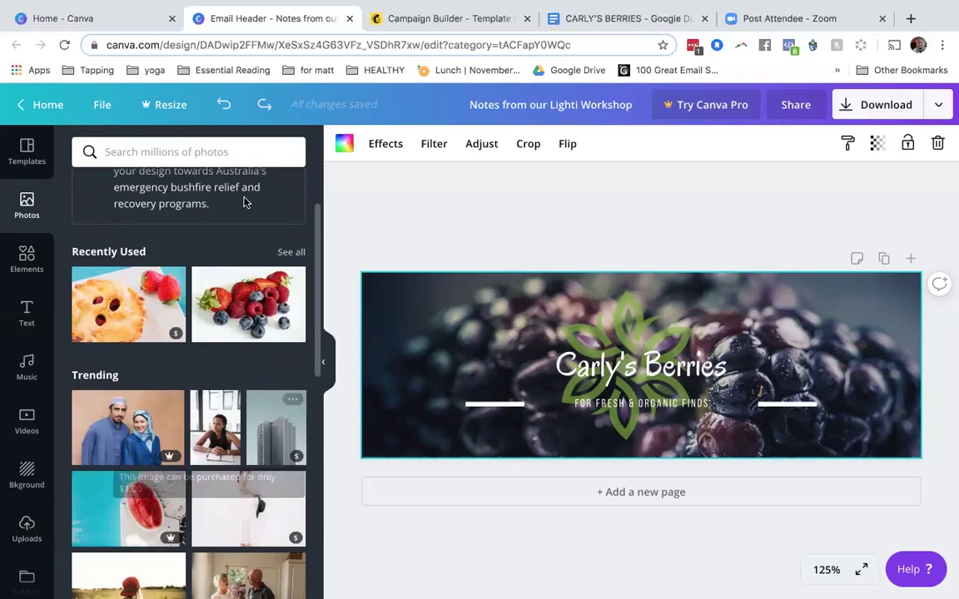
click(214, 156)
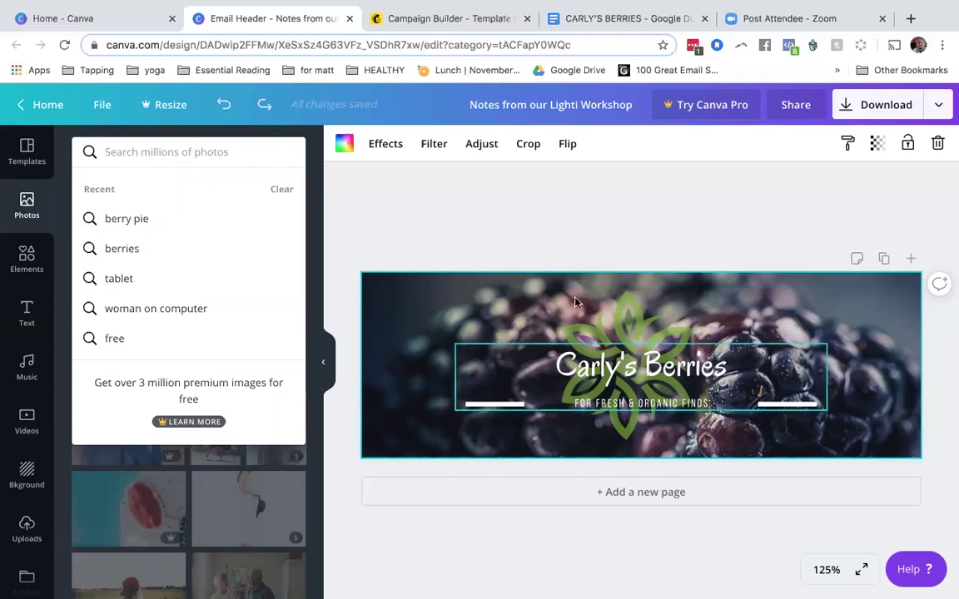
click(702, 377)
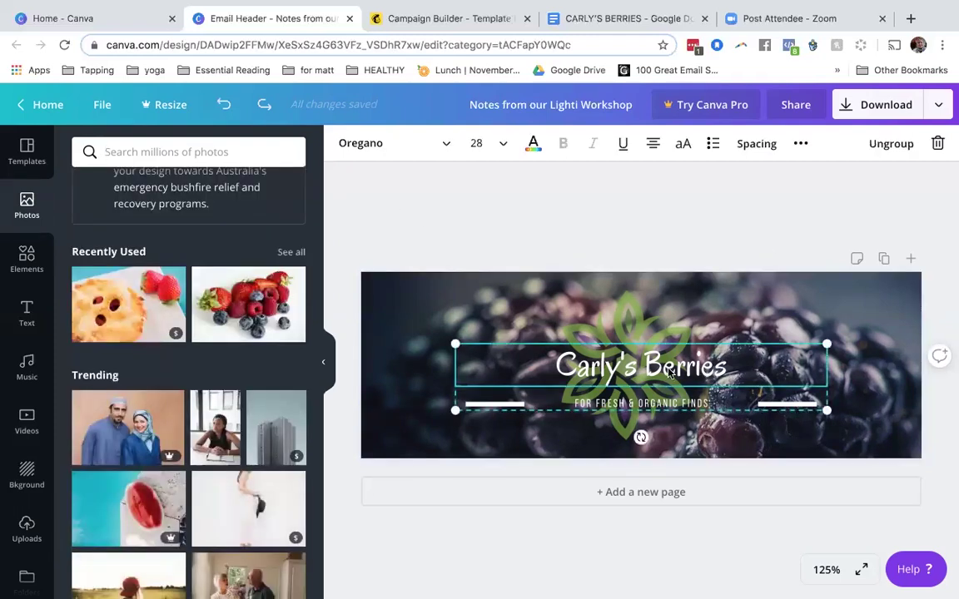
double_click(671, 372)
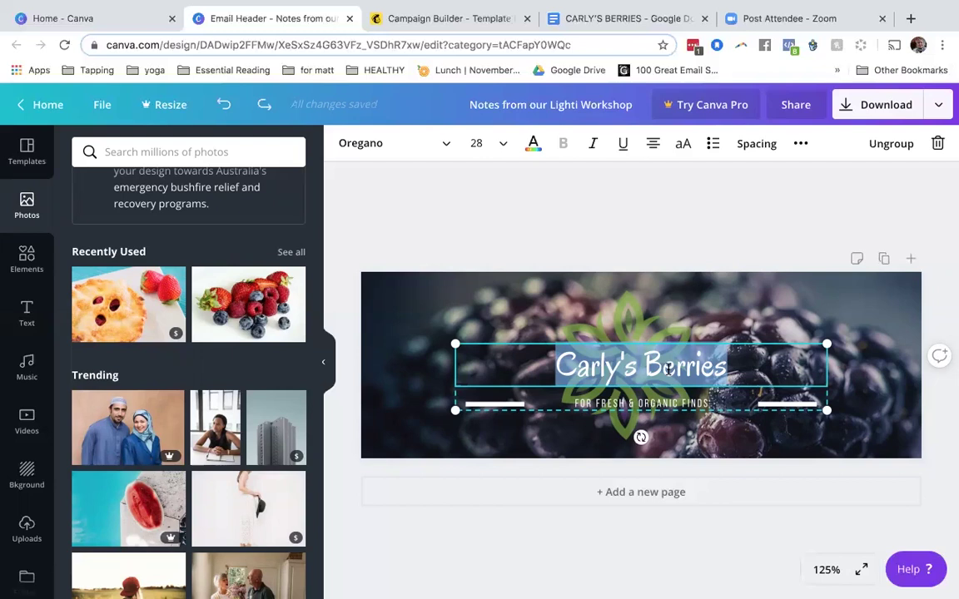
click(408, 143)
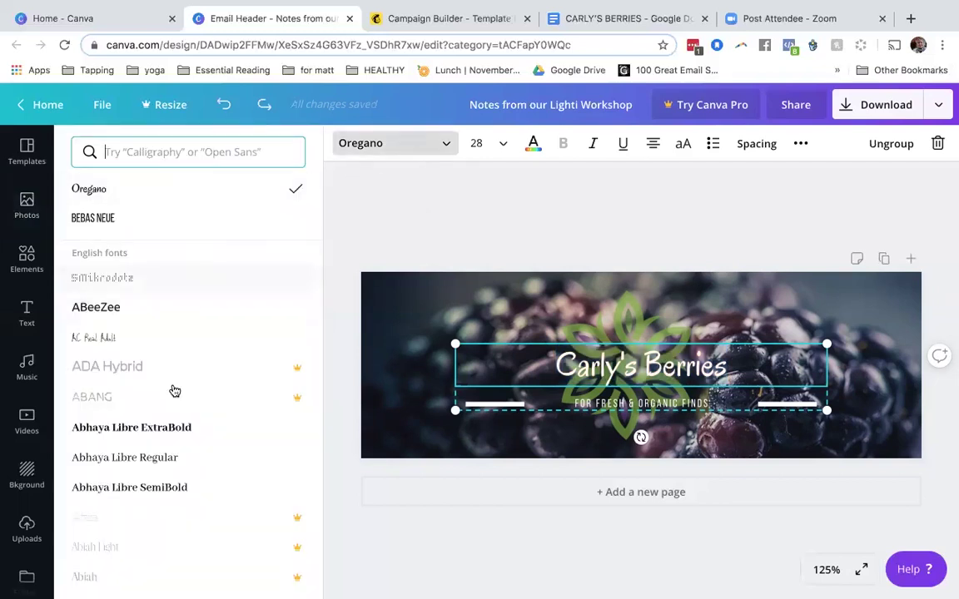
scroll(184, 460, down, 4)
scroll(184, 460, down, 3)
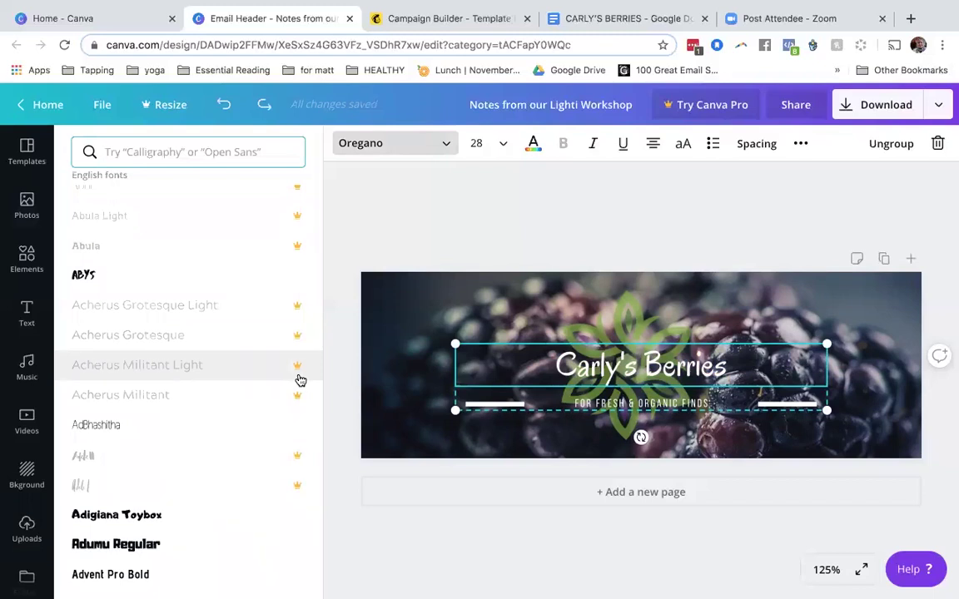
click(618, 214)
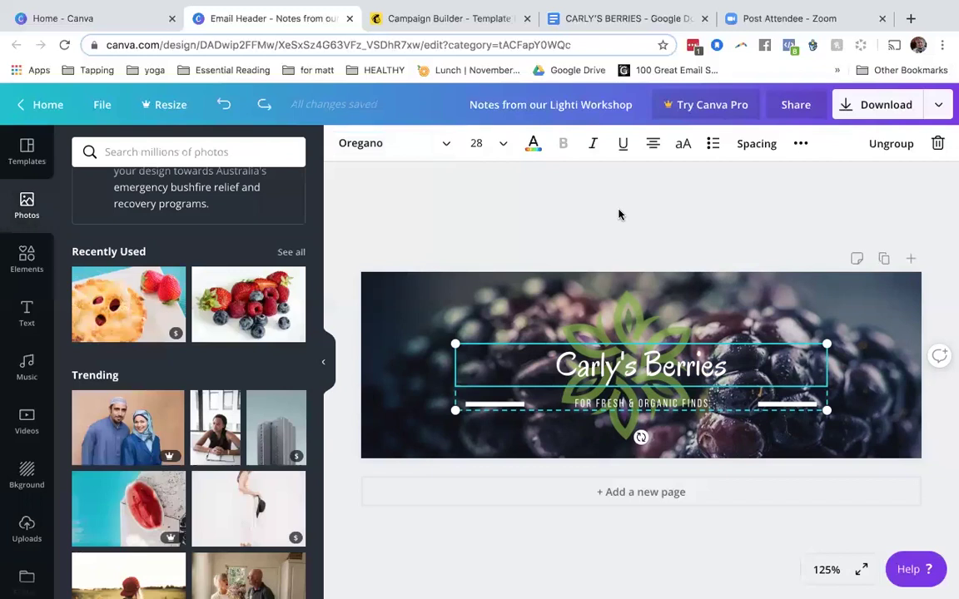
Step: Remove the word "For" from the header's tagline so it reads "Fresh & Organic Finds"
click(654, 409)
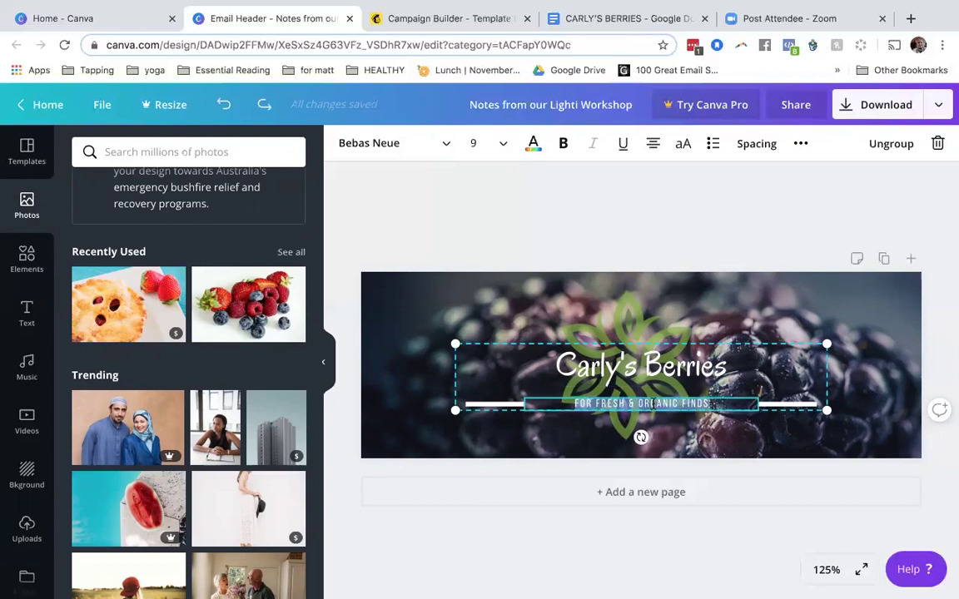
key(Left)
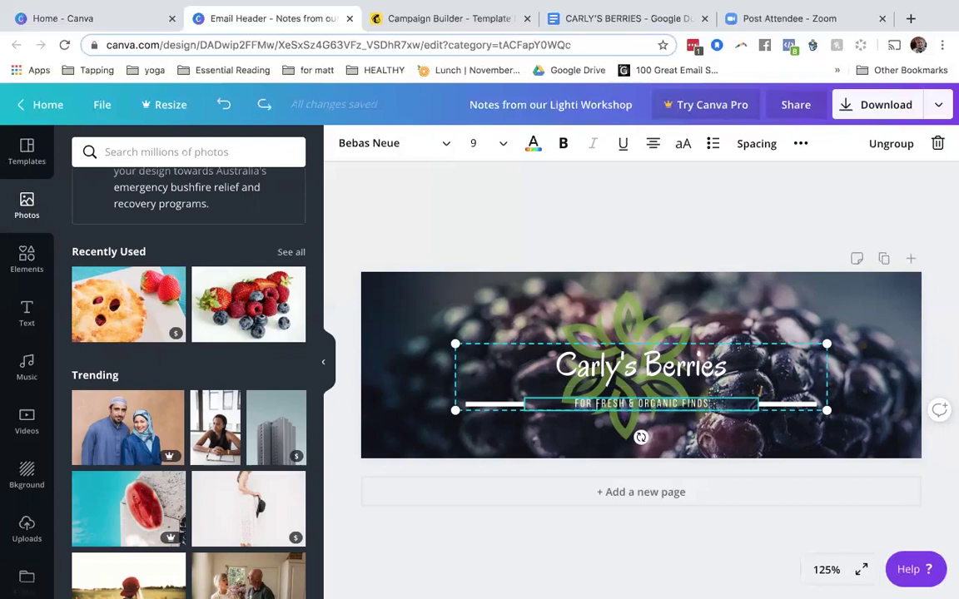
key(Delete)
key(Delete)
key(Delete)
key(Delete)
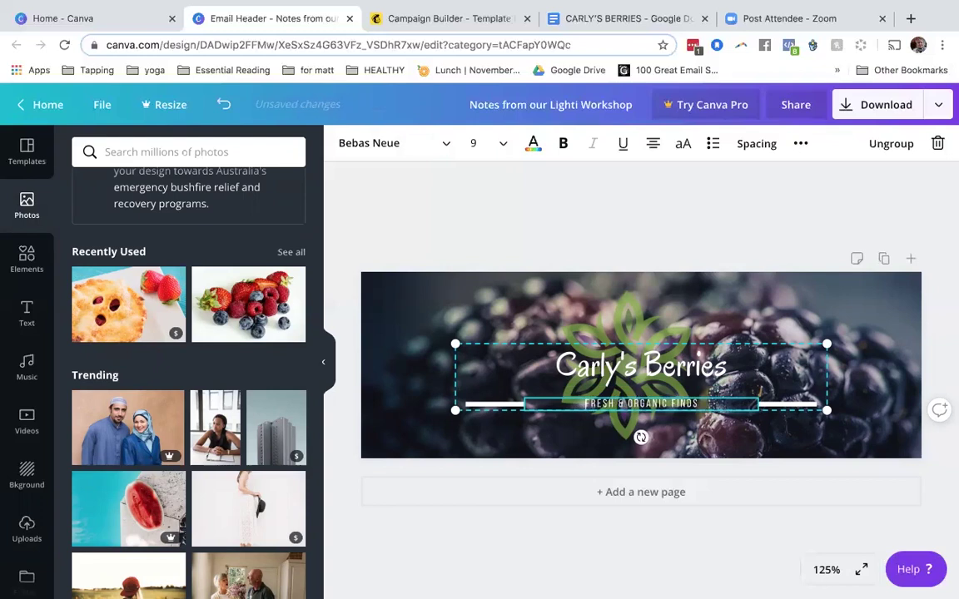
click(721, 214)
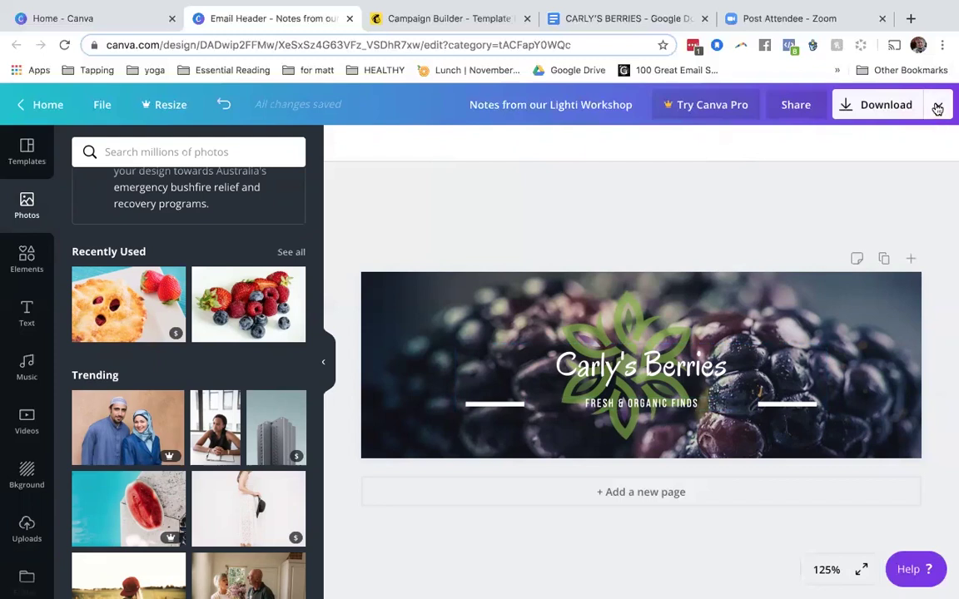
Step: Rename the header design as "Carlys Berries header for email"
click(560, 105)
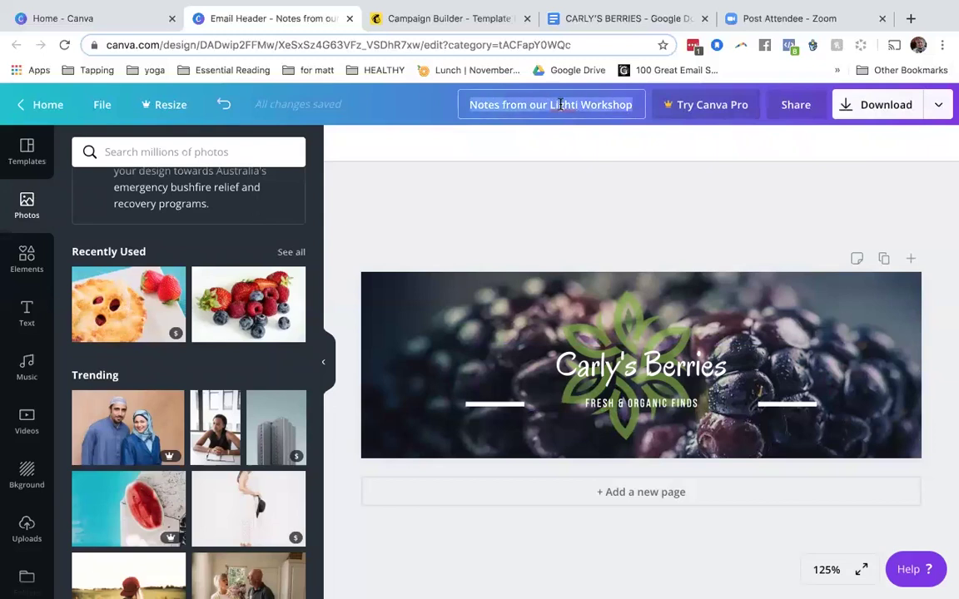
key(BackSpace)
text(Carlys)
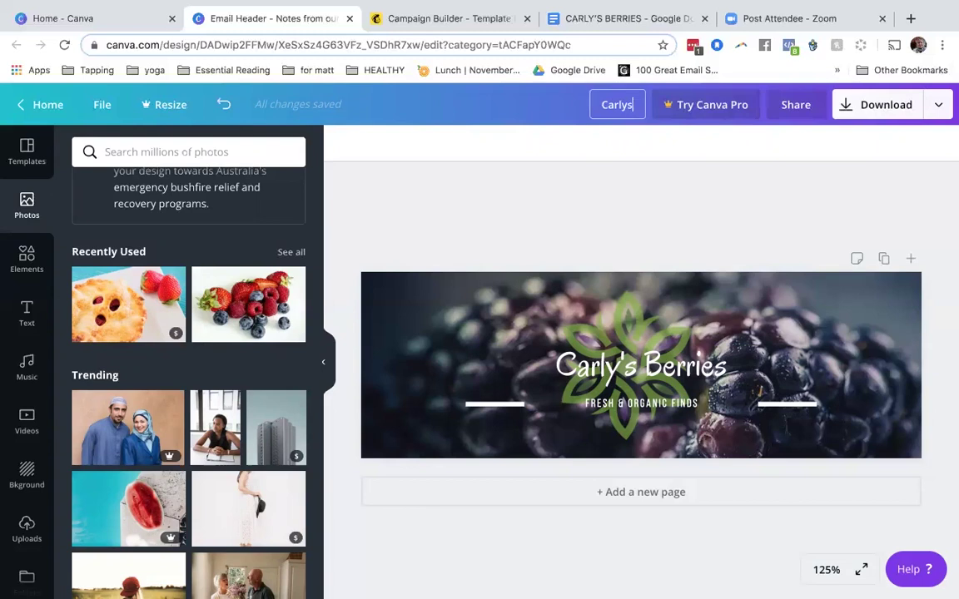
text( Berries )
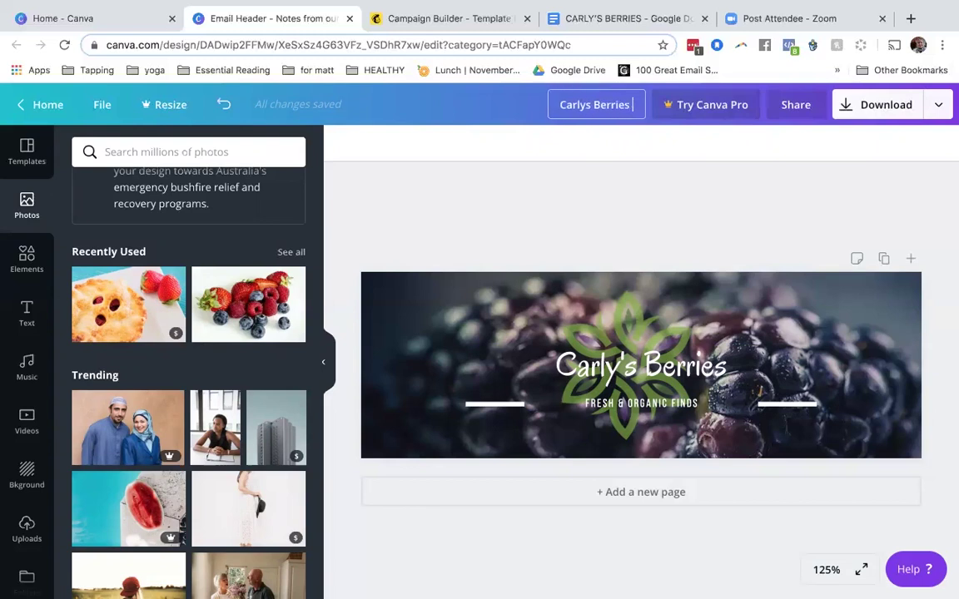
text(header for email)
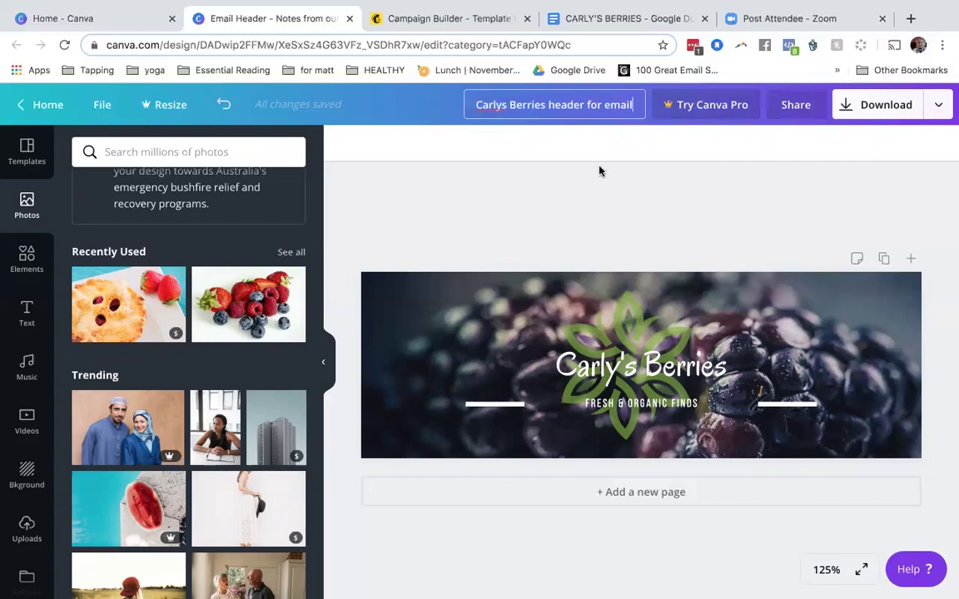
key(Return)
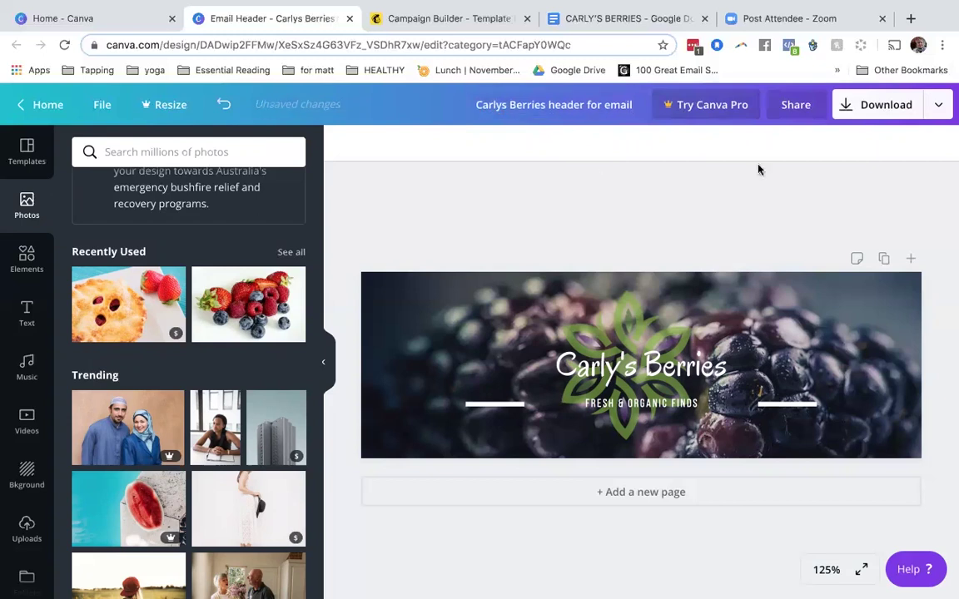
Step: Publish the finished header design to the Mailchimp files and dismiss the confirmation
click(936, 112)
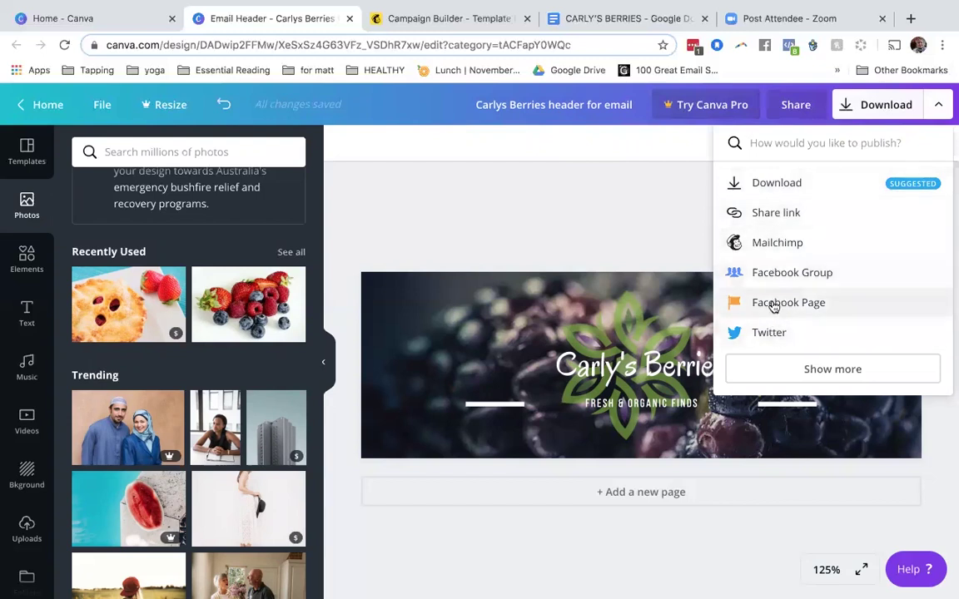
click(778, 243)
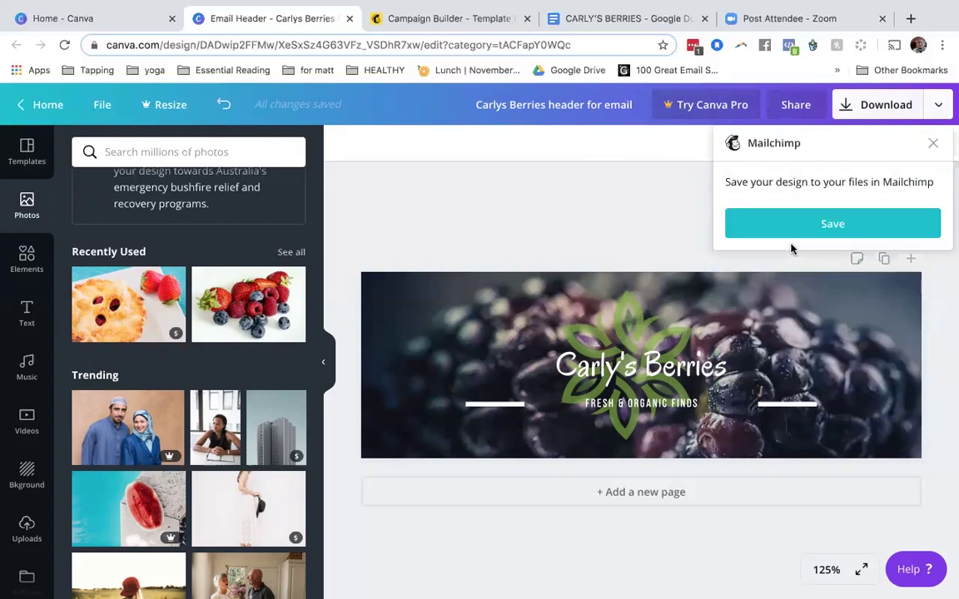
click(839, 220)
click(839, 220)
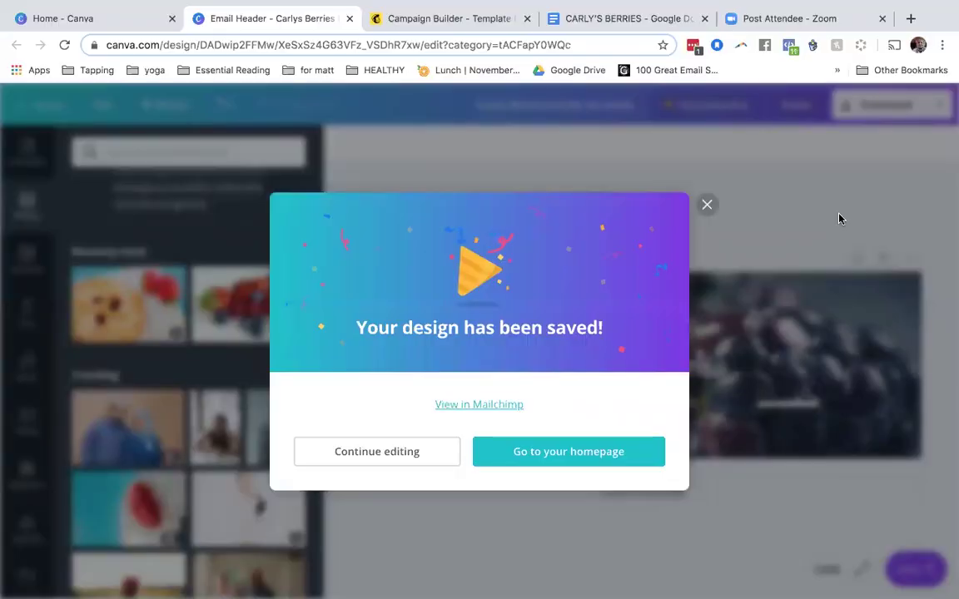
click(708, 207)
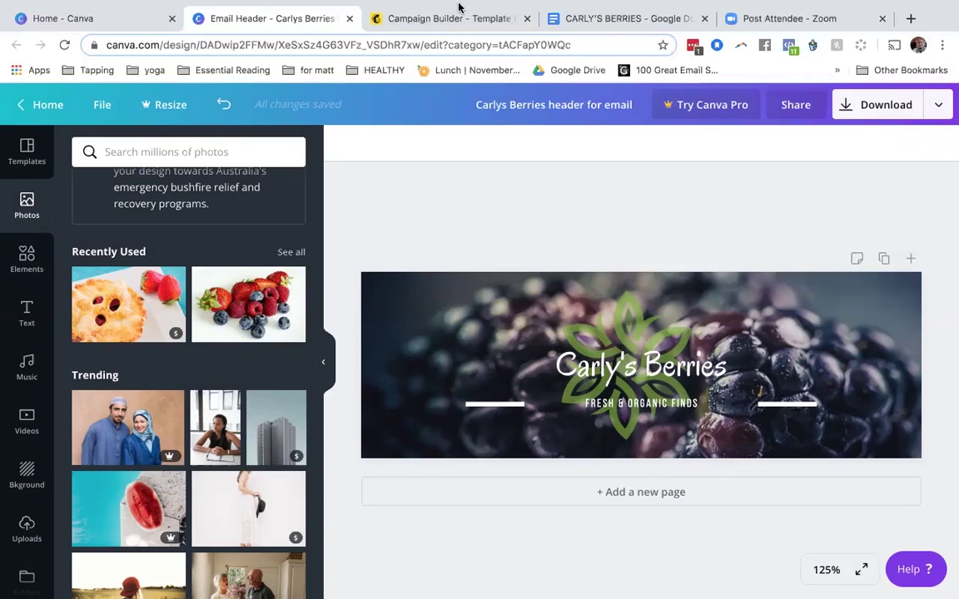
Step: Switch to the Mailchimp campaign and replace the placeholder logo with the newest Carly's Berries header image from My Files
click(449, 18)
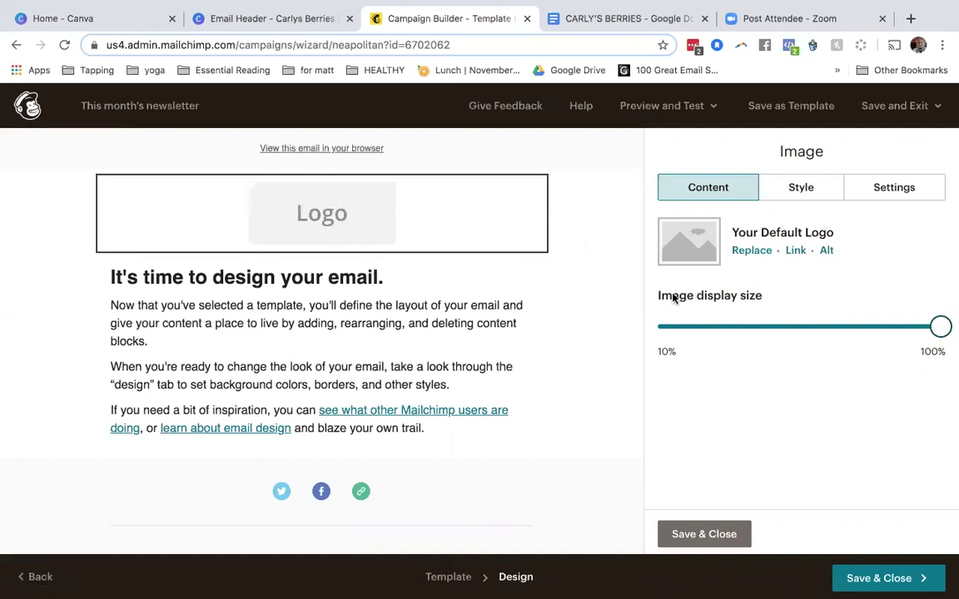
click(752, 251)
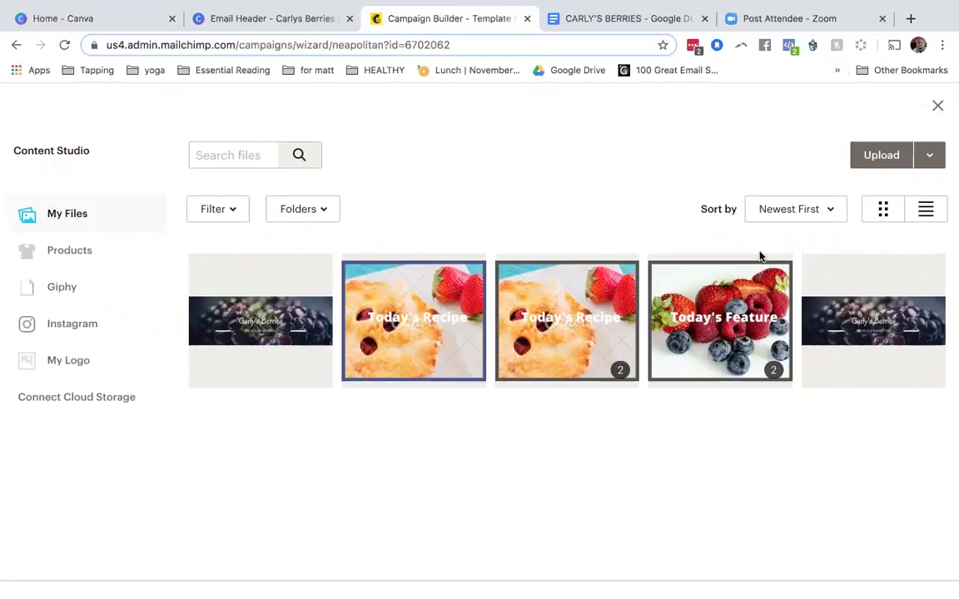
click(264, 321)
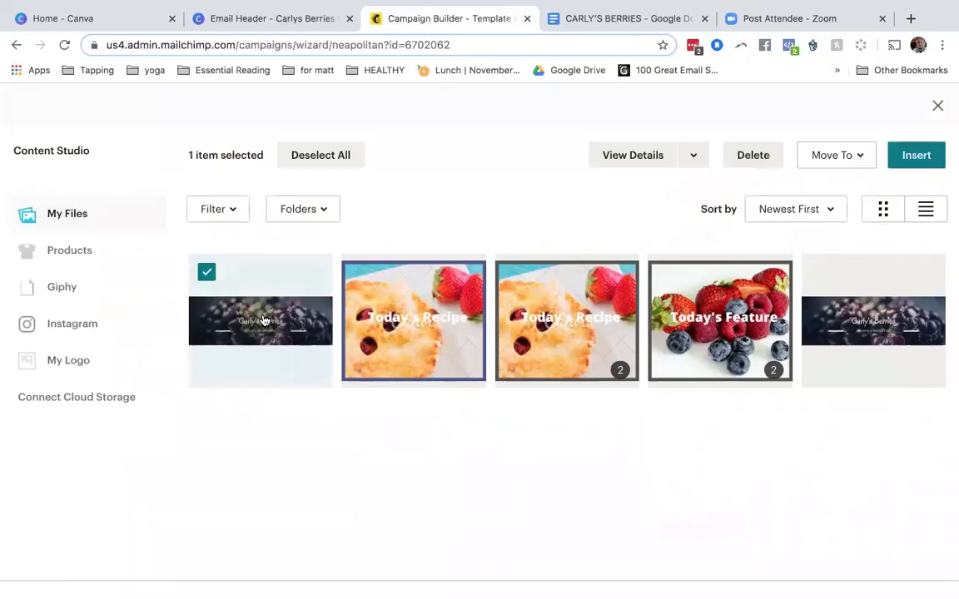
click(915, 156)
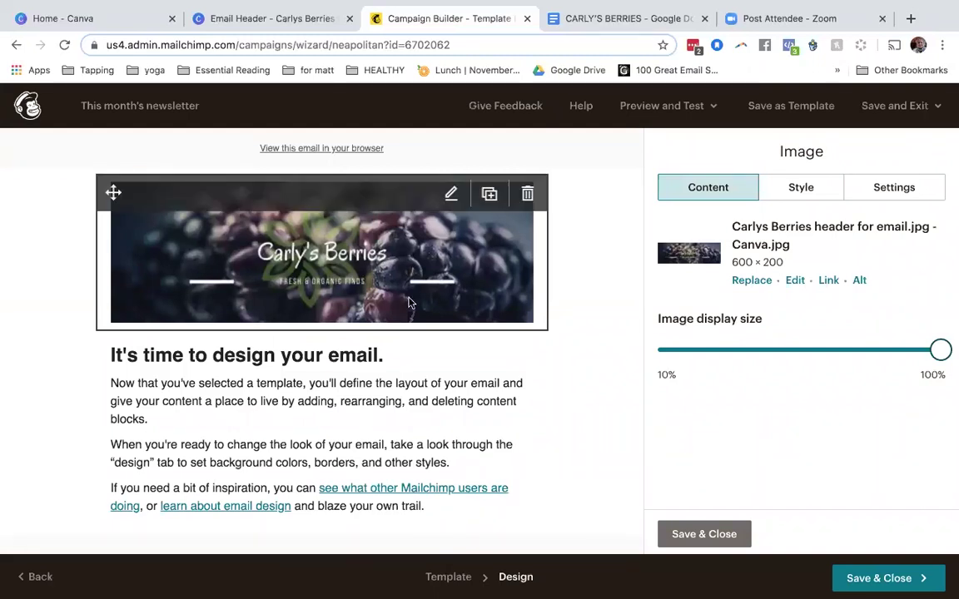
Step: Replace the placeholder body paragraphs with the newsletter welcome text from the CARLY'S BERRIES document, and remove the blank line before "Feel free to hit 'reply'"
mouse_move(268, 205)
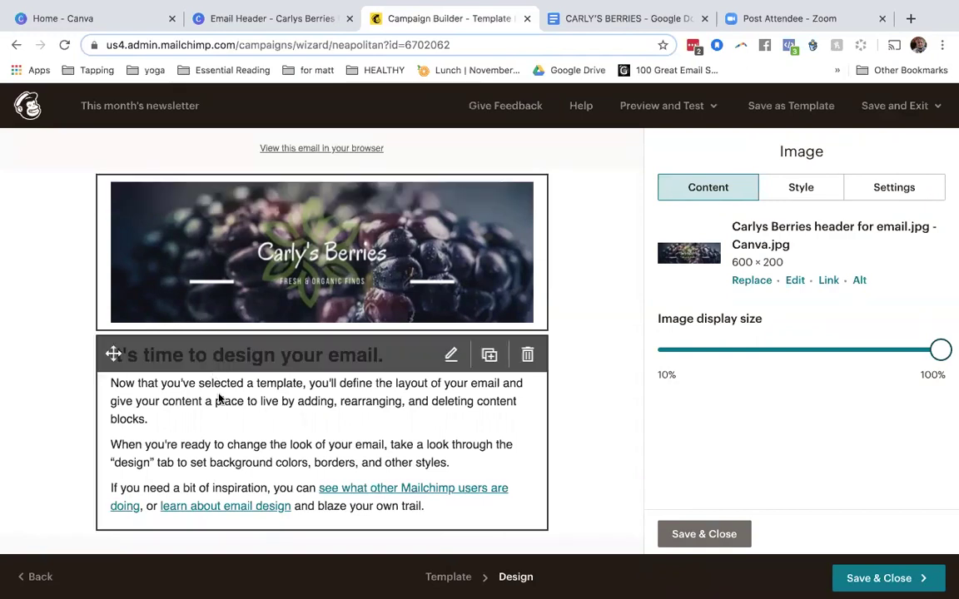
scroll(317, 427, down, 2)
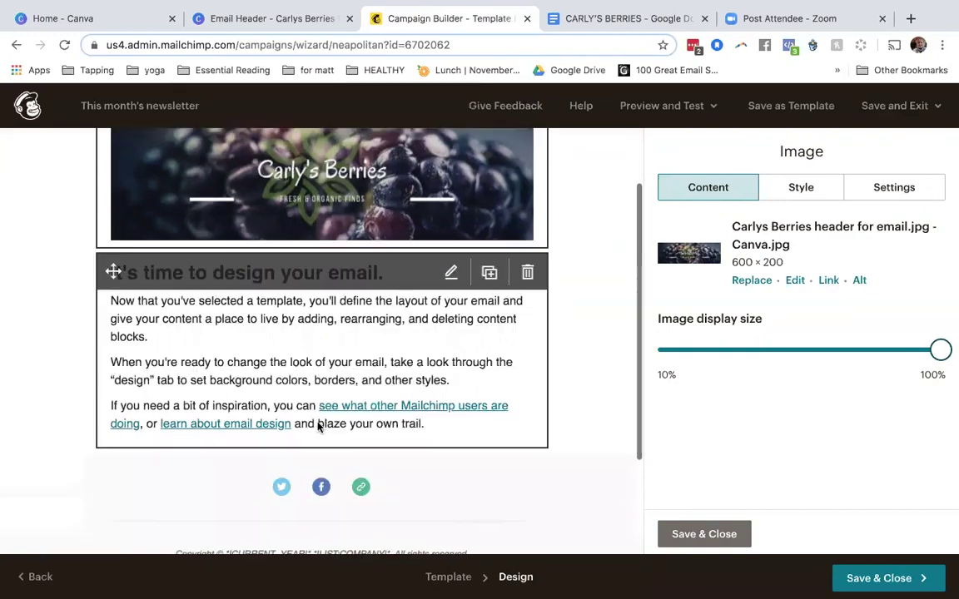
click(360, 390)
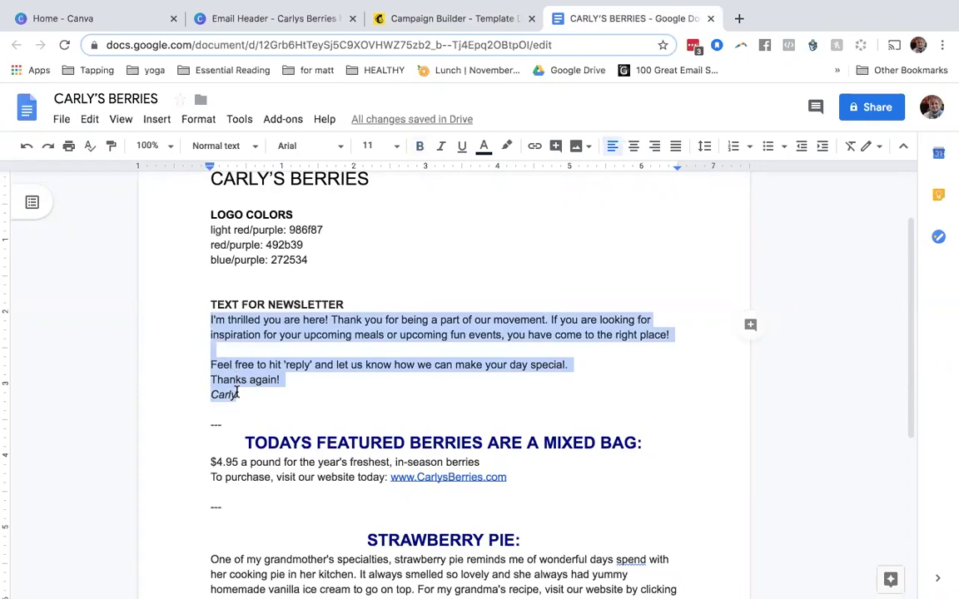
click(449, 21)
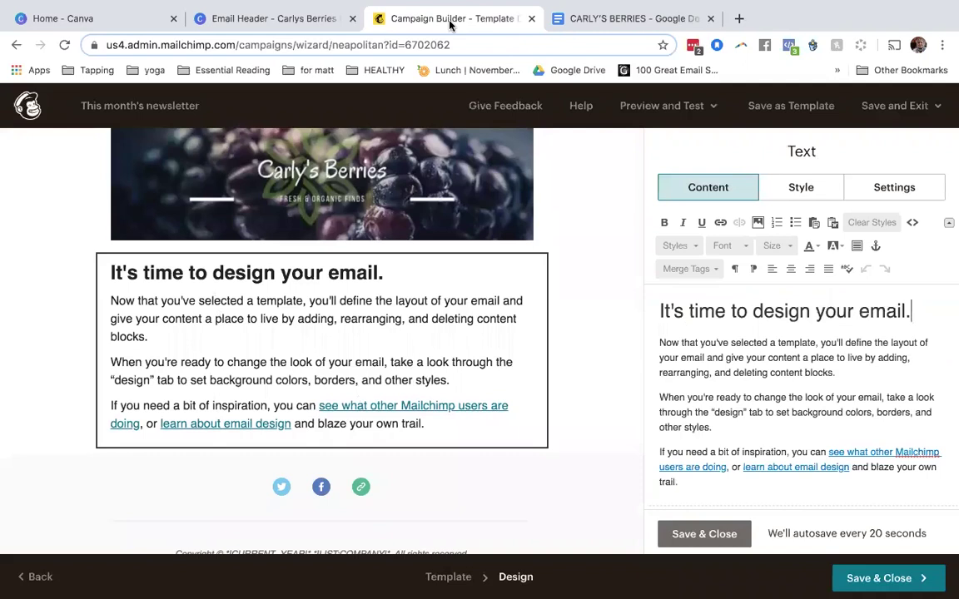
click(687, 356)
drag(659, 341, 680, 492)
key(super+v)
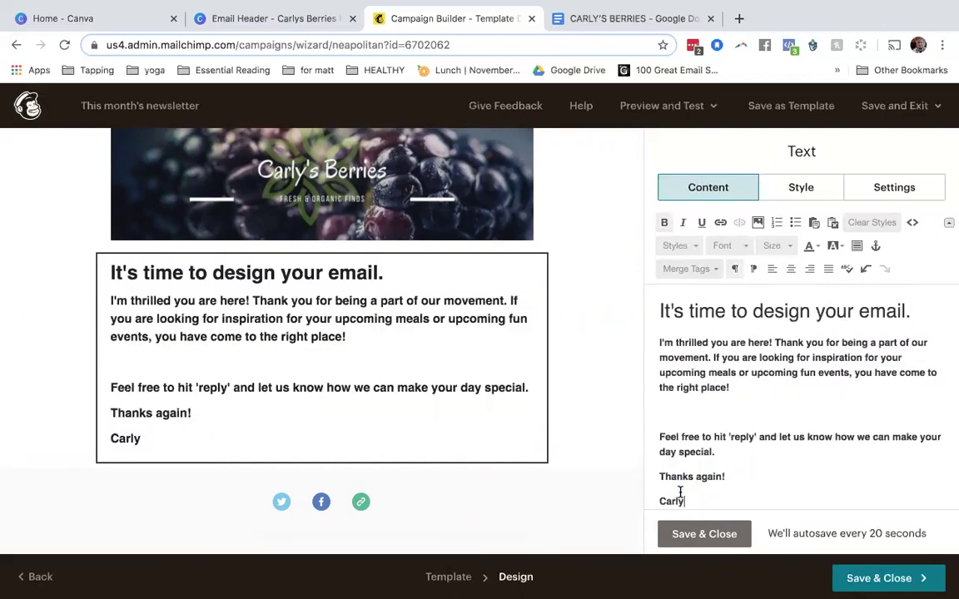
click(660, 437)
key(BackSpace)
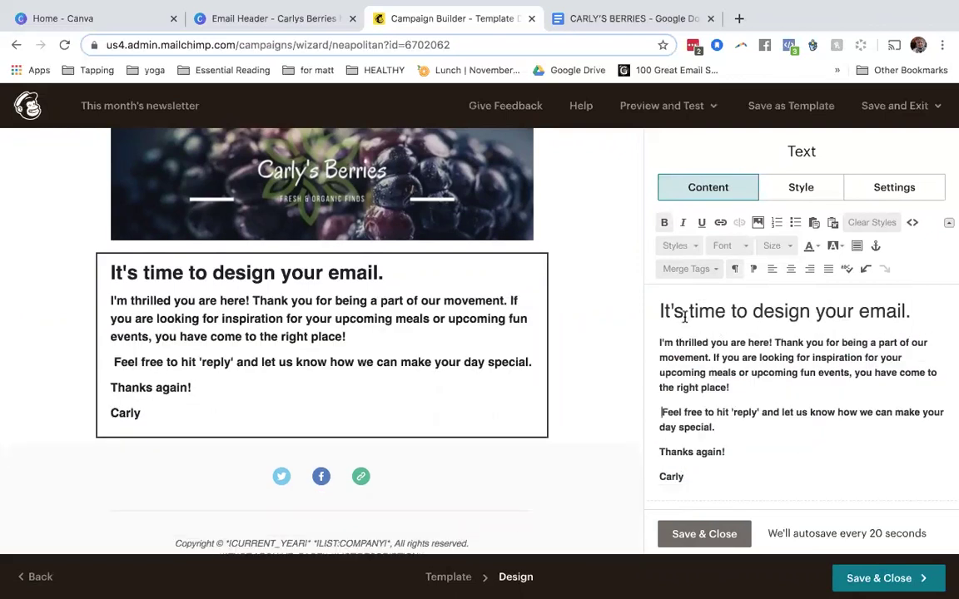
Step: Replace the placeholder heading with "Hello from" plus the sender's first name and an exclamation mark, and save the text block
drag(660, 311, 906, 311)
text(Fro)
key(BackSpace)
key(BackSpace)
key(BackSpace)
text(eh)
key(BackSpace)
key(BackSpace)
text(Hel)
text(low)
key(BackSpace)
key(BackSpace)
text(from )
text(cc)
key(BackSpace)
key(BackSpace)
text(Carley)
key(BackSpace)
key(BackSpace)
text(y)
key(Delete)
text(!)
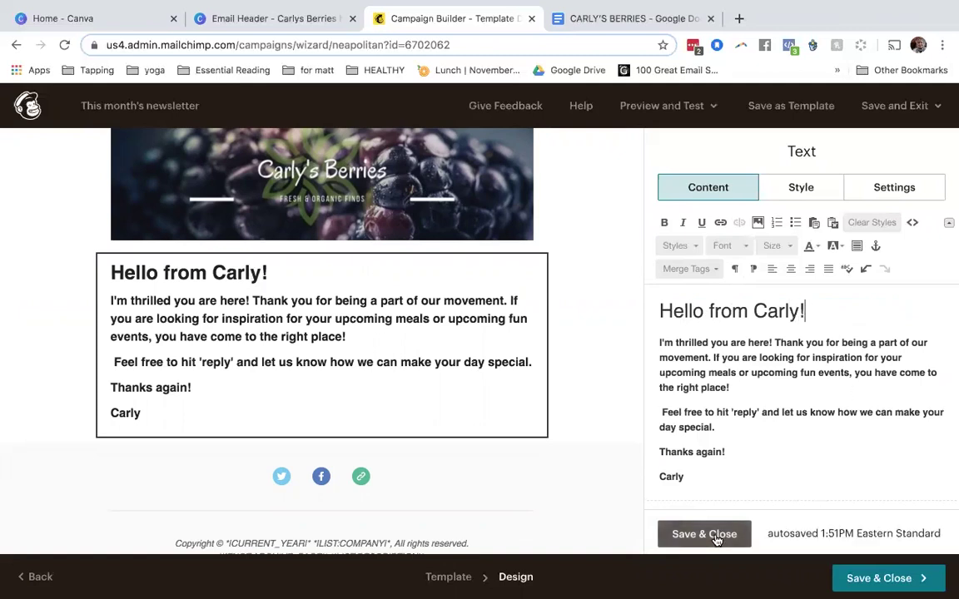
click(704, 534)
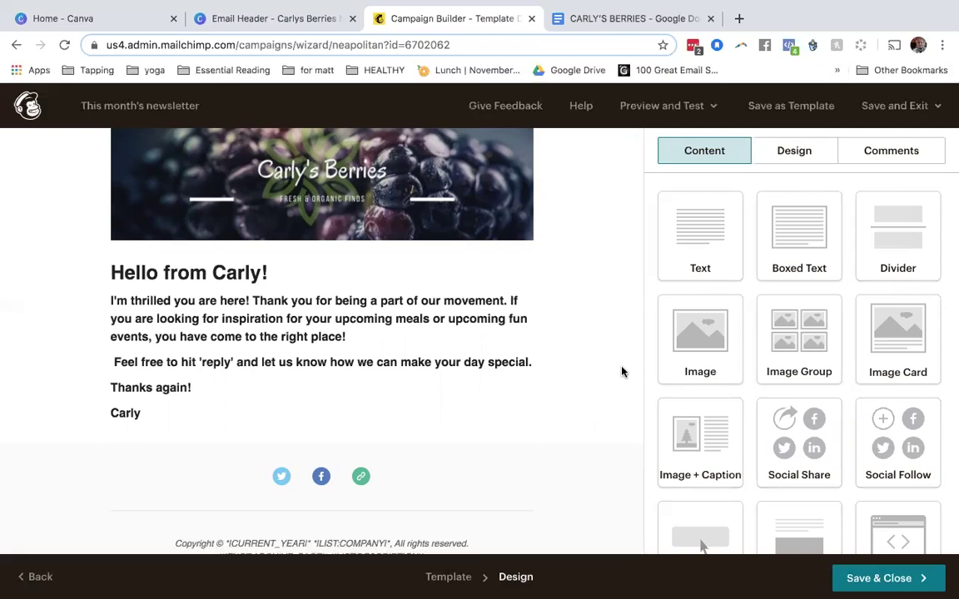
scroll(766, 410, down, 1)
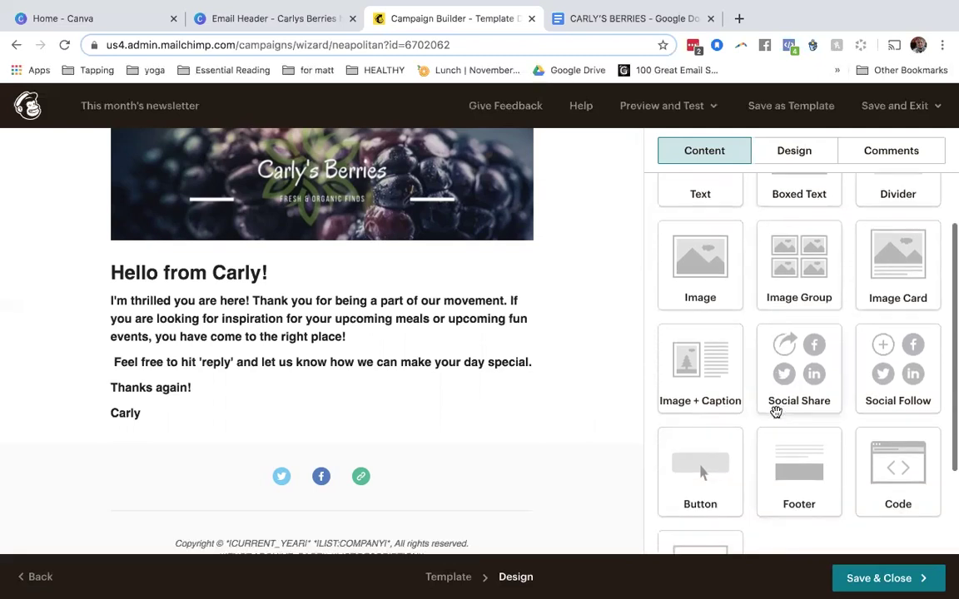
scroll(853, 298, up, 1)
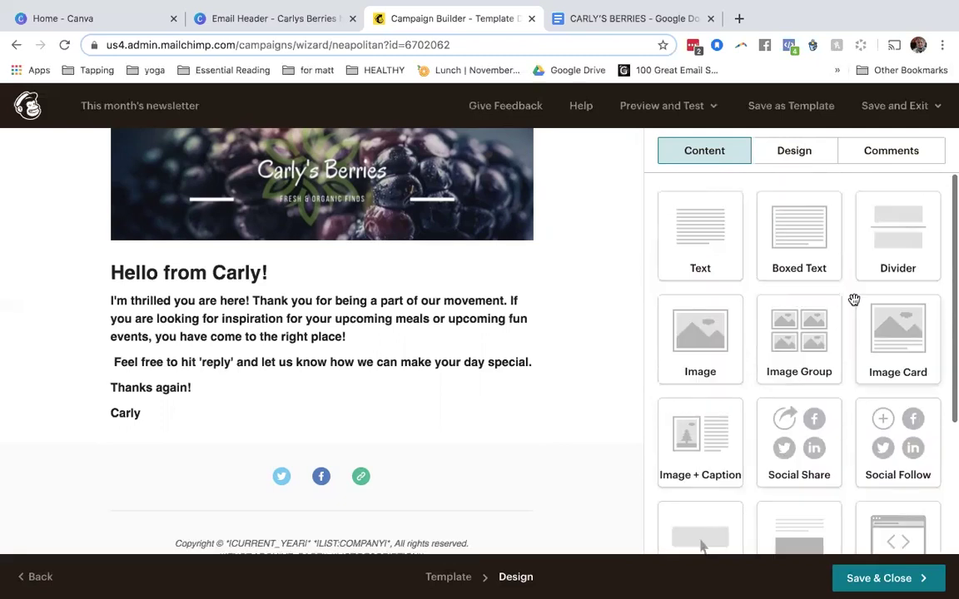
Step: Insert an Image + Caption block directly below the newsletter welcome text
scroll(770, 418, down, 2)
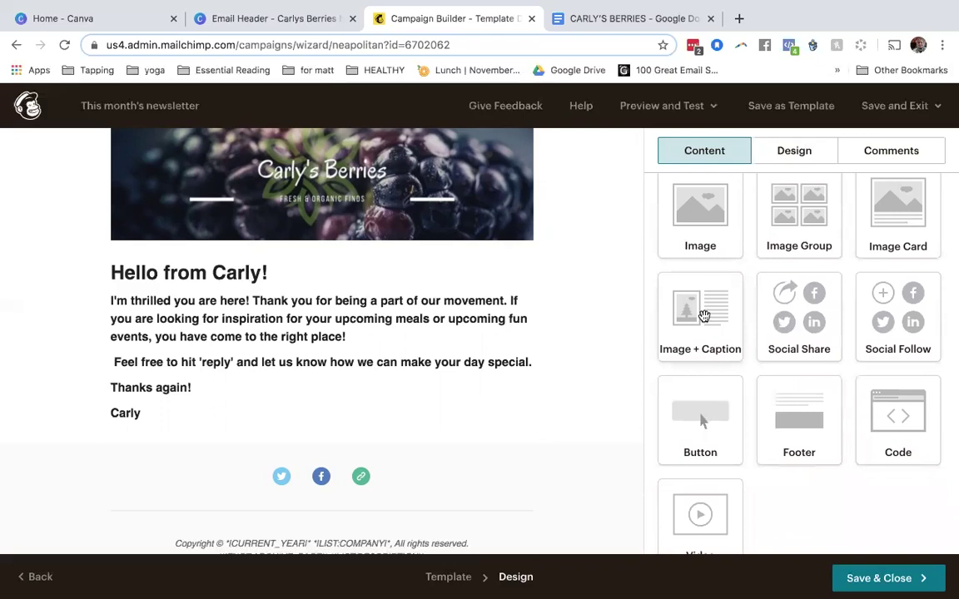
drag(704, 318, 476, 449)
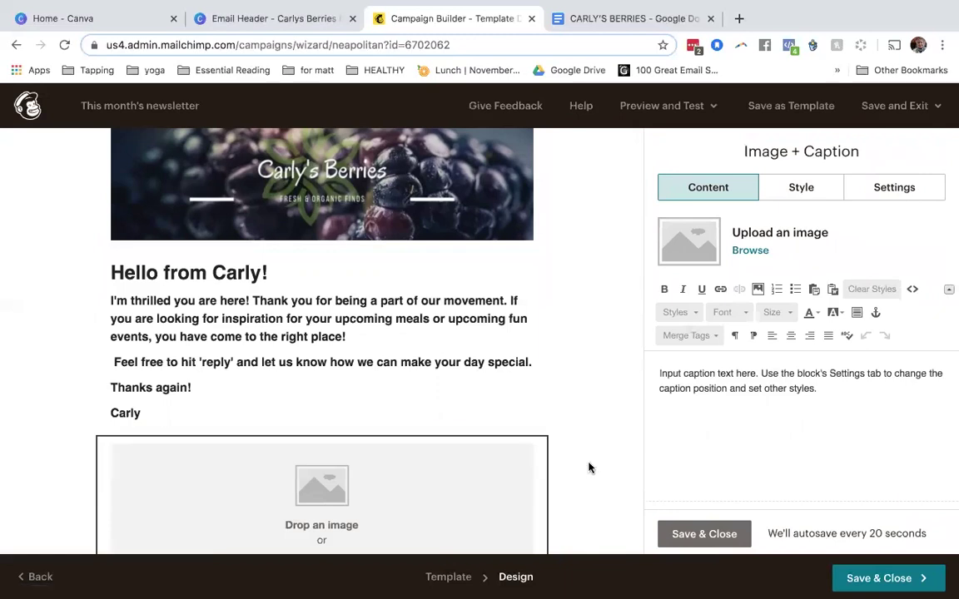
scroll(589, 464, down, 3)
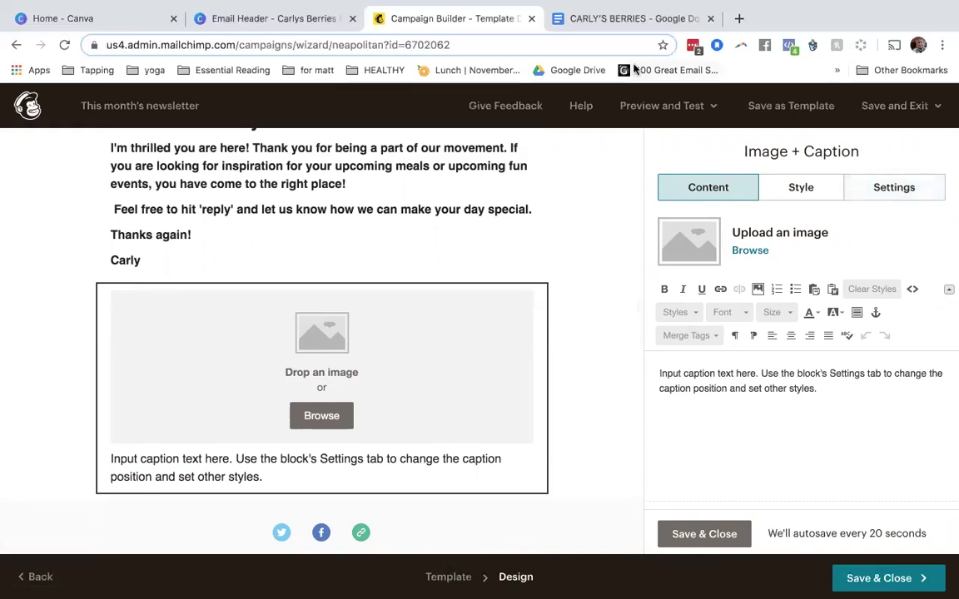
Step: Switch to Canva, leave the email header design, and start a new blank Facebook Post design
click(274, 19)
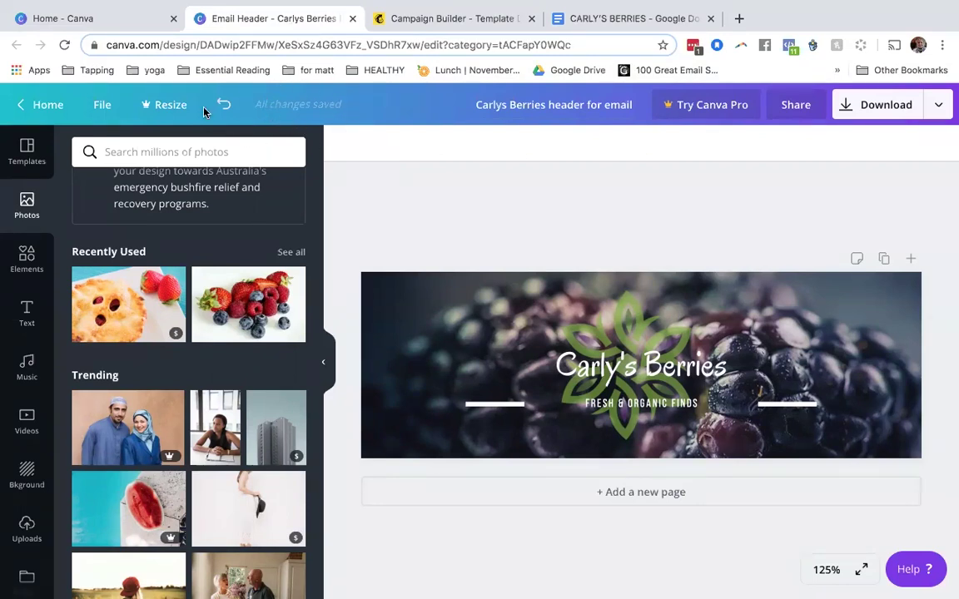
click(44, 105)
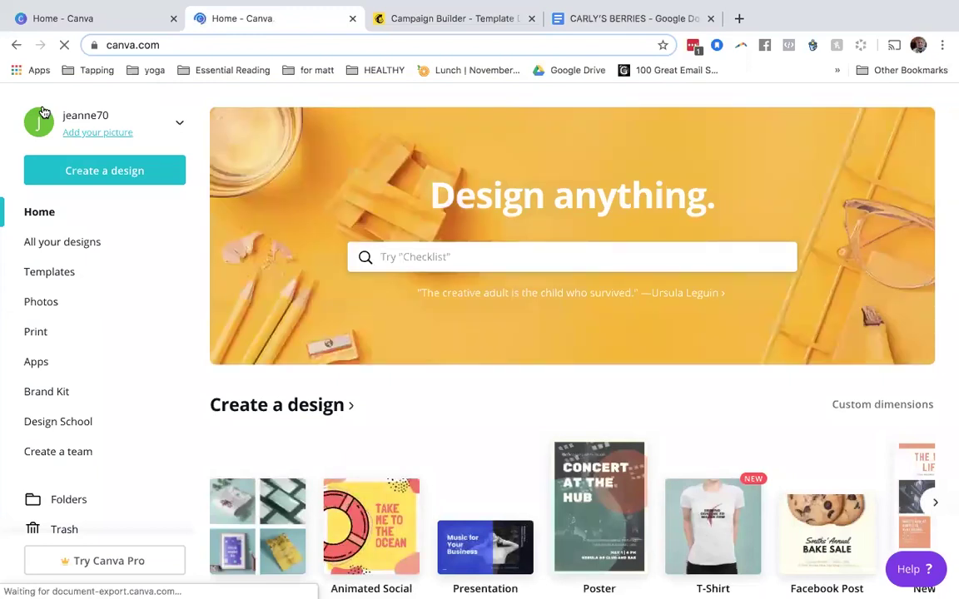
click(817, 533)
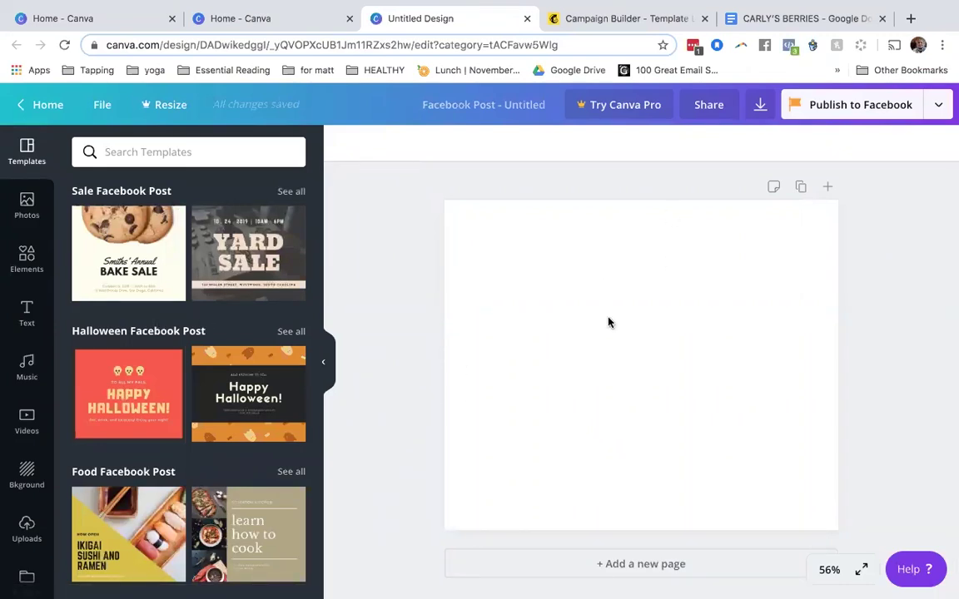
Step: Search the photos for "berries" and add the free photo of strawberries, raspberries and blueberries on white to the canvas
click(27, 205)
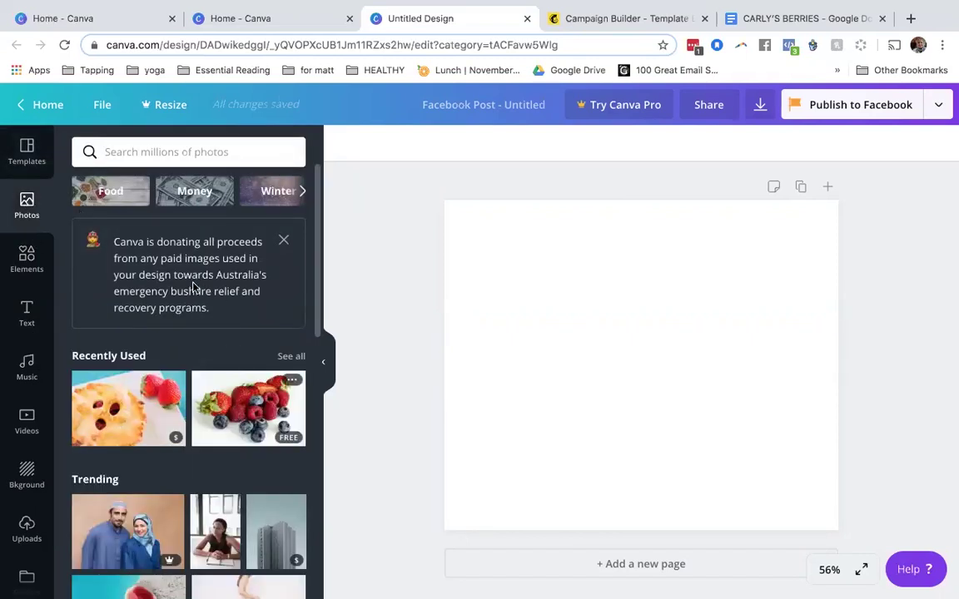
click(186, 152)
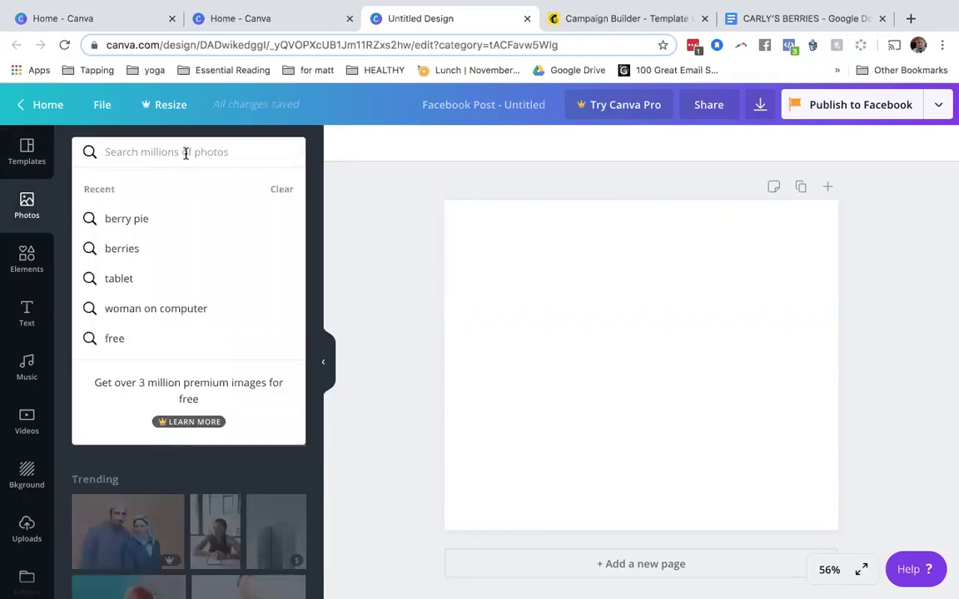
click(123, 248)
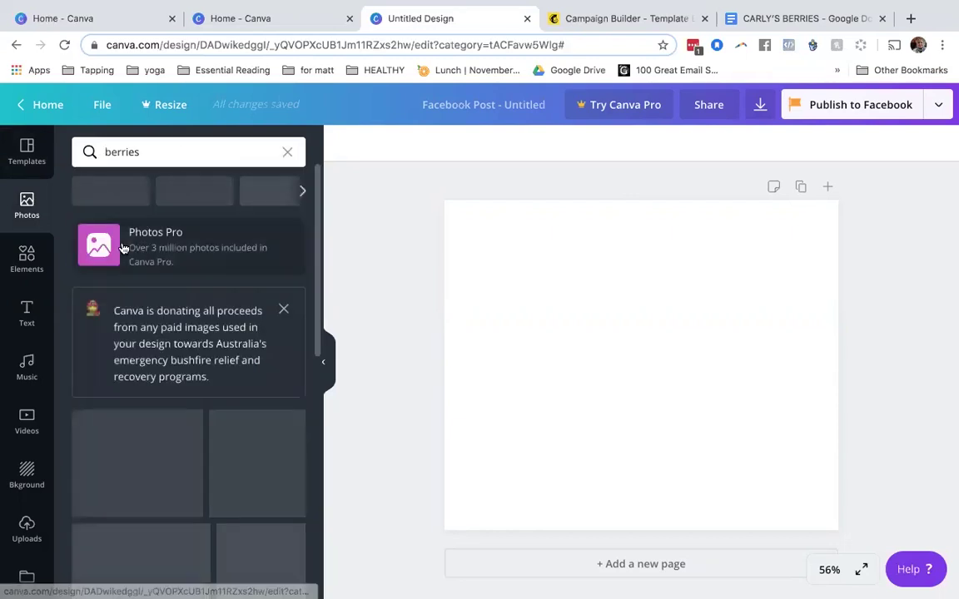
scroll(250, 316, down, 3)
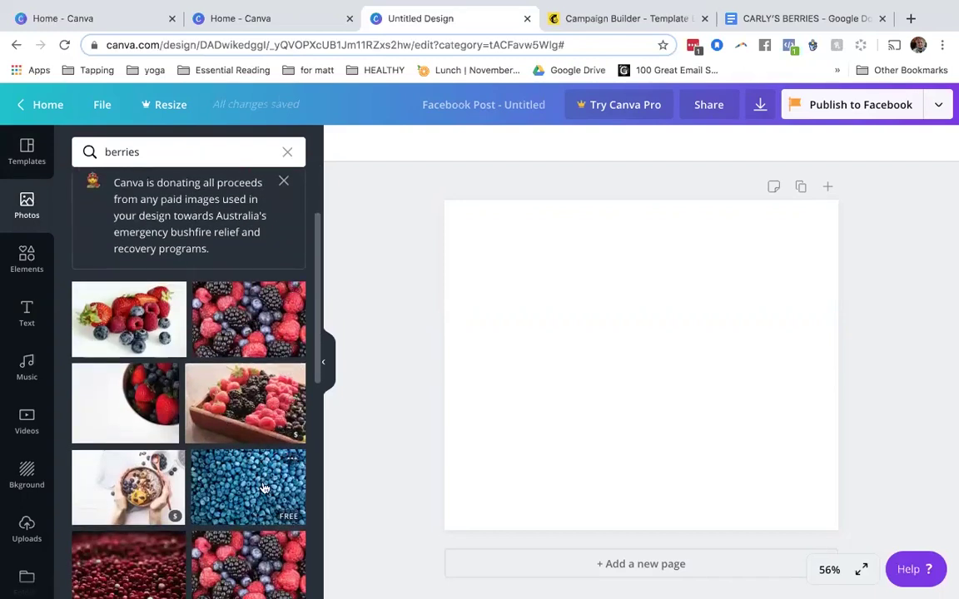
scroll(263, 491, down, 2)
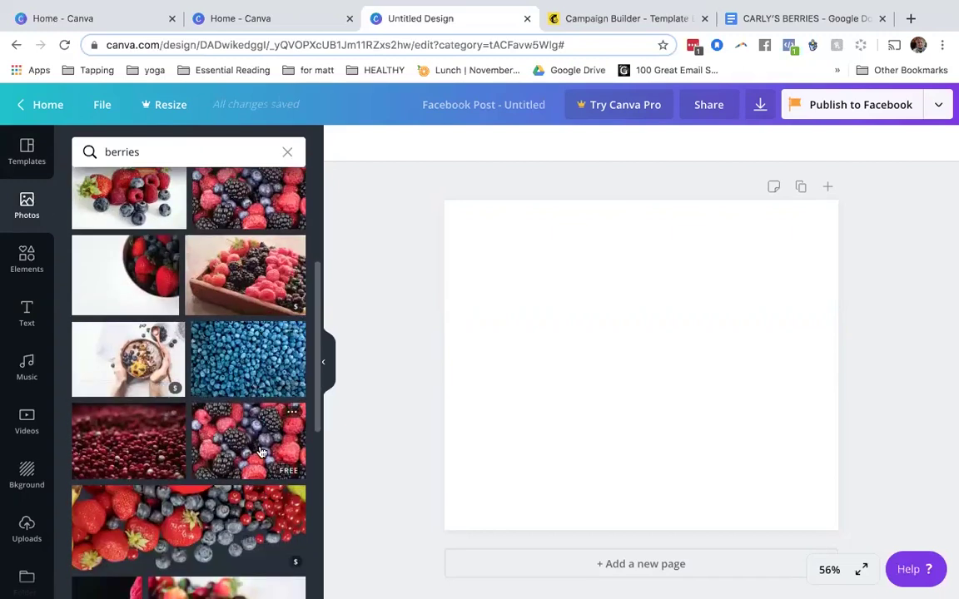
scroll(261, 452, down, 2)
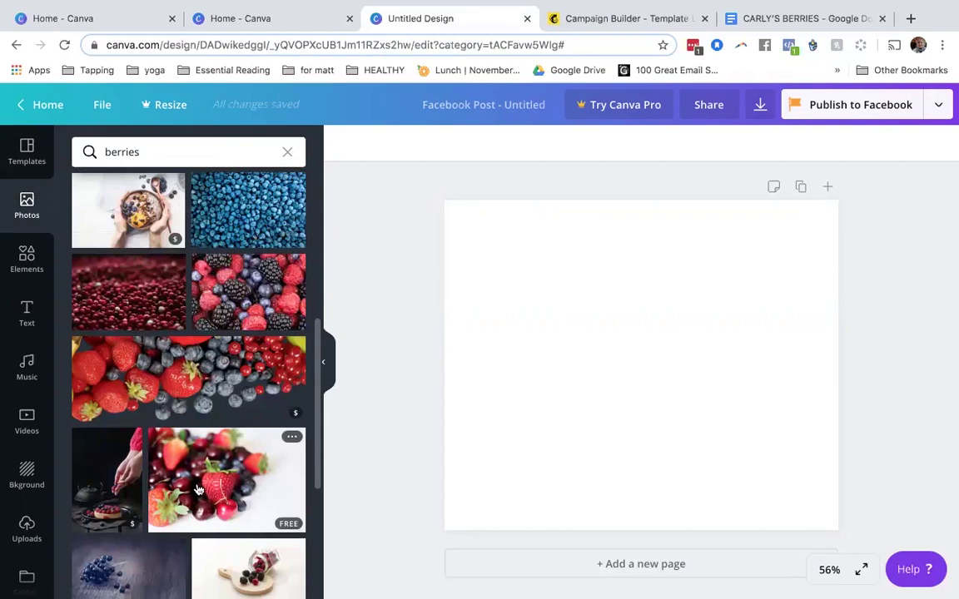
scroll(198, 490, up, 5)
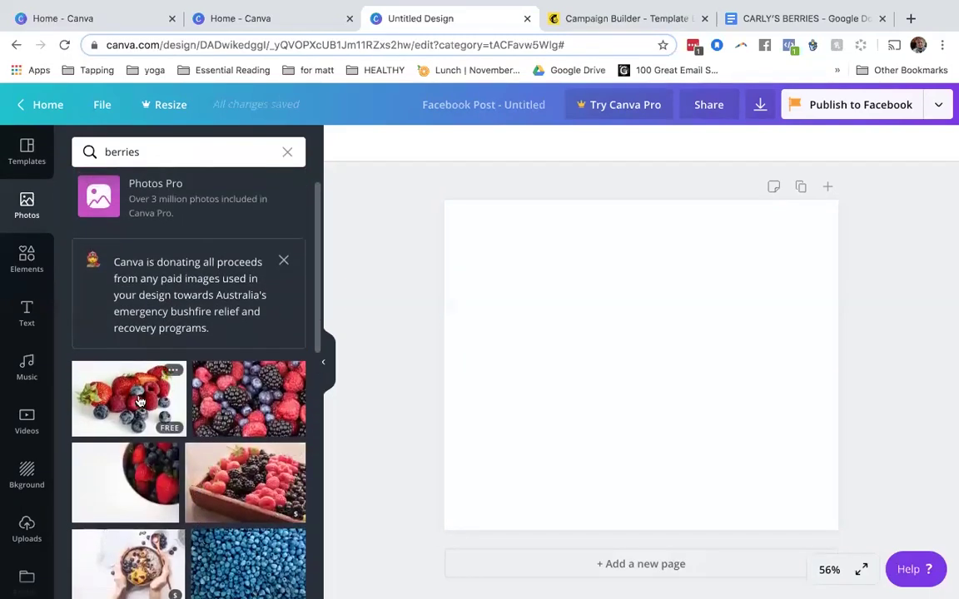
click(140, 403)
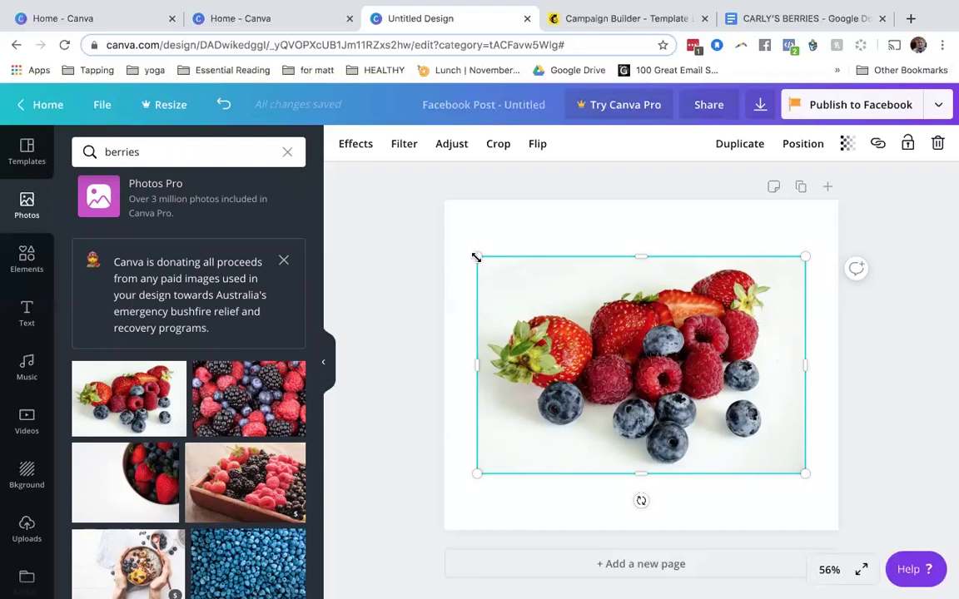
Step: Enlarge the berries photo to fill the whole canvas and shift it sideways so the fruit is centred
drag(475, 255, 392, 200)
drag(494, 269, 528, 270)
drag(424, 473, 352, 556)
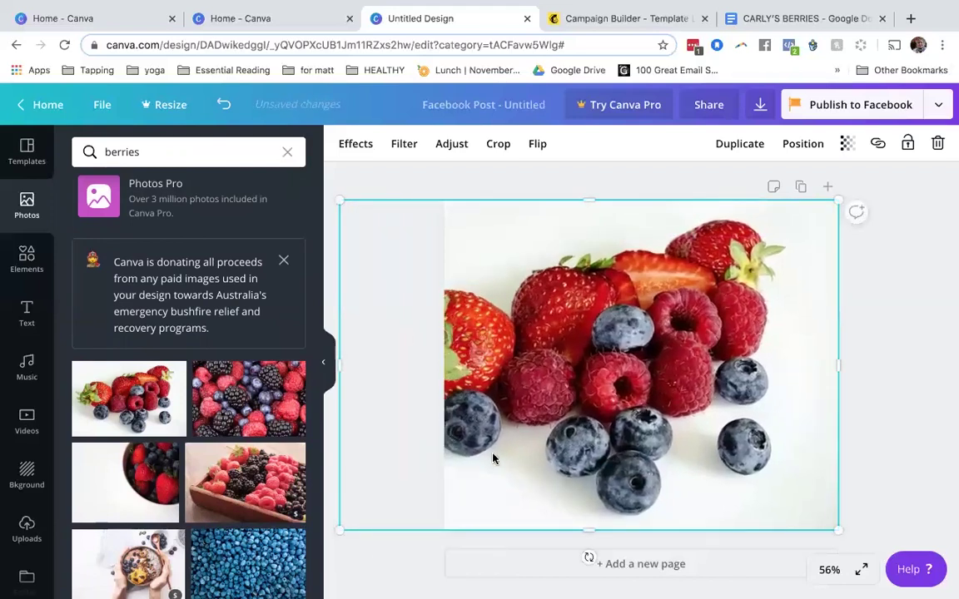
drag(514, 424, 569, 423)
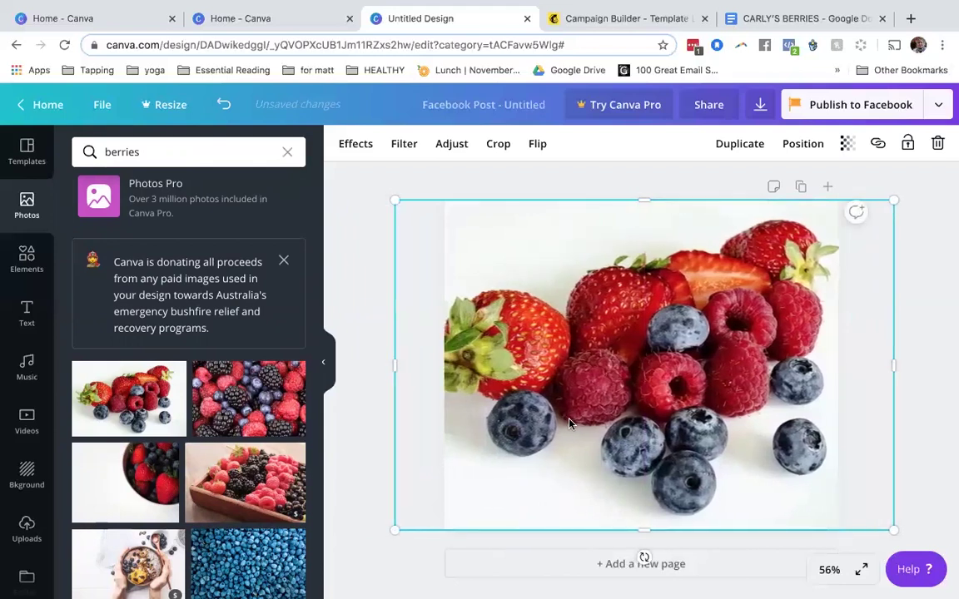
key(Right)
key(Right)
key(Right)
key(Right)
key(Right)
key(Right)
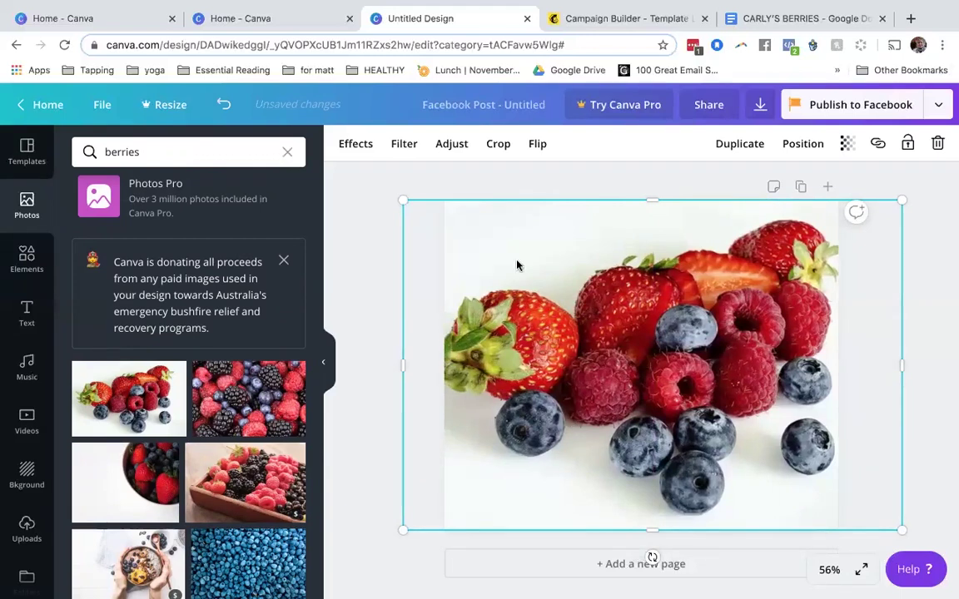
click(560, 177)
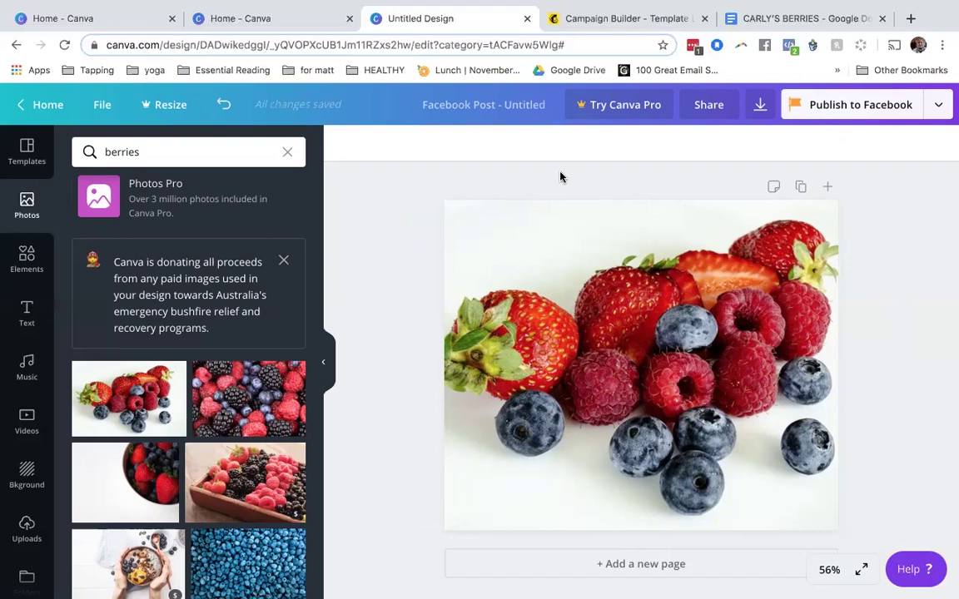
Step: Browse the elements and shapes, and add the recently used square outline on top of the berries photo
click(27, 259)
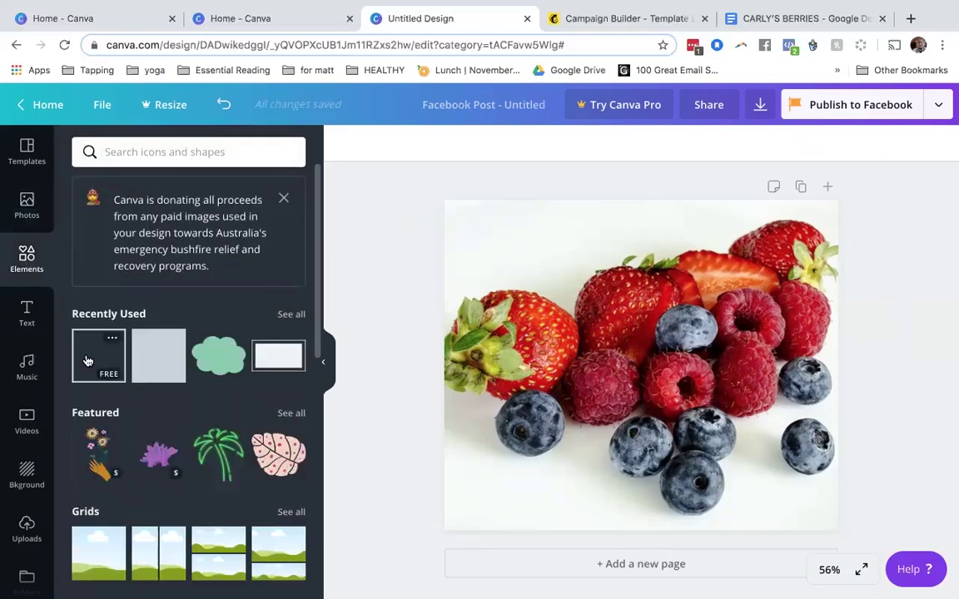
scroll(87, 361, down, 2)
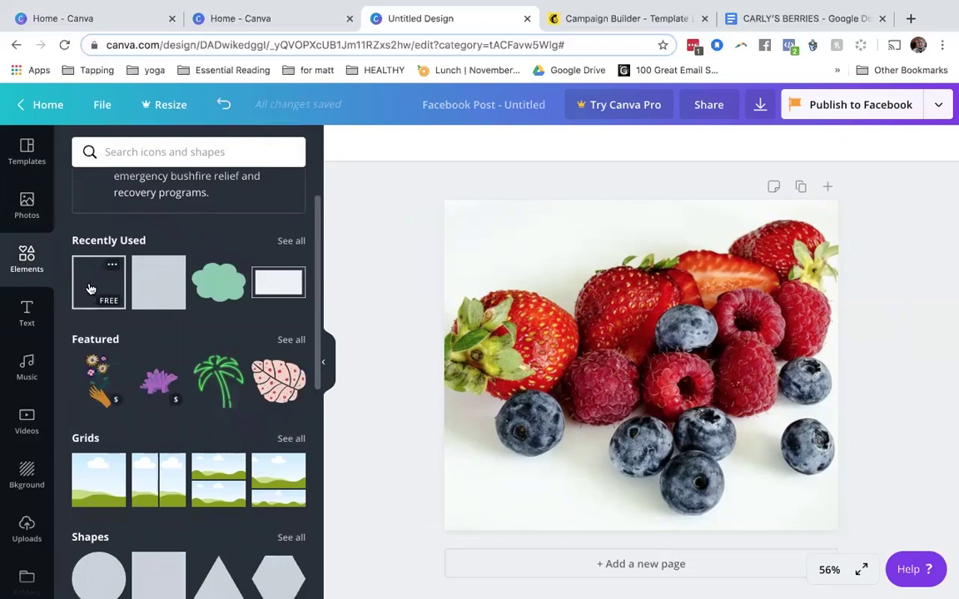
scroll(90, 288, down, 8)
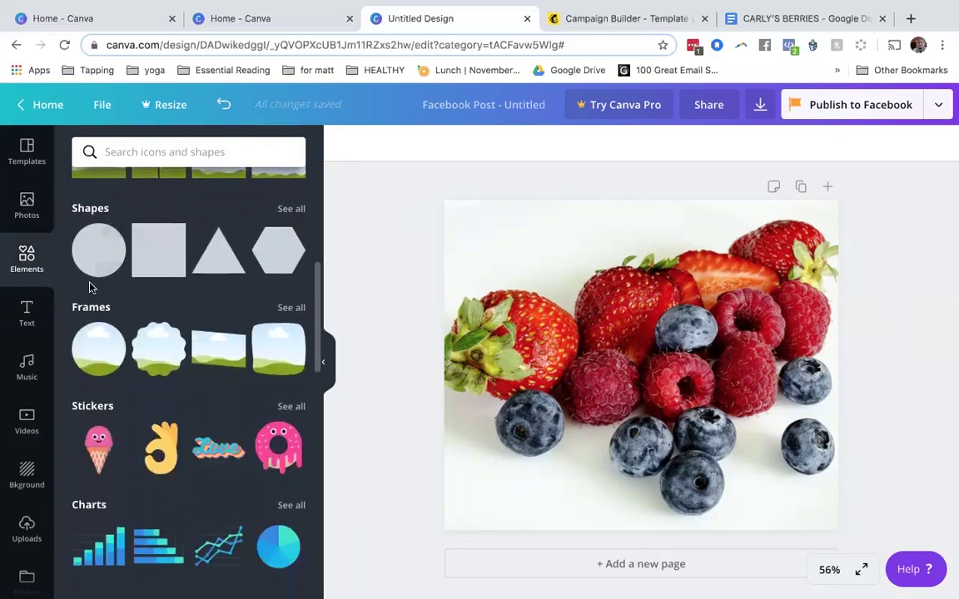
click(291, 208)
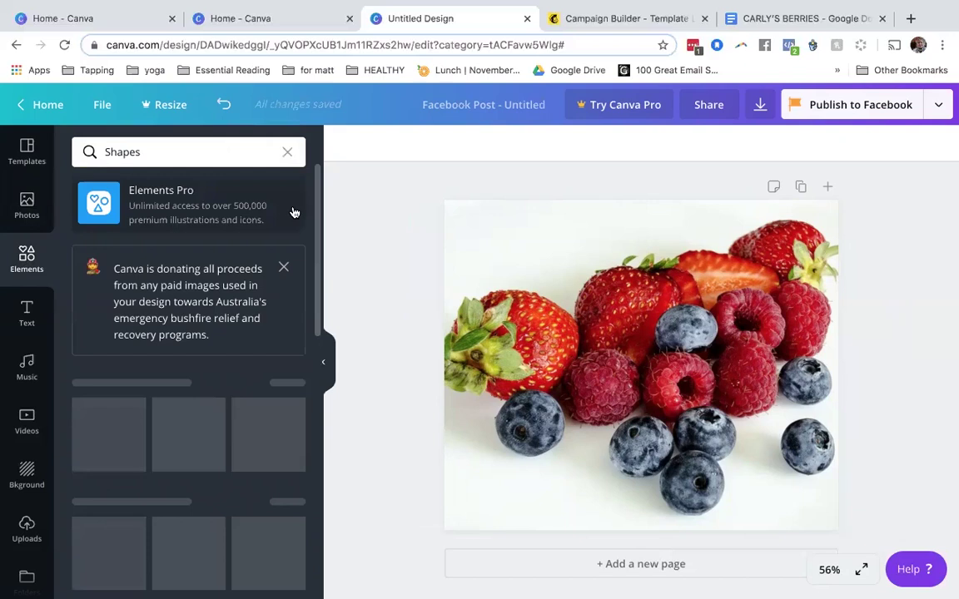
scroll(267, 369, down, 3)
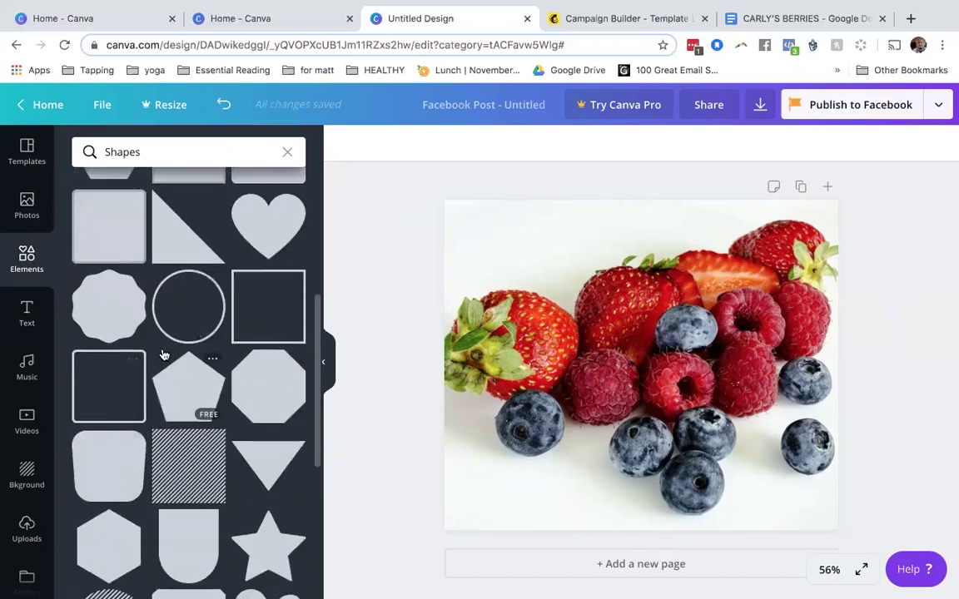
scroll(166, 358, up, 5)
click(27, 258)
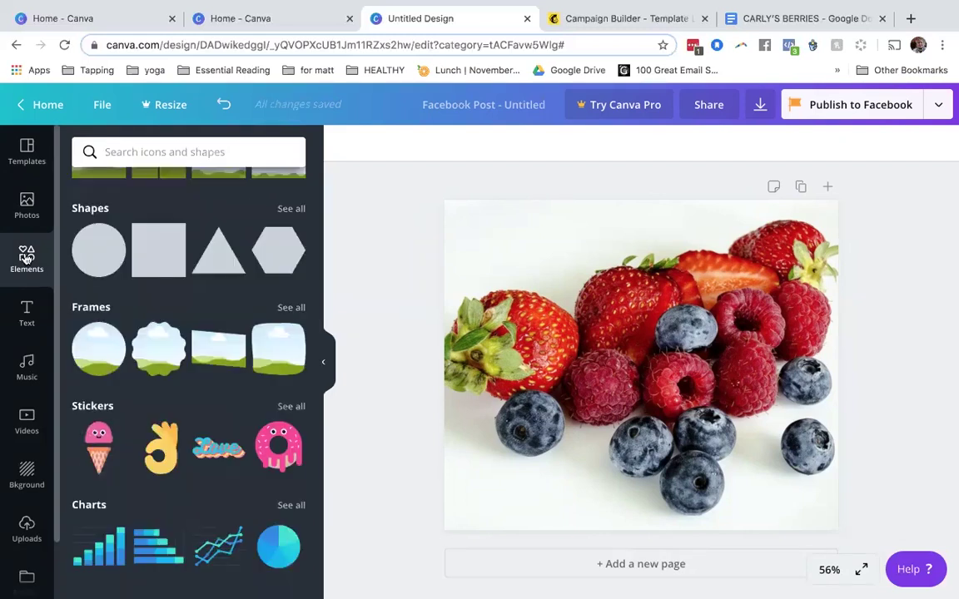
scroll(146, 268, up, 1)
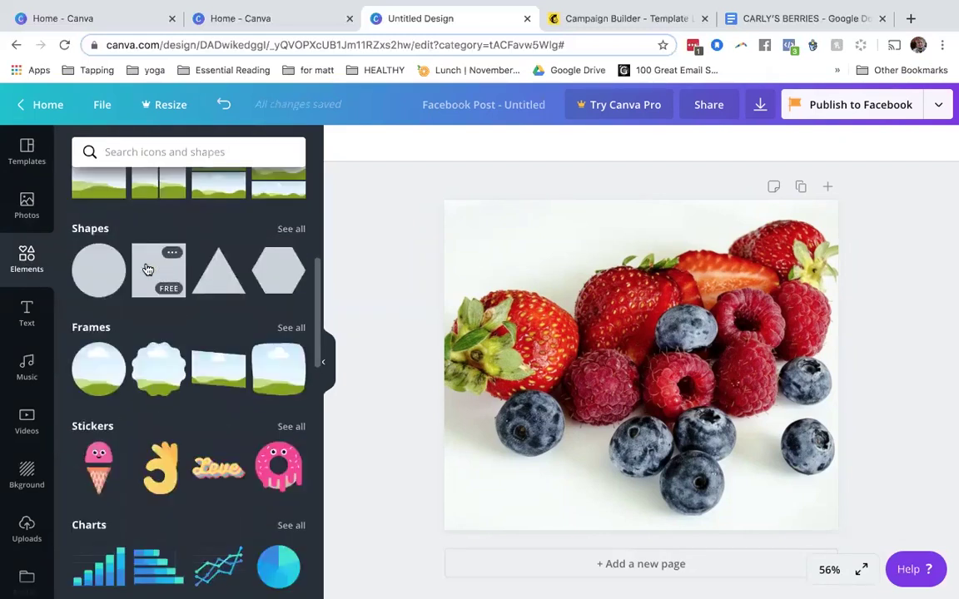
scroll(146, 268, down, 5)
scroll(145, 268, up, 6)
scroll(145, 267, up, 4)
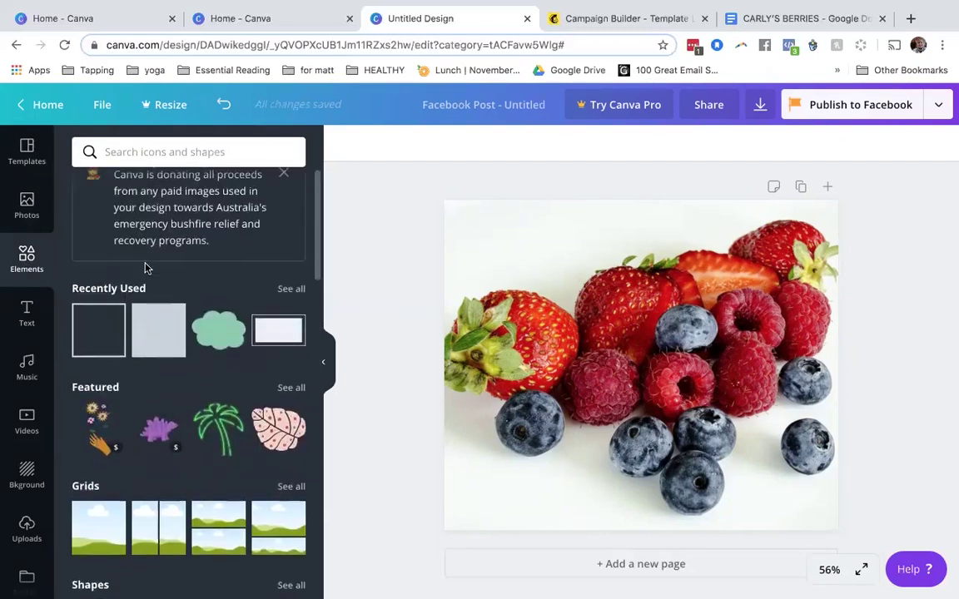
click(97, 350)
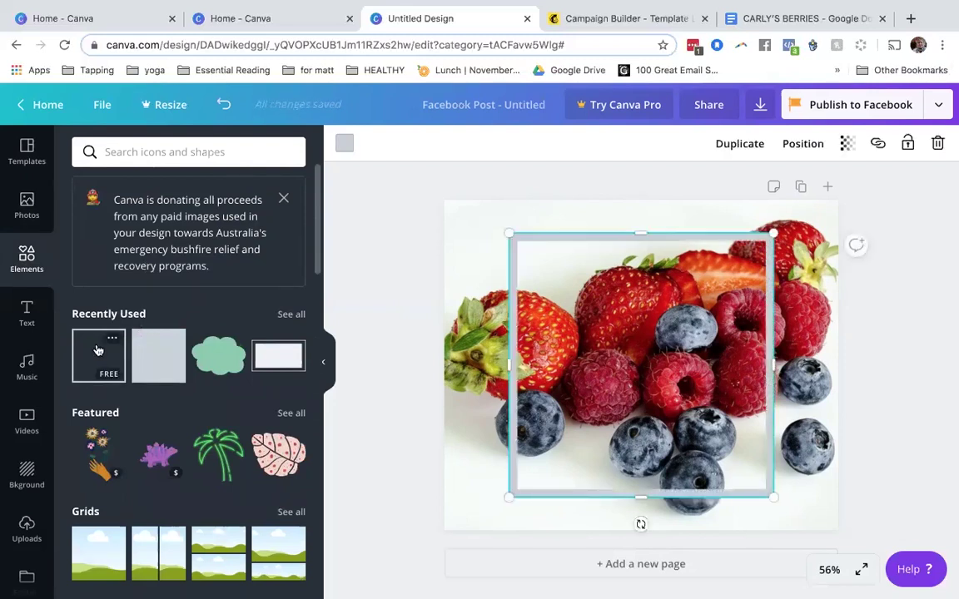
Step: Recolor the square outline with the blue/purple logo color 272534 copied from the CARLY'S BERRIES document
click(345, 147)
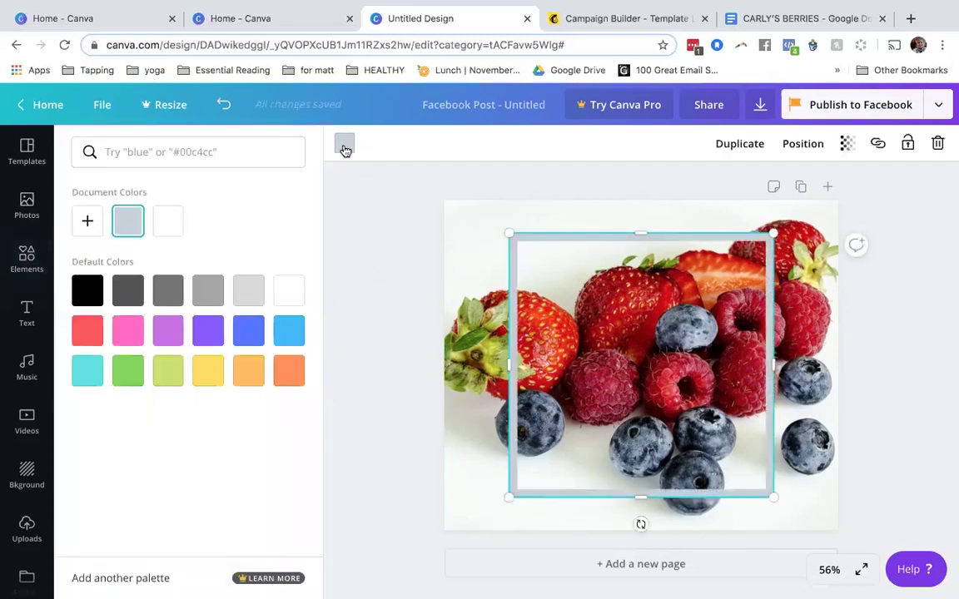
click(127, 291)
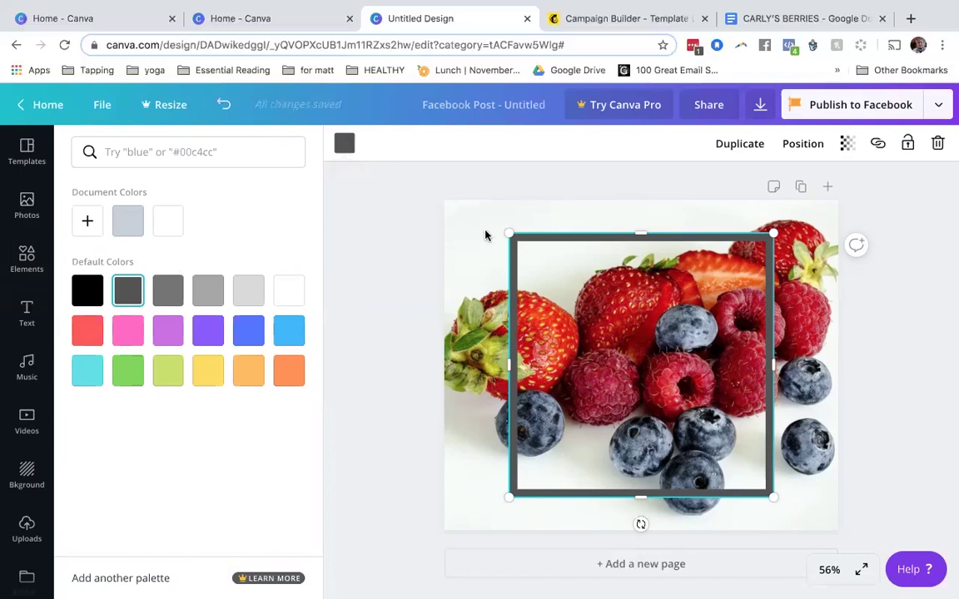
click(88, 223)
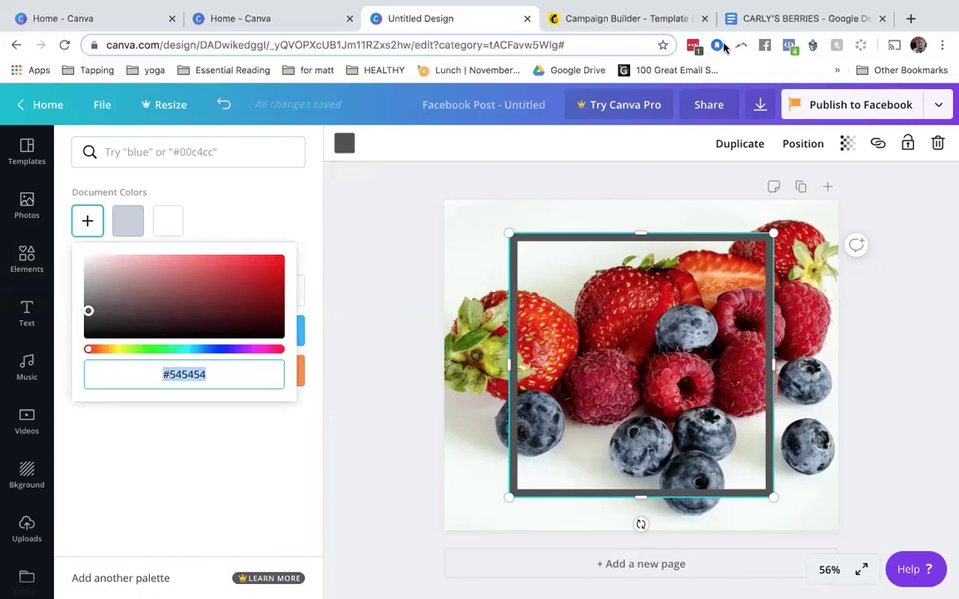
click(806, 23)
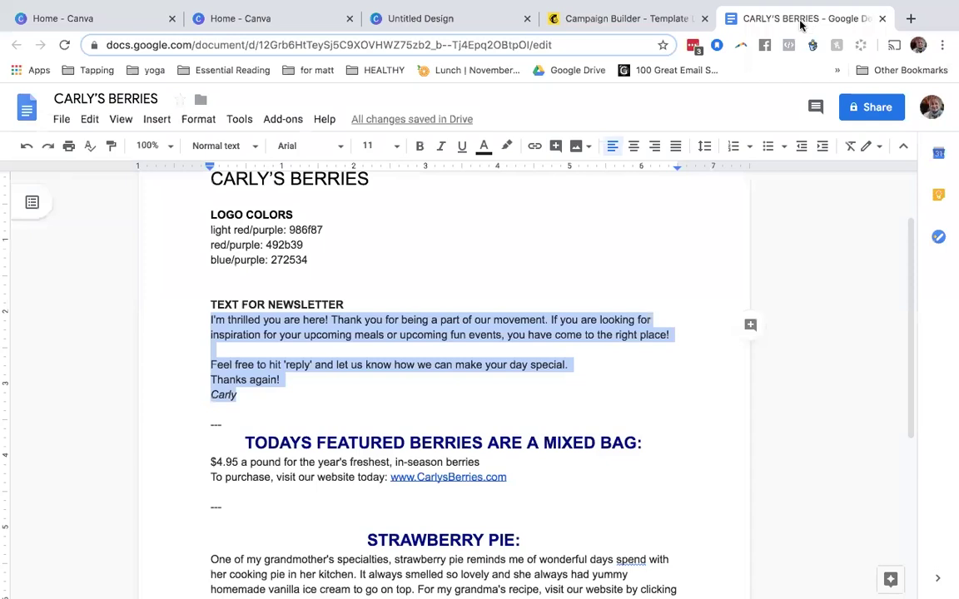
click(351, 248)
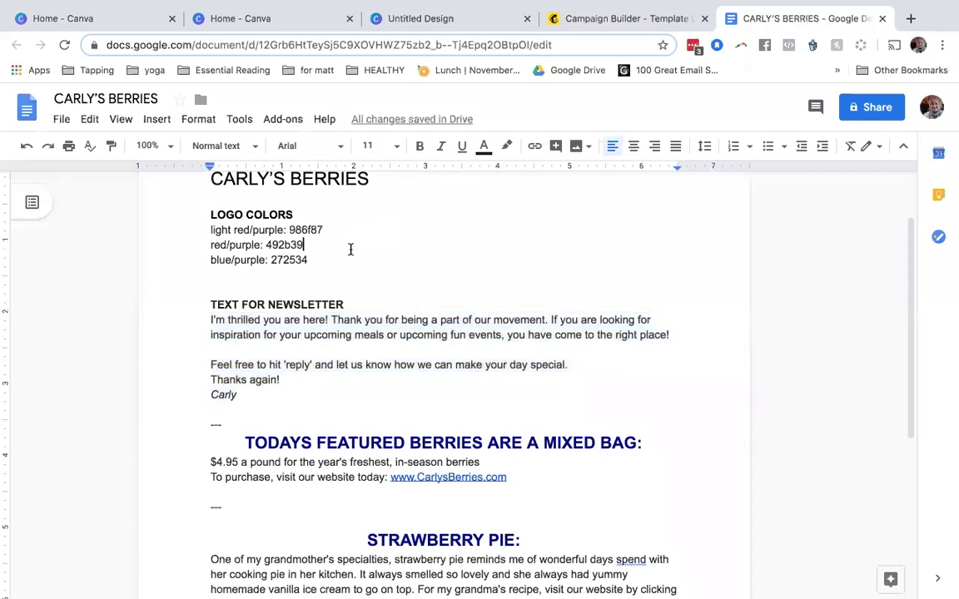
double_click(283, 260)
key(ctrl+c)
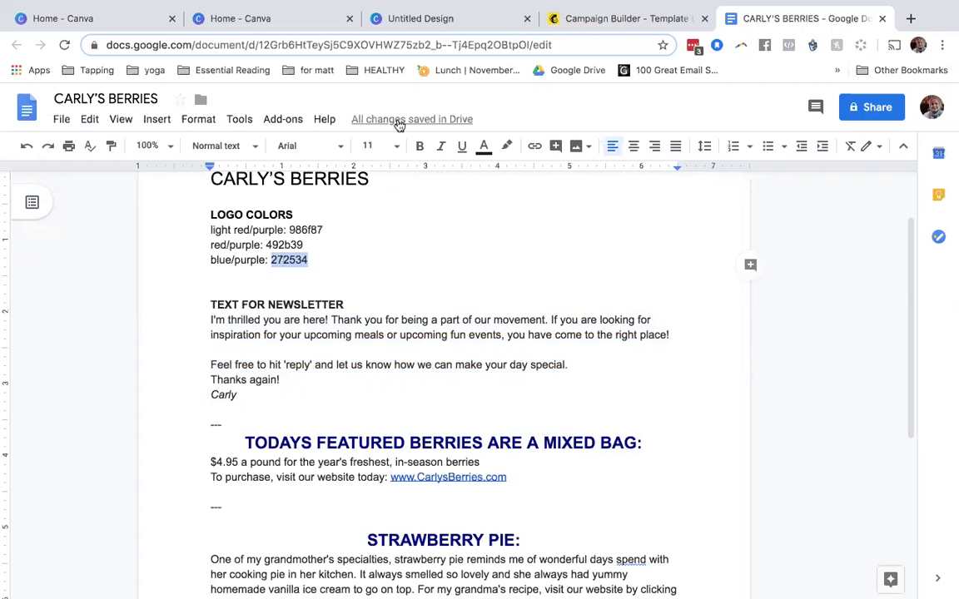
click(428, 18)
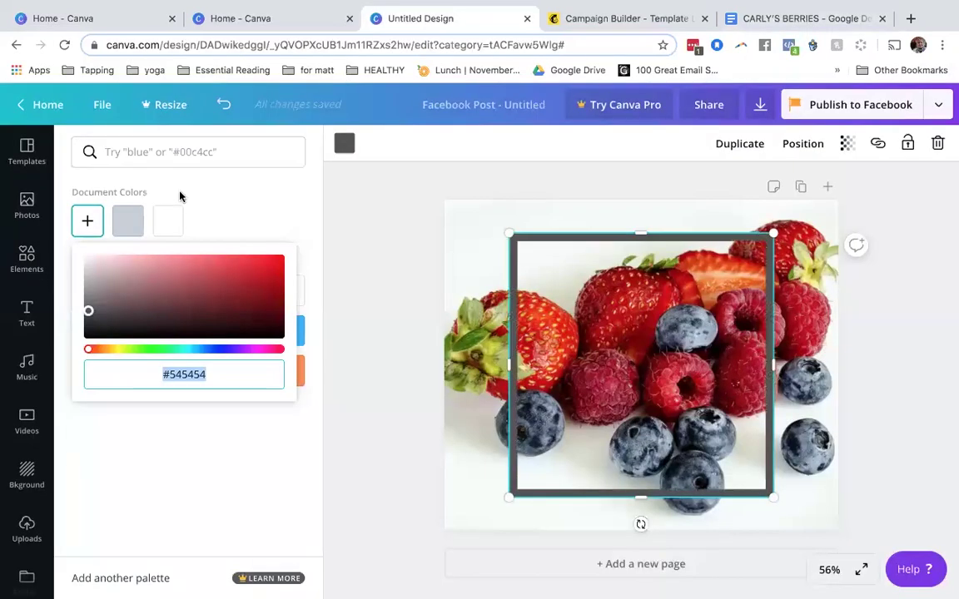
click(200, 371)
double_click(200, 372)
key(ctrl+v)
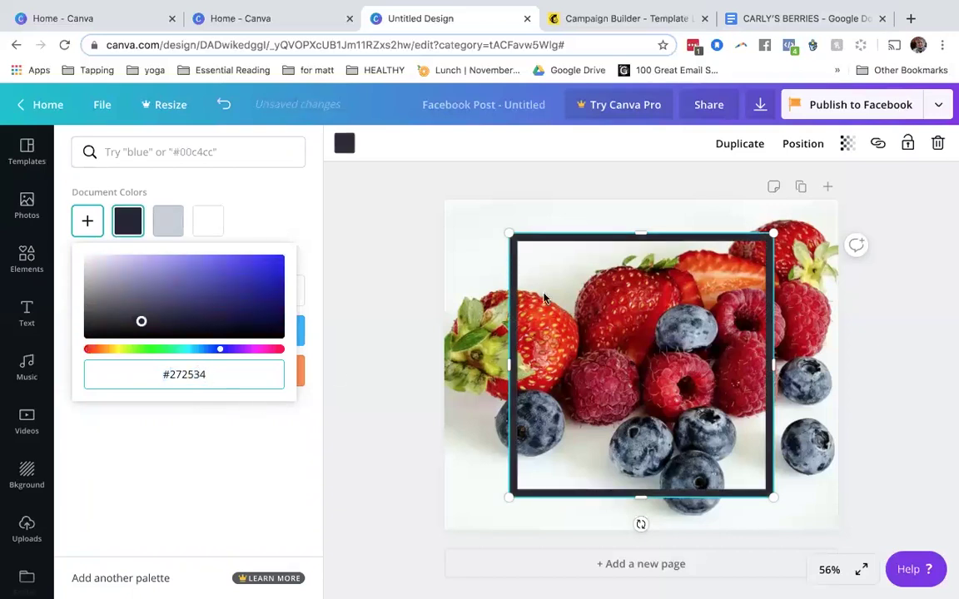
Step: Stretch the dark square outline to the canvas edges so that it frames the whole berries photo
drag(512, 236, 449, 208)
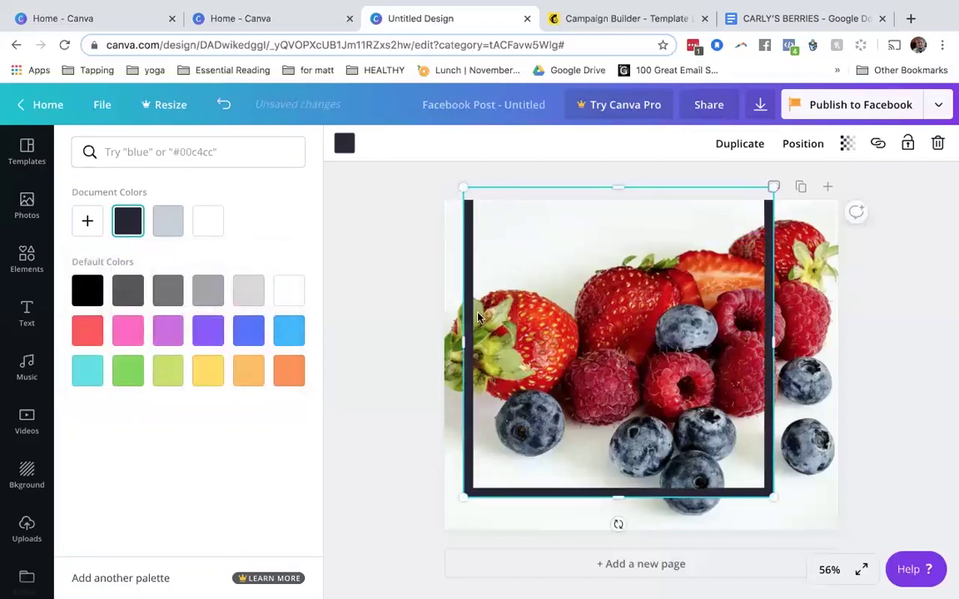
mouse_move(517, 239)
mouse_down()
mouse_move(506, 263)
mouse_move(503, 252)
mouse_up()
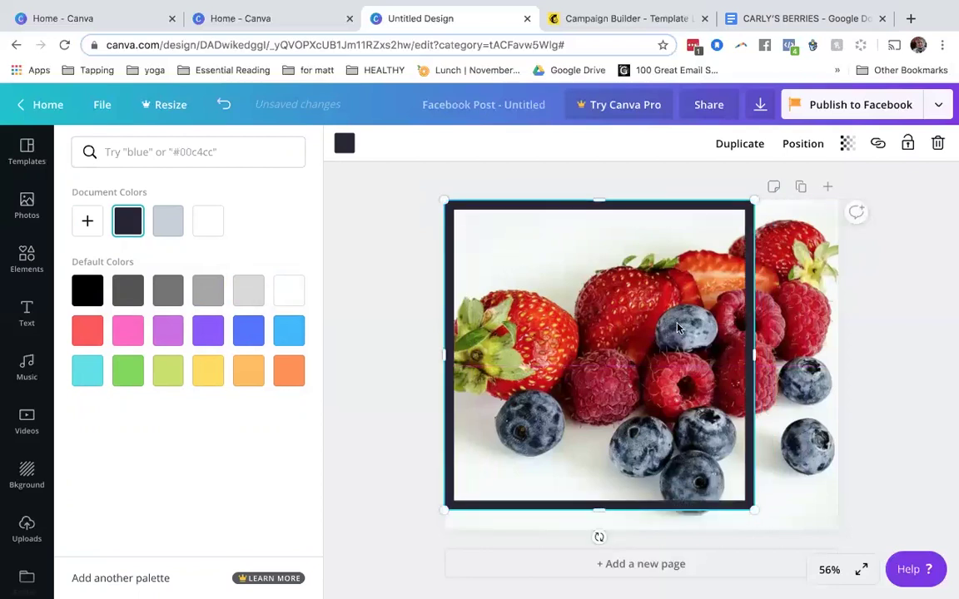
drag(753, 355, 835, 352)
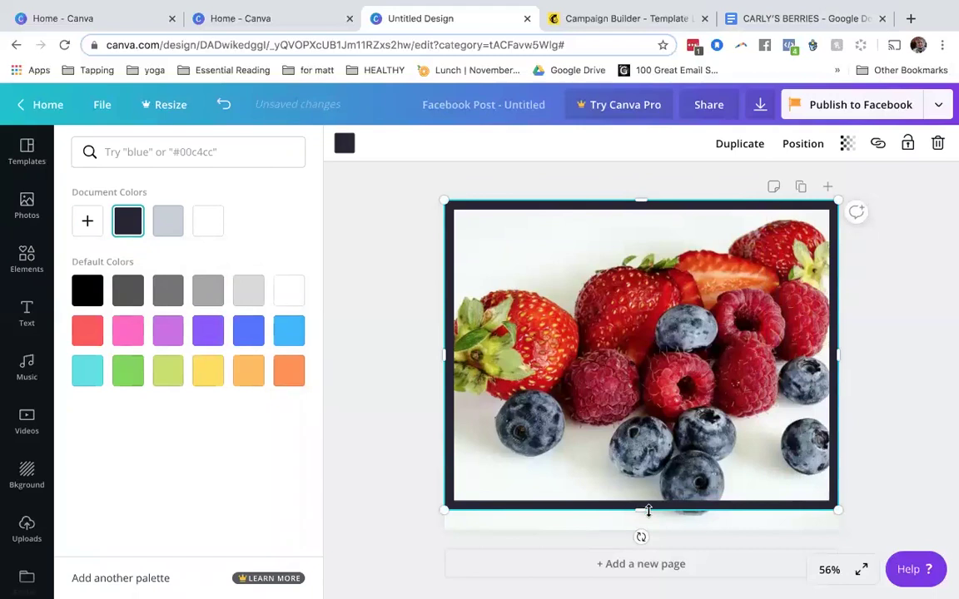
drag(641, 511, 642, 532)
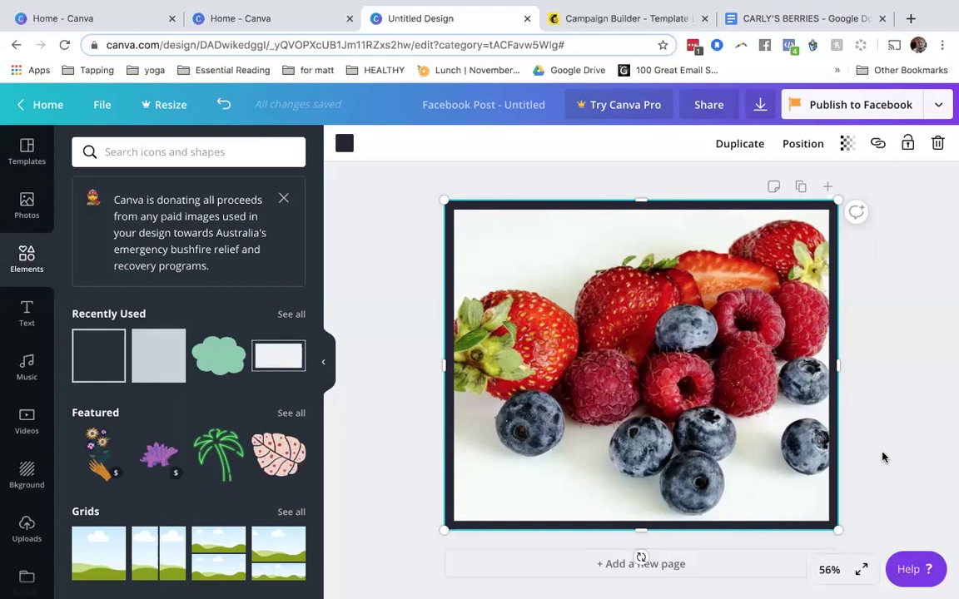
click(389, 325)
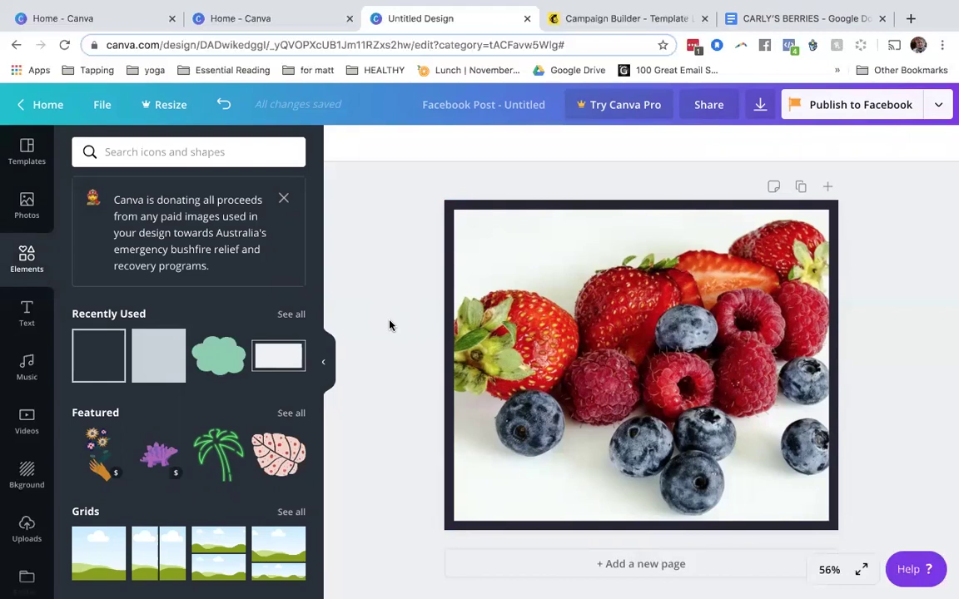
Step: Add a heading over the berries photo, look through the font combinations, and change the heading text to "Today's Feature"
click(27, 315)
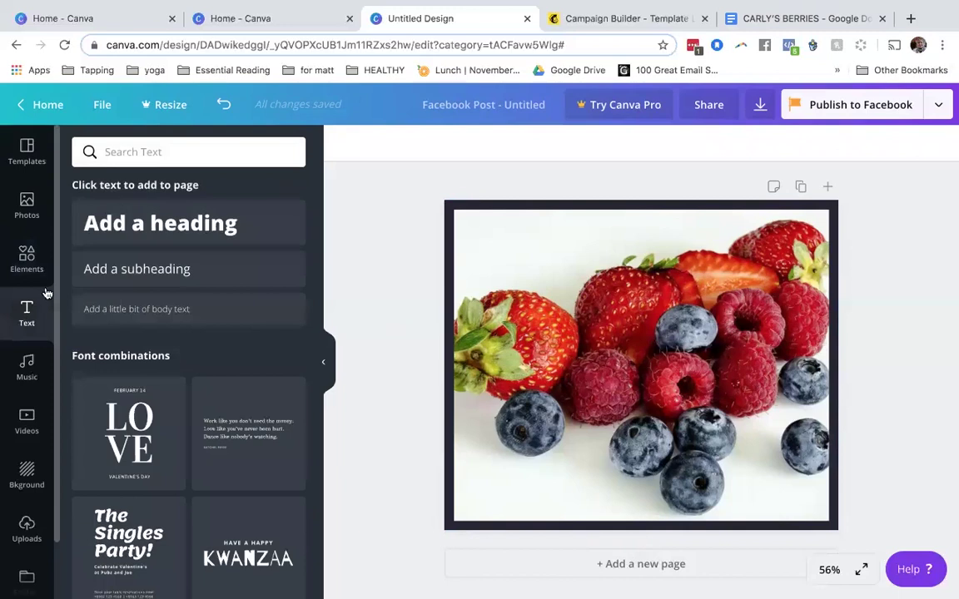
click(190, 226)
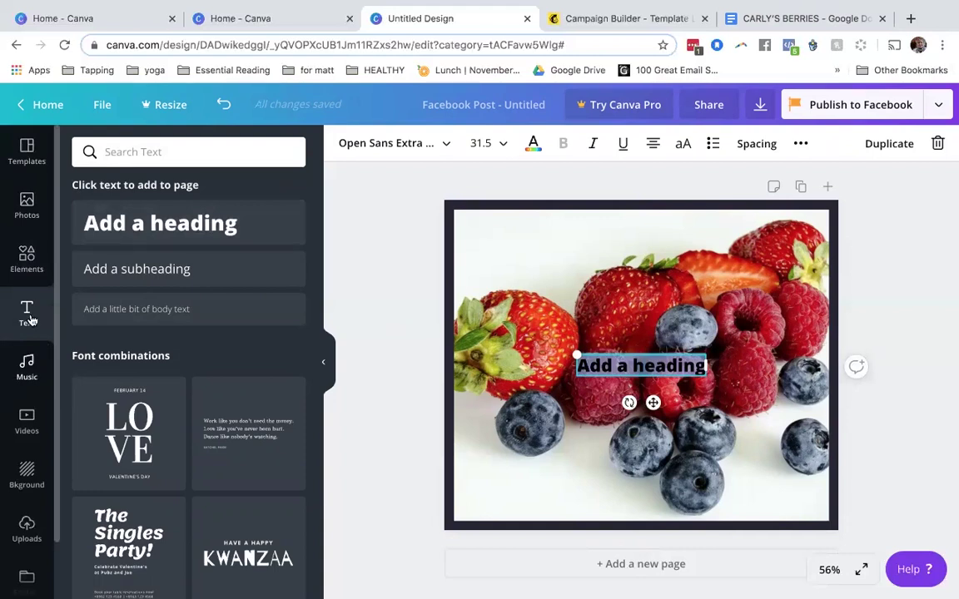
click(28, 314)
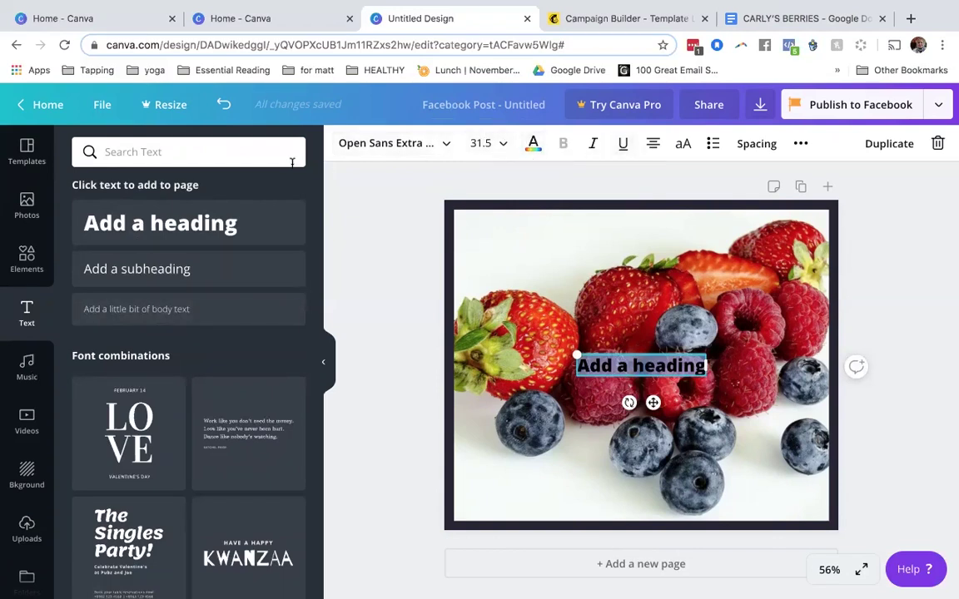
scroll(230, 335, down, 3)
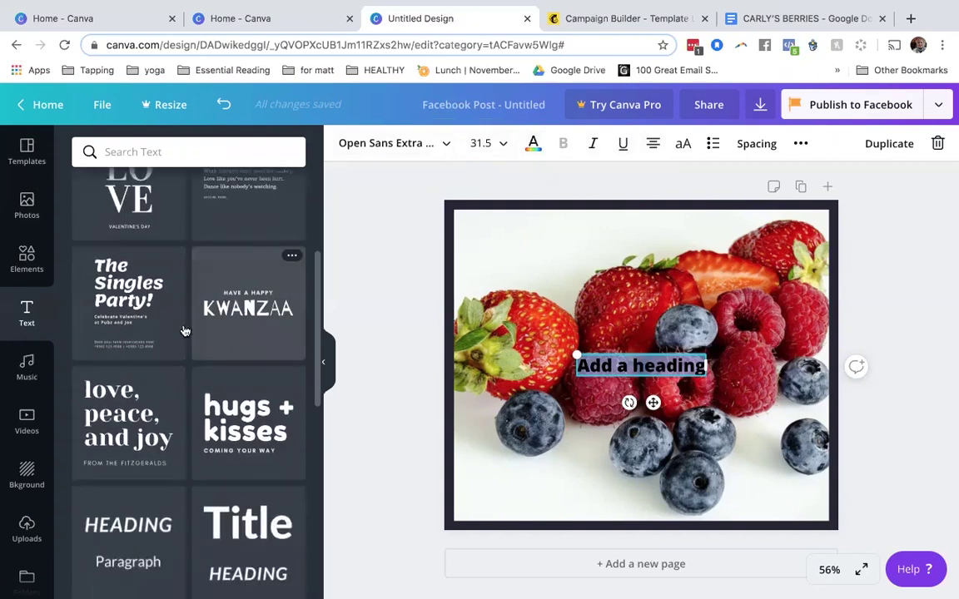
scroll(134, 460, down, 6)
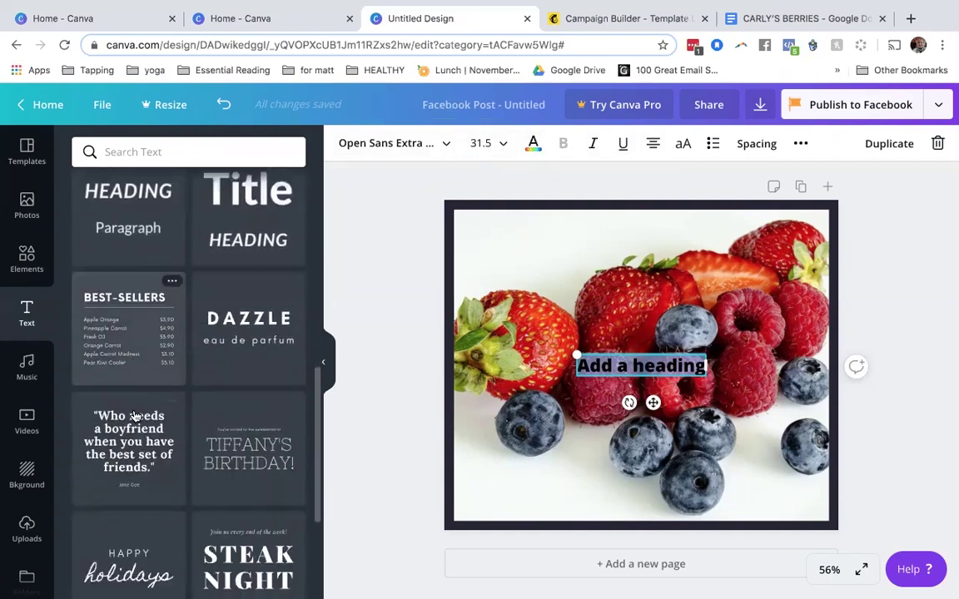
scroll(134, 416, down, 1)
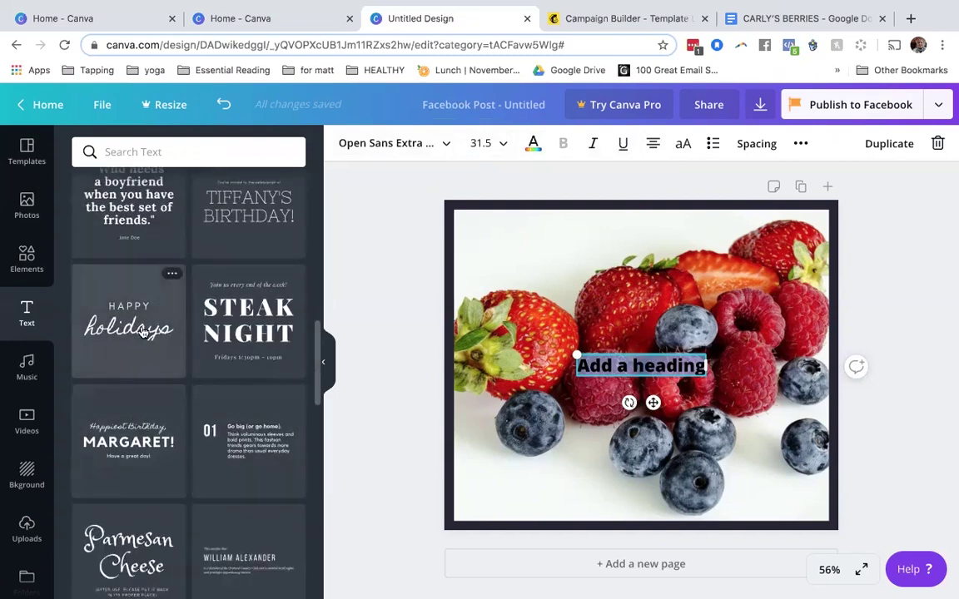
scroll(175, 427, down, 3)
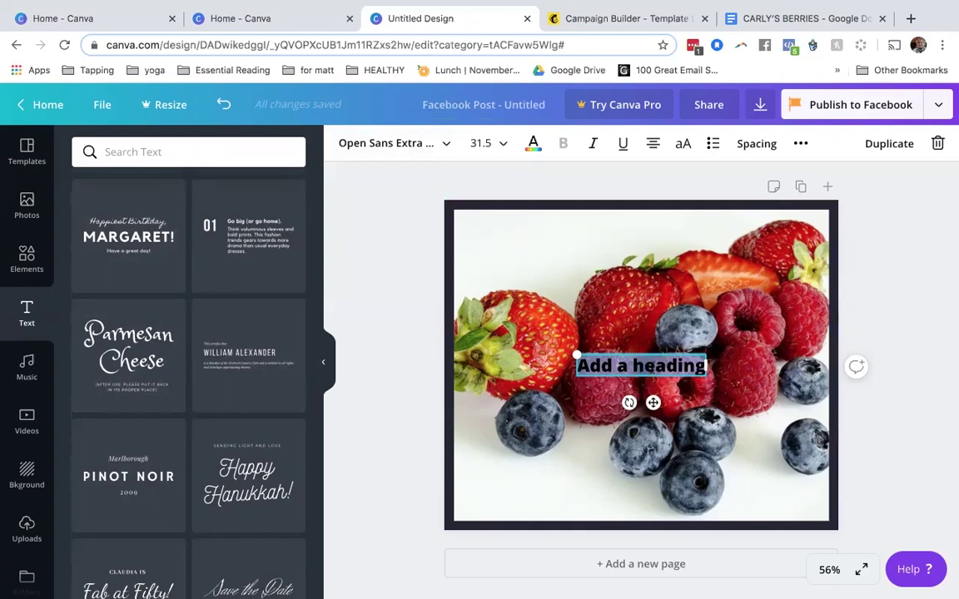
double_click(647, 366)
click(647, 367)
text(Today's Feature)
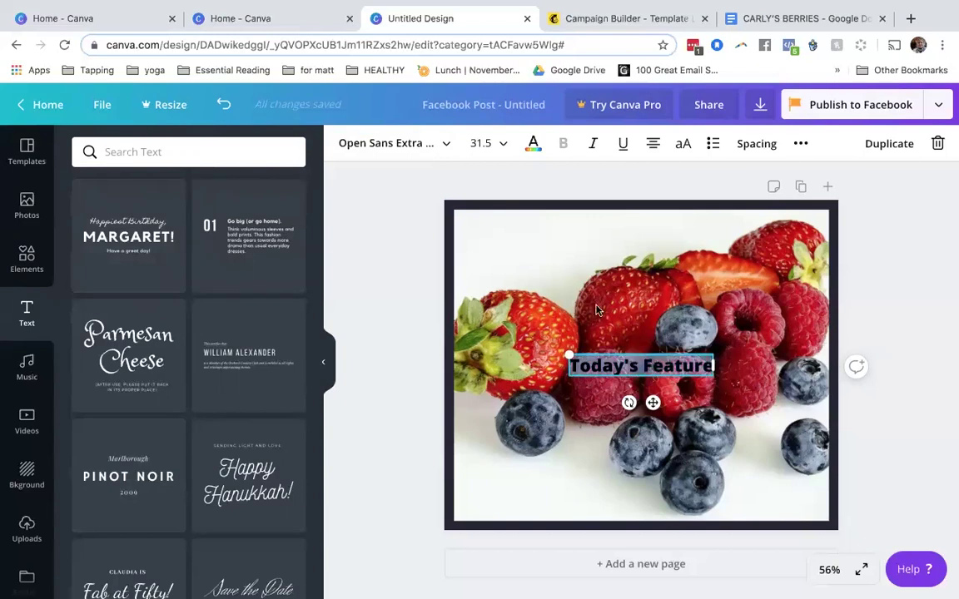
Step: Recolor the "Today's Feature" heading white using the document colors
click(533, 143)
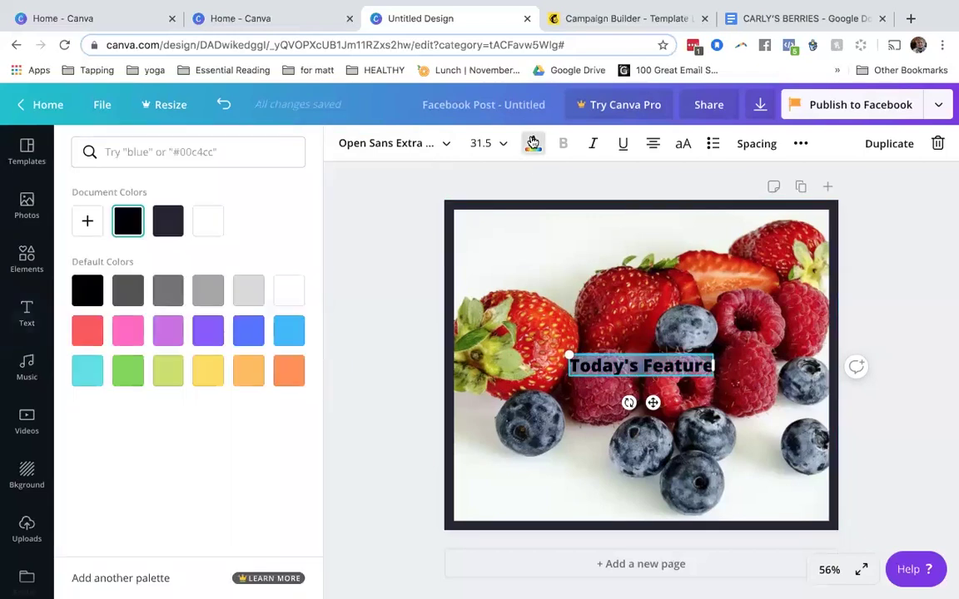
click(208, 221)
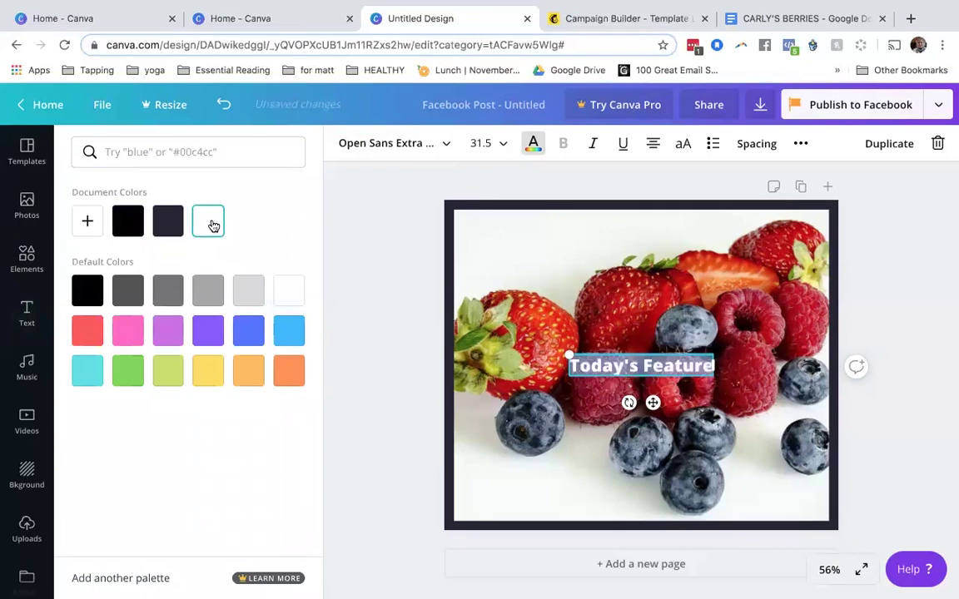
key(Escape)
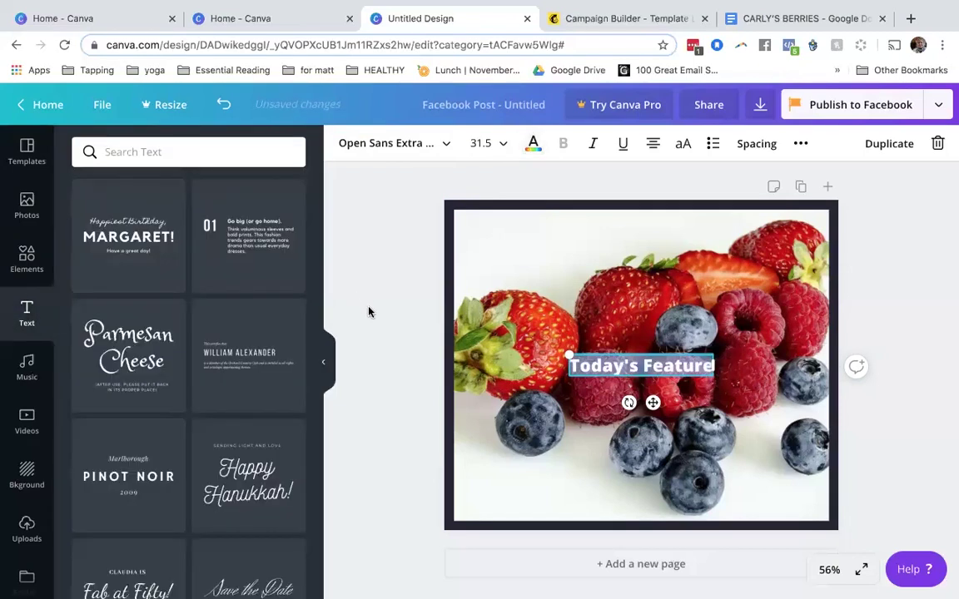
click(399, 338)
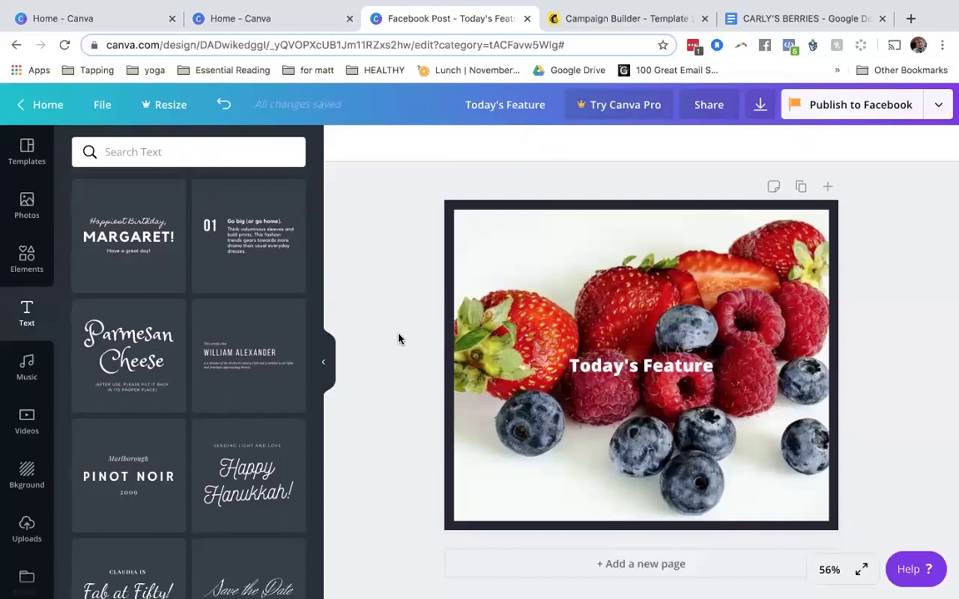
Step: Enlarge the "Today's Feature" heading to font size 56, trying 42 first
click(619, 366)
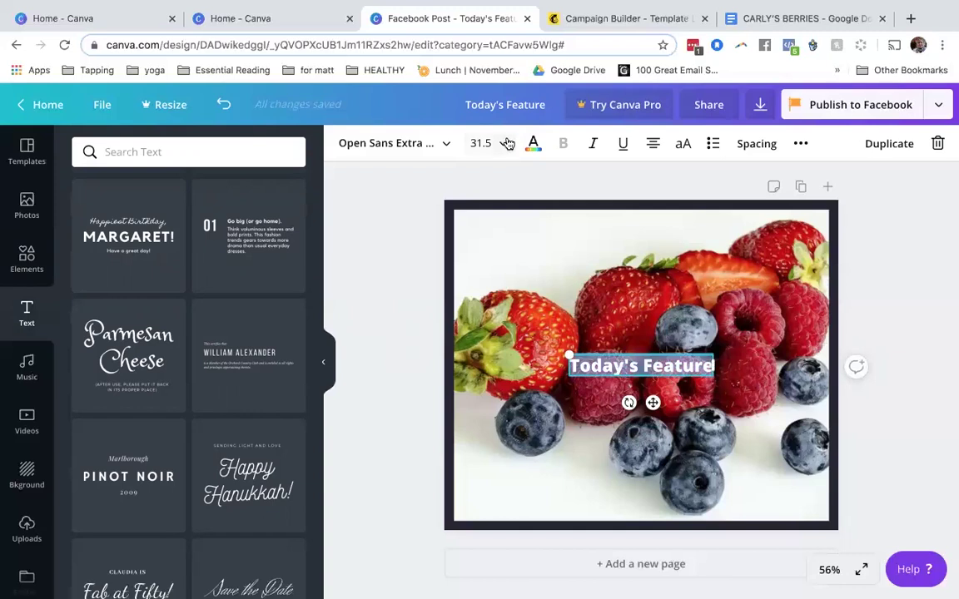
click(481, 143)
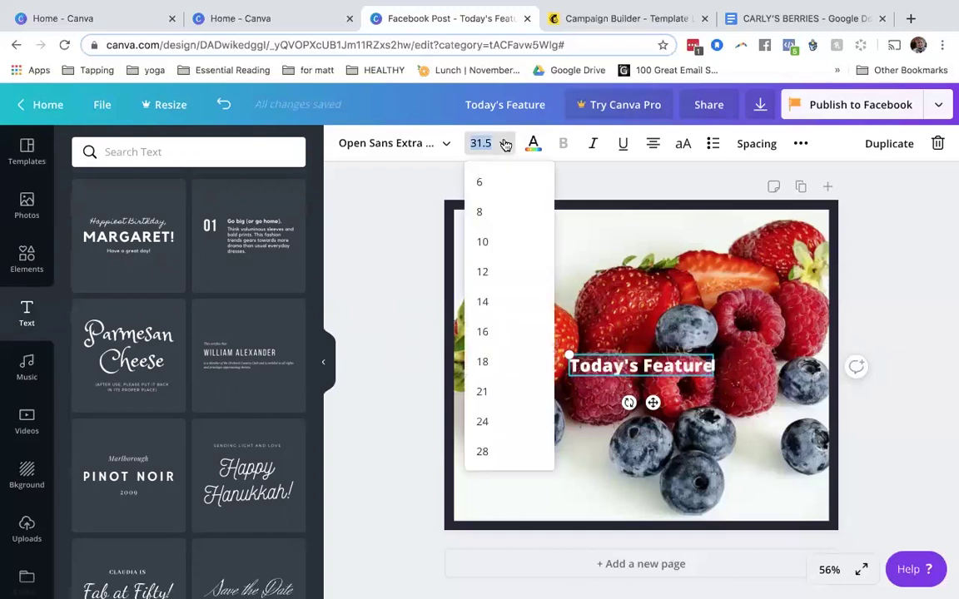
scroll(504, 422, down, 2)
click(504, 421)
click(501, 421)
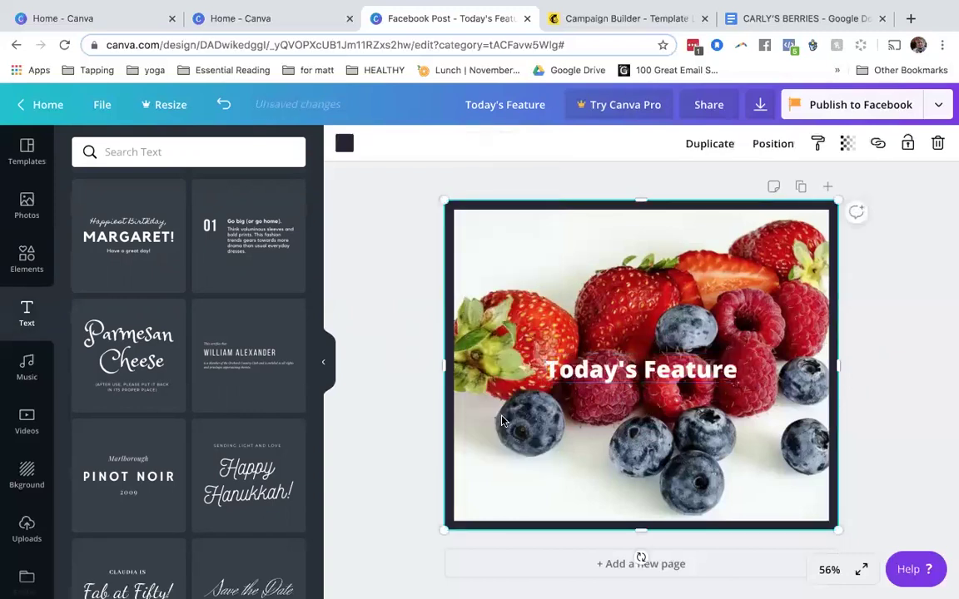
click(628, 374)
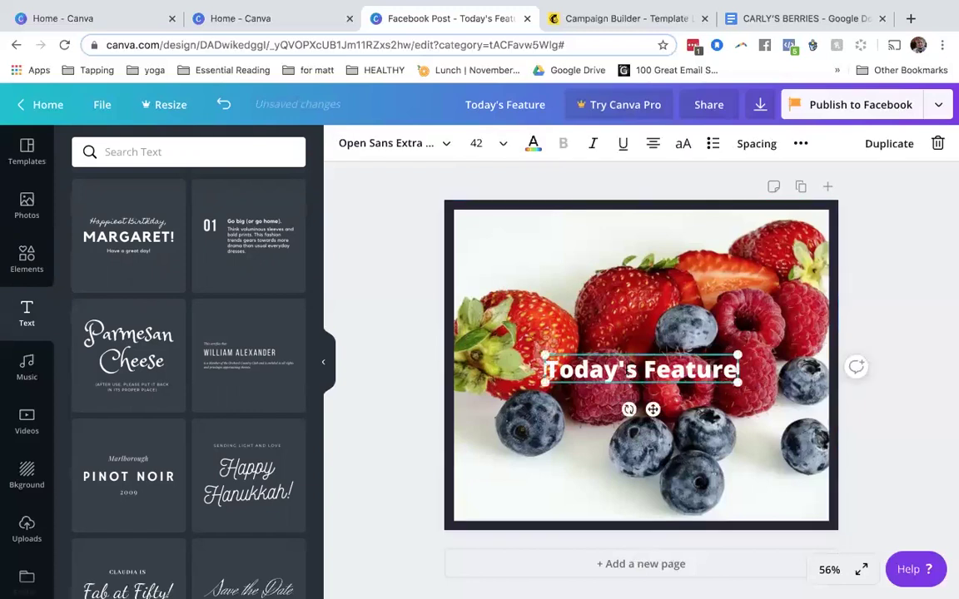
click(628, 375)
click(502, 146)
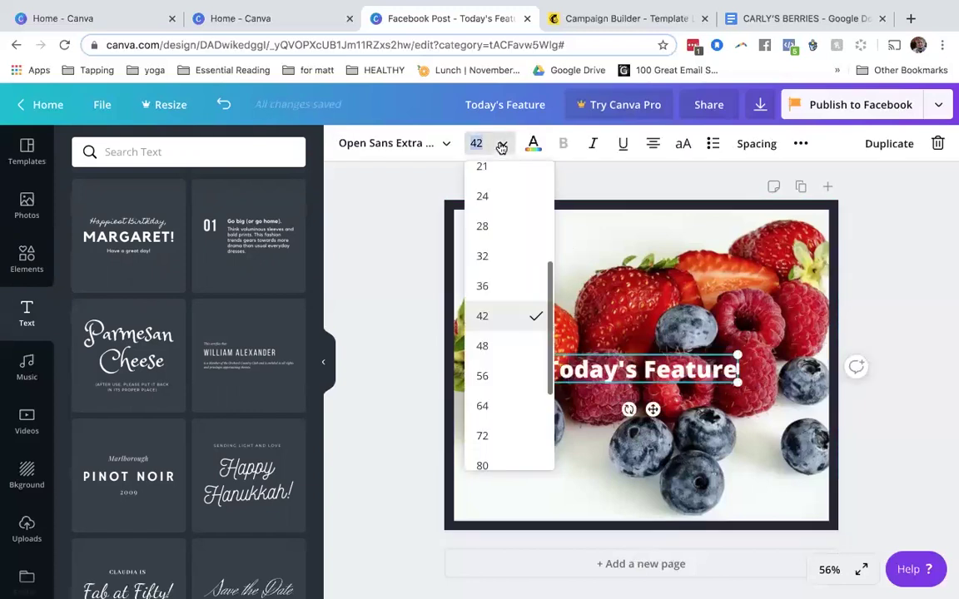
click(483, 376)
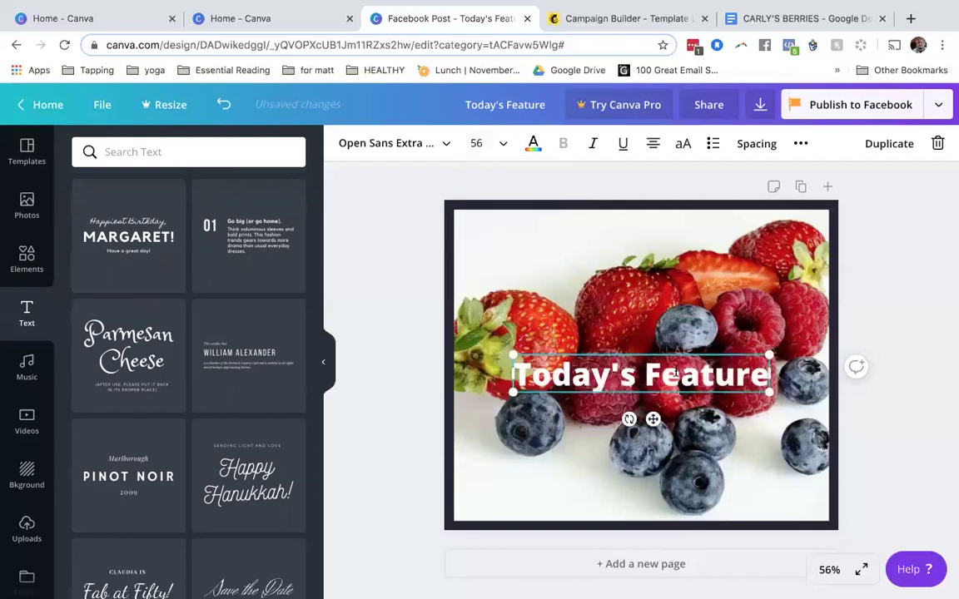
click(937, 296)
Step: Move the "Today's Feature" heading slightly upward over the berries, keeping it horizontally centred
click(693, 376)
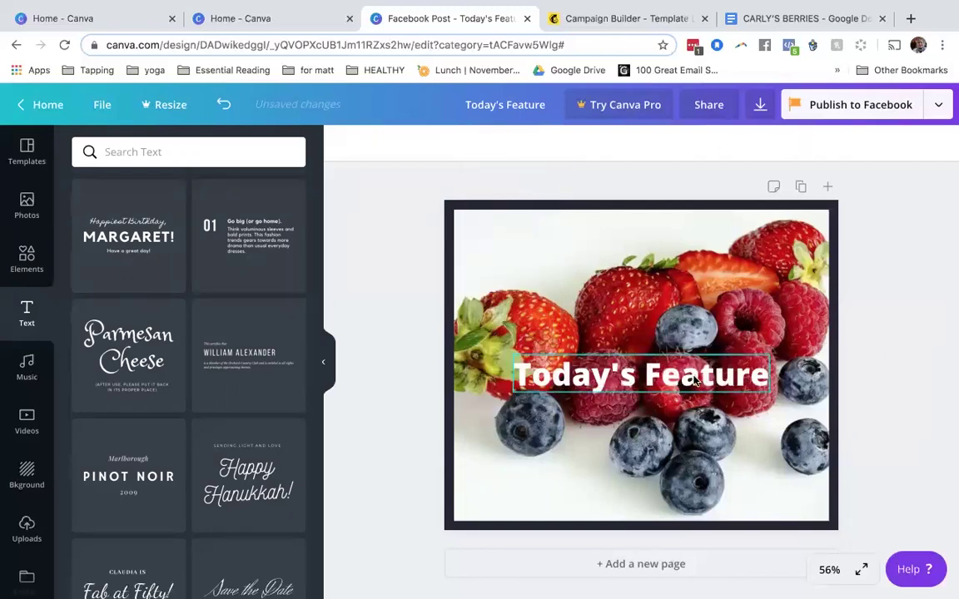
drag(693, 376, 694, 353)
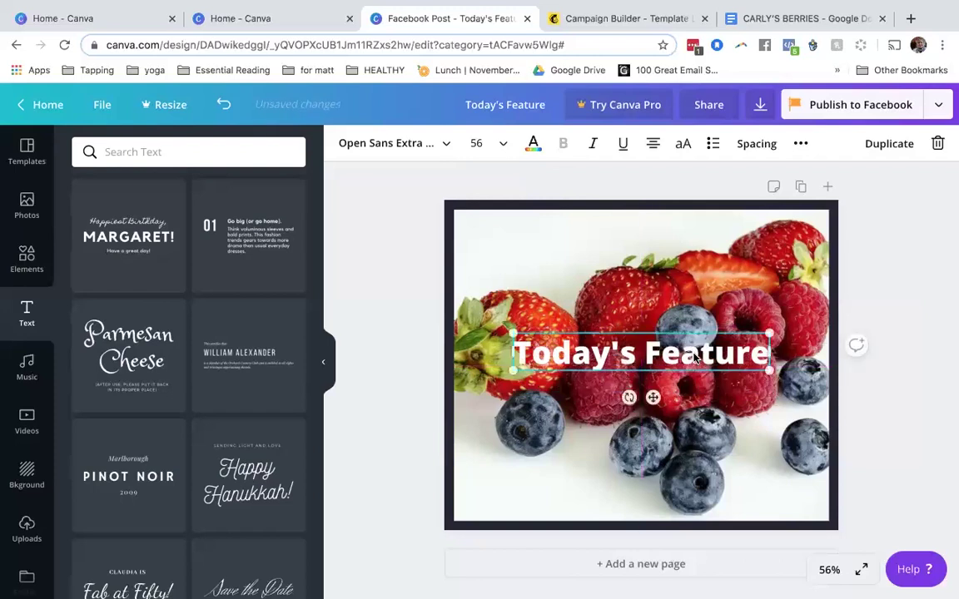
click(908, 324)
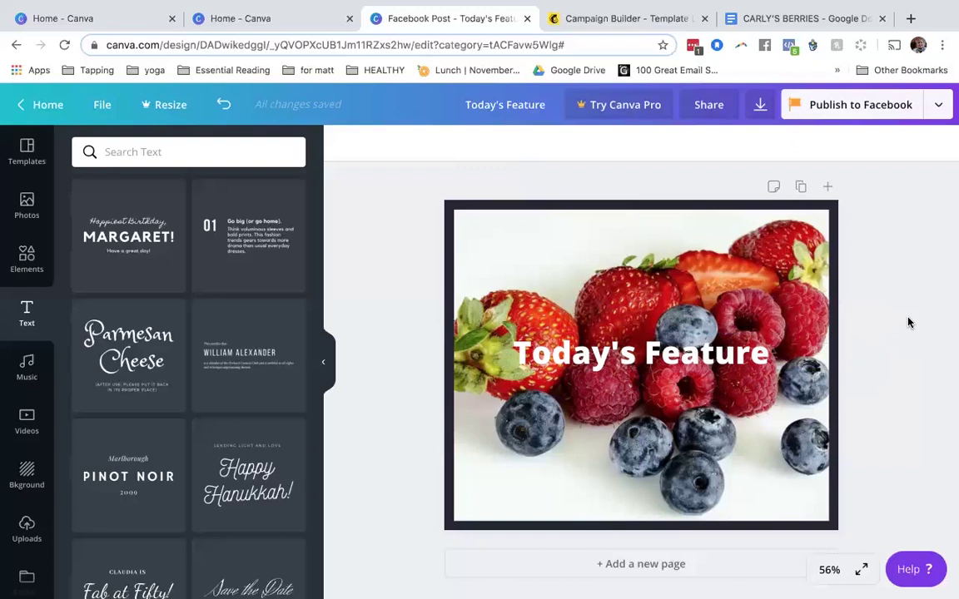
Step: Download the design as a PNG named "Today's Feature_use this" into the email newsletter folder, and dismiss the Canva Pro offer
click(938, 107)
click(818, 212)
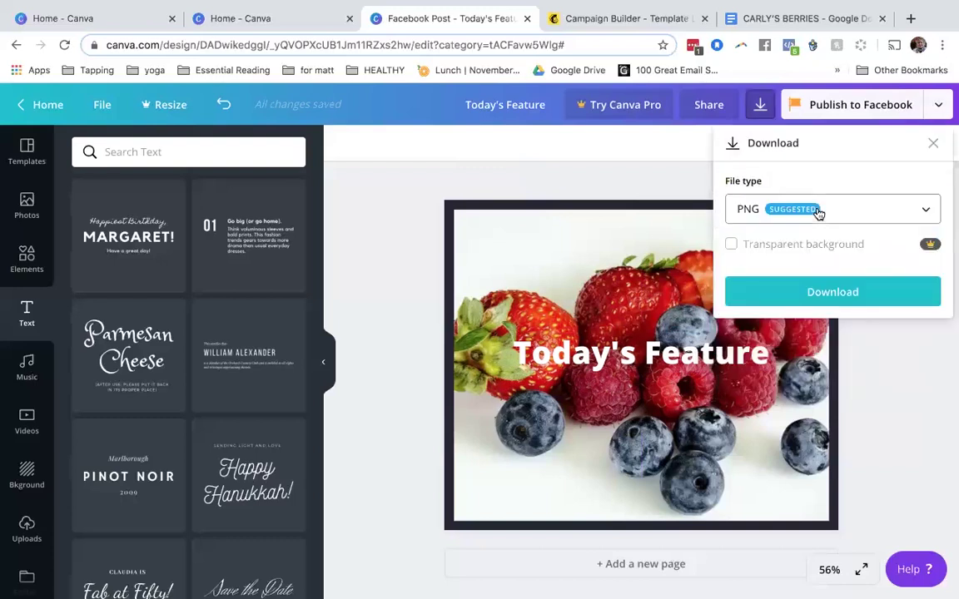
click(830, 292)
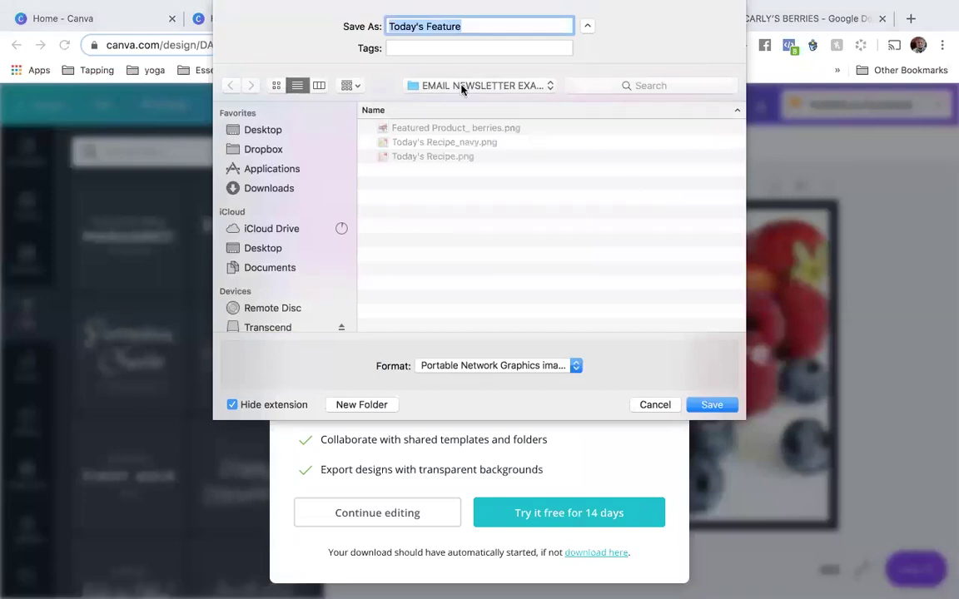
click(463, 26)
text(_use this)
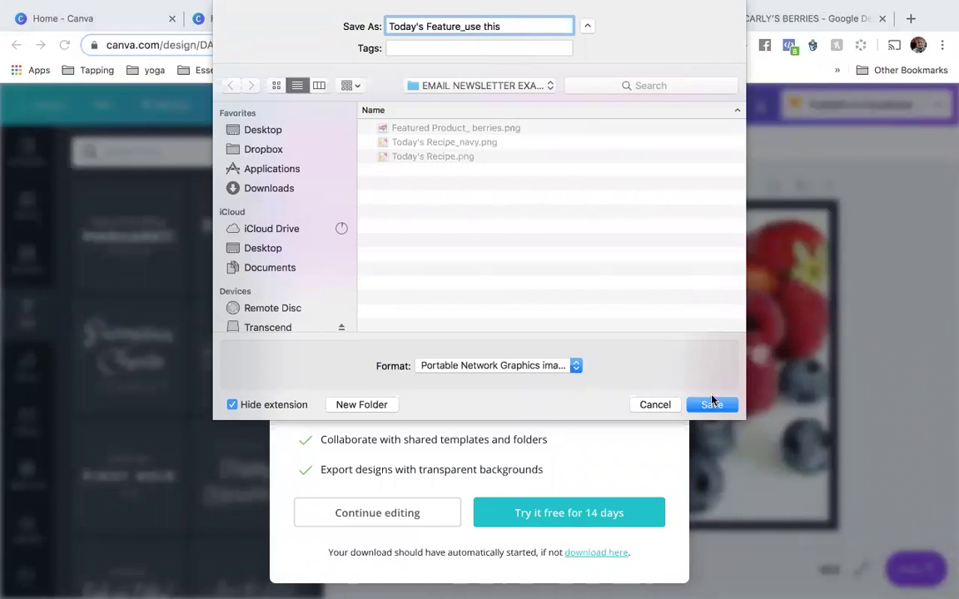
click(711, 405)
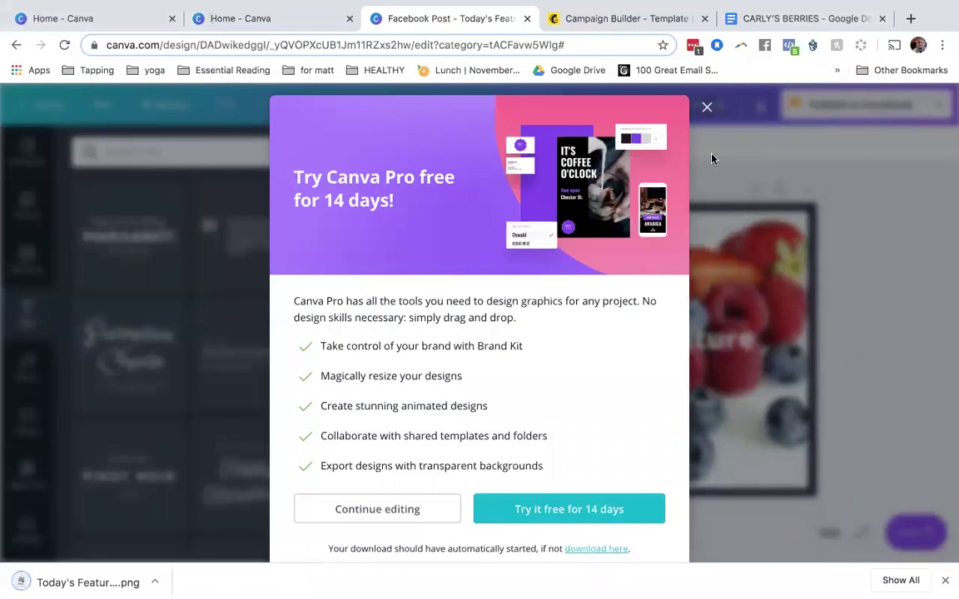
click(707, 109)
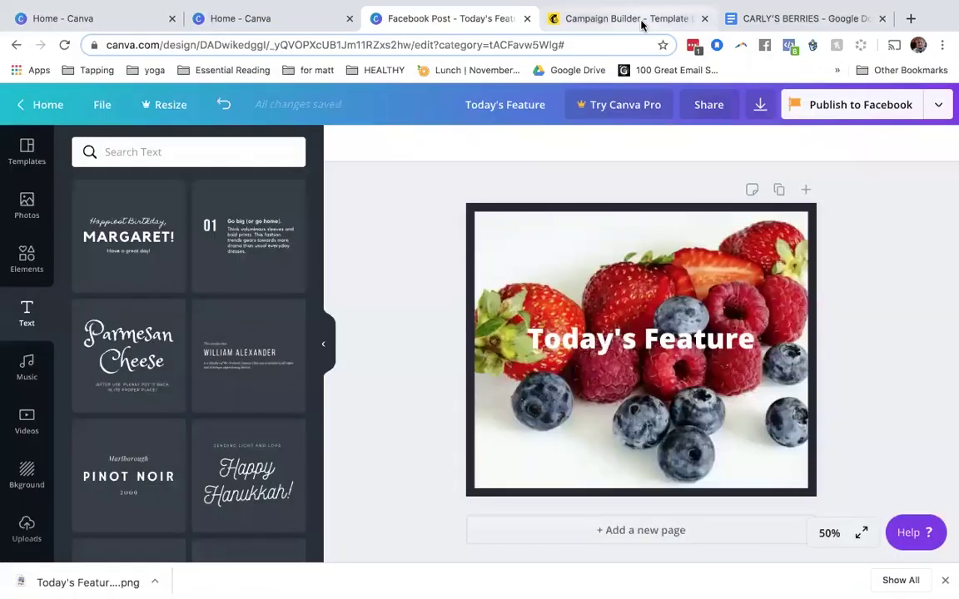
Step: Switch to the Mailchimp campaign and upload "Today's Feature_use this.png" to the Content Studio from the Image + Caption block
click(642, 21)
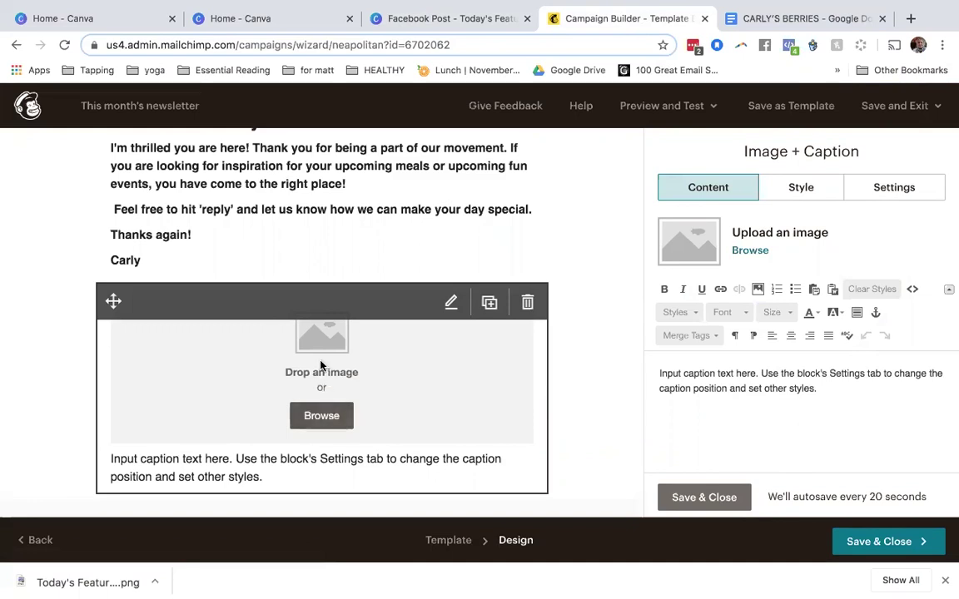
click(758, 252)
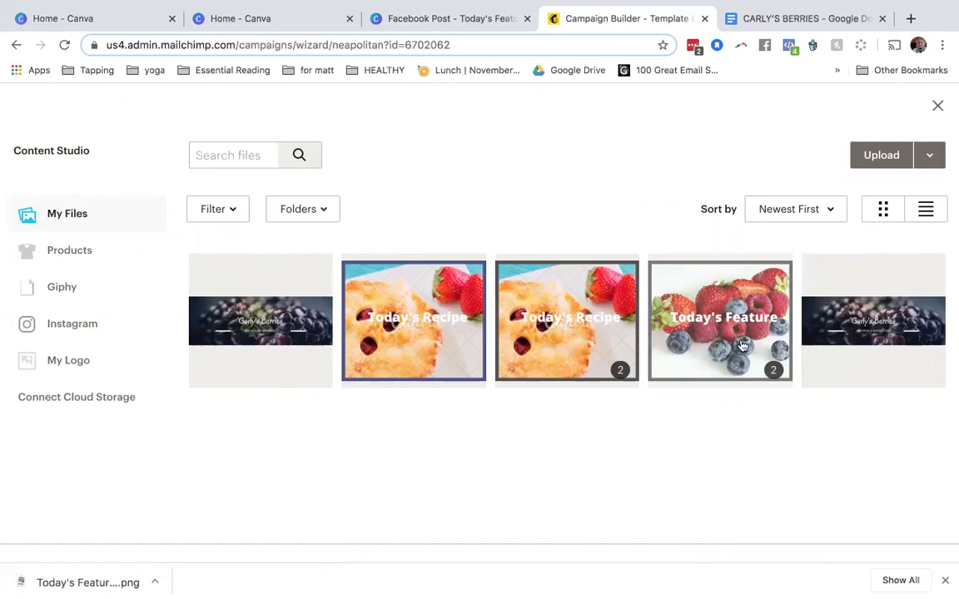
click(878, 156)
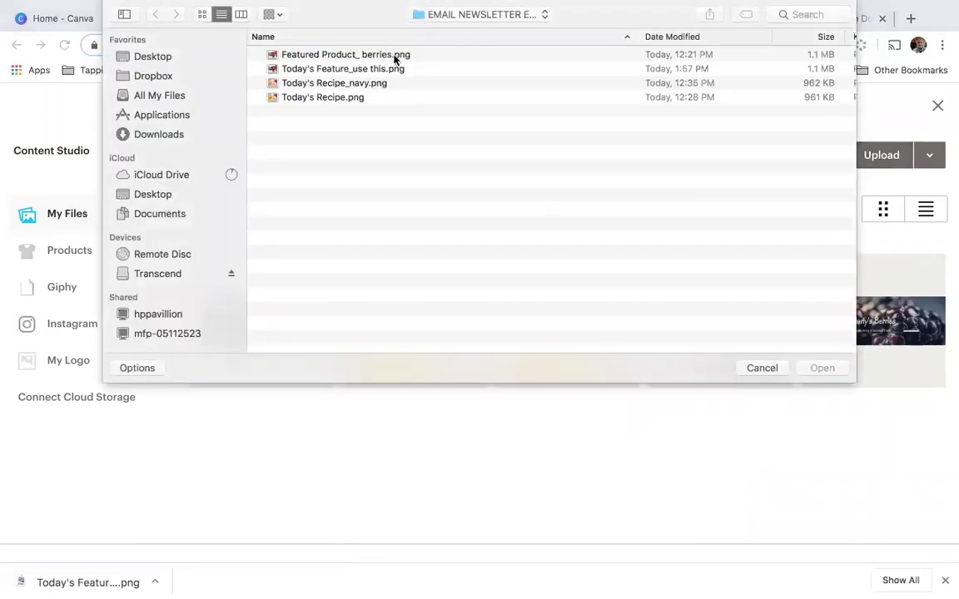
click(378, 70)
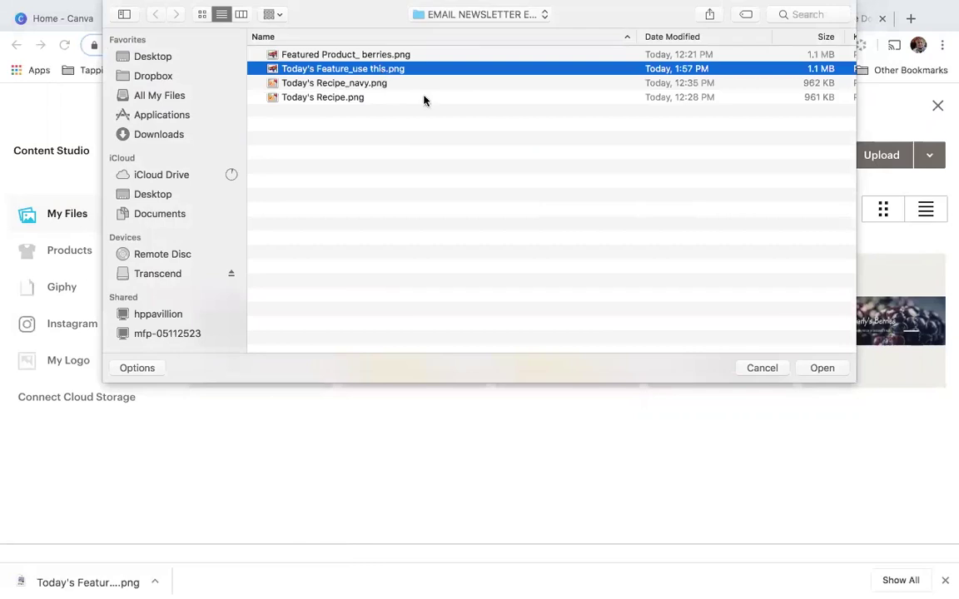
click(822, 367)
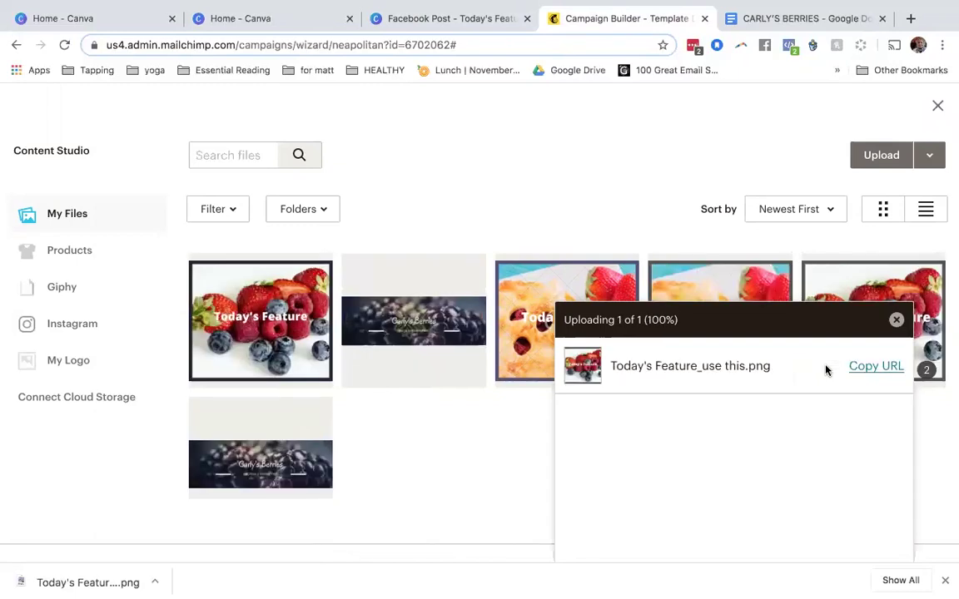
click(896, 320)
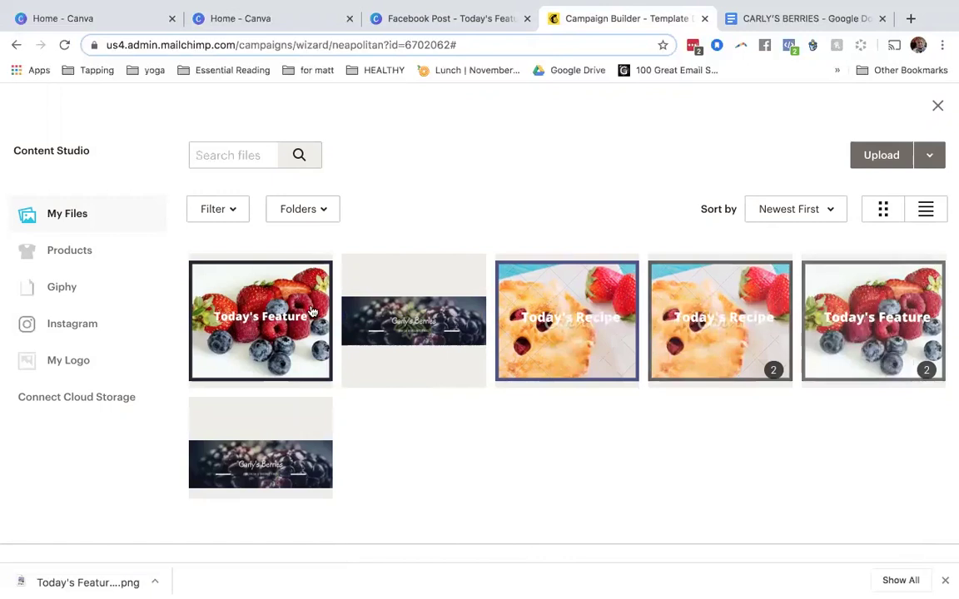
Step: Insert the newly uploaded dark-framed "Today's Feature" picture into the Image + Caption block
click(260, 320)
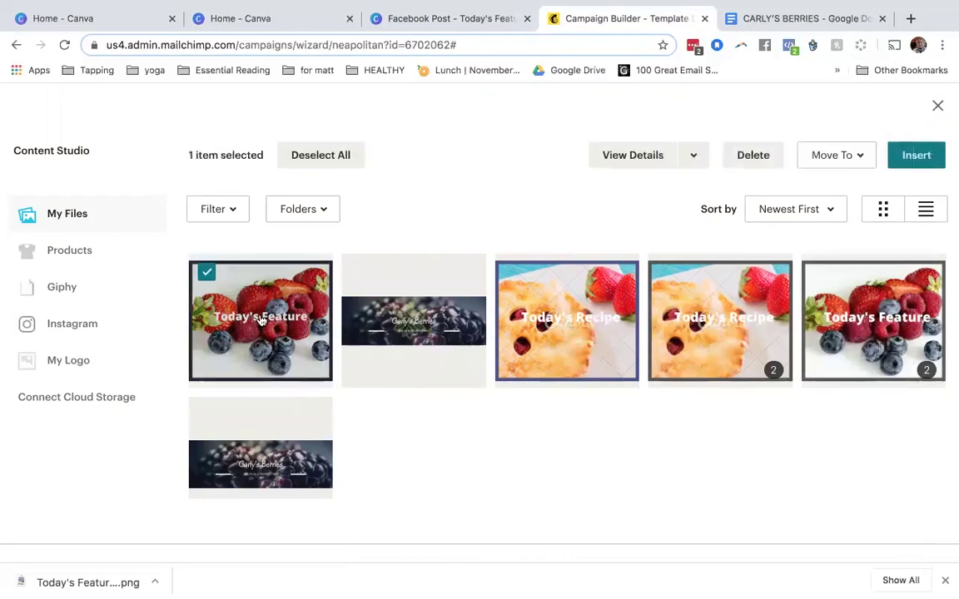
click(914, 156)
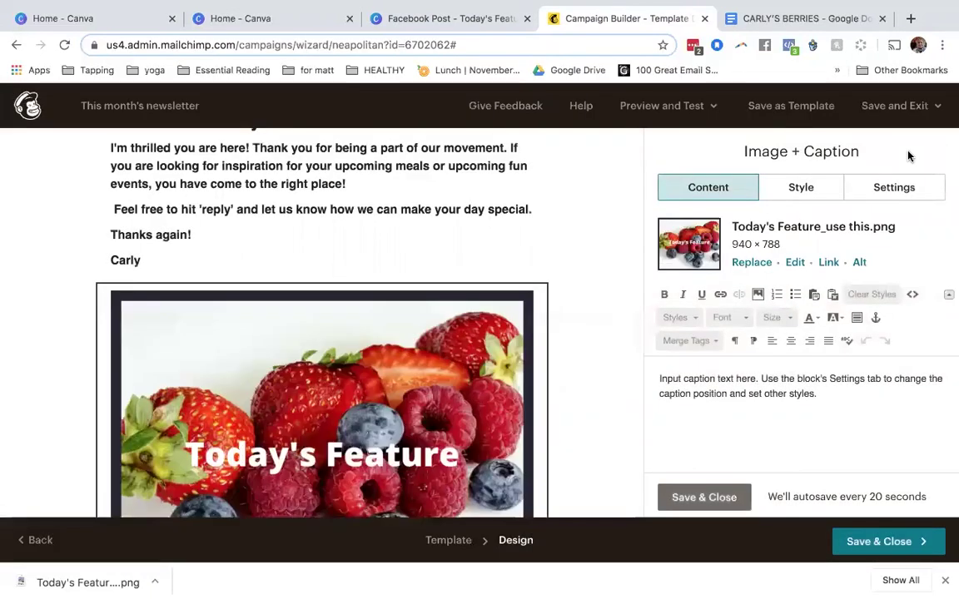
scroll(584, 401, down, 3)
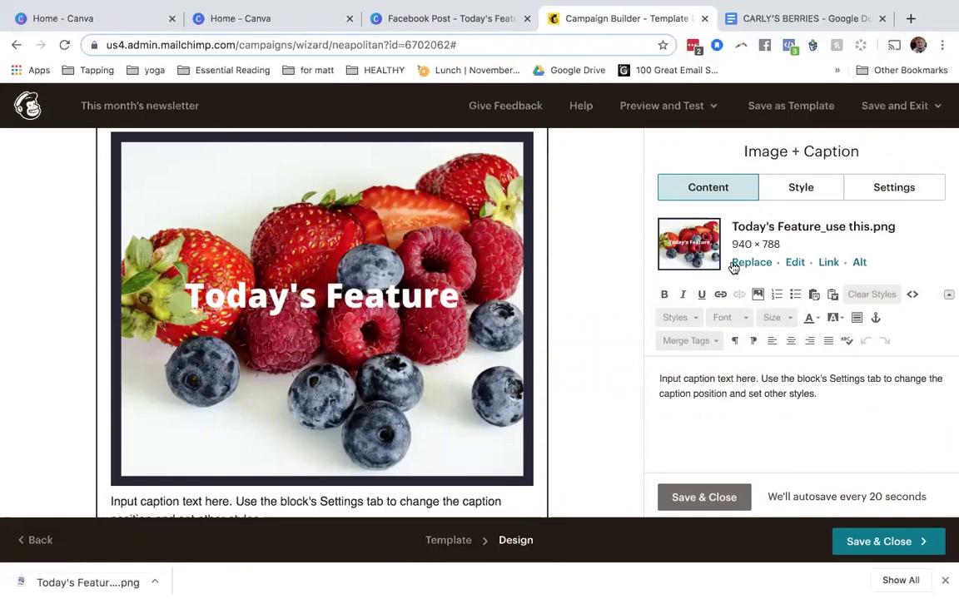
Step: Resize the "Today's Feature" image to 600 × 503 with locked dimensions and save the edited picture
click(795, 262)
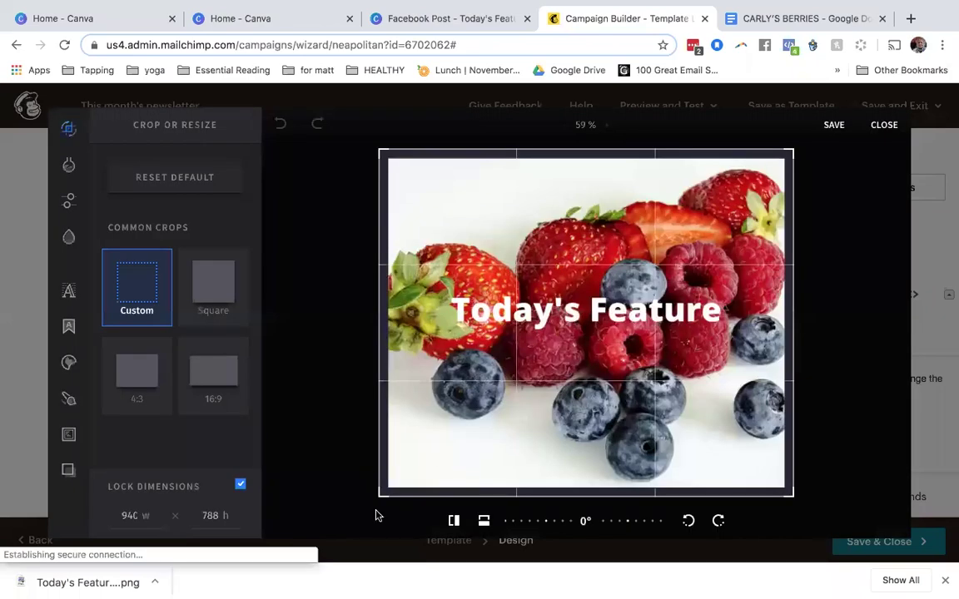
double_click(131, 515)
text(600)
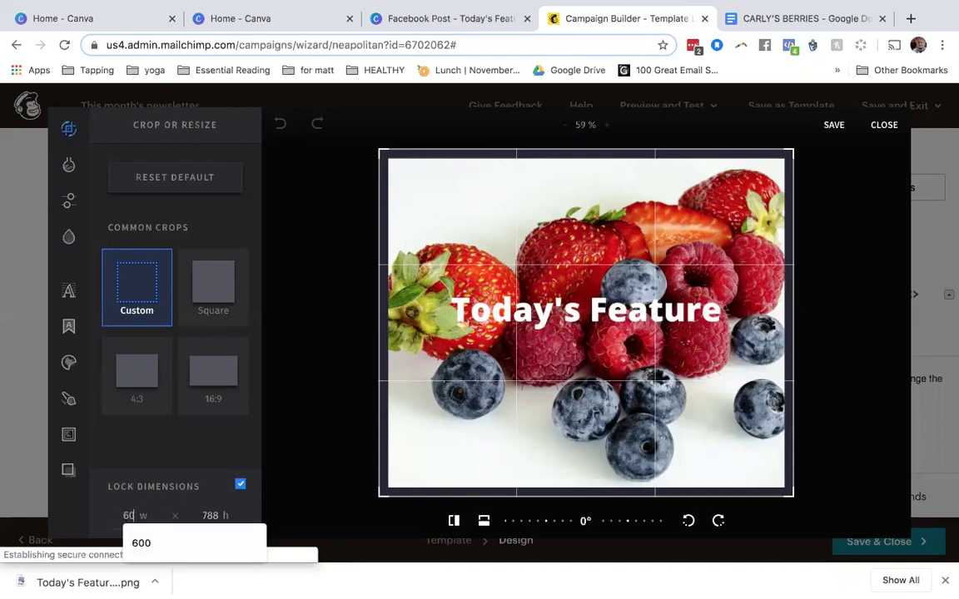
double_click(208, 516)
text(503)
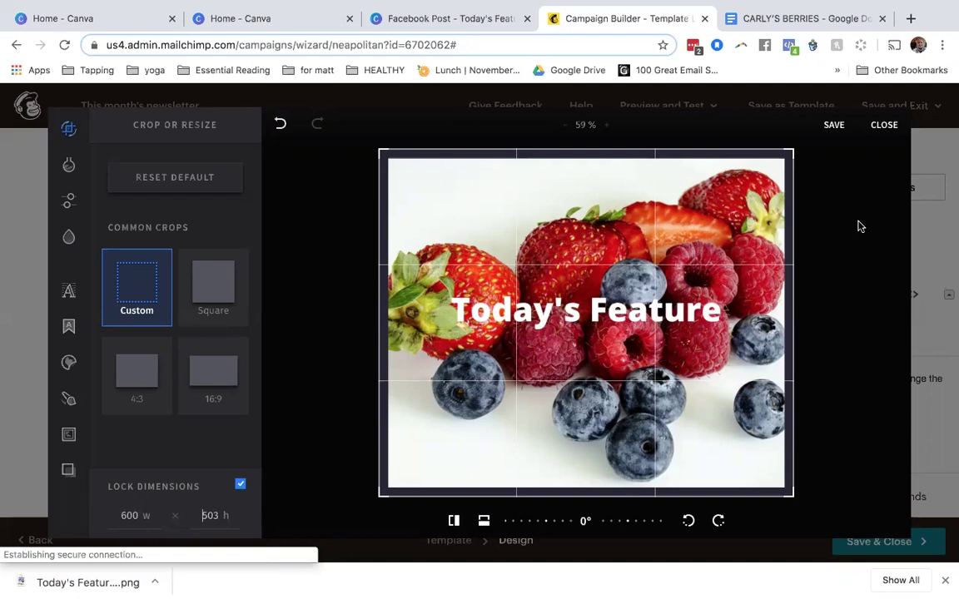
click(834, 125)
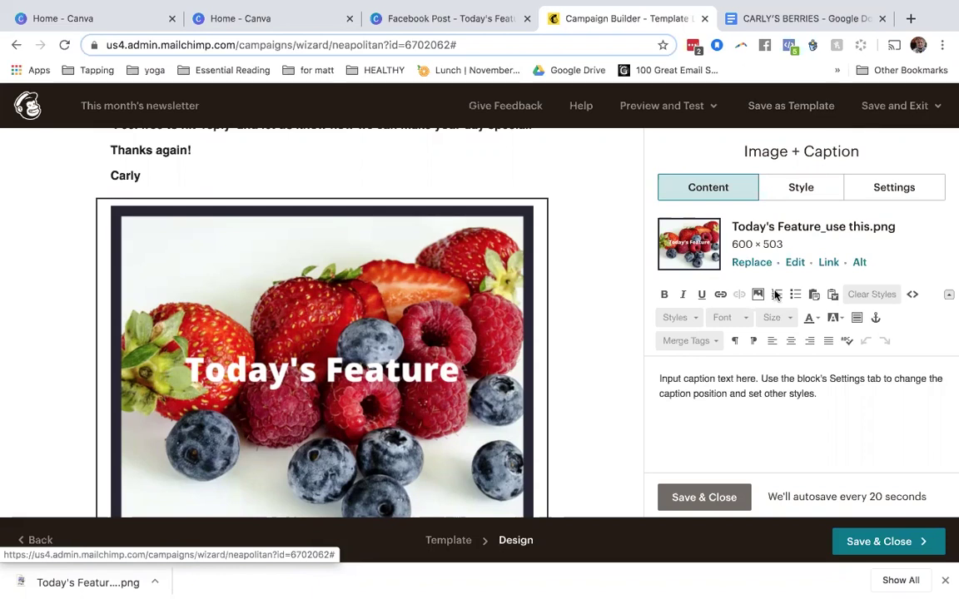
scroll(591, 412, down, 3)
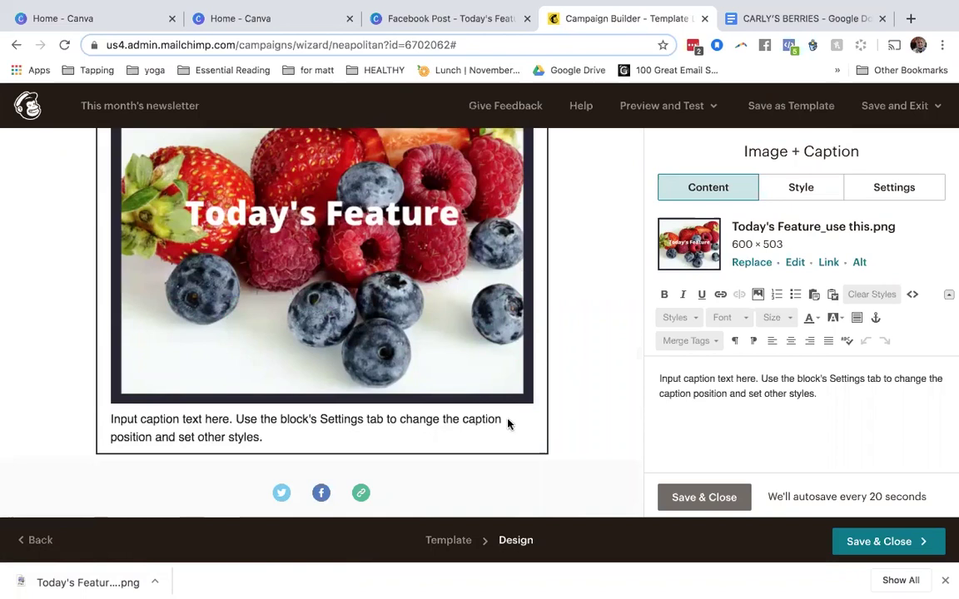
click(719, 379)
click(780, 18)
scroll(285, 327, down, 3)
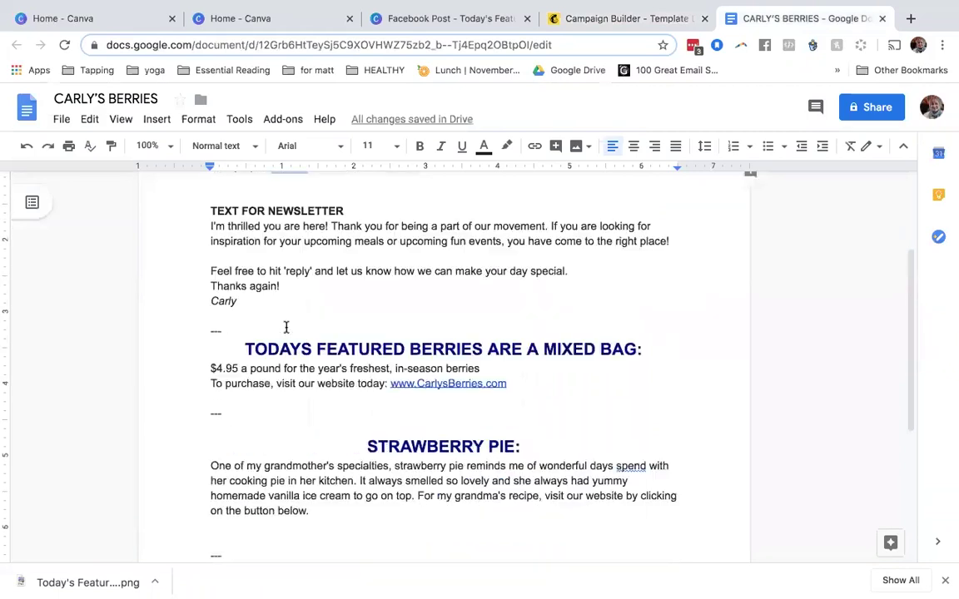
click(211, 349)
drag(258, 356, 507, 370)
key(super+c)
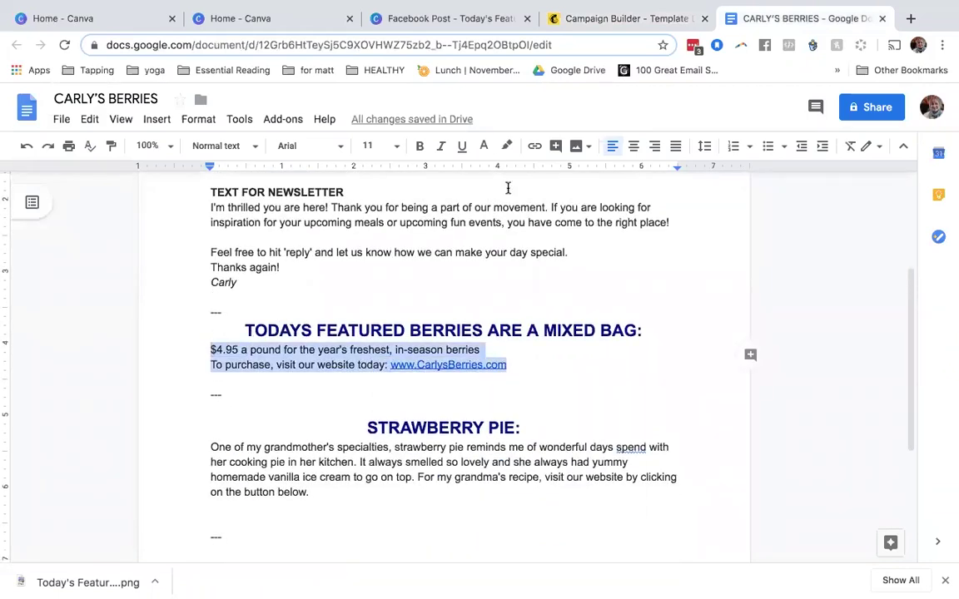
Step: Replace the placeholder caption in Mailchimp with the copied price and website lines, then save and close the block
click(610, 25)
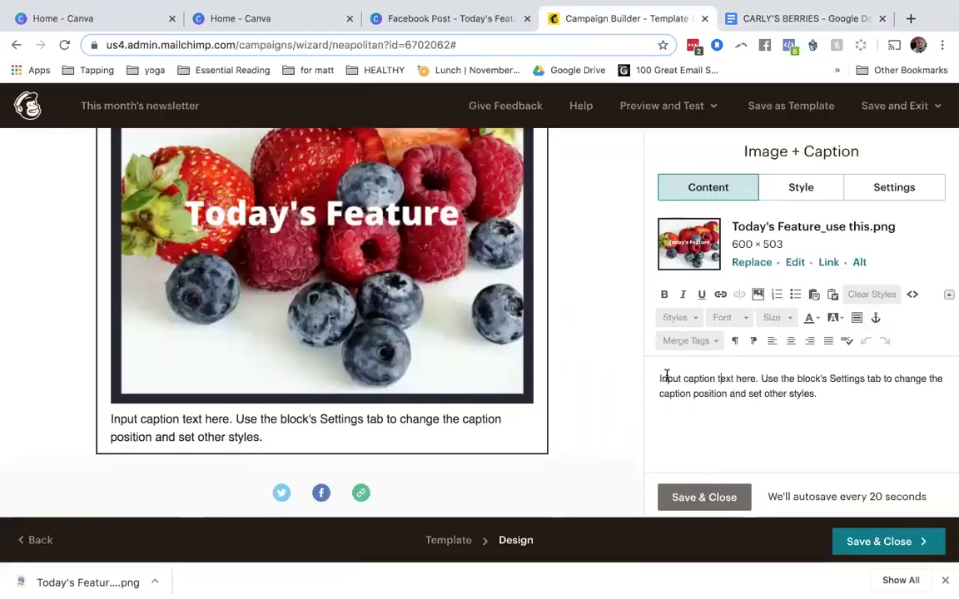
triple_click(708, 379)
key(super+v)
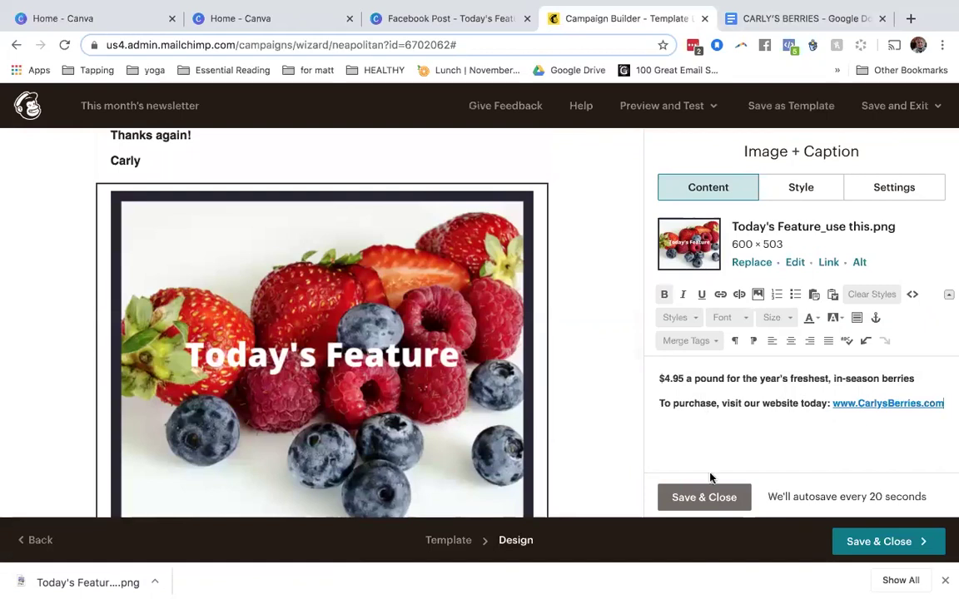
click(704, 497)
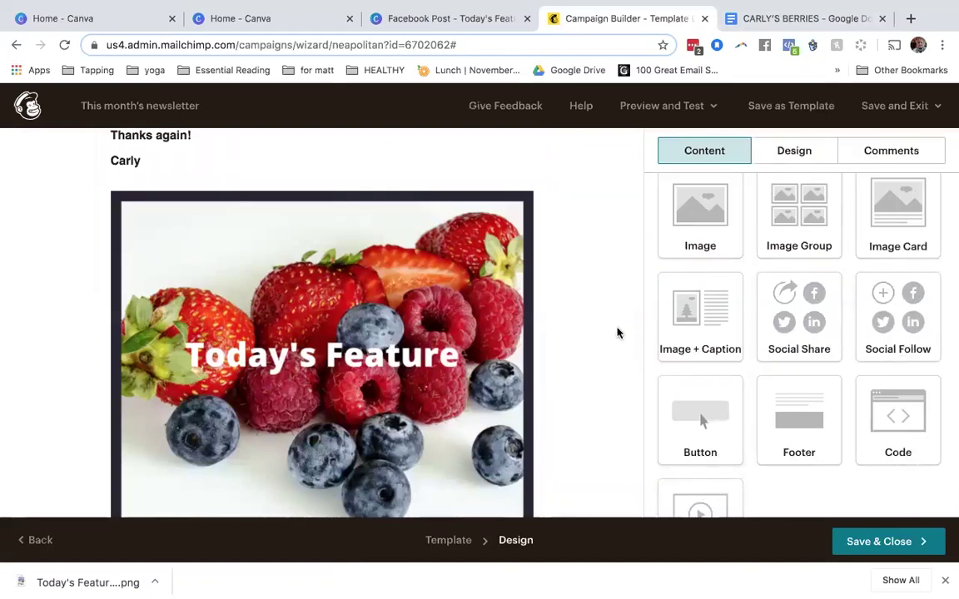
Step: Preview the newsletter in desktop view, examining the header, text, feature image and caption, and leave the preview
scroll(593, 245, down, 3)
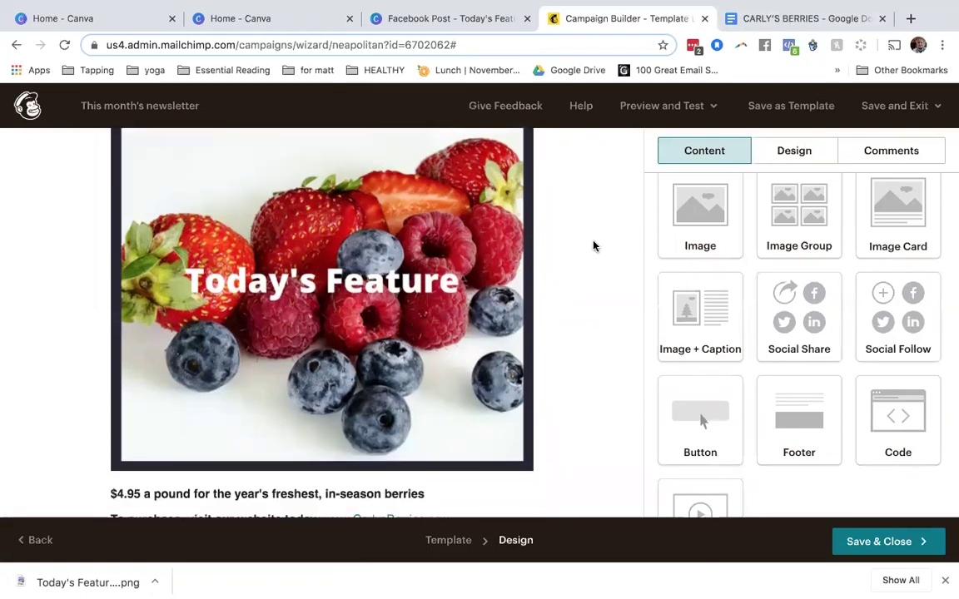
click(650, 113)
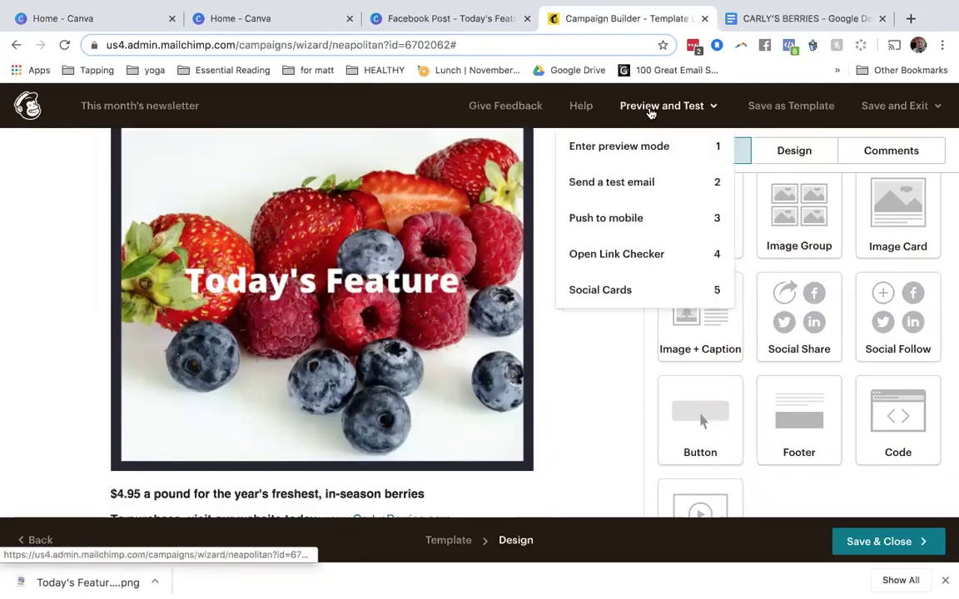
click(635, 159)
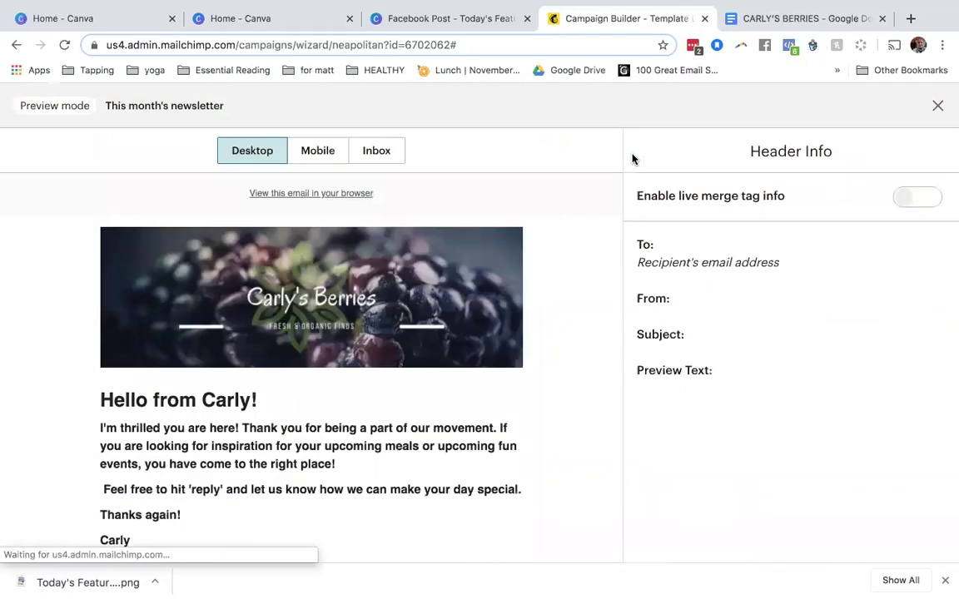
scroll(557, 364, down, 4)
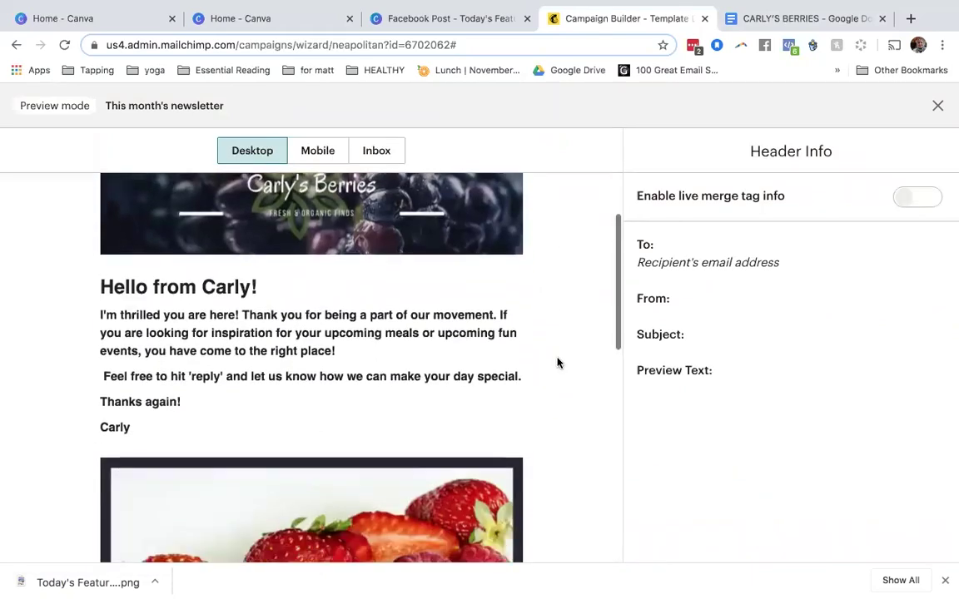
scroll(557, 364, down, 8)
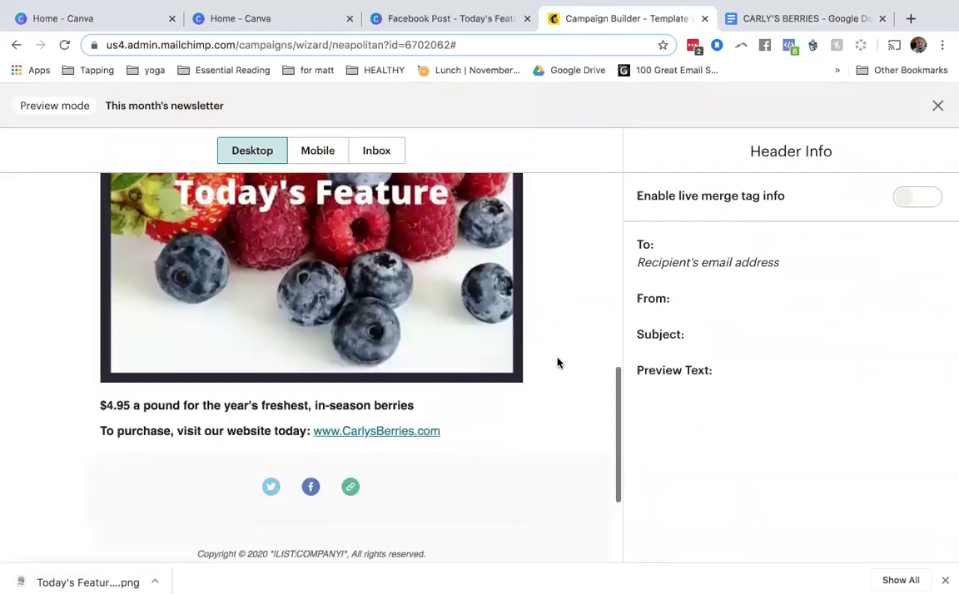
scroll(557, 364, up, 4)
scroll(557, 364, down, 4)
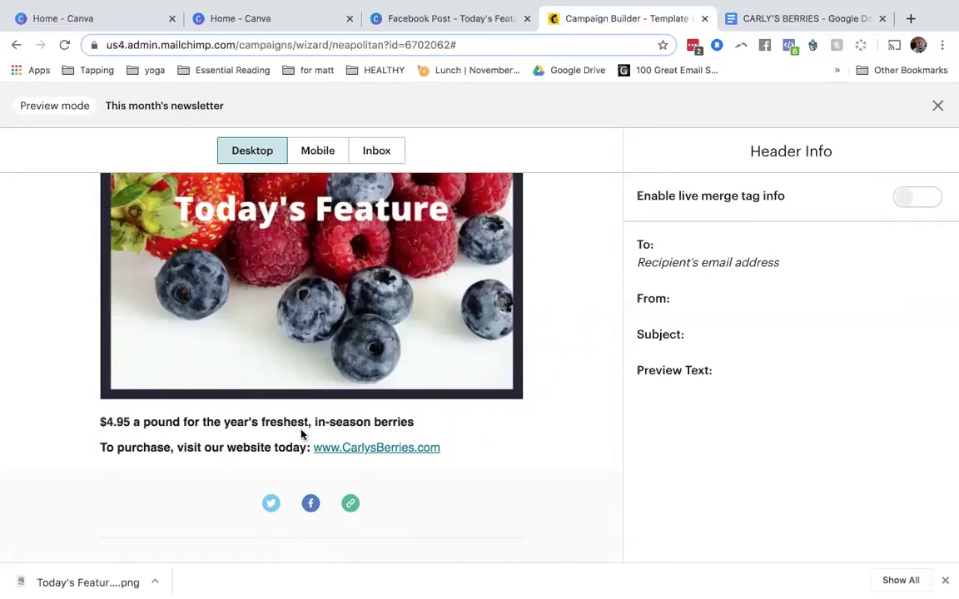
click(936, 107)
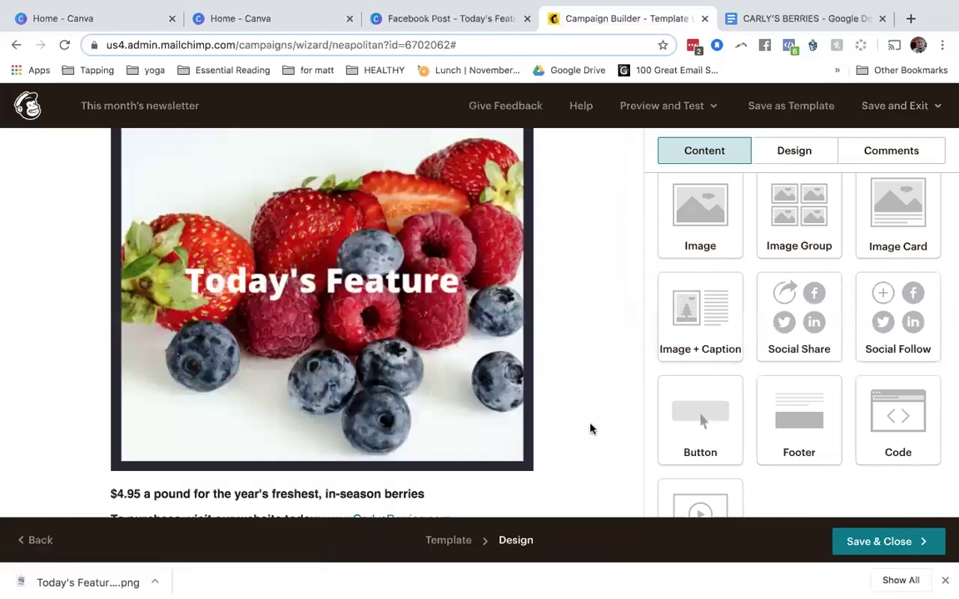
Step: Copy the heading "TODAYS FEATURED BERRIES ARE A MIXED BAG:" from the CARLY'S BERRIES Google Doc
scroll(590, 428, down, 5)
scroll(590, 428, down, 3)
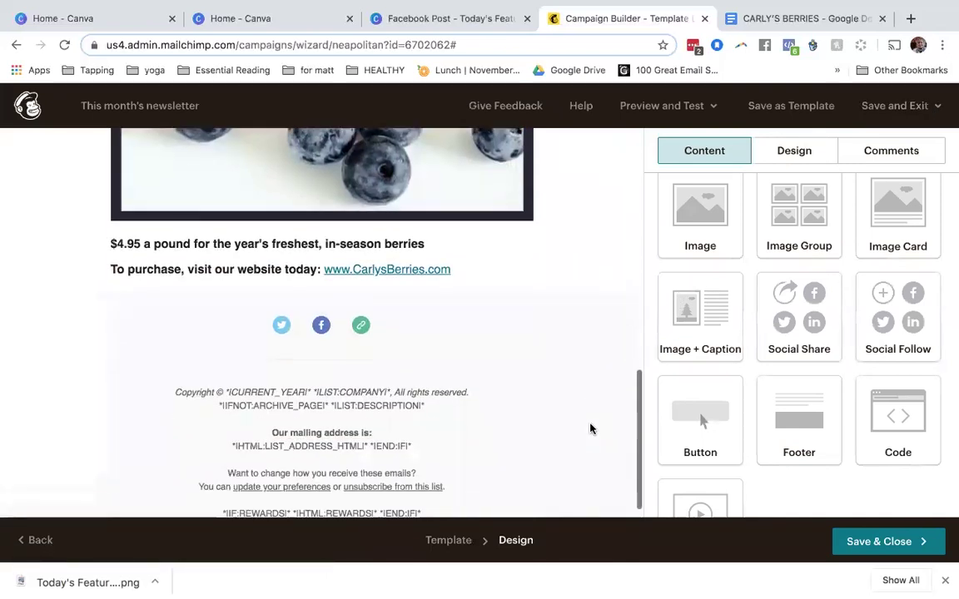
scroll(590, 428, up, 3)
click(809, 23)
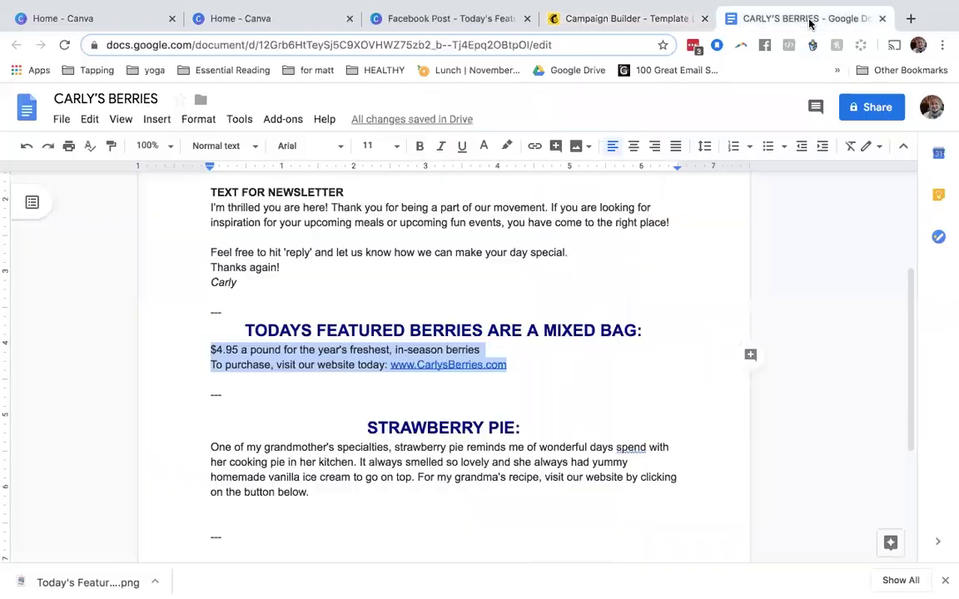
drag(243, 330, 404, 331)
drag(491, 325, 642, 328)
key(ctrl+c)
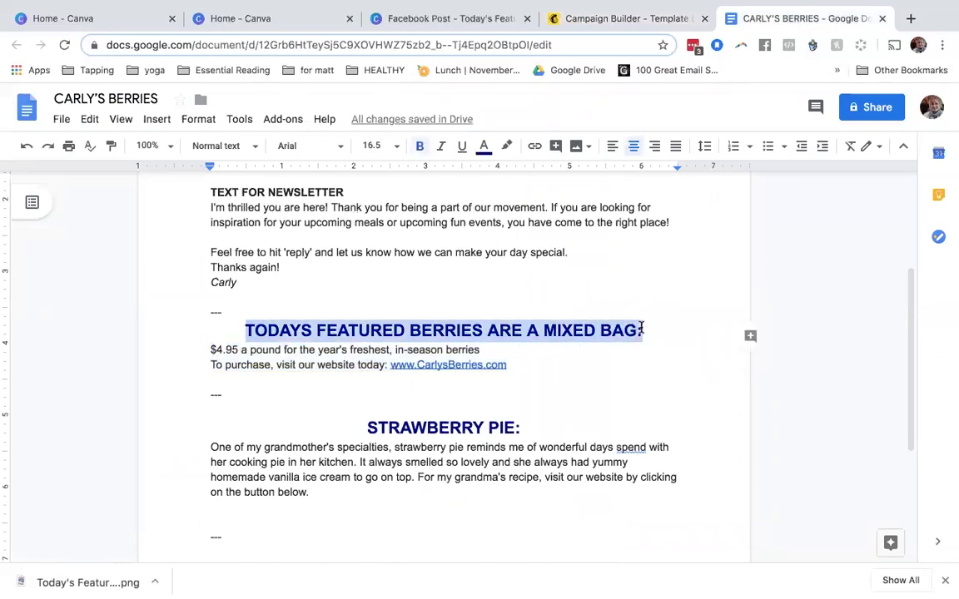
Step: Paste the copied heading above the $4.95 price line in the Mailchimp image caption, separated by a line break
click(574, 23)
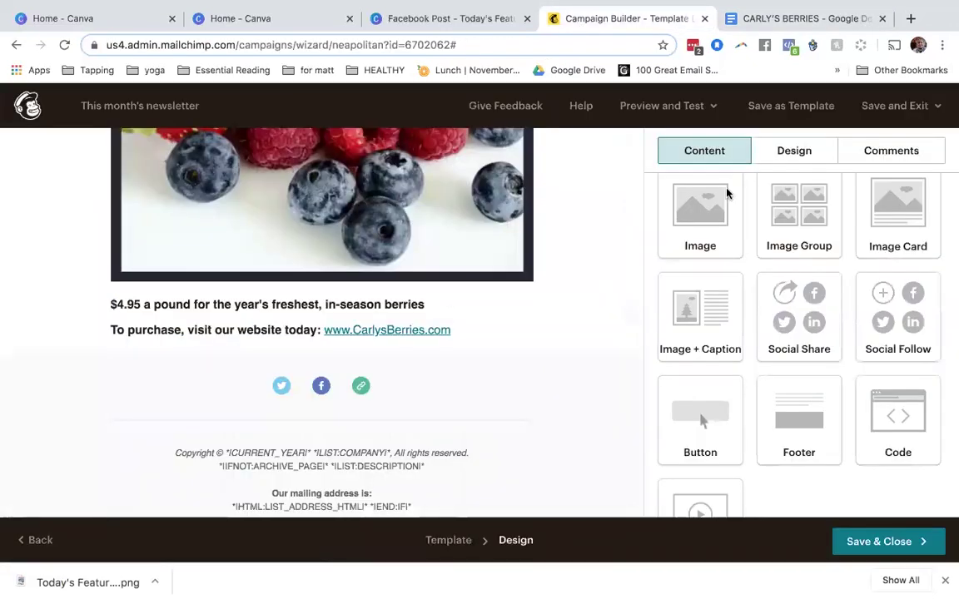
click(363, 310)
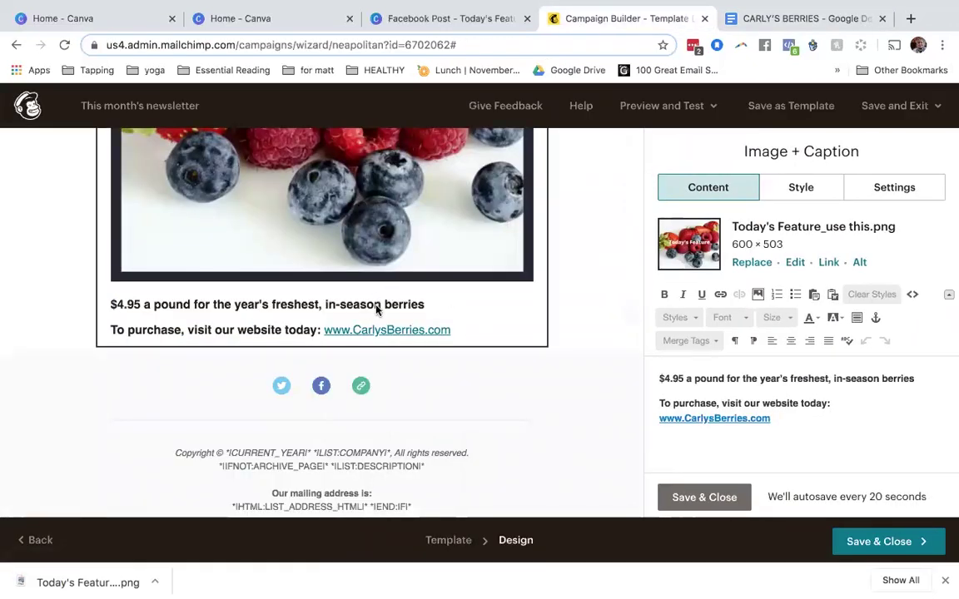
click(657, 378)
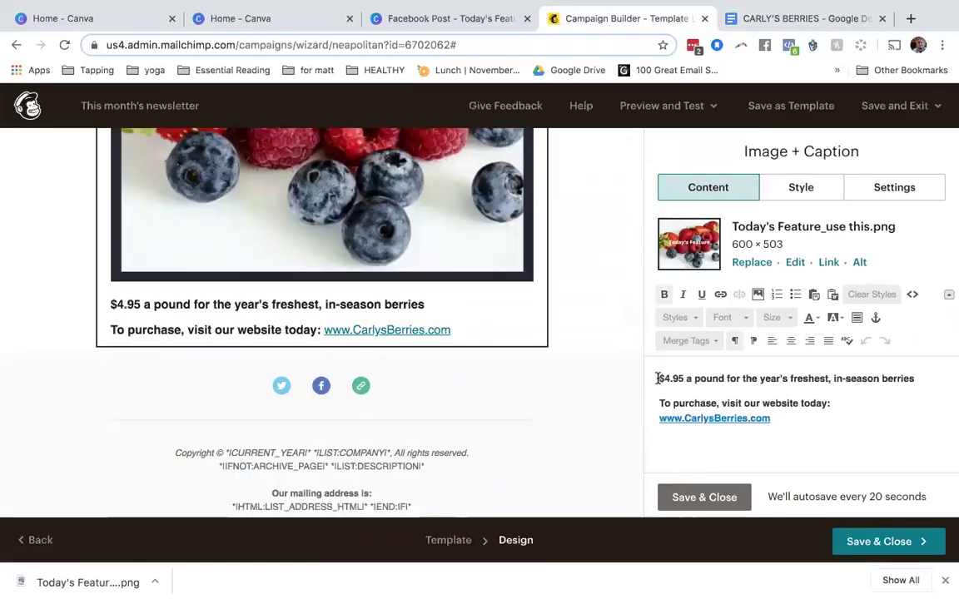
key(ctrl+v)
key(shift+Return)
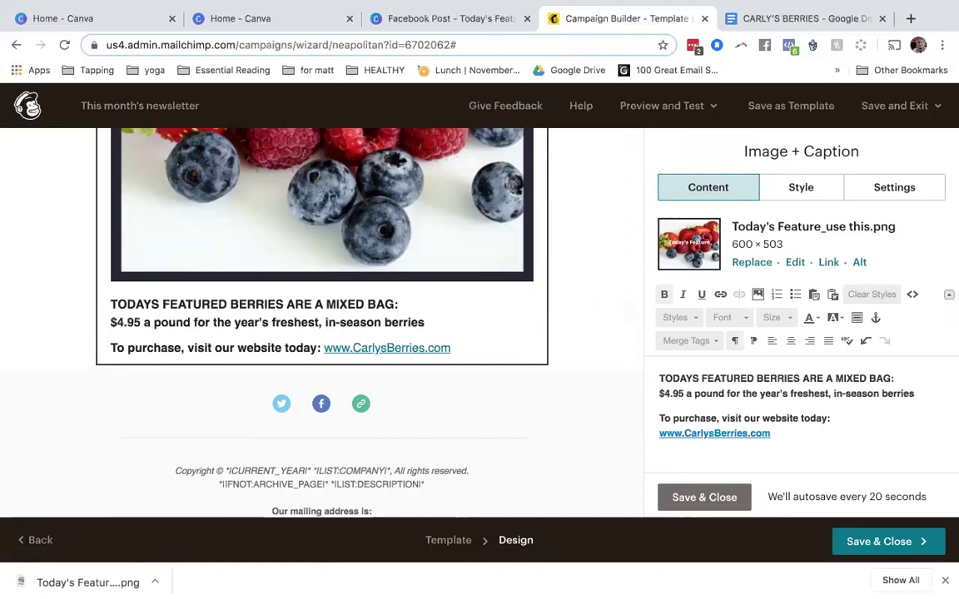
Step: Set the font size of the caption heading "TODAYS FEATURED BERRIES ARE A MIXED BAG:" to 22
drag(657, 379, 893, 378)
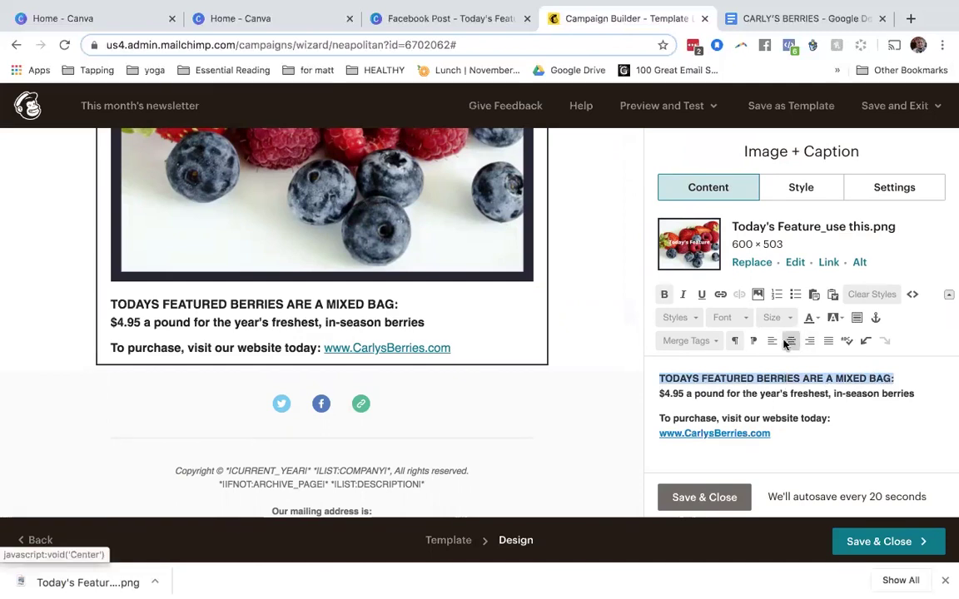
click(770, 317)
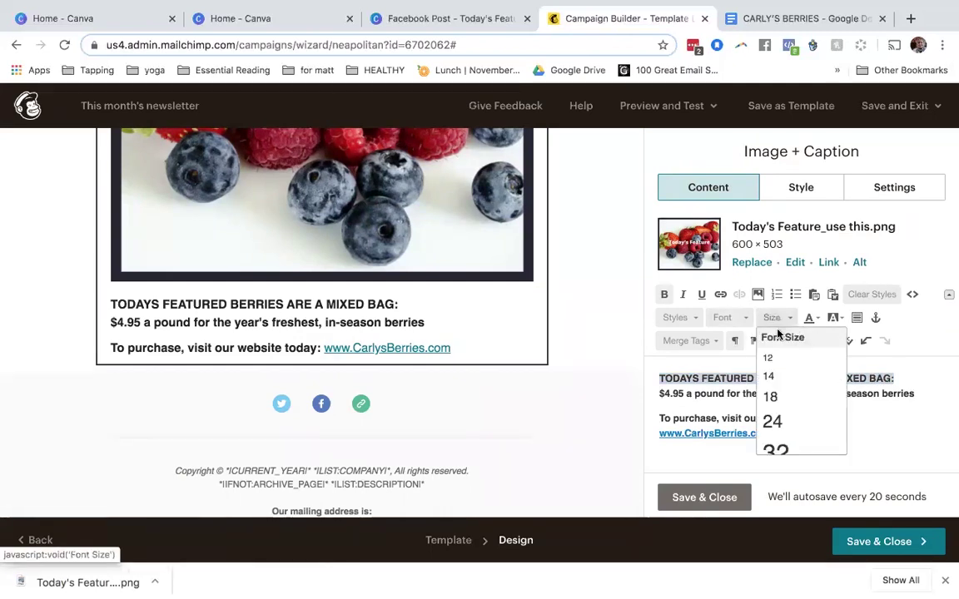
click(773, 421)
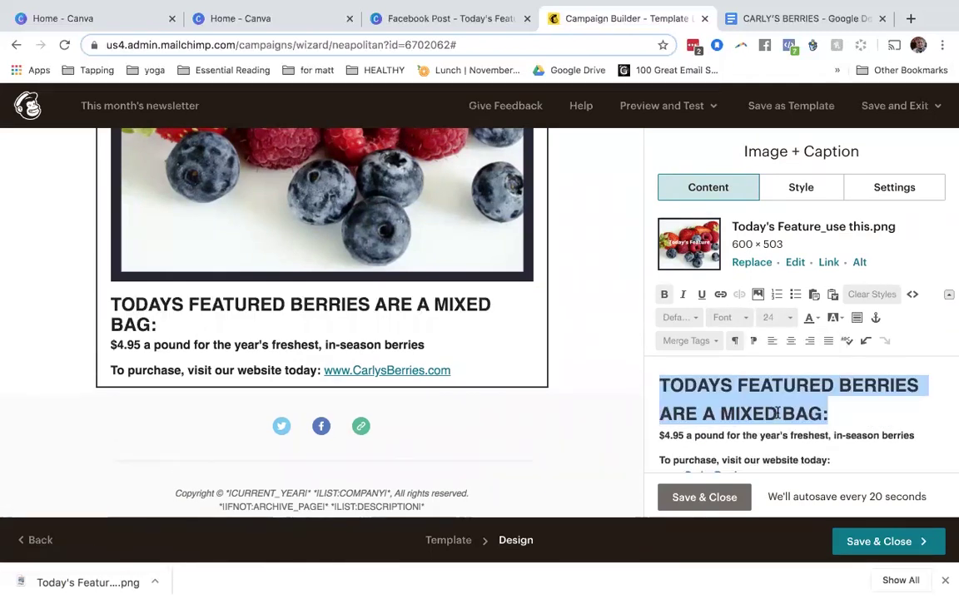
click(788, 319)
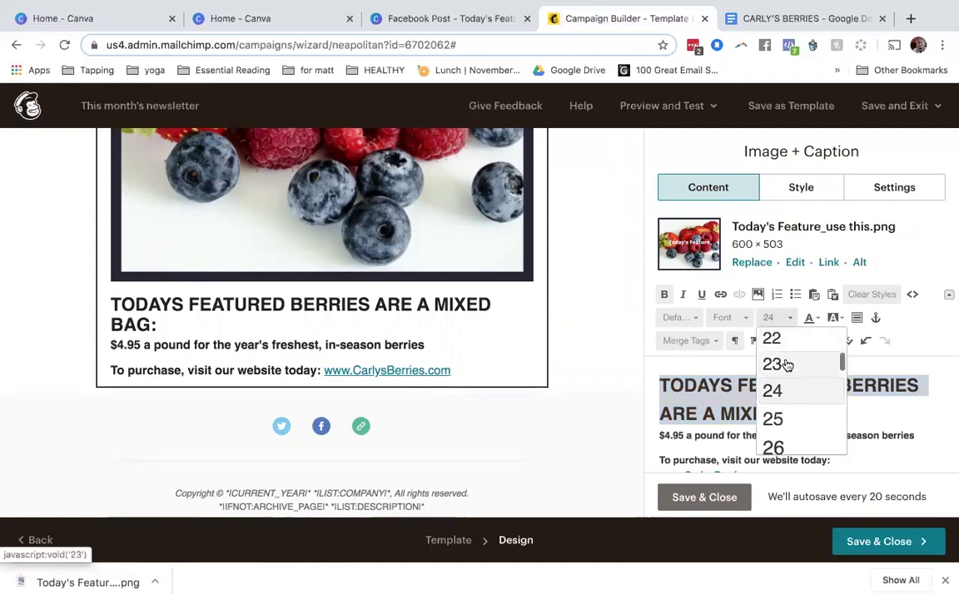
click(787, 343)
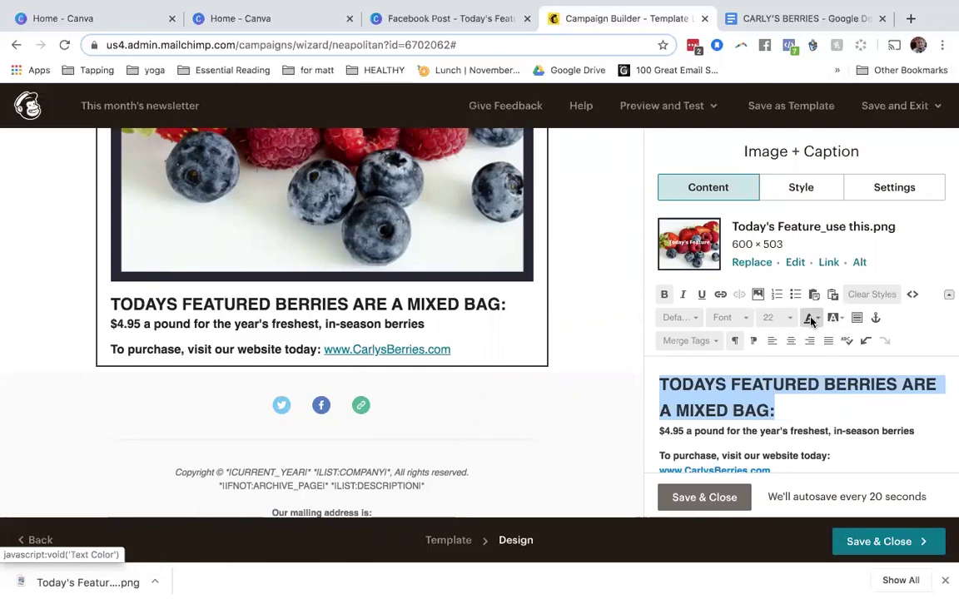
Step: Change the caption heading's text color to the custom dark red #330000
click(811, 319)
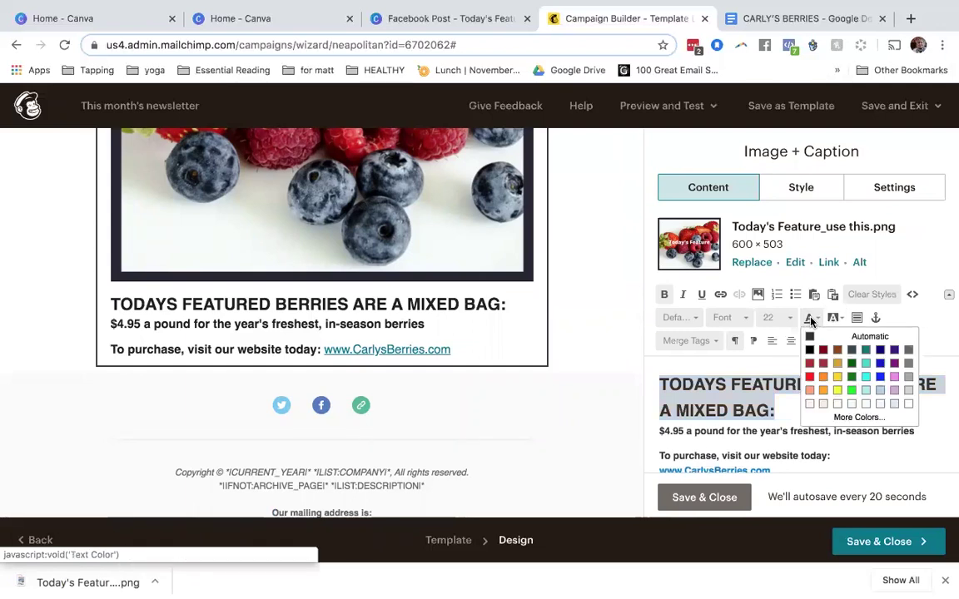
click(838, 418)
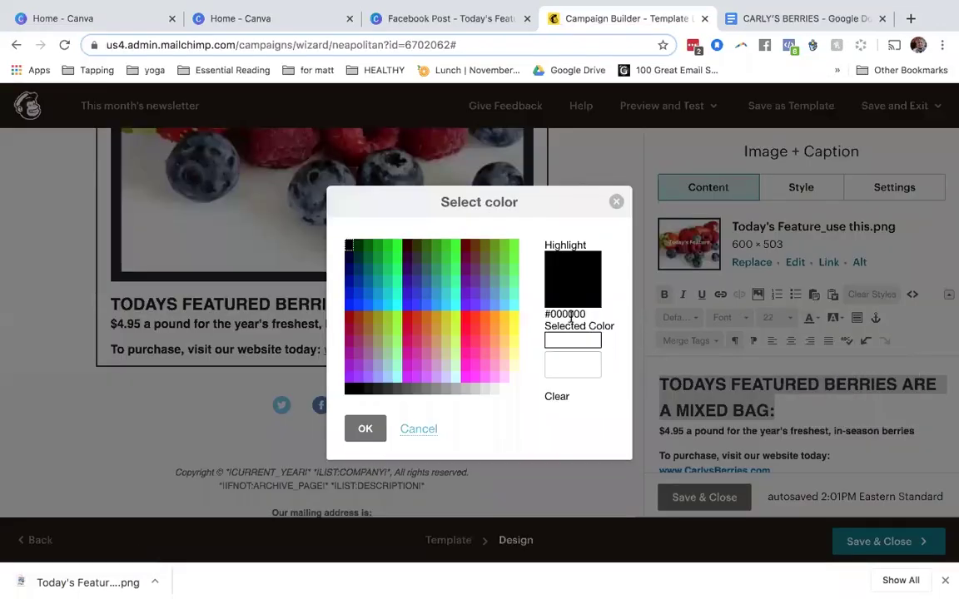
click(407, 246)
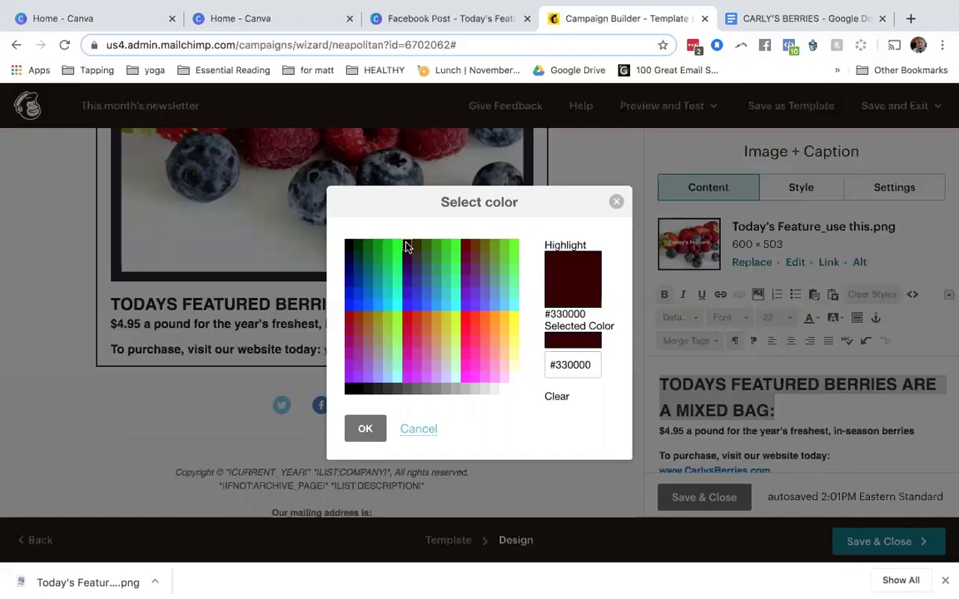
click(364, 430)
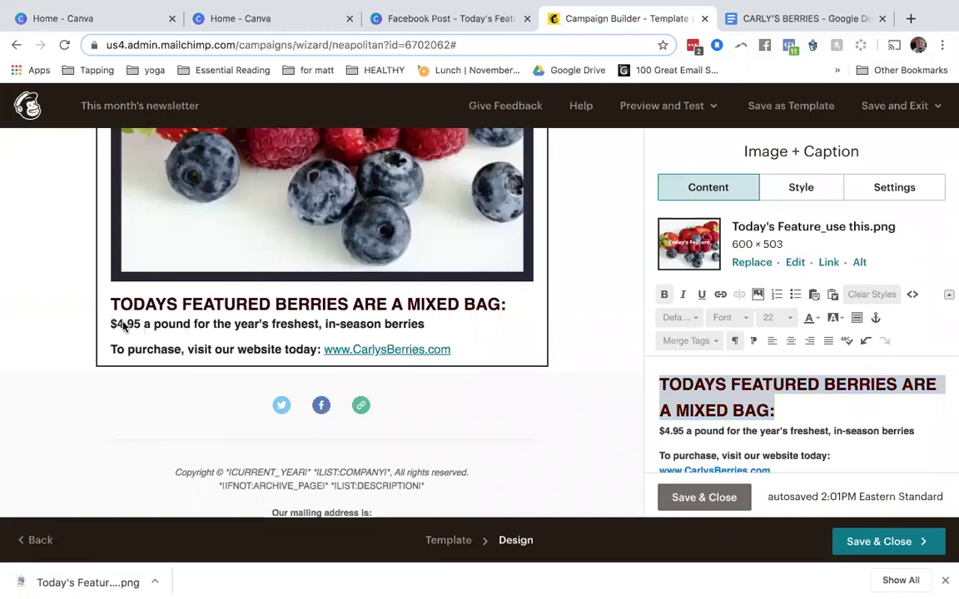
Step: Center the $4.95 price line and the website lines below the caption heading, then save and close the block
scroll(714, 403, down, 1)
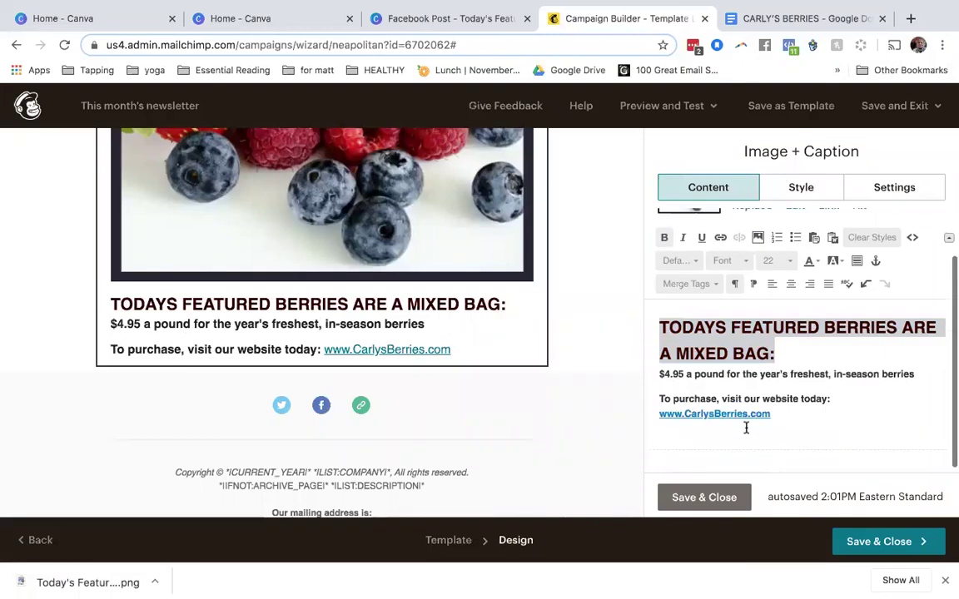
click(661, 394)
drag(676, 395, 741, 394)
drag(661, 369, 765, 408)
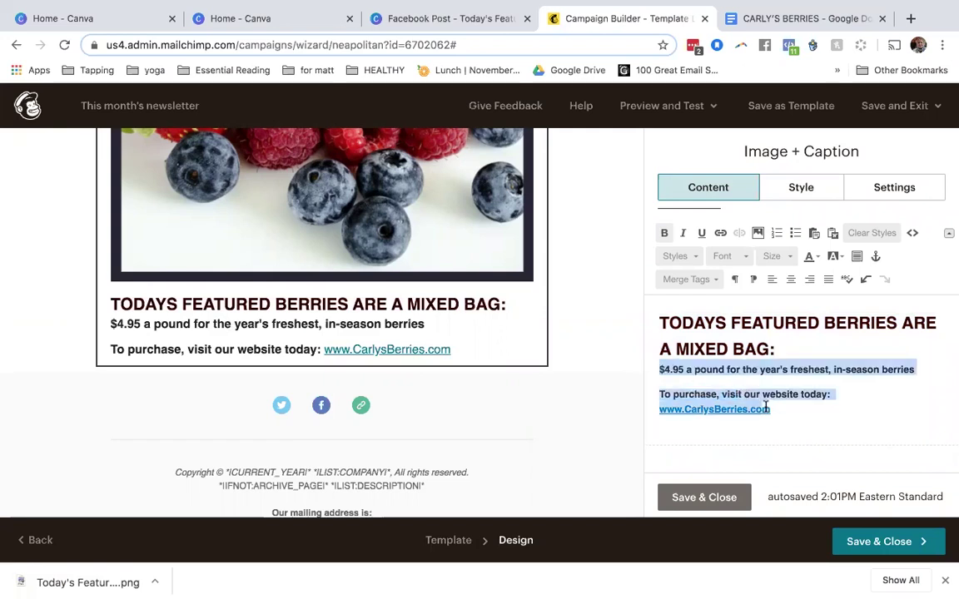
click(791, 279)
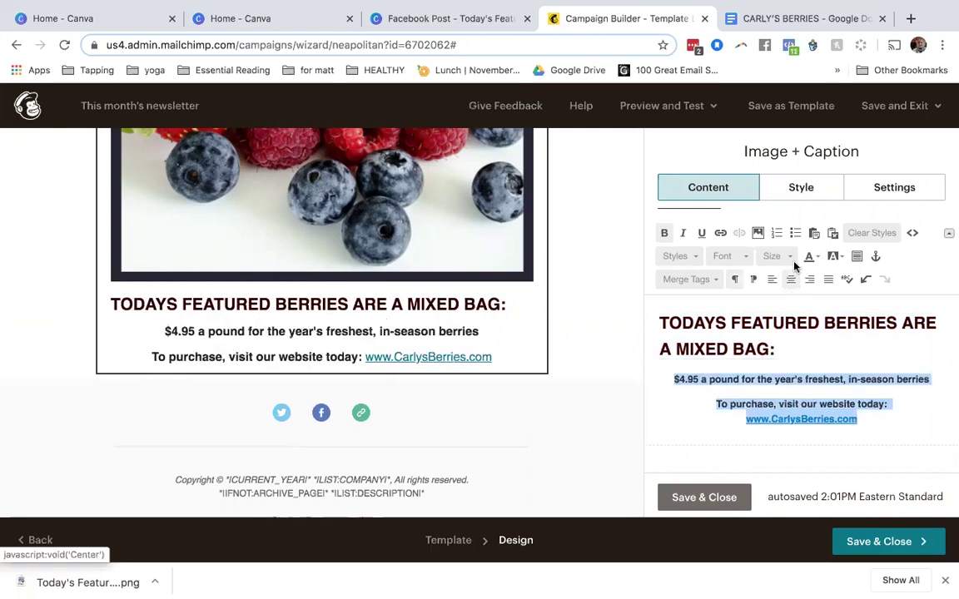
click(705, 496)
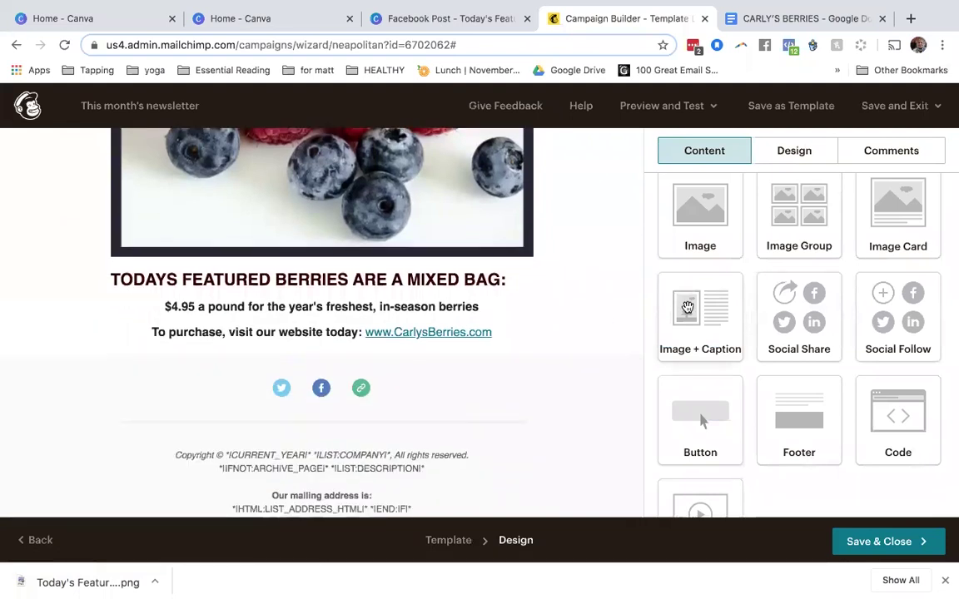
Step: Add a new Image + Caption block directly below the Today's Feature caption
drag(703, 312, 524, 338)
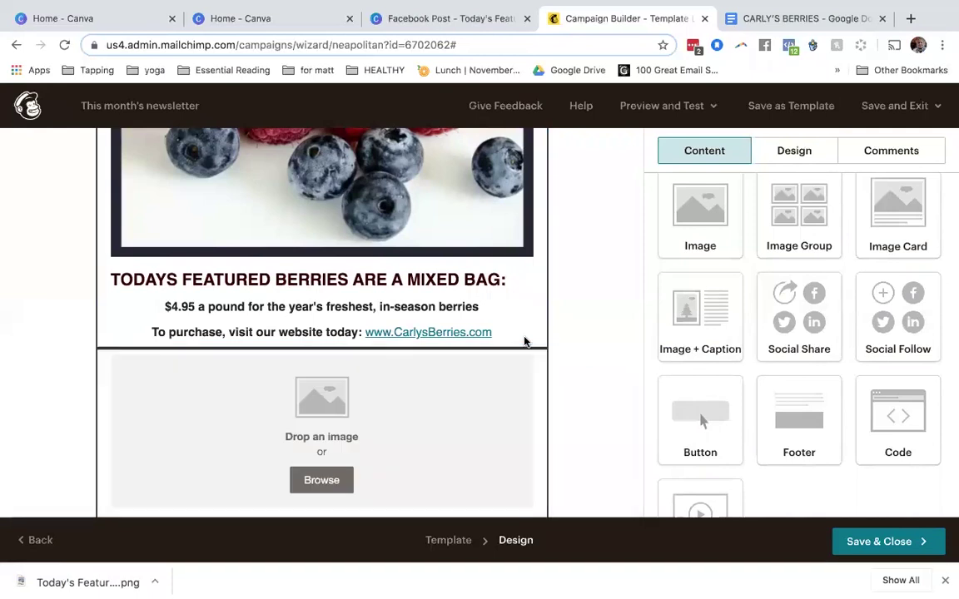
scroll(611, 404, down, 2)
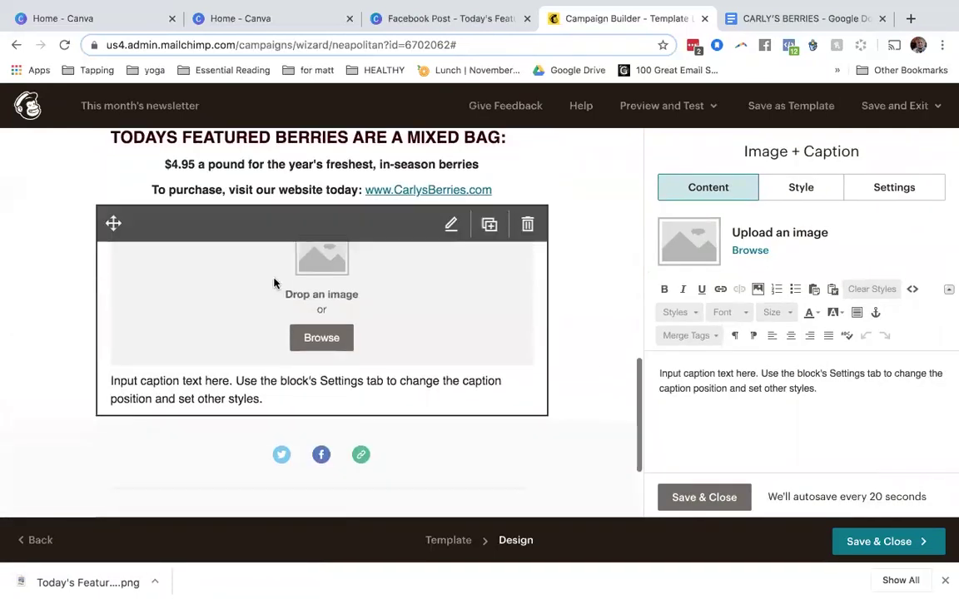
Step: Switch to Canva, make a copy of the Today's Feature design and name the copy "Today's Recipe"
click(467, 17)
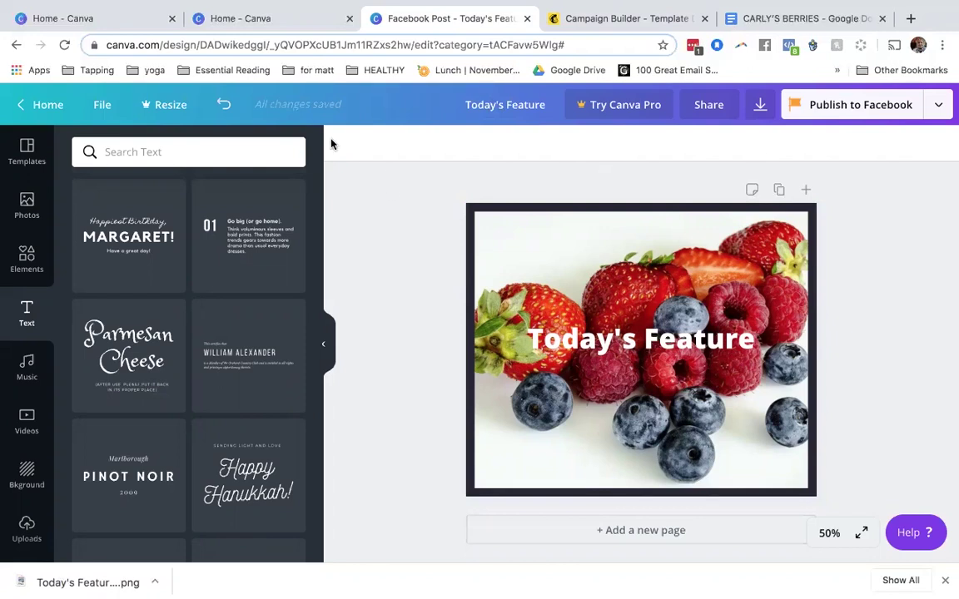
click(99, 105)
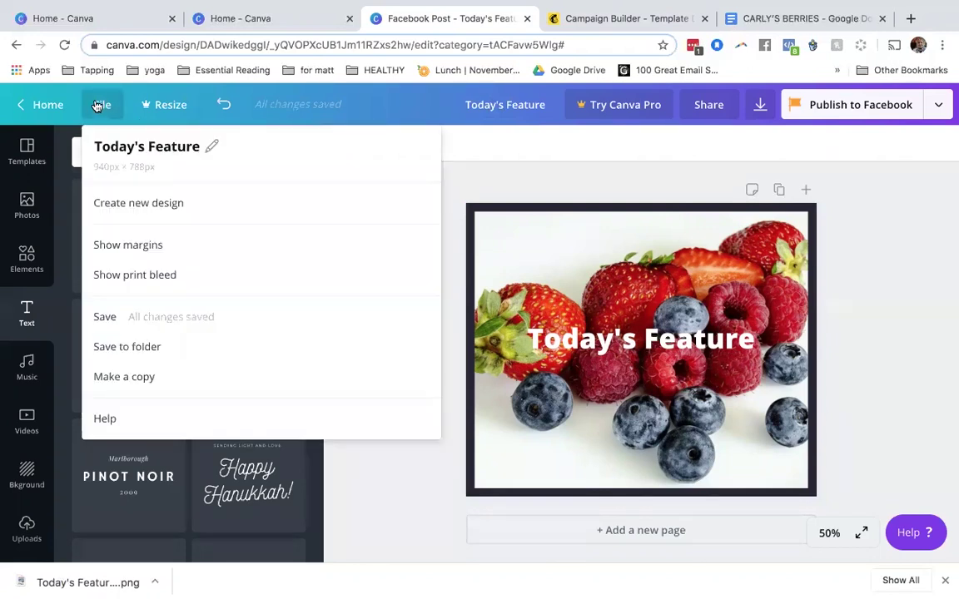
click(182, 377)
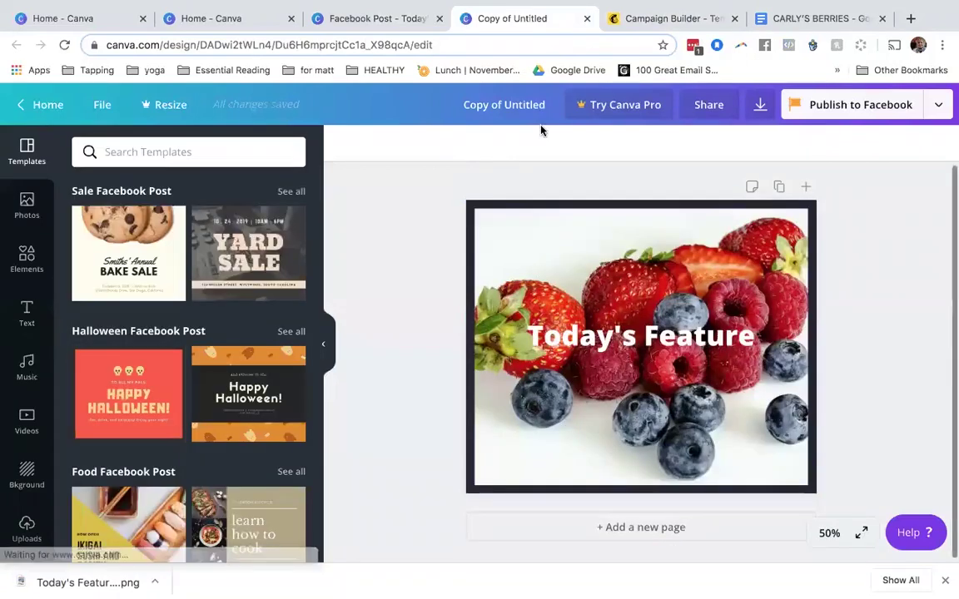
click(515, 101)
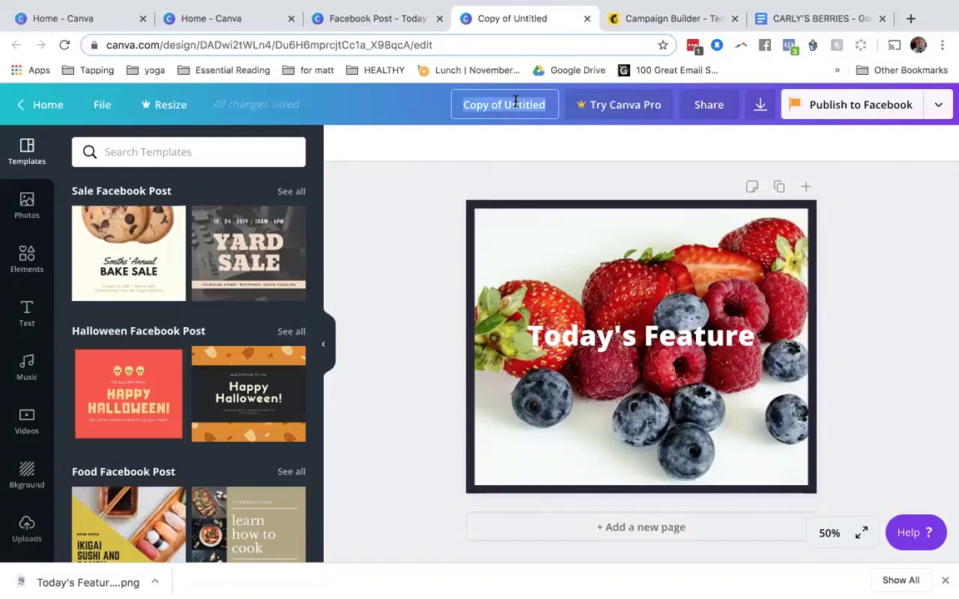
text(Today's )
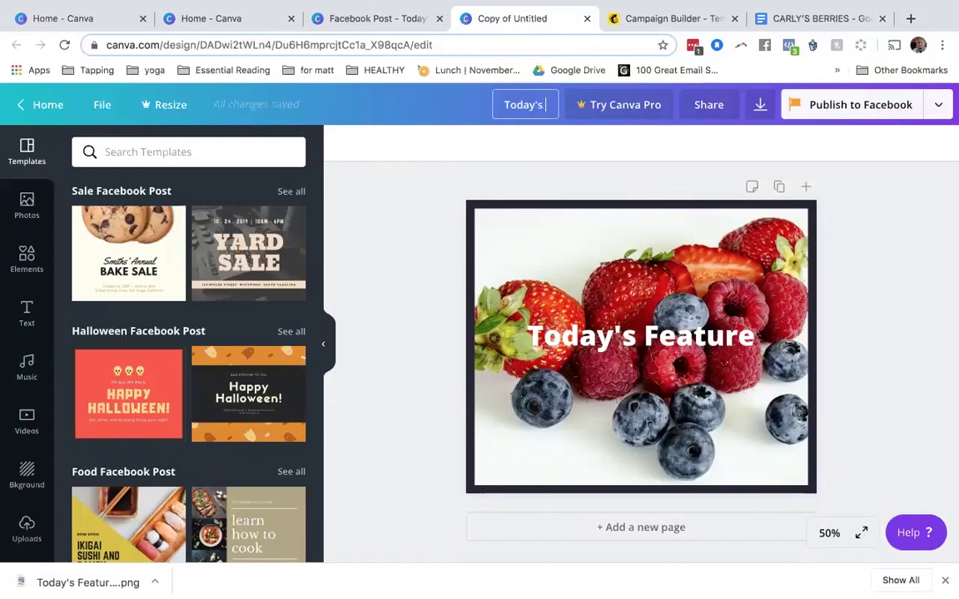
text(Recipe)
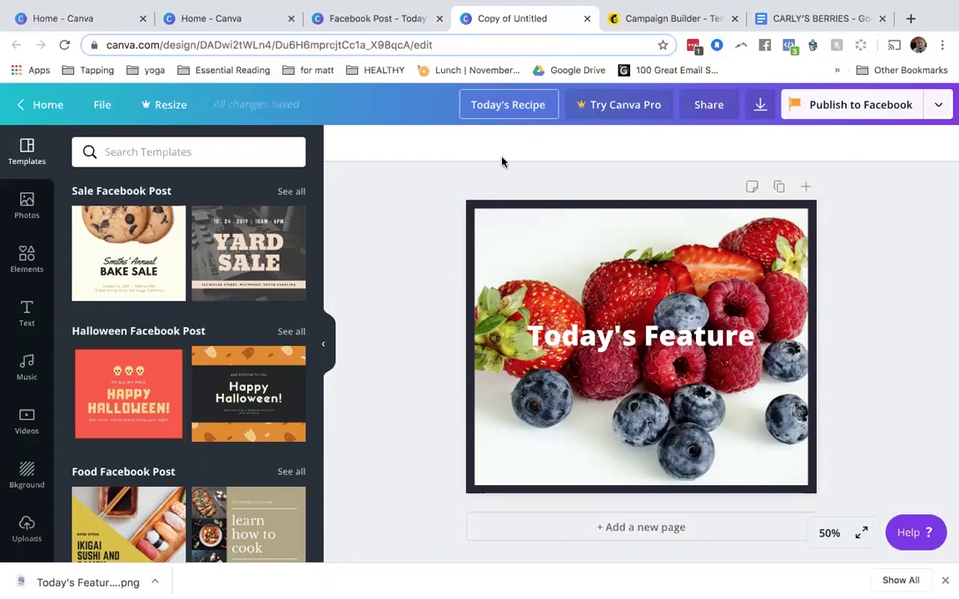
click(505, 171)
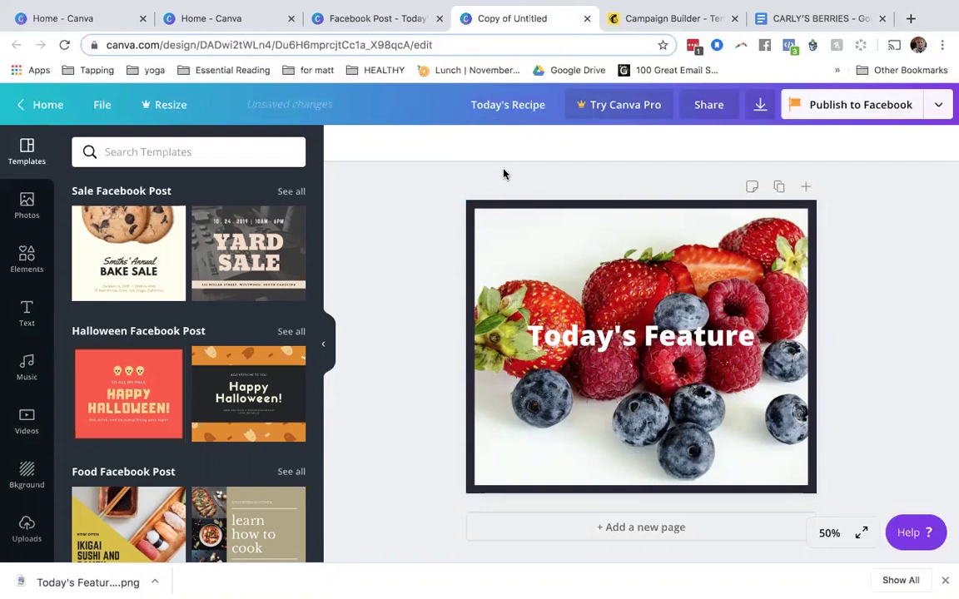
Step: Replace the word "Feature" with "Recipe" in the design's title text so it reads "Today's Recipe"
click(655, 349)
double_click(657, 342)
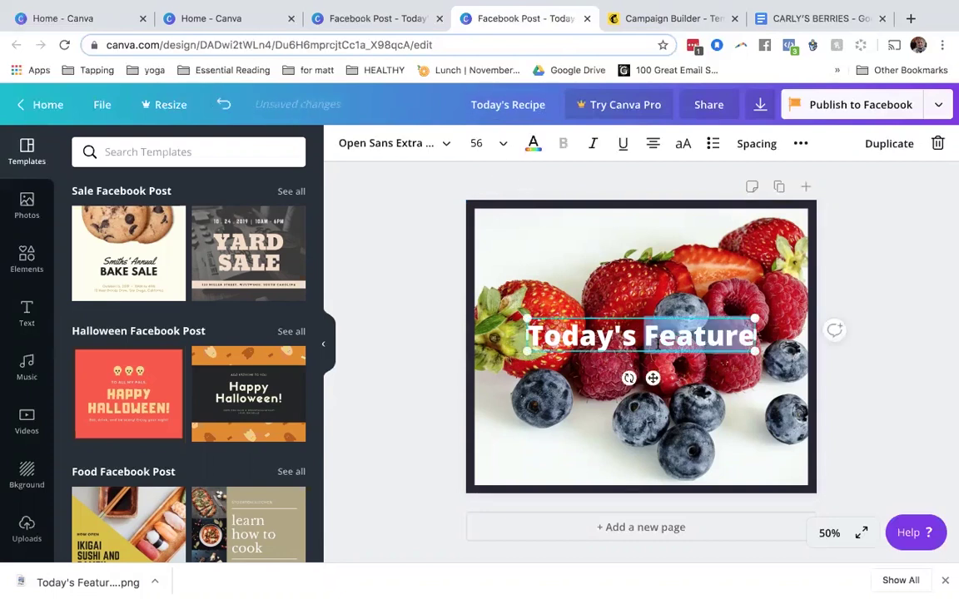
text(Recipe)
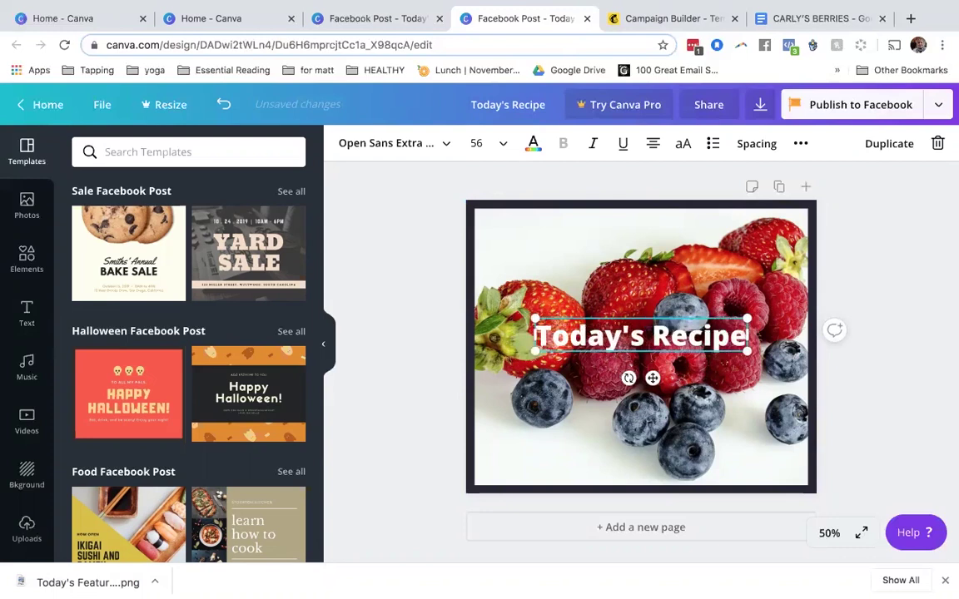
click(884, 357)
click(687, 278)
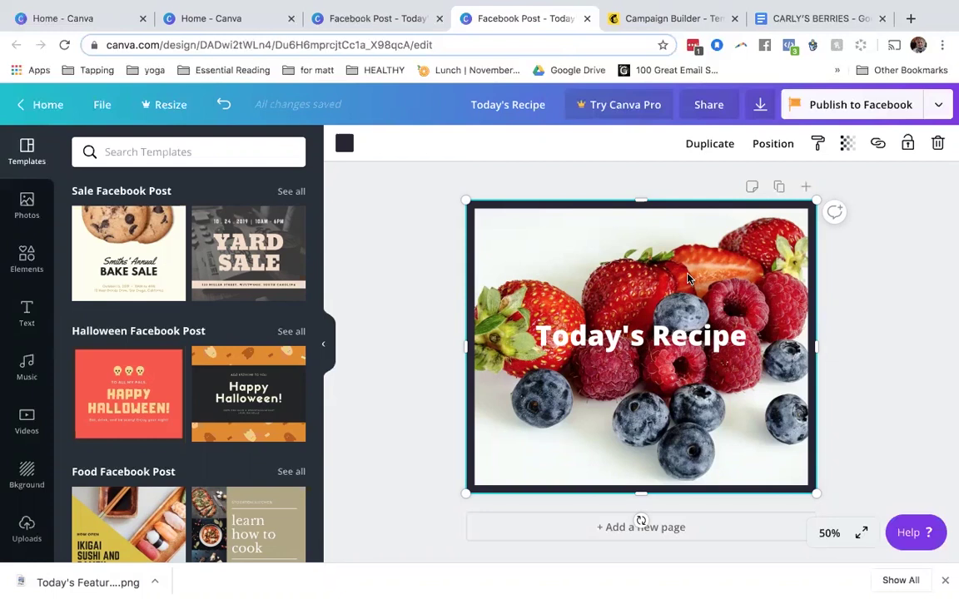
key(super+z)
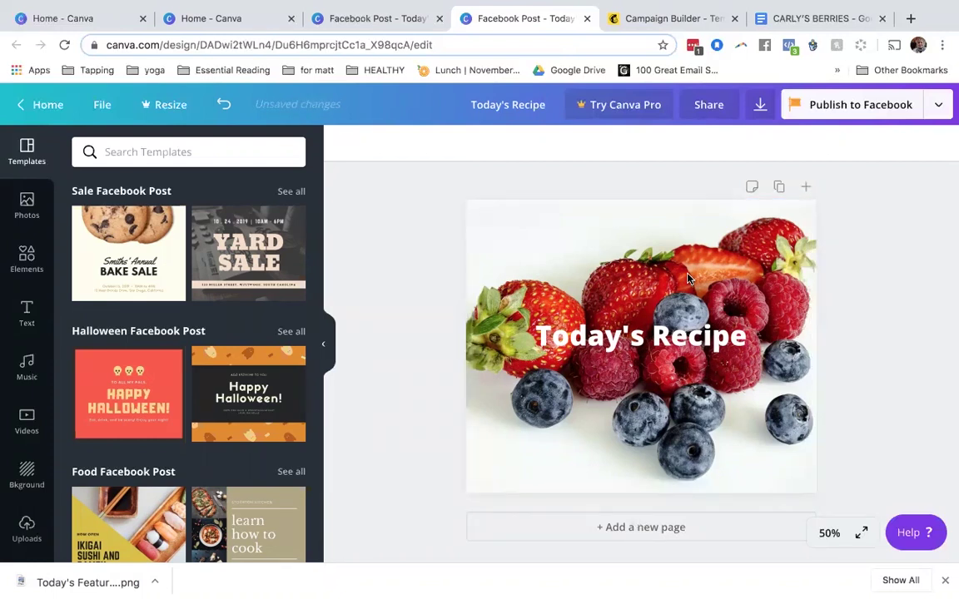
click(223, 104)
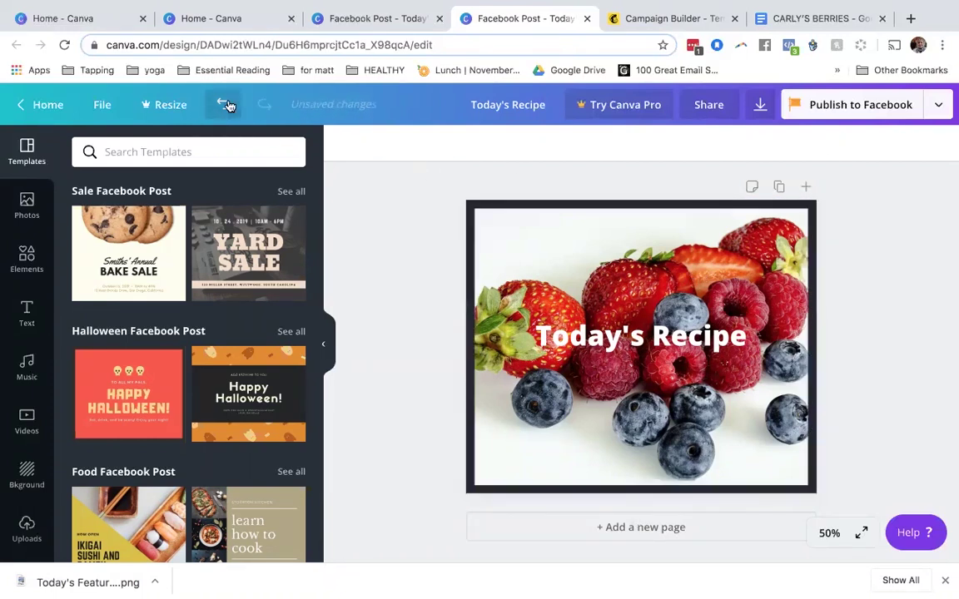
Step: Shrink the dark frame from its upper edge to expose the berry photo behind it, and delete that background photo
click(615, 222)
drag(640, 200, 639, 270)
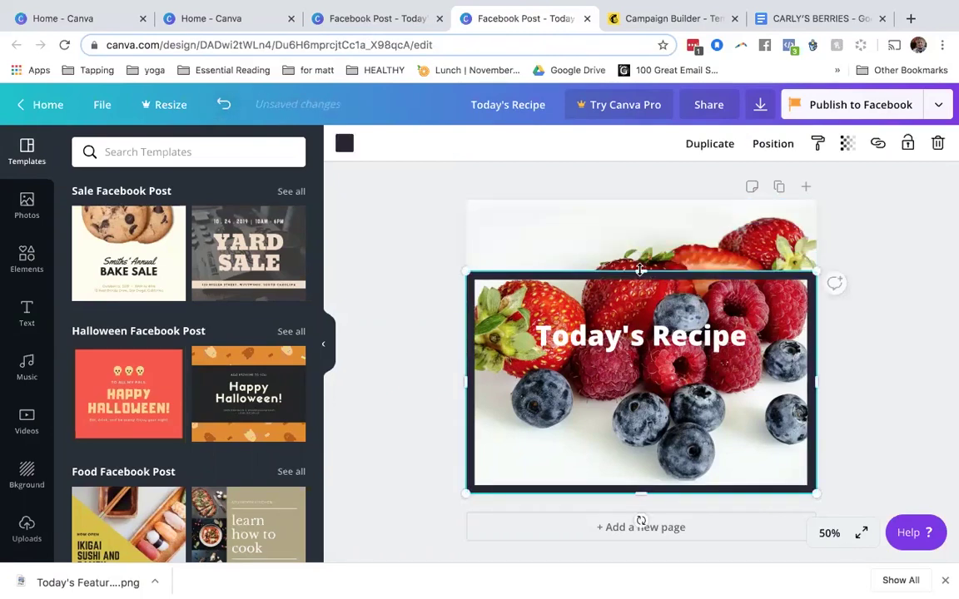
click(689, 235)
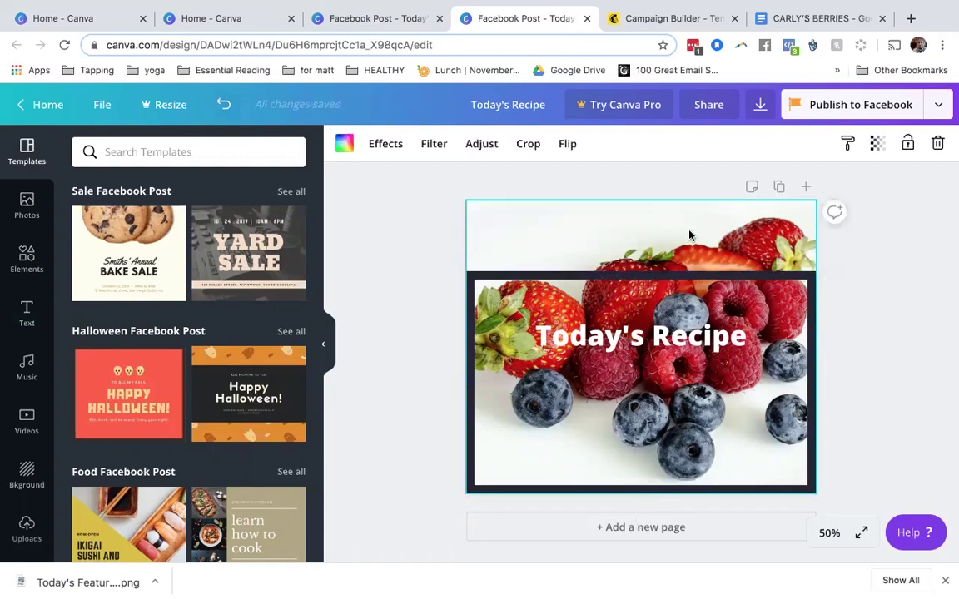
key(Delete)
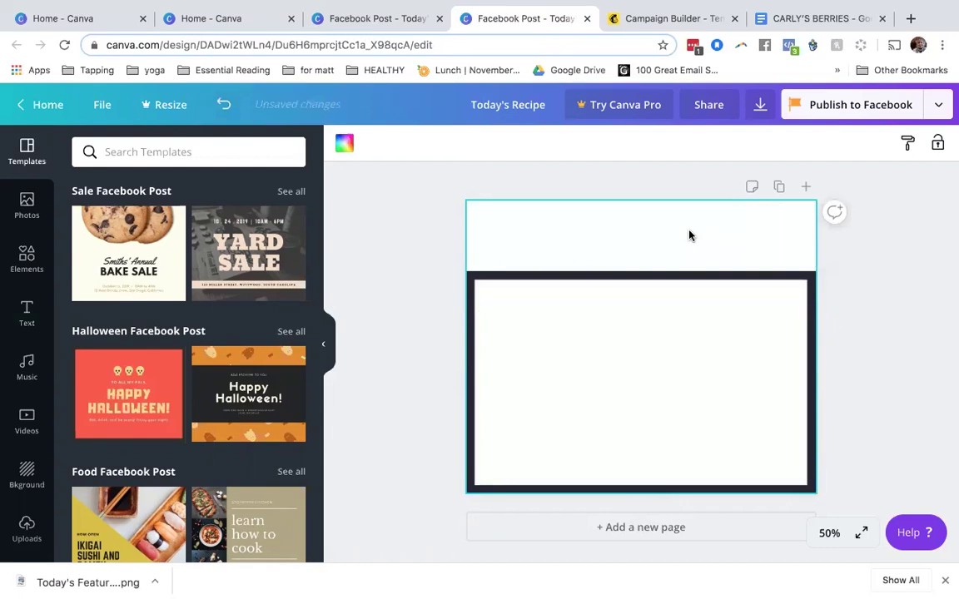
Step: Search Canva's photos for "pie" and add the free photo of the sliced-apple pie with a folded crust to the design
click(24, 205)
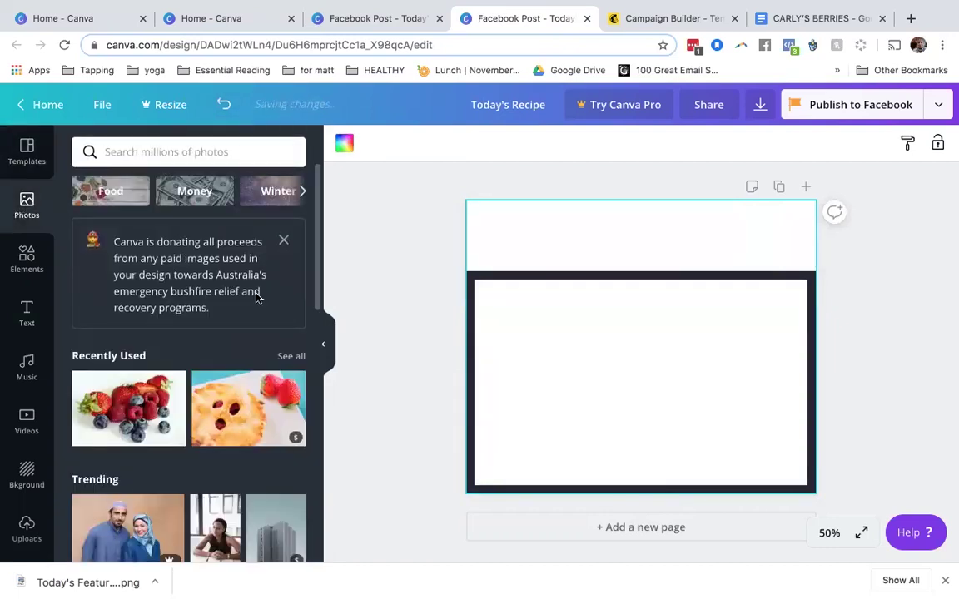
click(197, 152)
text(pie)
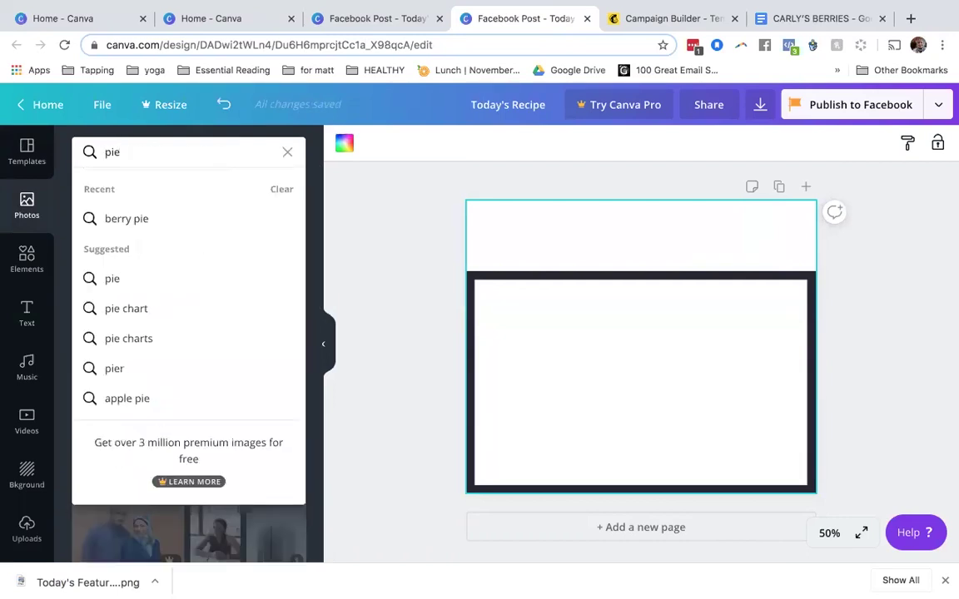
key(Return)
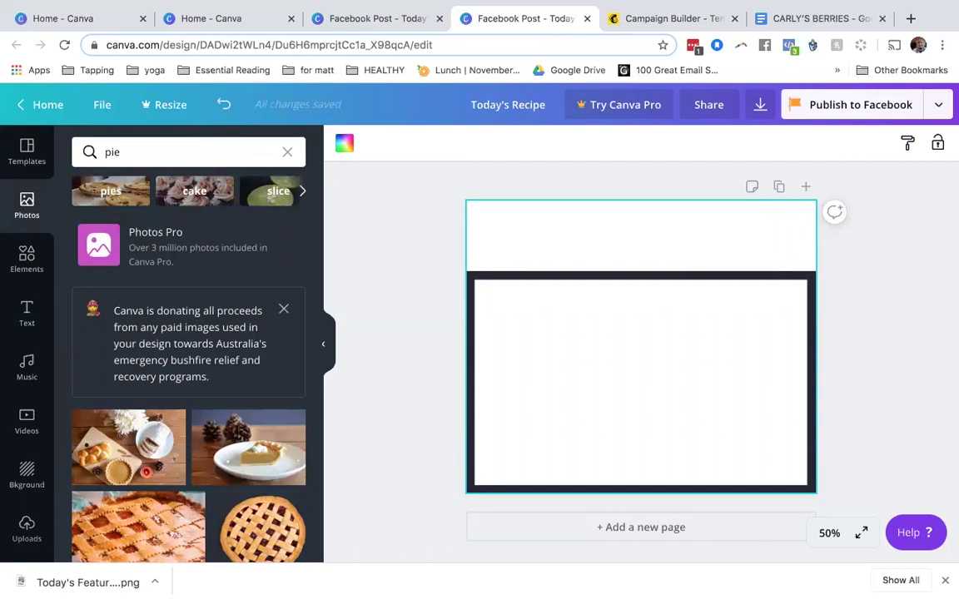
scroll(223, 408, down, 4)
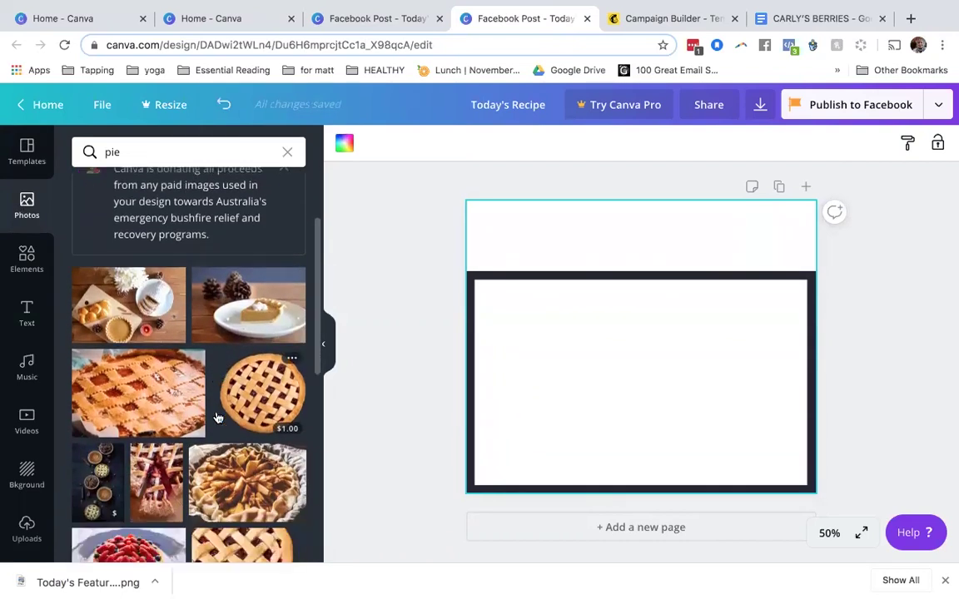
scroll(216, 416, down, 1)
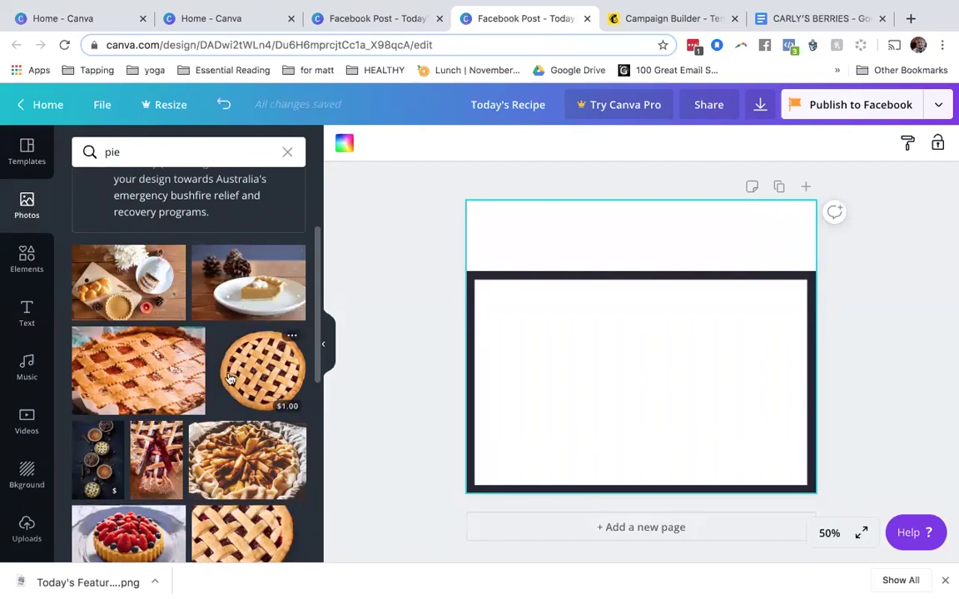
scroll(258, 366, down, 2)
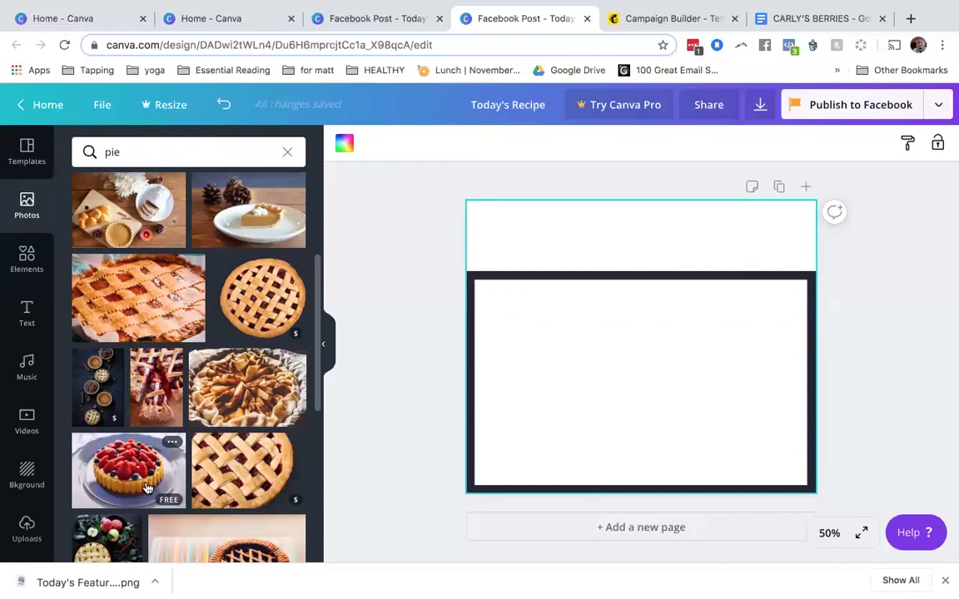
scroll(148, 489, down, 2)
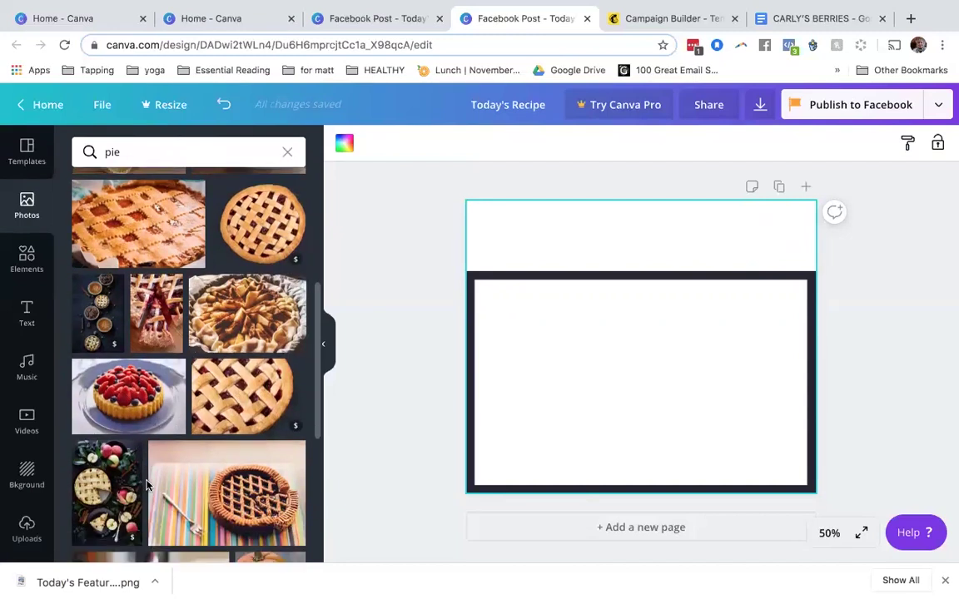
click(239, 321)
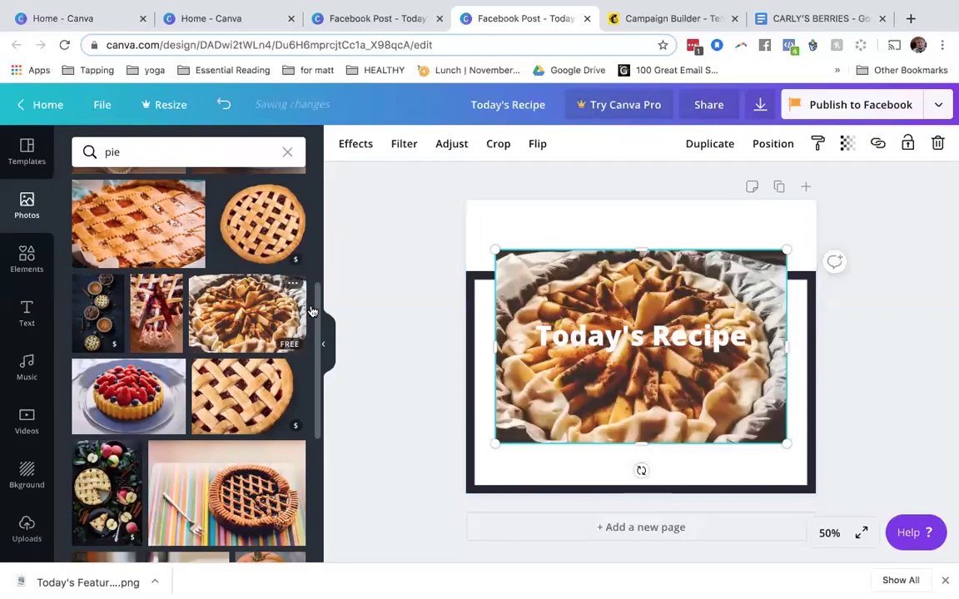
Step: Enlarge the pie photo from two opposite corners until it covers the whole canvas behind the frame and title
drag(496, 251, 421, 200)
drag(786, 443, 849, 502)
click(911, 312)
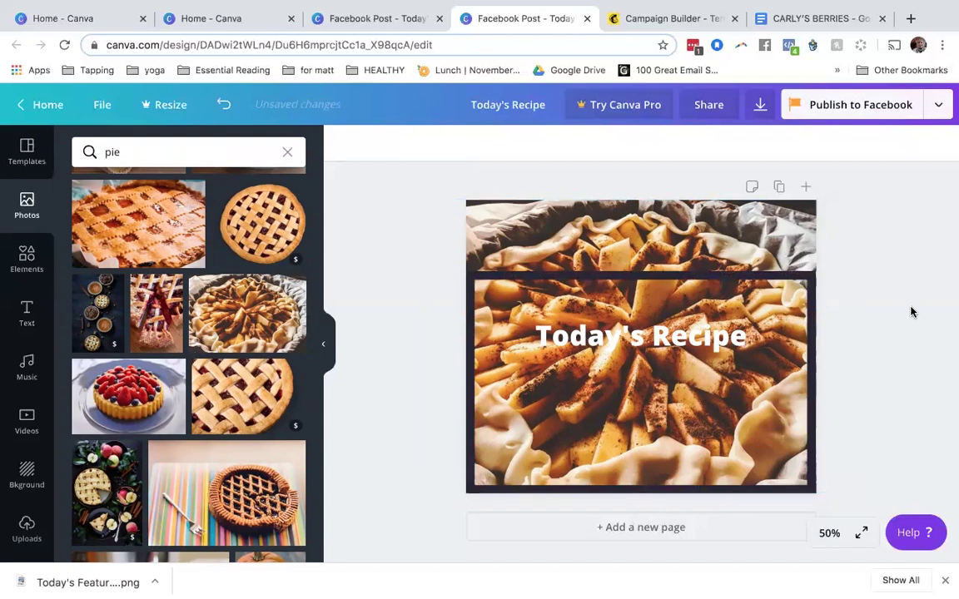
Step: Stretch the dark frame up to the canvas's upper edge and move the "Today's Recipe" title slightly higher, keeping it horizontally centred
click(801, 360)
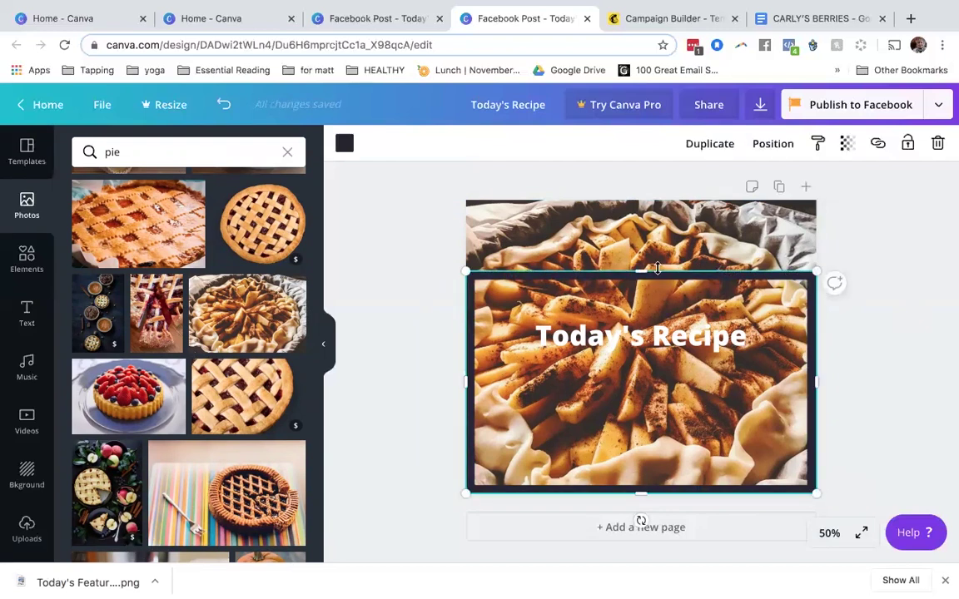
drag(639, 271, 637, 197)
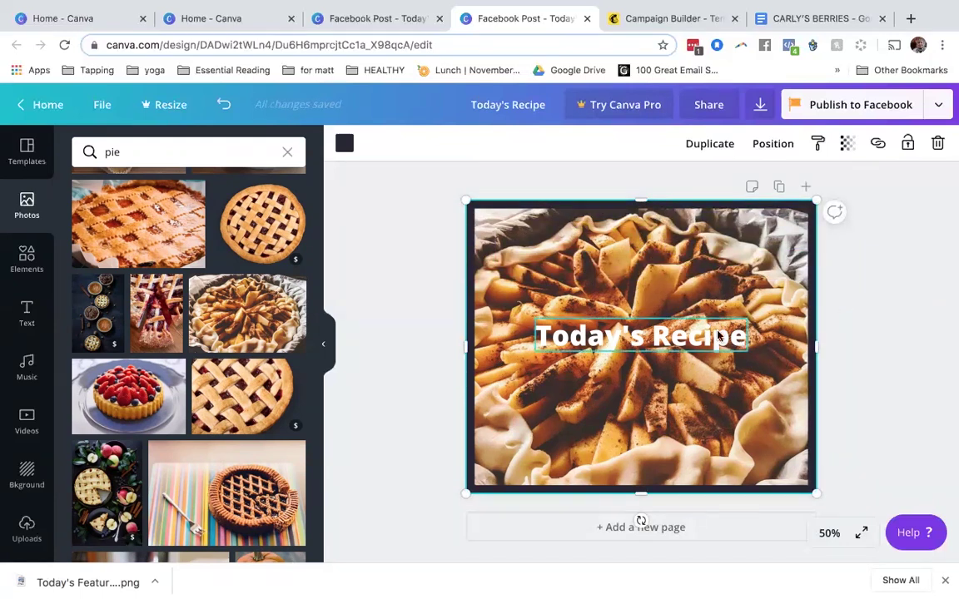
drag(701, 334, 701, 319)
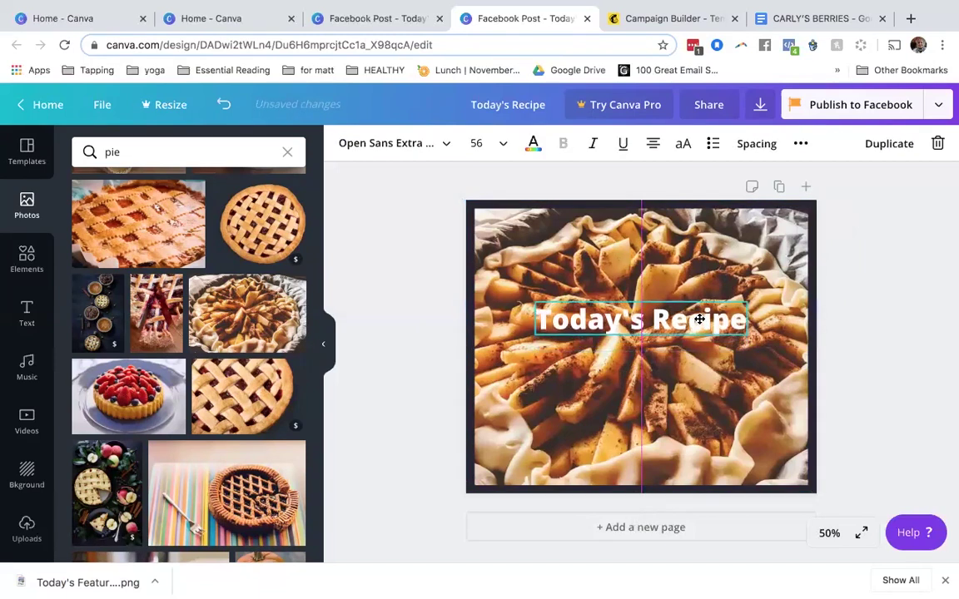
Step: Download the design as a PNG named "Today's Recipe_use this" in the email newsletter folder and dismiss the Canva Pro offer
click(938, 104)
click(470, 168)
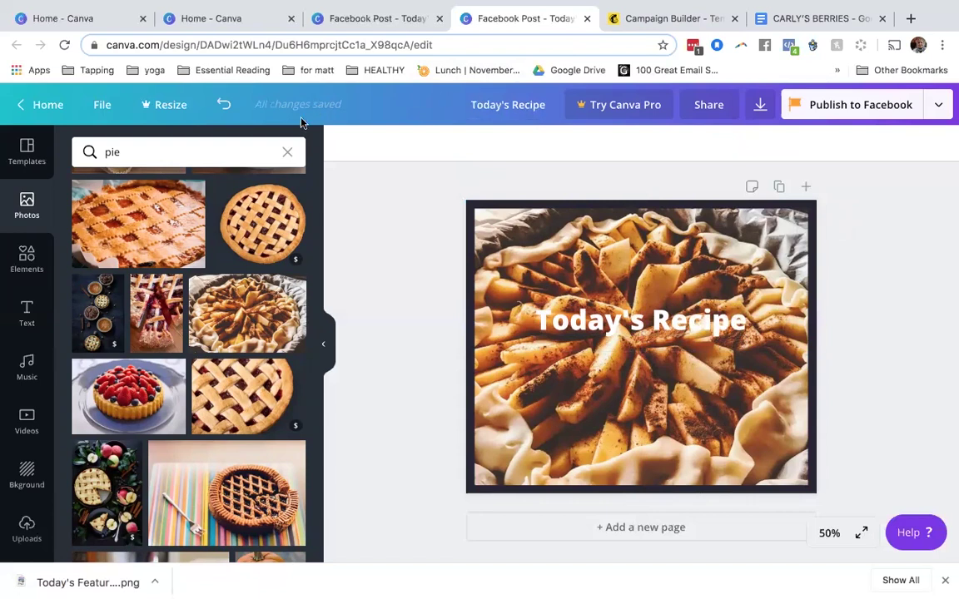
click(937, 106)
click(777, 215)
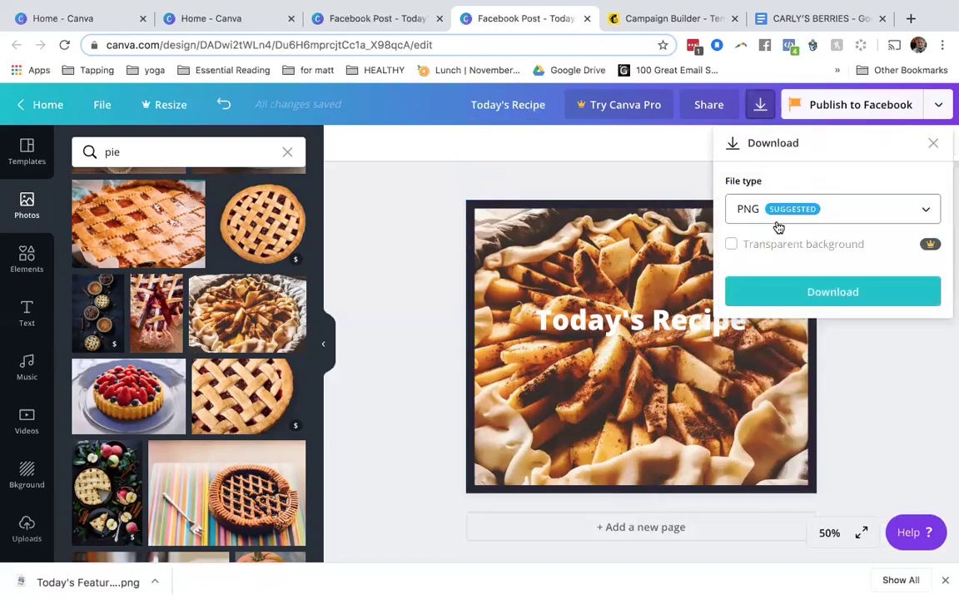
click(832, 293)
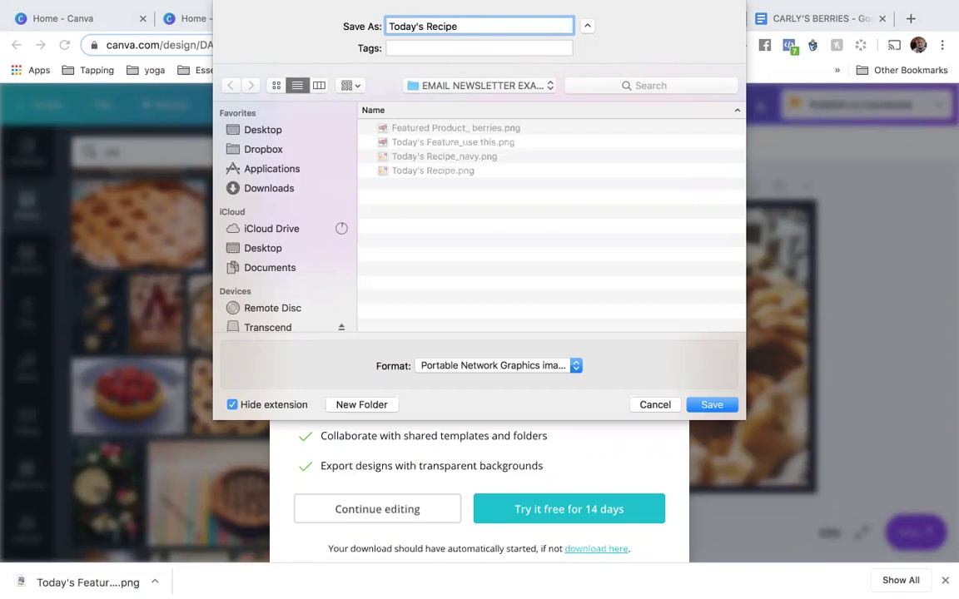
text(use this)
click(711, 405)
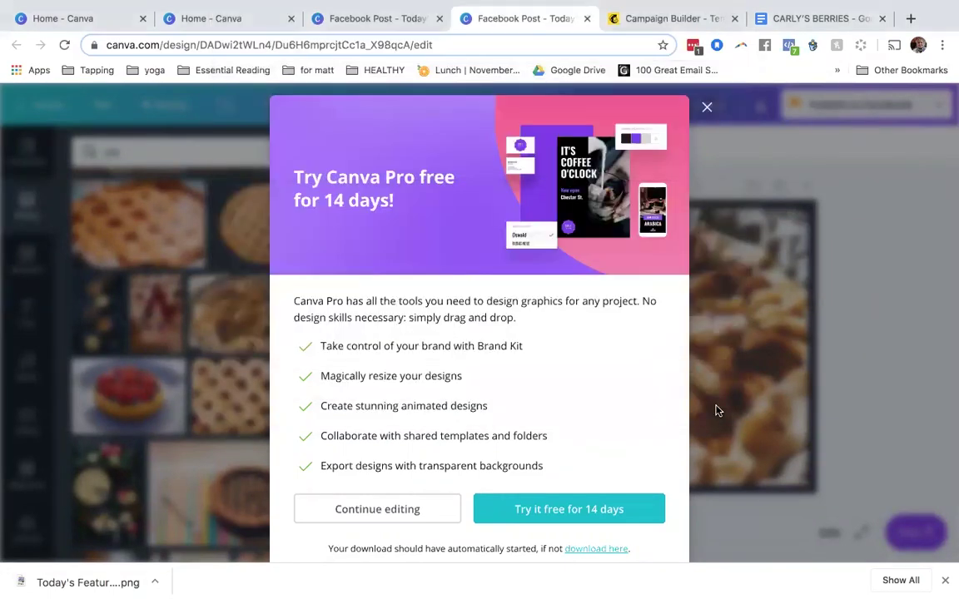
click(706, 109)
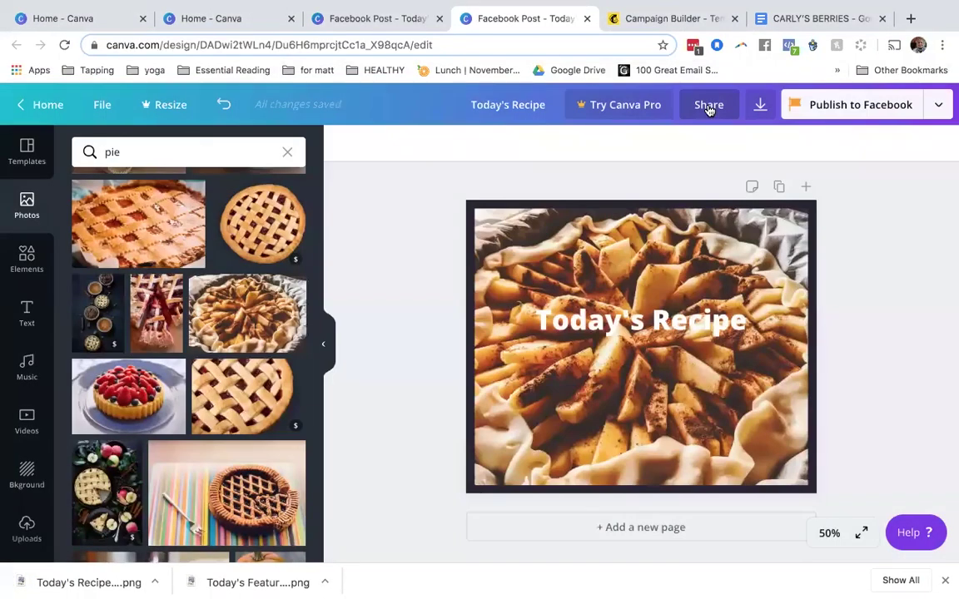
Step: Switch to Mailchimp and upload "Today's Recipe_use this.png" for the empty Image + Caption block
click(649, 24)
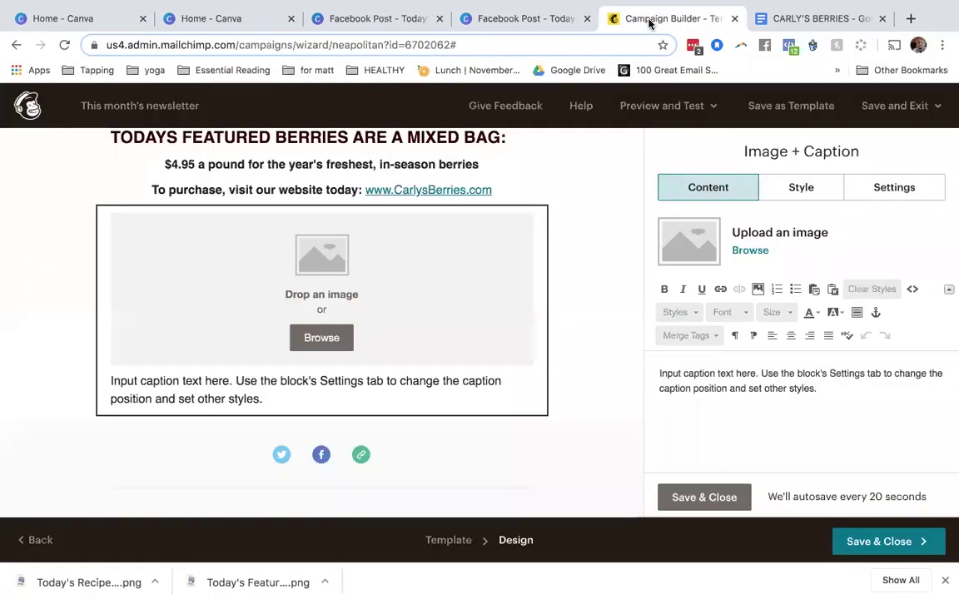
scroll(494, 218, up, 5)
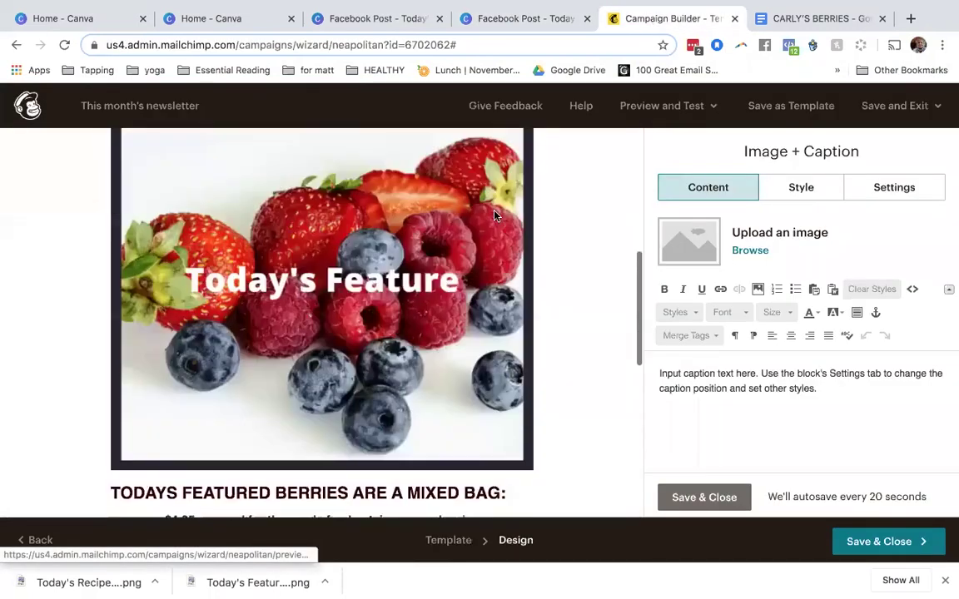
scroll(495, 218, down, 5)
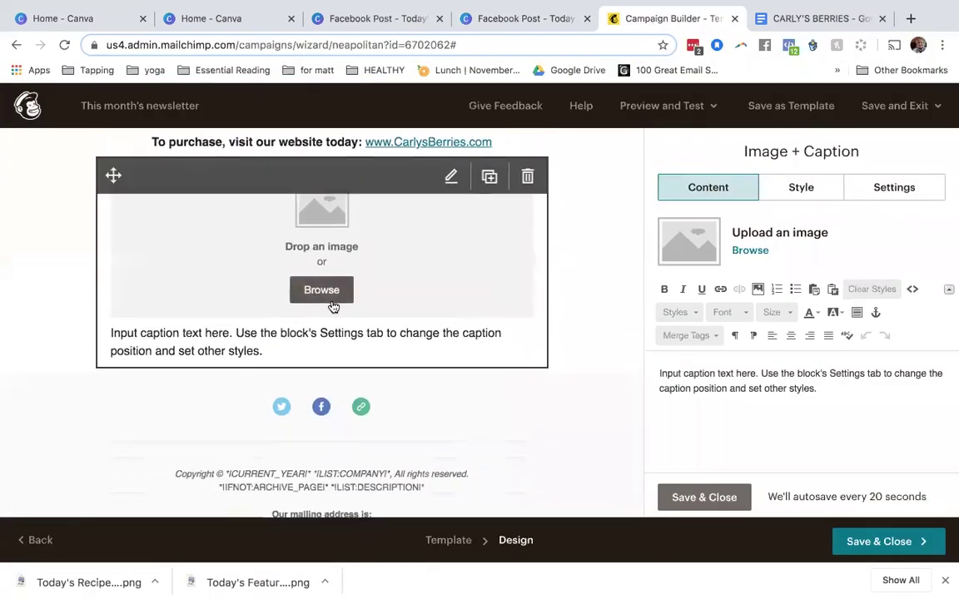
click(750, 251)
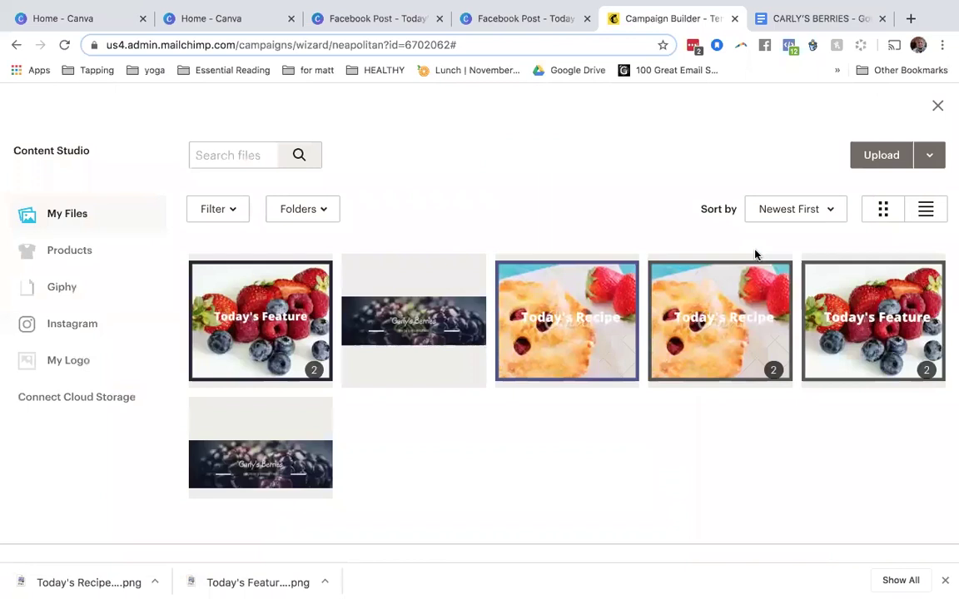
click(868, 157)
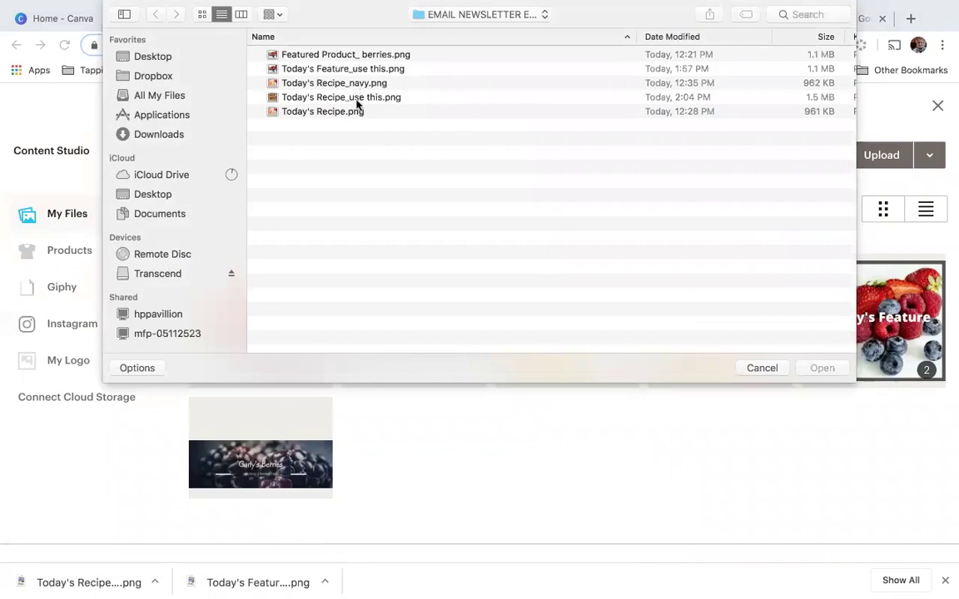
click(355, 97)
click(828, 368)
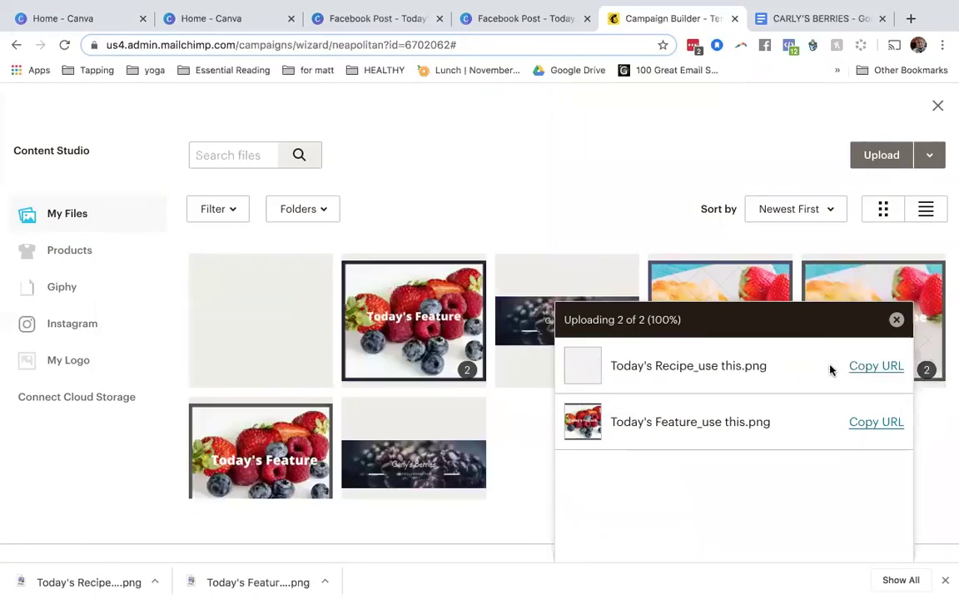
Step: Close the upload list and insert the new apple pie "Today's Recipe" image into the block
click(896, 321)
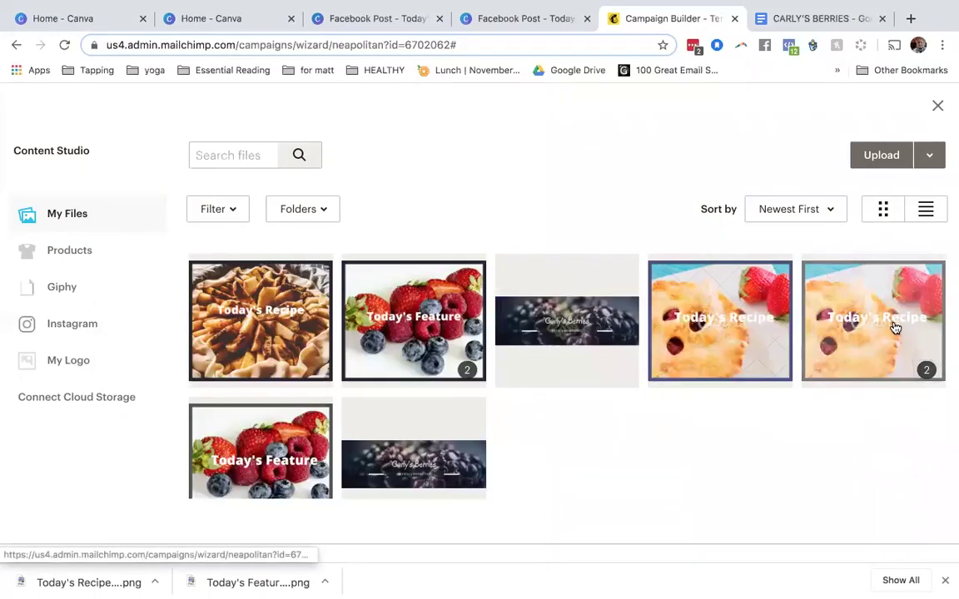
click(291, 320)
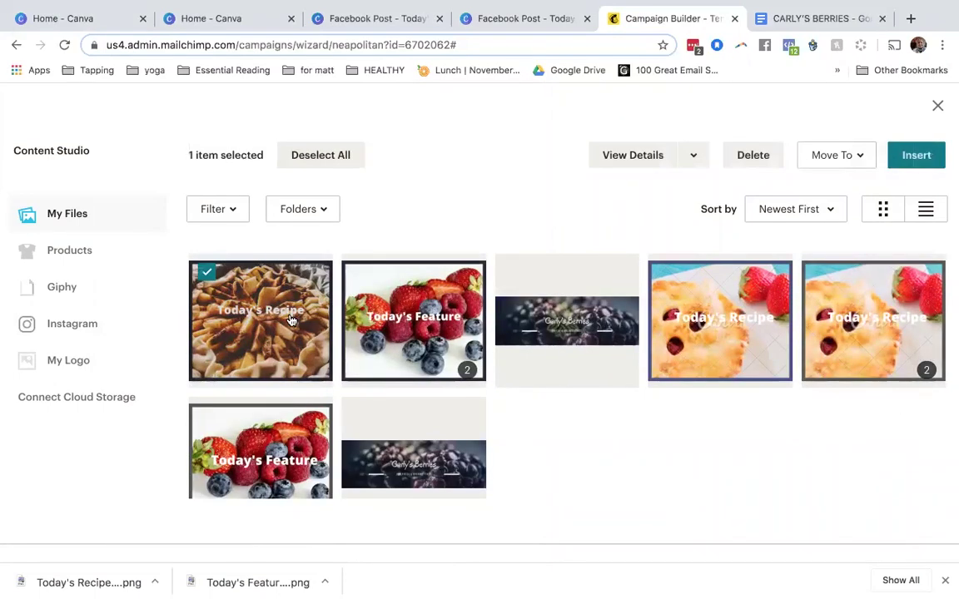
click(916, 156)
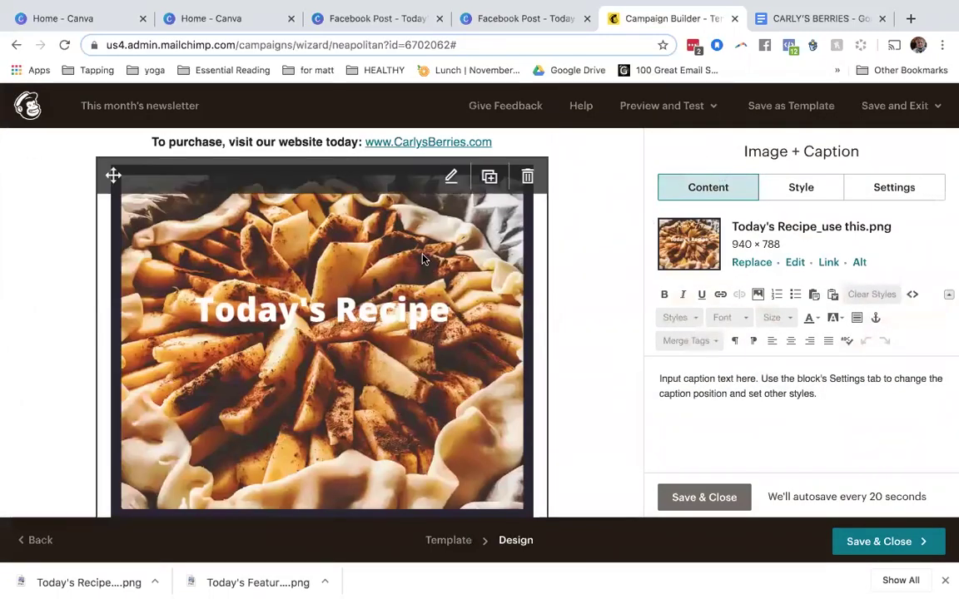
Step: Resize the Today's Recipe image to a width of 600 with its dimensions locked, and save the edited image
click(795, 263)
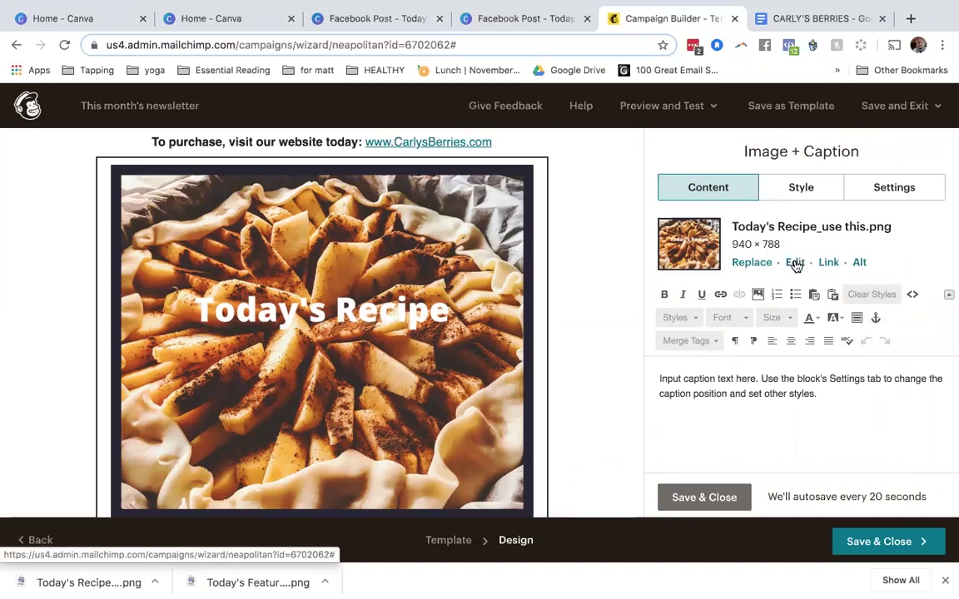
click(795, 264)
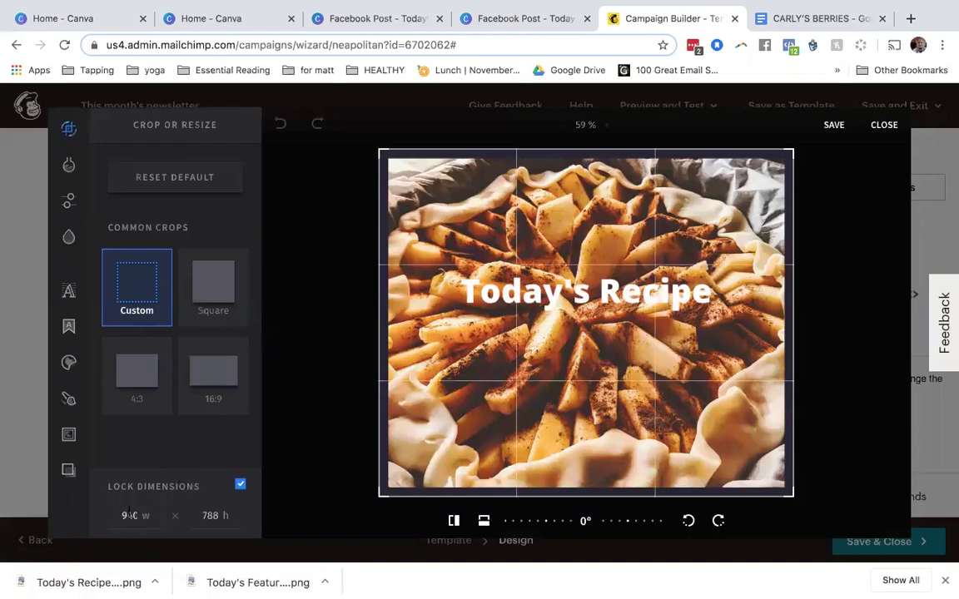
double_click(129, 515)
text(600)
key(Return)
click(832, 125)
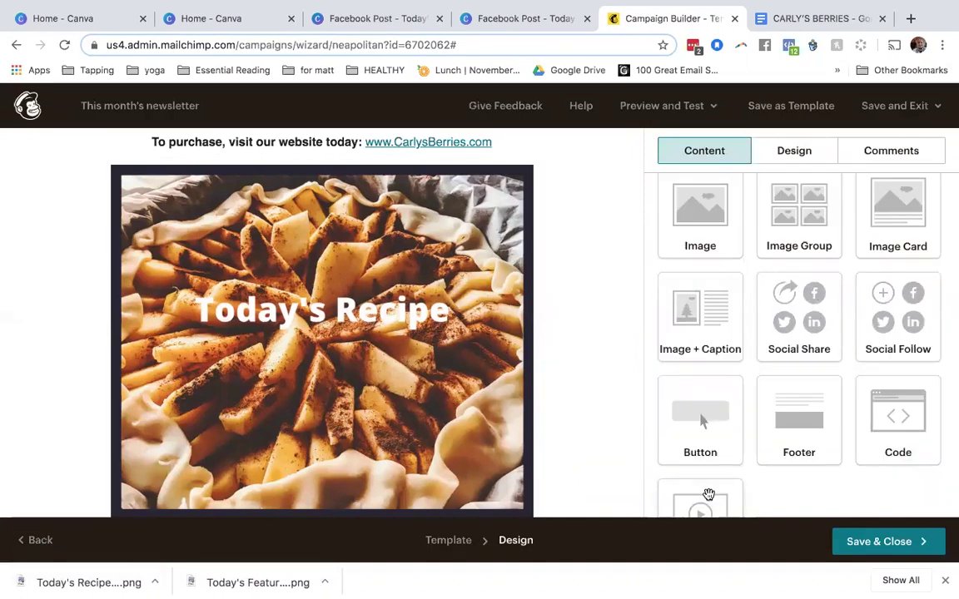
Step: Switch to the CARLY'S BERRIES Google Doc and copy the "STRAWBERRY PIE:" heading with the paragraph below it
scroll(604, 379, down, 3)
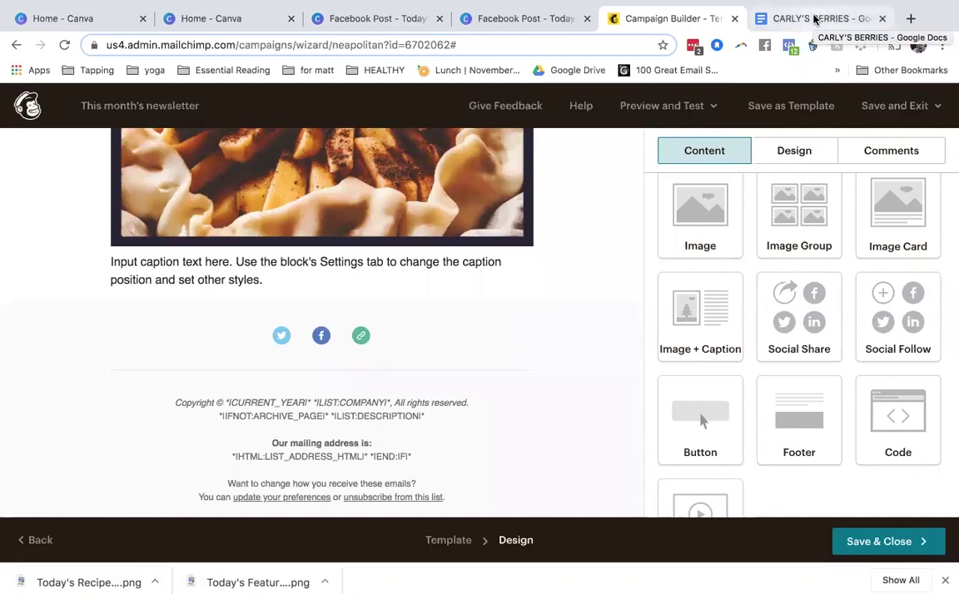
click(814, 18)
scroll(389, 290, down, 5)
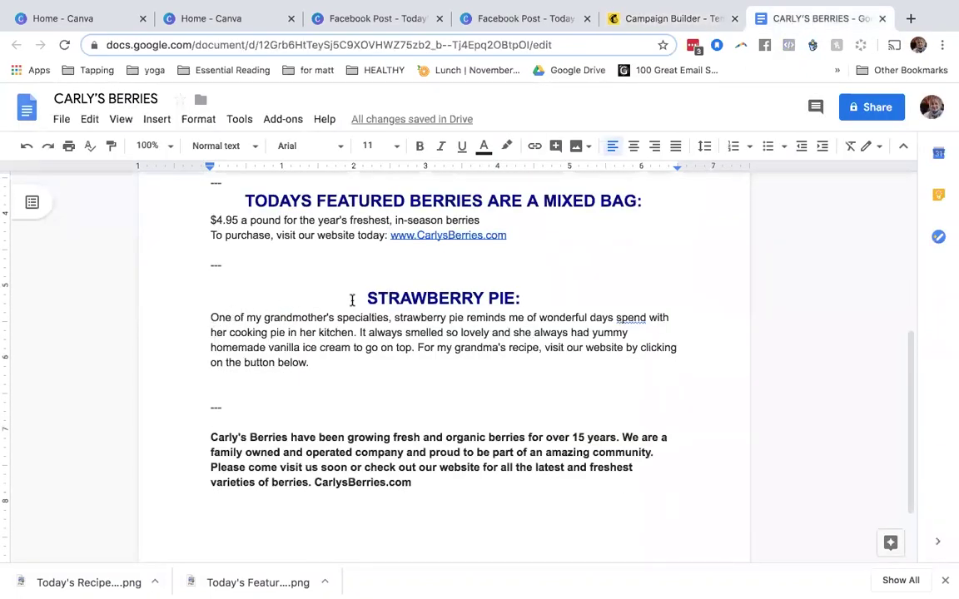
drag(367, 297, 363, 359)
key(super+c)
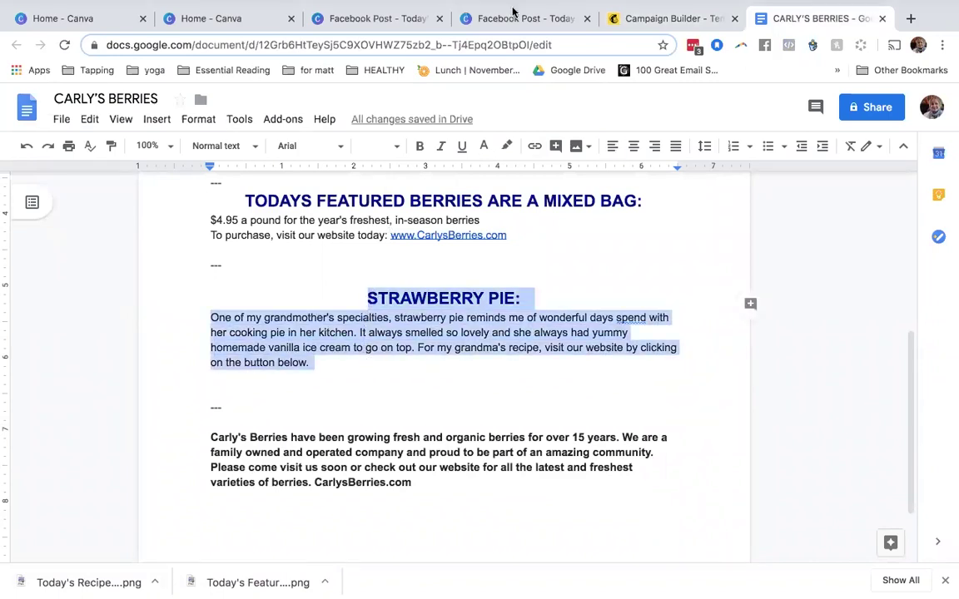
Step: Return to Mailchimp and replace the placeholder caption under the Today's Recipe image with the copied strawberry pie text
click(659, 53)
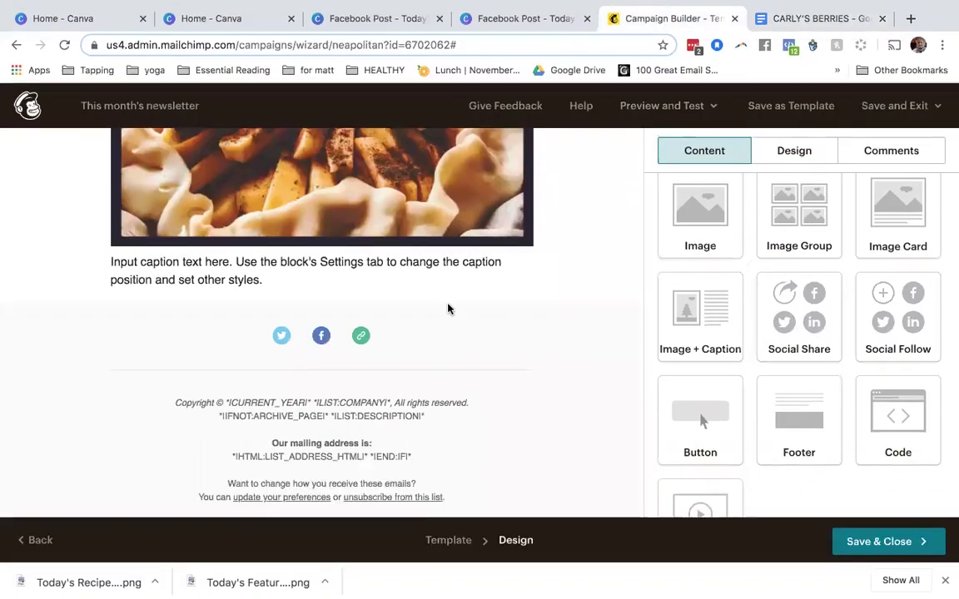
click(419, 252)
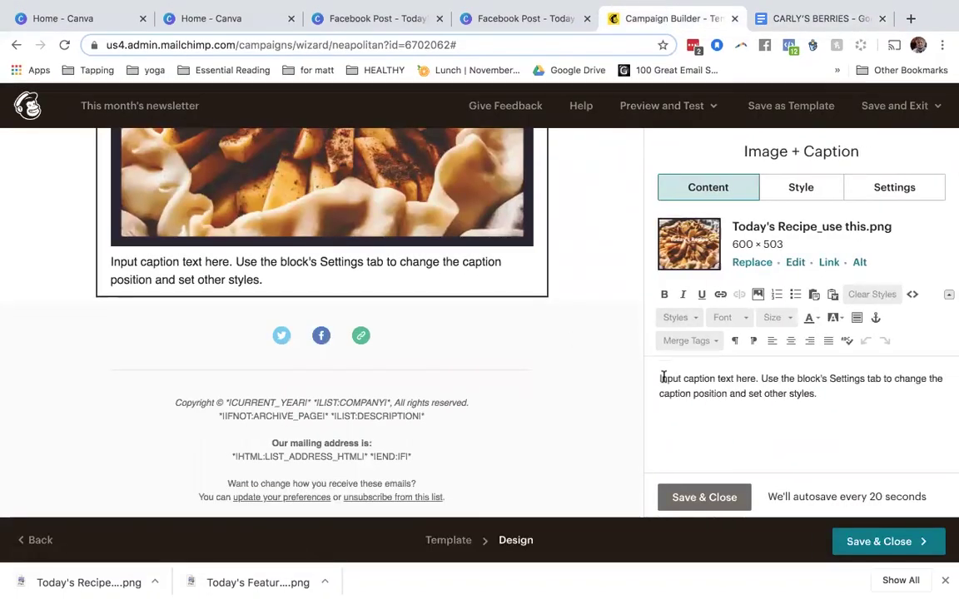
drag(657, 379, 822, 396)
key(super+v)
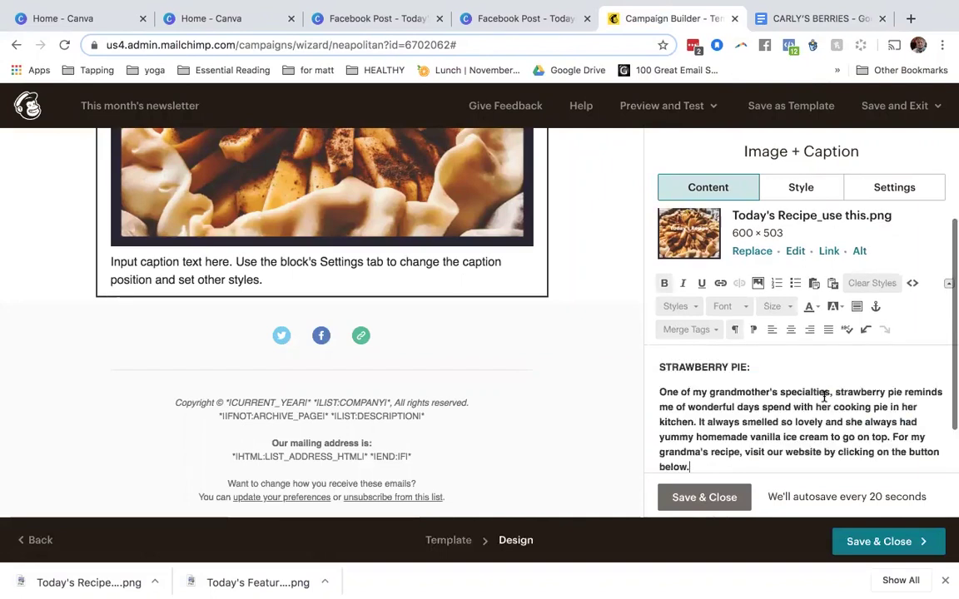
Step: Center the "STRAWBERRY PIE:" heading in the recipe caption, set its font size to 24, and save the block
drag(663, 367, 751, 367)
click(790, 330)
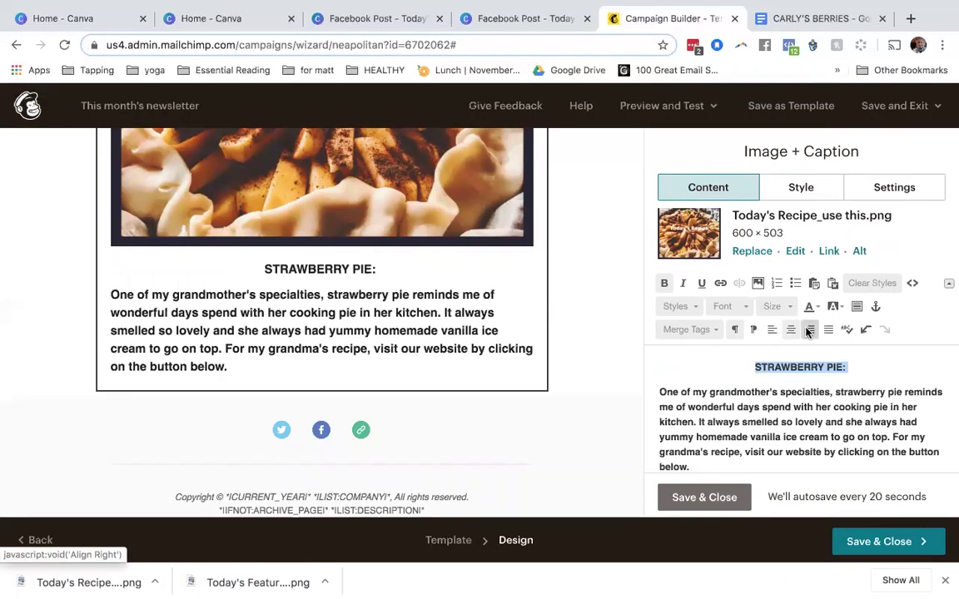
click(789, 329)
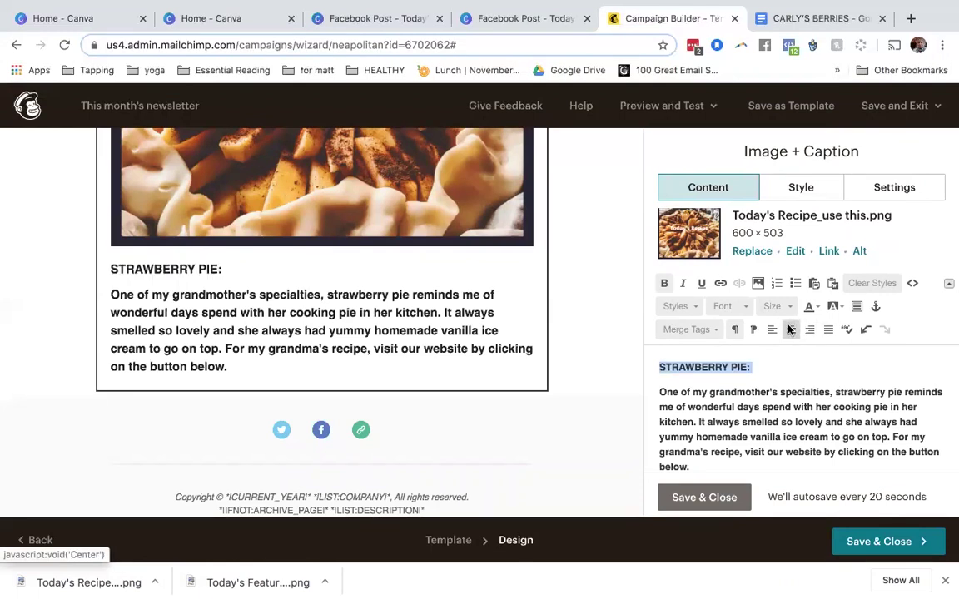
click(790, 330)
click(780, 308)
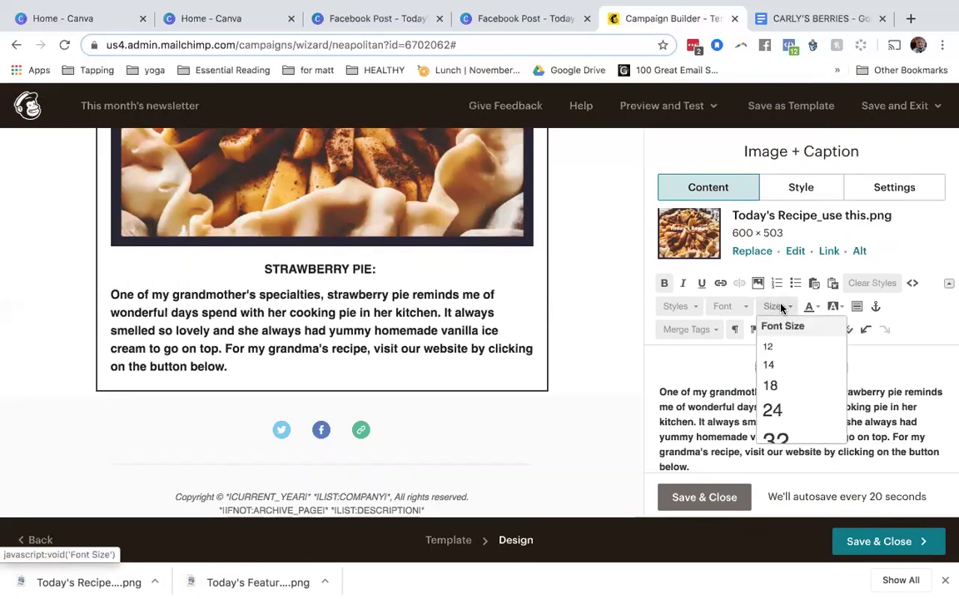
click(775, 410)
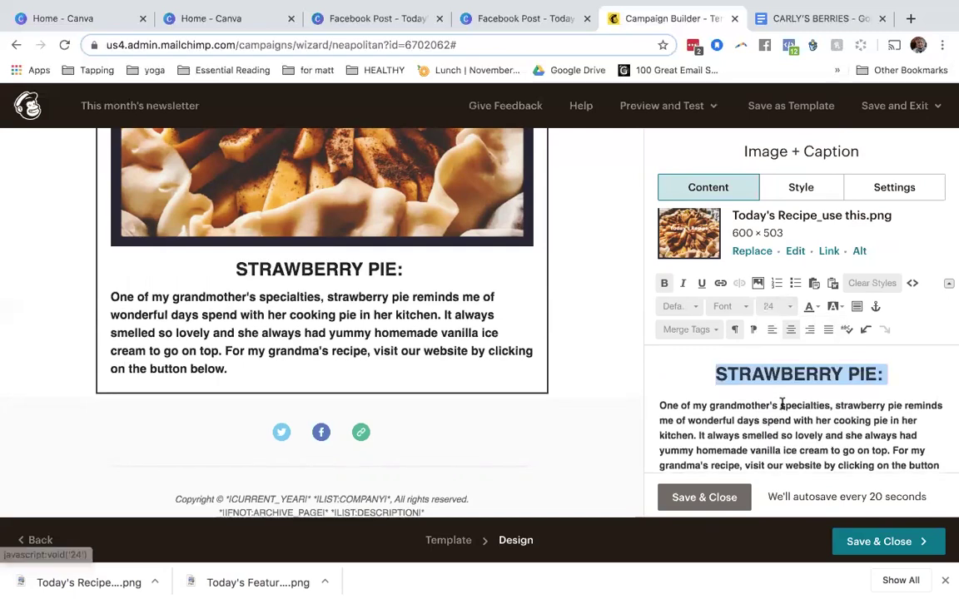
scroll(474, 308, up, 5)
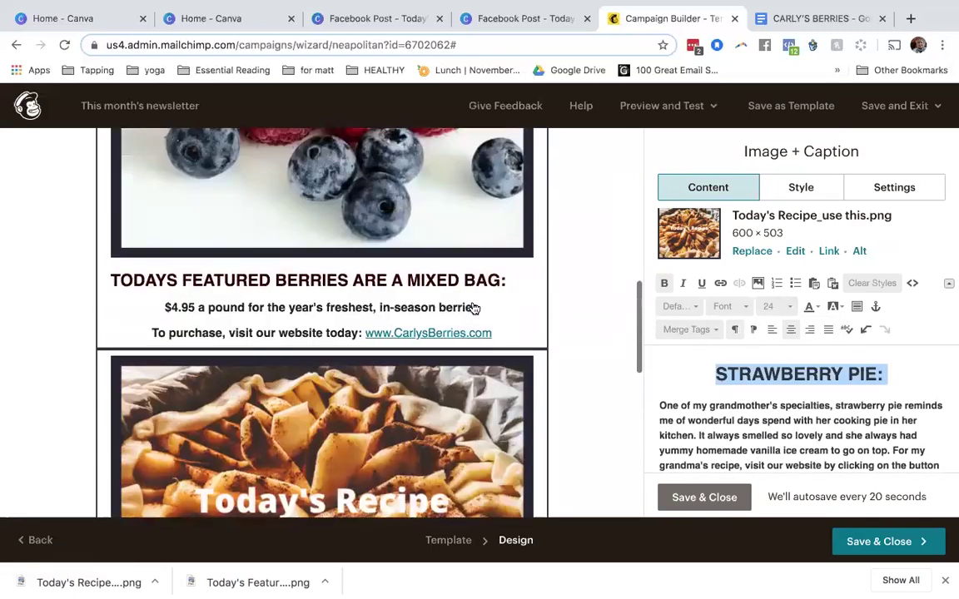
scroll(474, 308, down, 5)
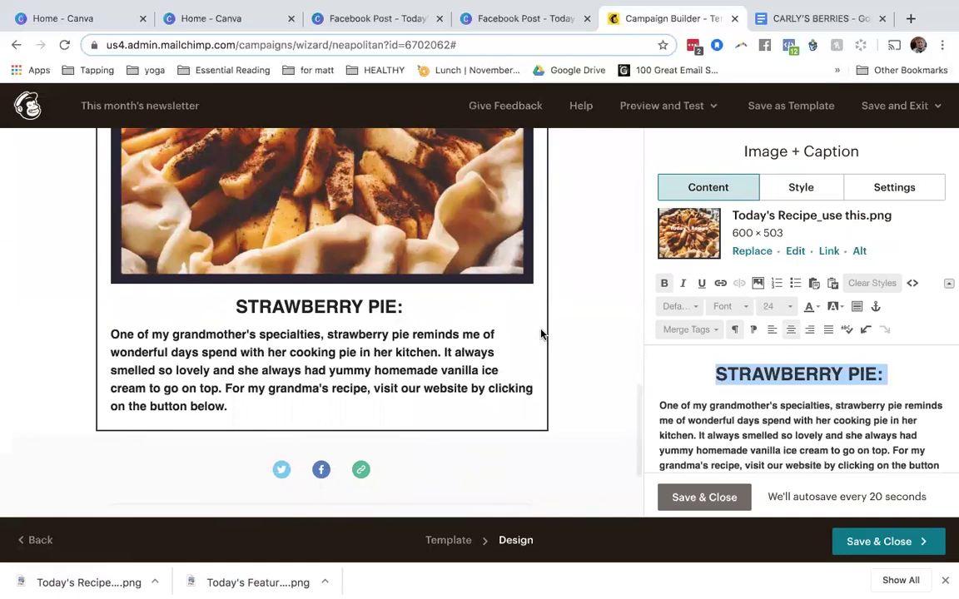
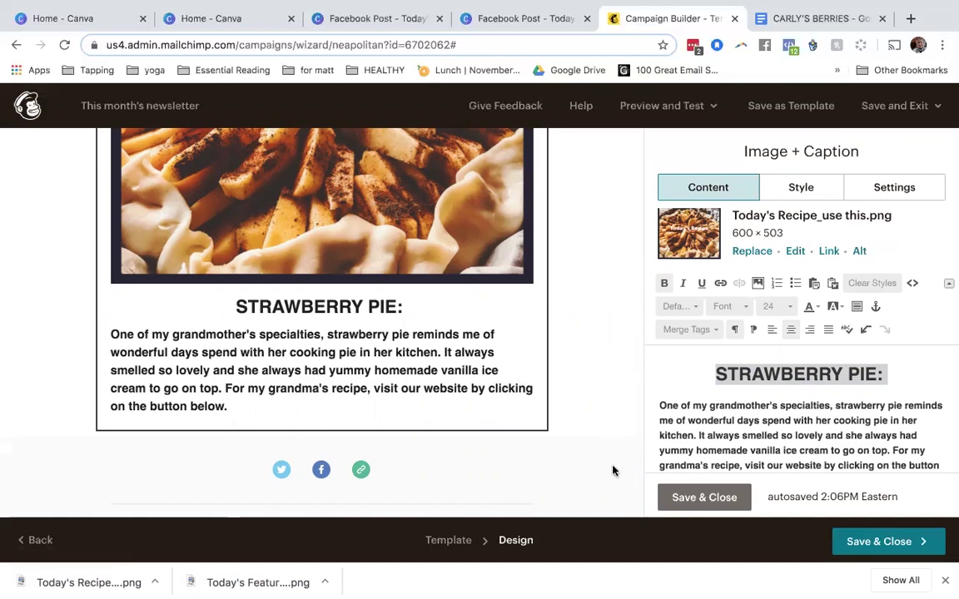
click(704, 497)
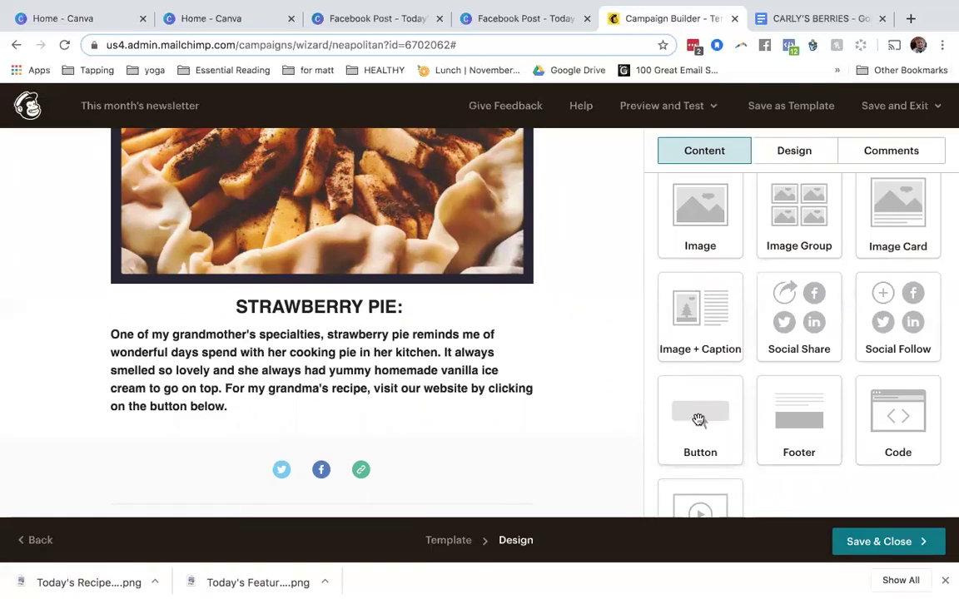
Step: Add a Button block directly below the strawberry pie text and set its button text to "Get Grandma's Recipe"
drag(702, 417, 517, 422)
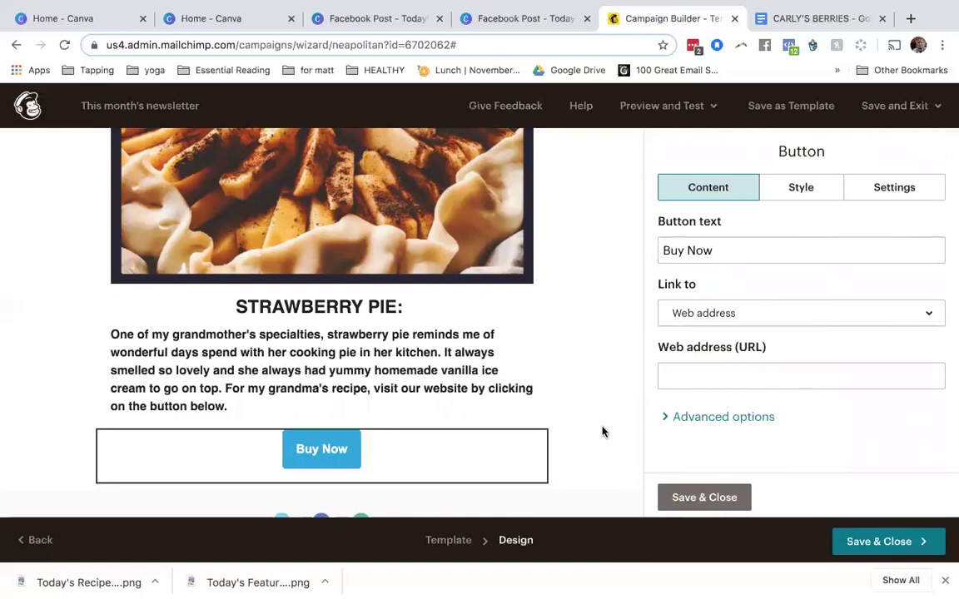
click(719, 249)
key(BackSpace)
key(BackSpace)
key(BackSpace)
key(BackSpace)
key(BackSpace)
key(BackSpace)
key(BackSpace)
text(Get Grandmas's)
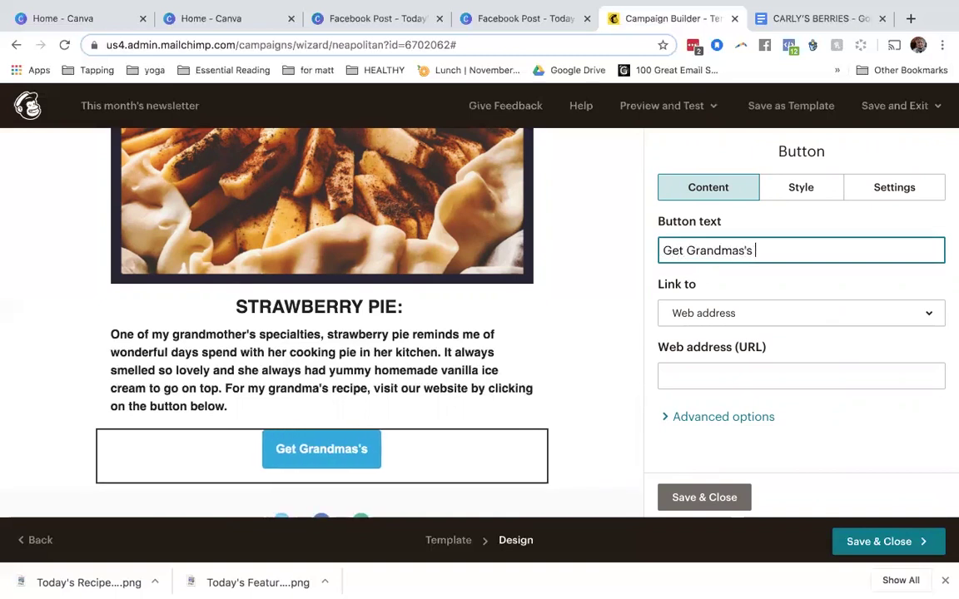
key(BackSpace)
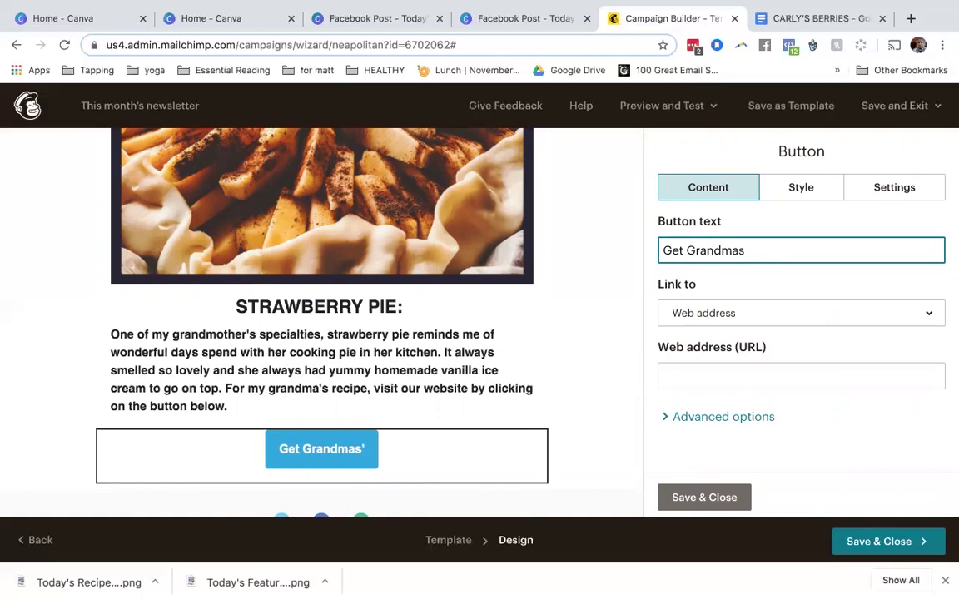
key(BackSpace)
text('s Recipe)
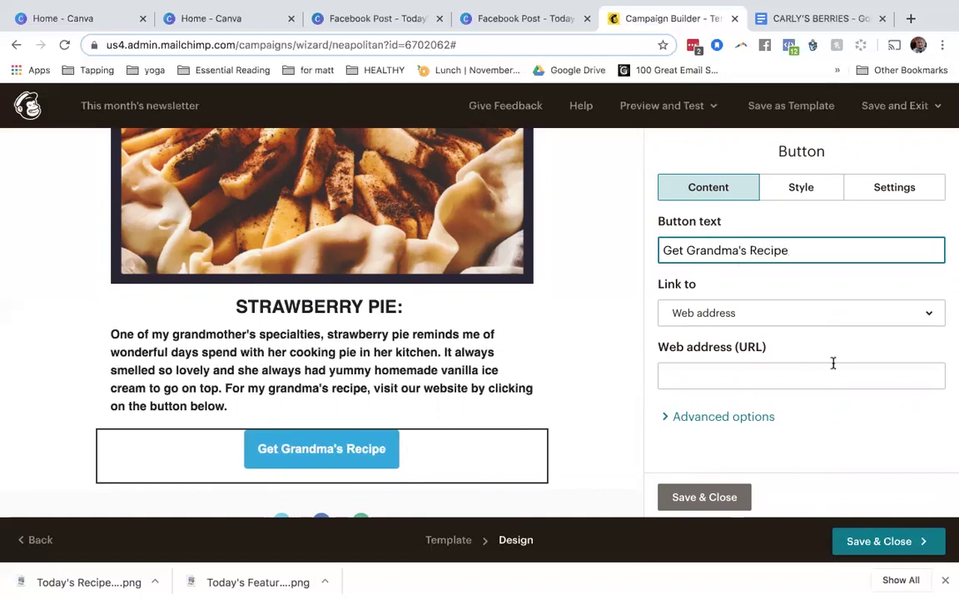
click(795, 317)
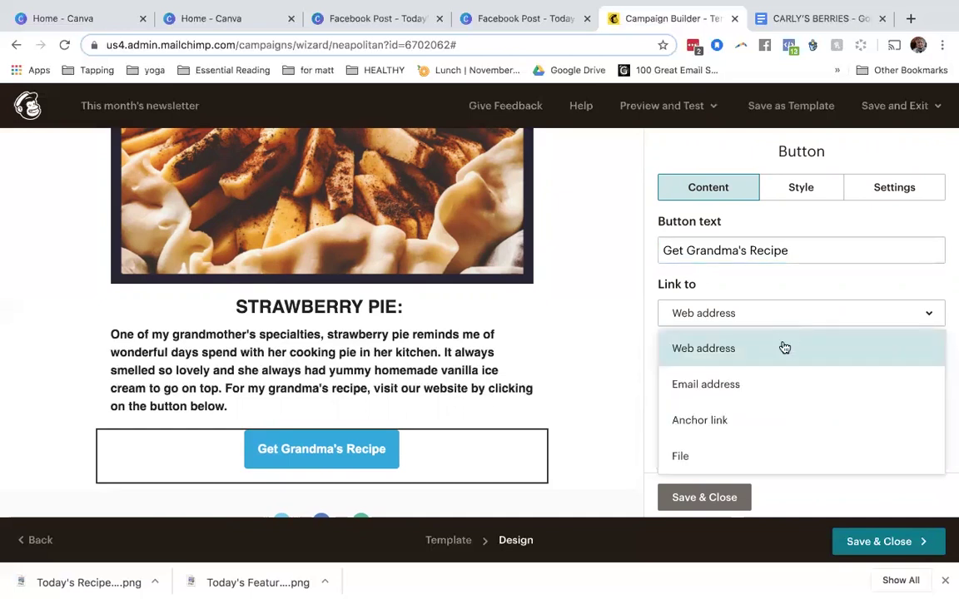
click(783, 345)
click(773, 379)
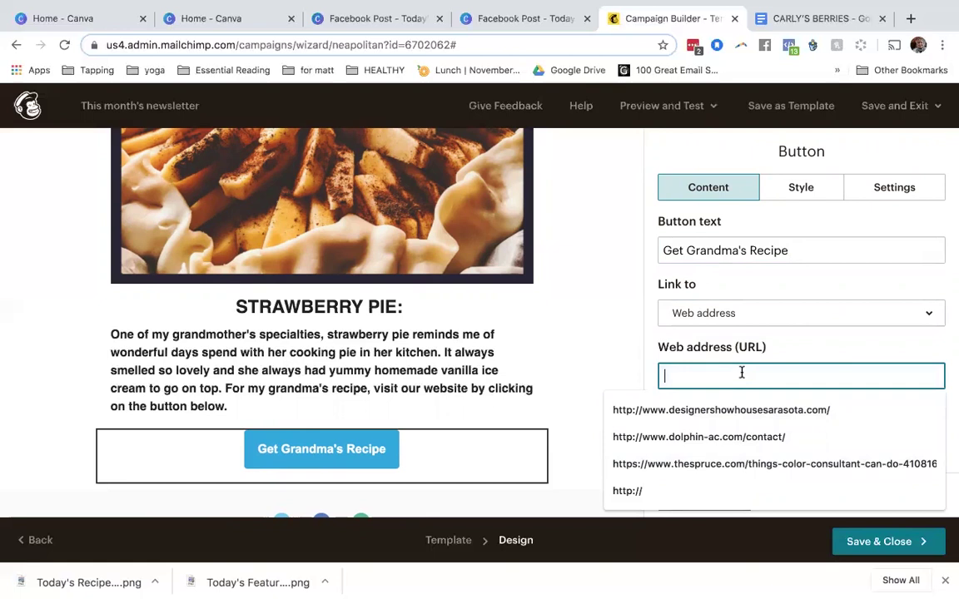
text(https://)
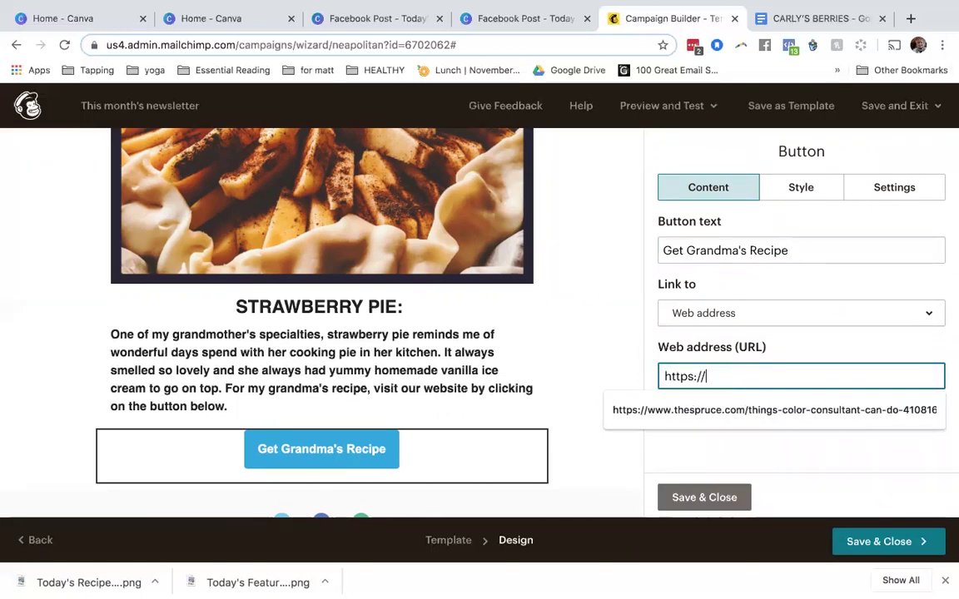
text(carlysberries.com/)
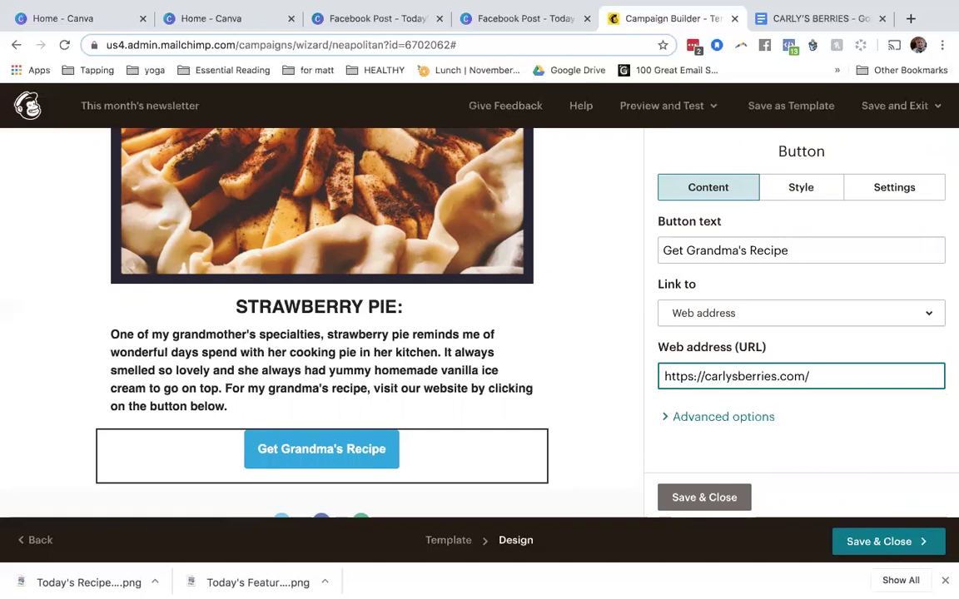
text(g)
key(BackSpace)
text(stre)
key(BackSpace)
text(awberrypie)
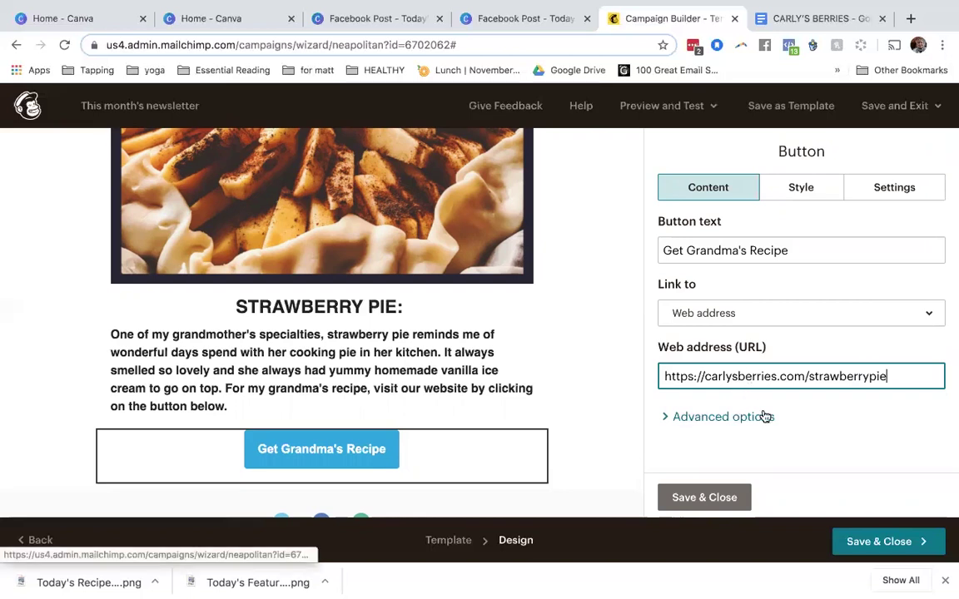
click(649, 393)
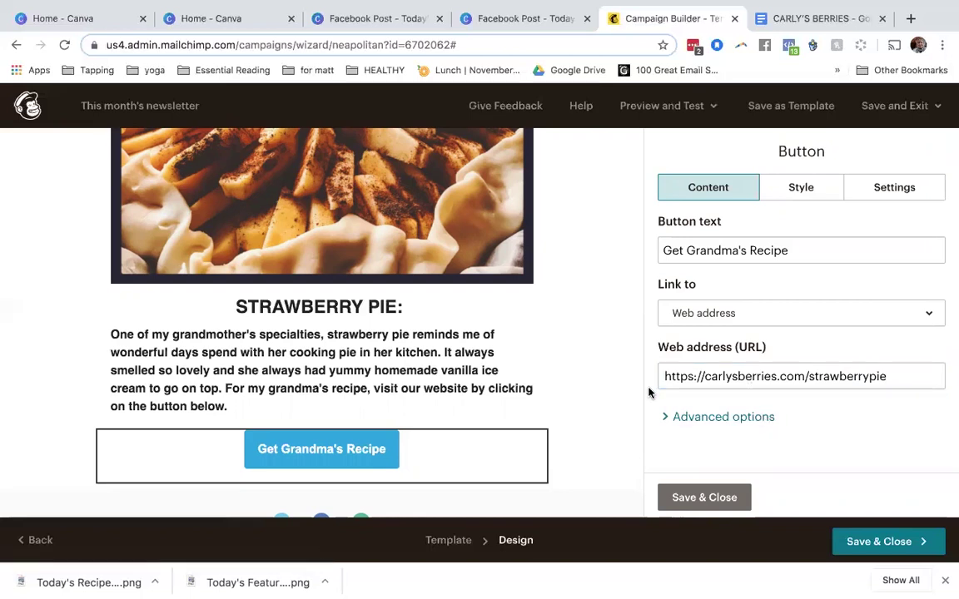
Step: Review the advanced options of the button's link, including whether it opens in a new window, and collapse them again
click(726, 419)
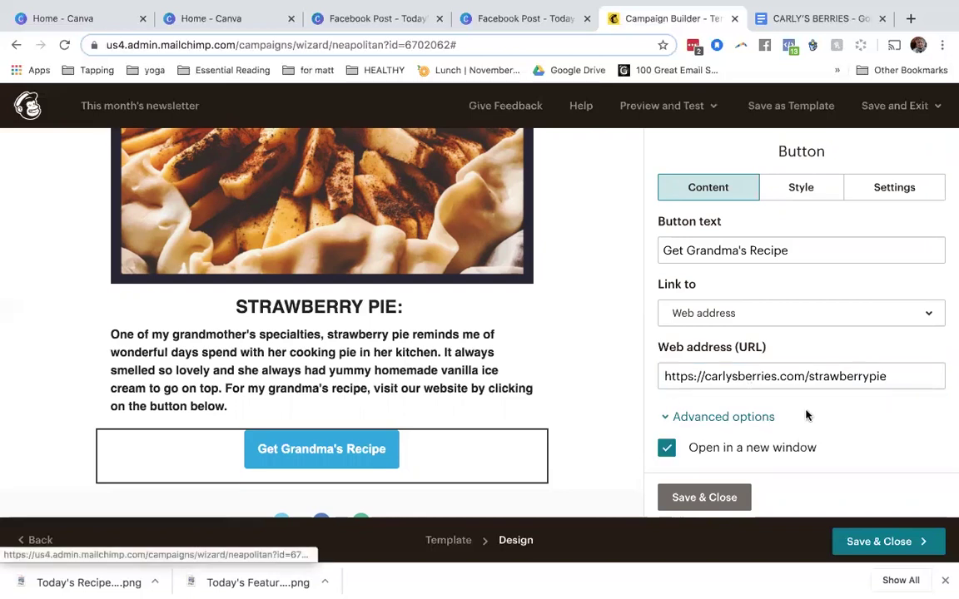
scroll(805, 415, down, 2)
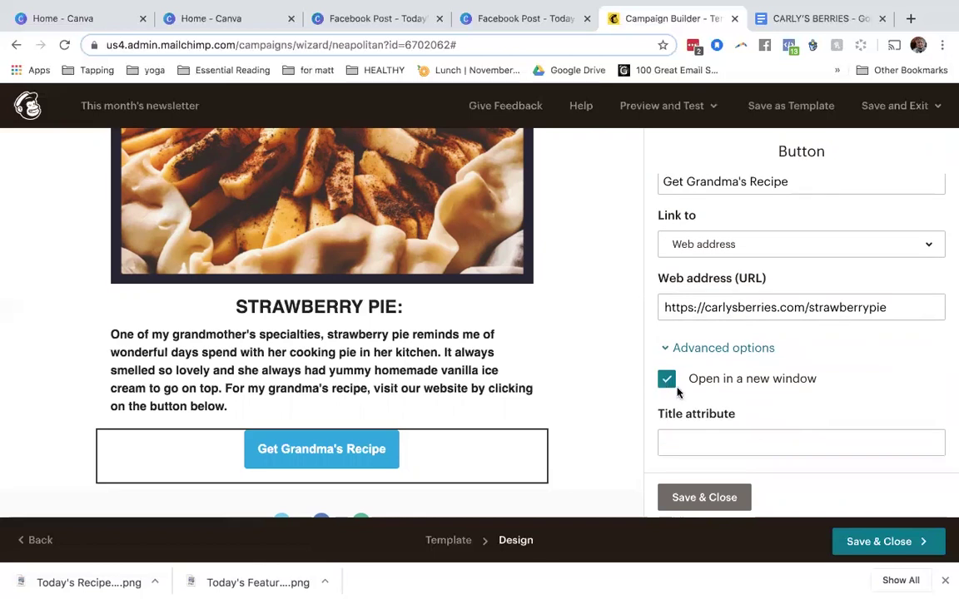
click(668, 351)
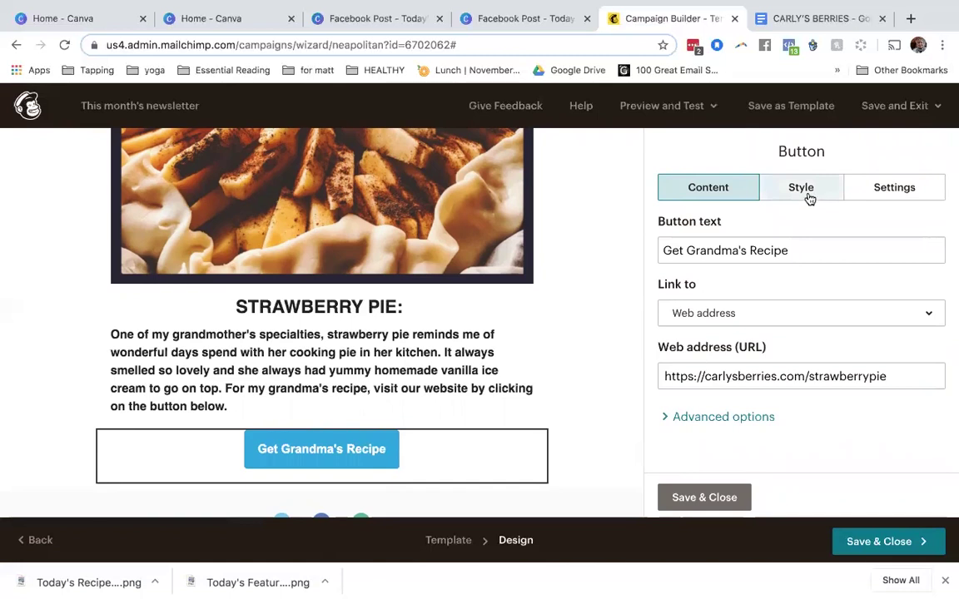
scroll(797, 348, down, 1)
scroll(796, 349, up, 1)
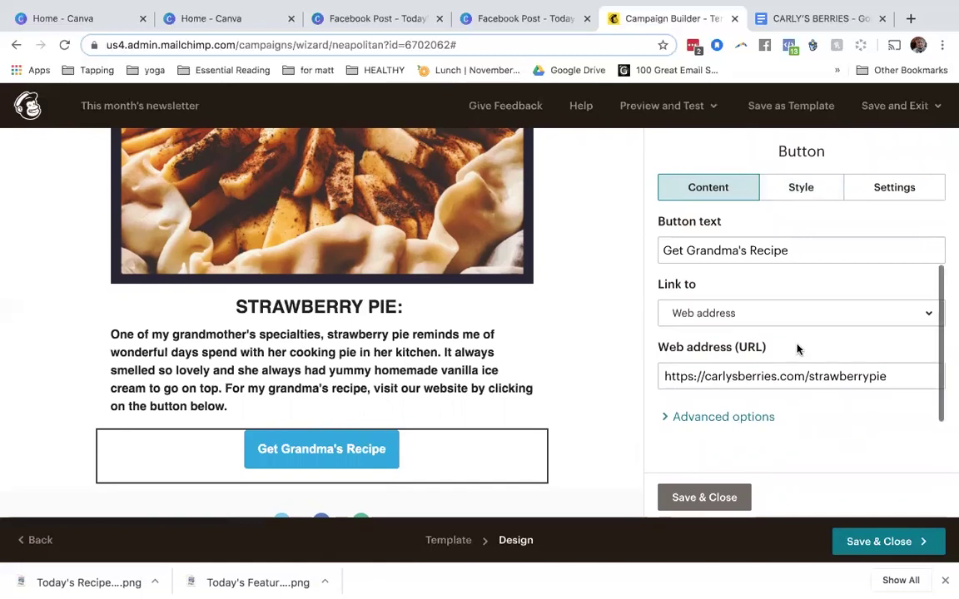
Step: Open the button's background color for editing in its style settings
click(801, 188)
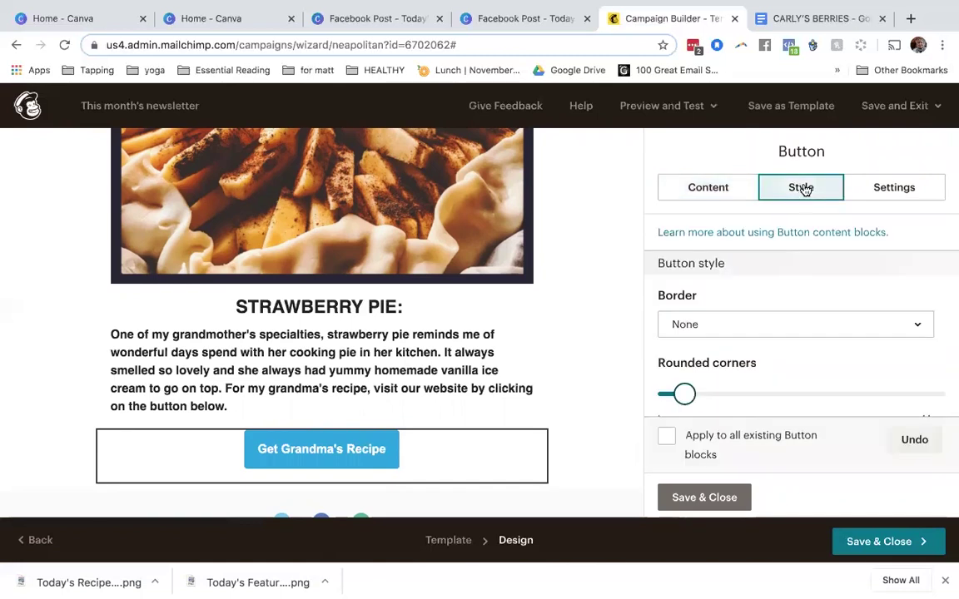
scroll(809, 351, down, 2)
scroll(809, 352, down, 1)
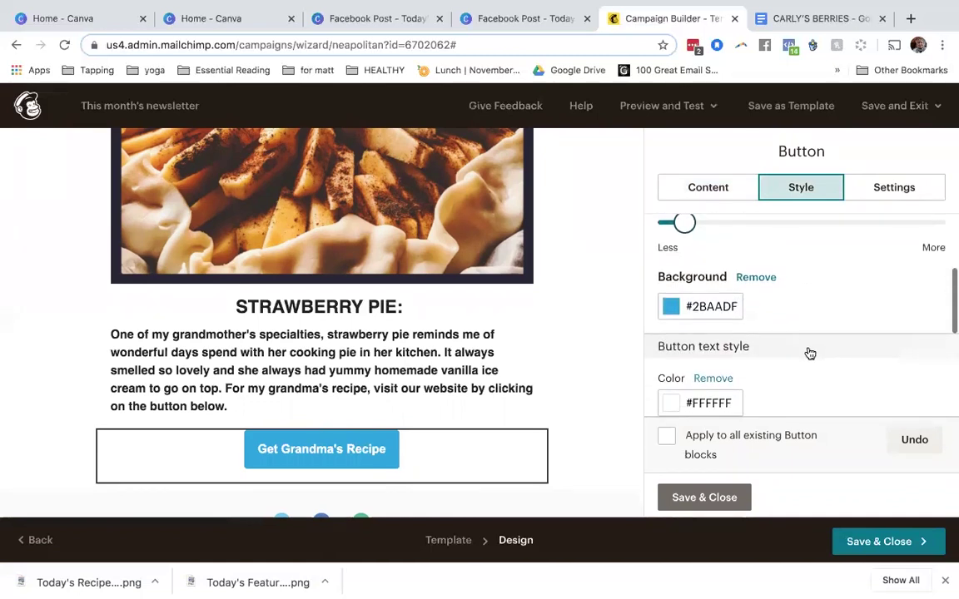
click(718, 311)
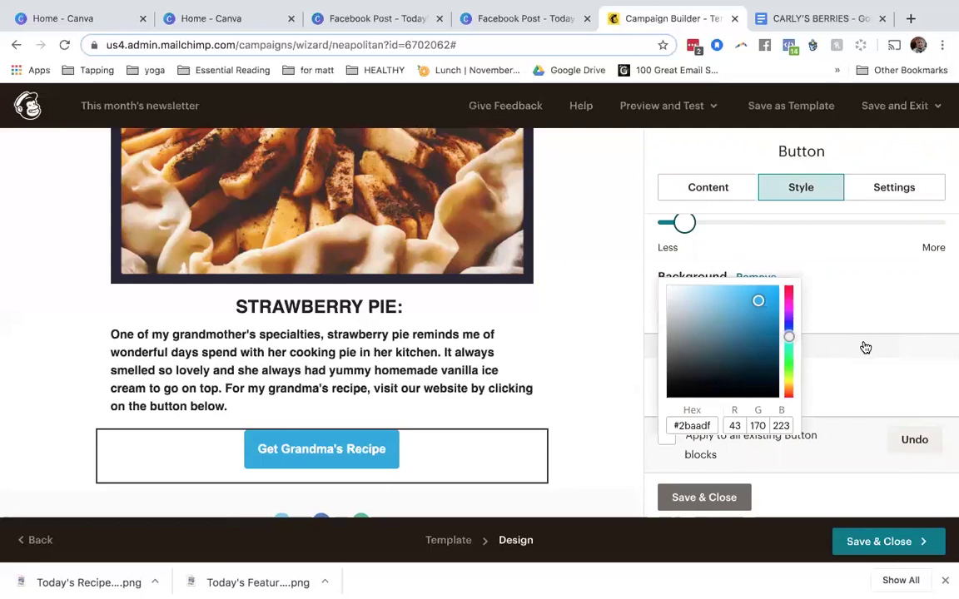
scroll(861, 348, down, 1)
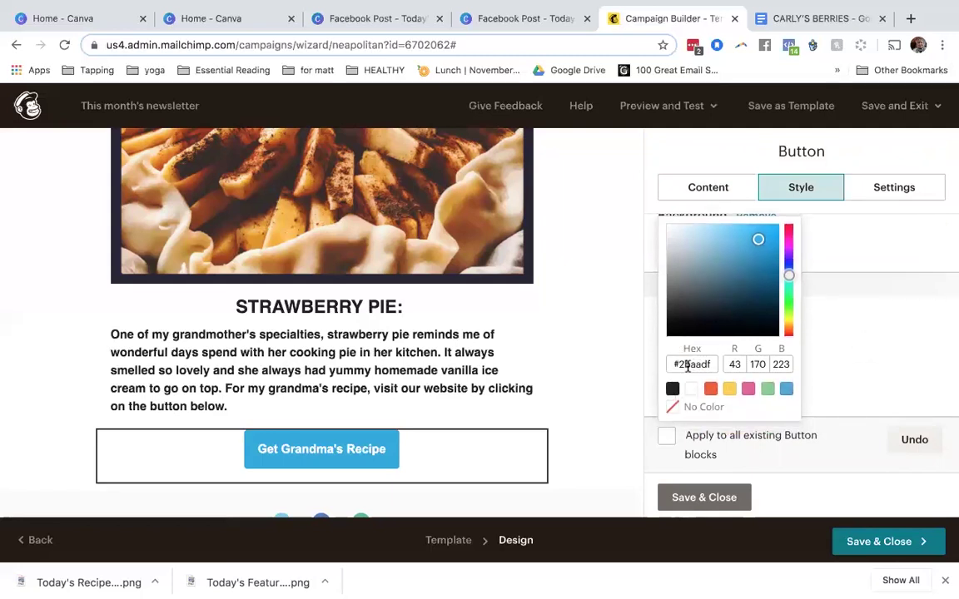
Step: Switch to the CARLY'S BERRIES Google Doc and copy the blue/purple logo color code 272534
click(820, 18)
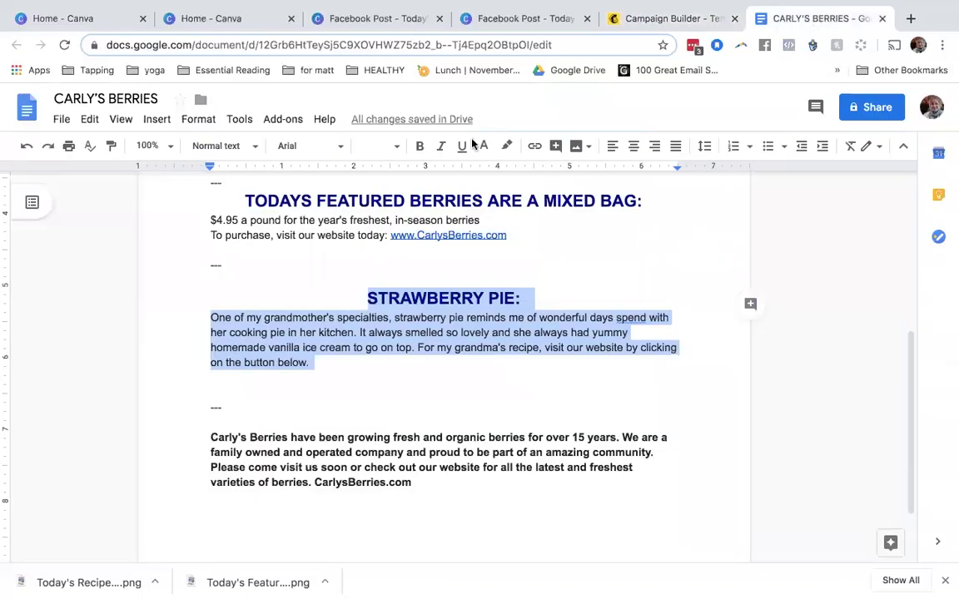
scroll(495, 252, up, 5)
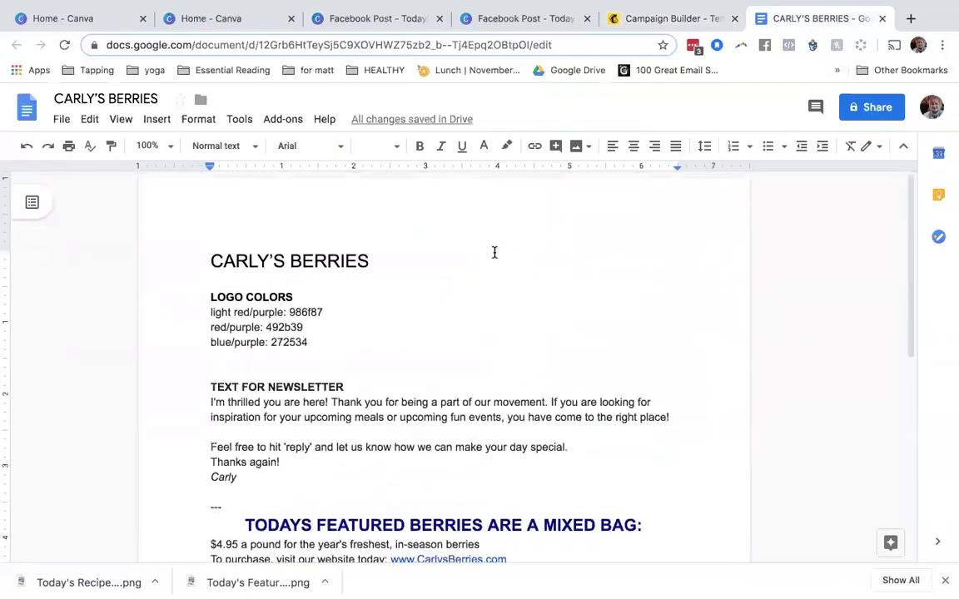
double_click(290, 339)
key(ctrl+c)
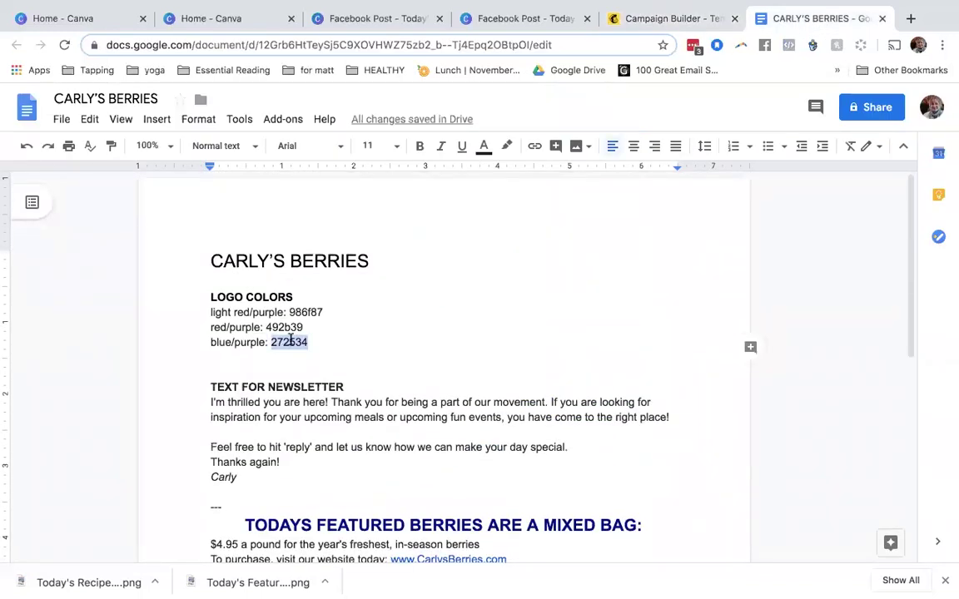
Step: Return to Mailchimp and set the button's background color to the copied hex value #272534
click(648, 23)
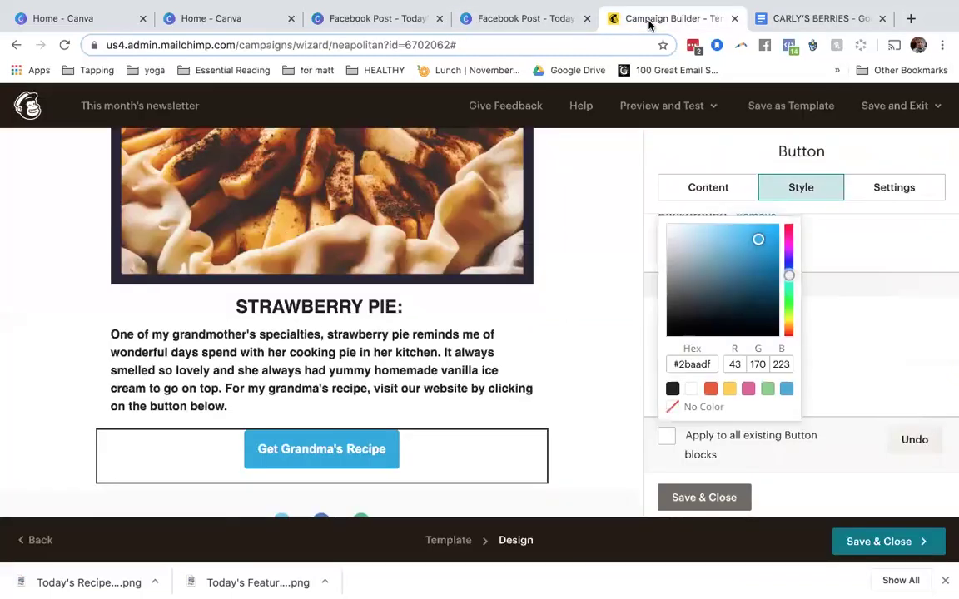
double_click(694, 364)
key(ctrl+v)
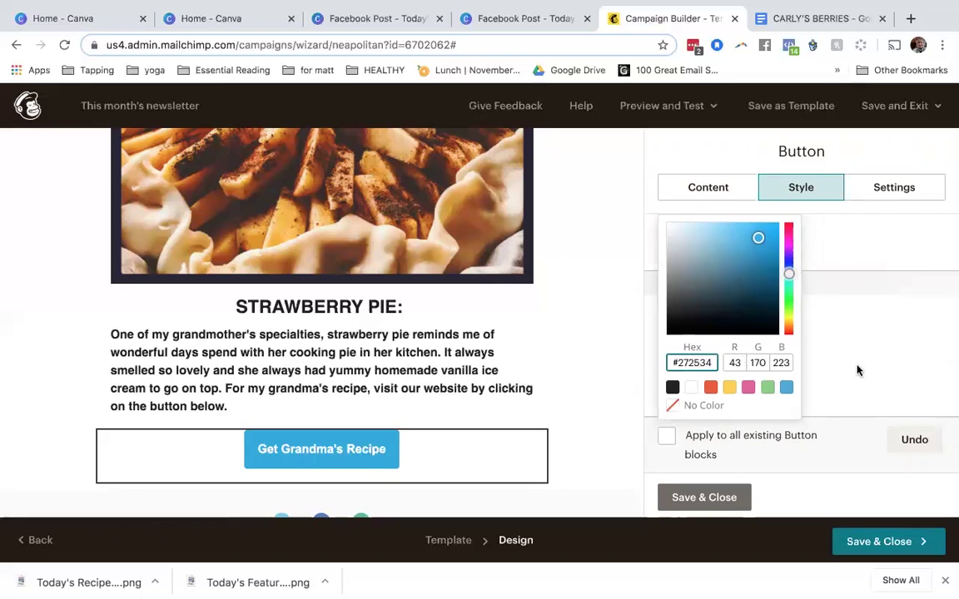
key(Return)
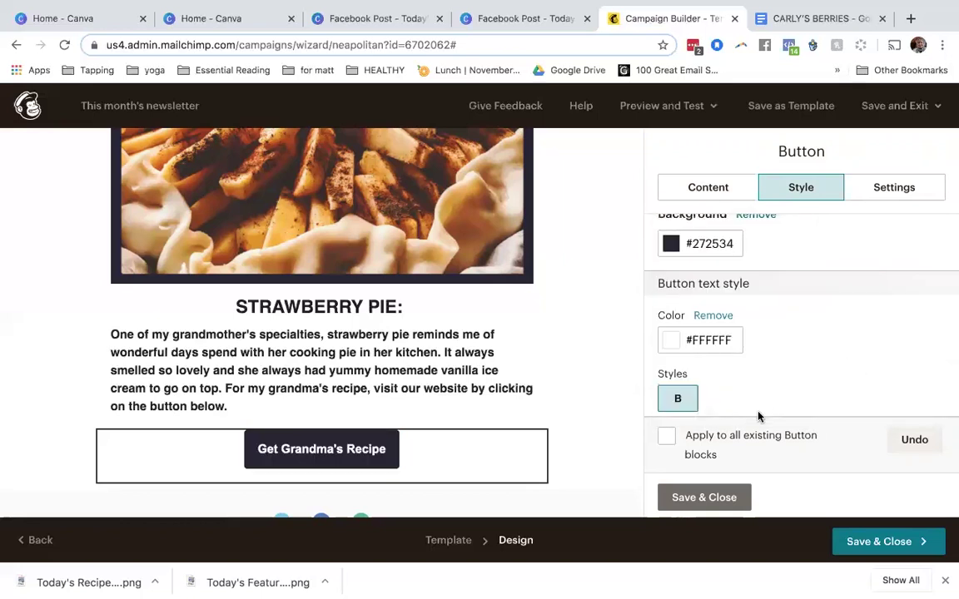
Step: Increase the button's rounded corners to about a third of the available range
scroll(790, 359, down, 6)
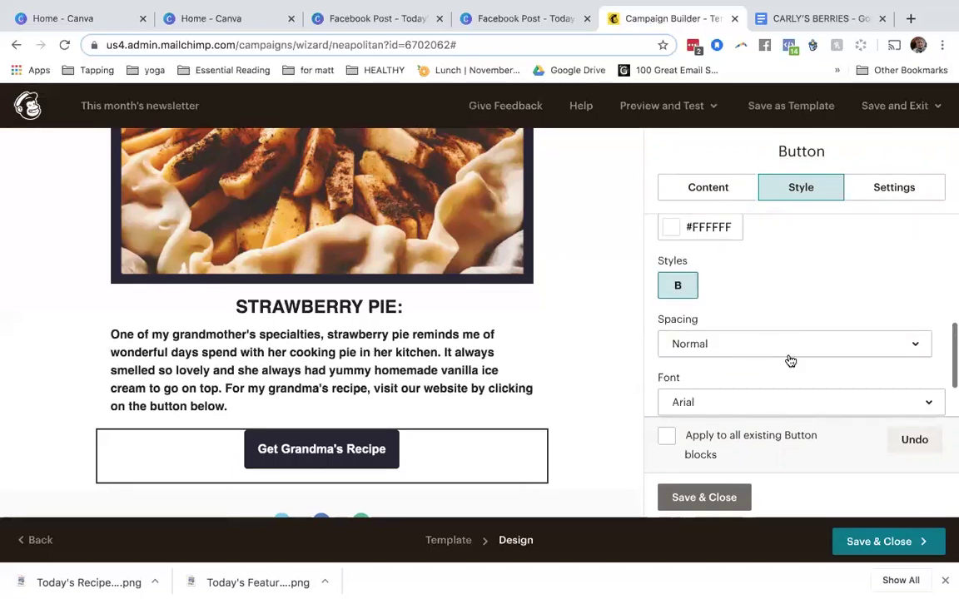
scroll(790, 359, up, 8)
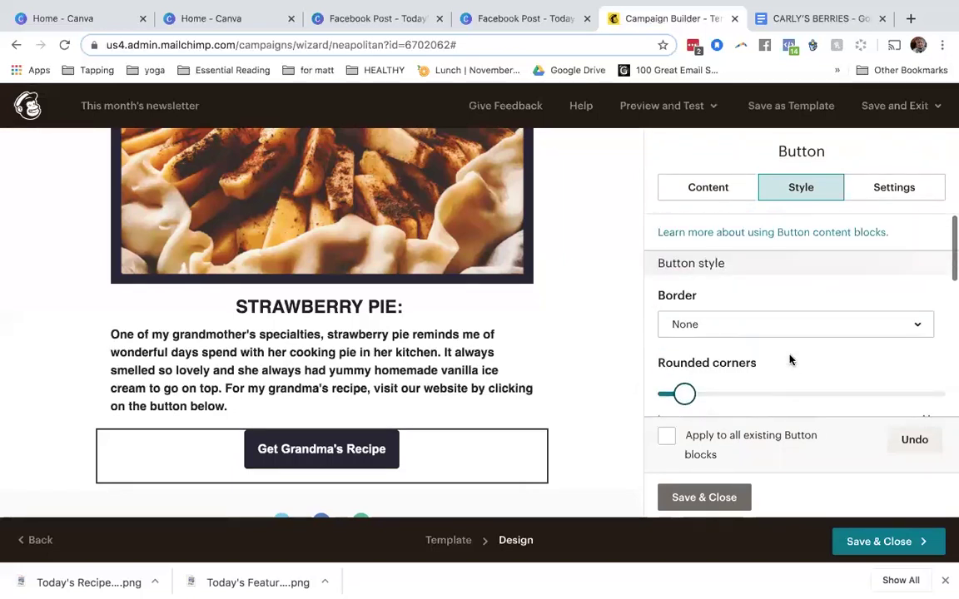
drag(684, 395, 763, 398)
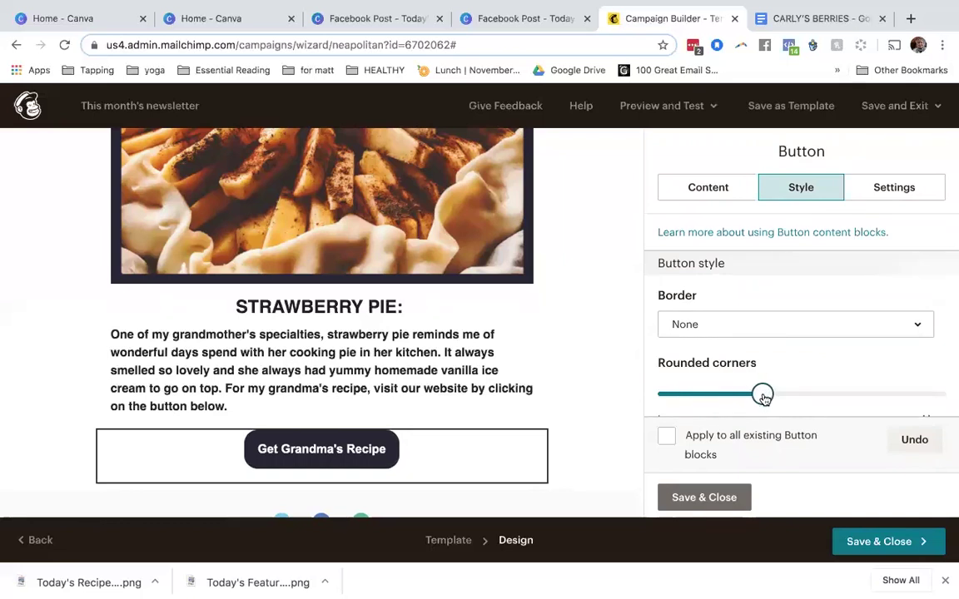
Step: Save and close the settings of the "Get Grandma's Recipe" button block
scroll(789, 349, down, 1)
click(701, 496)
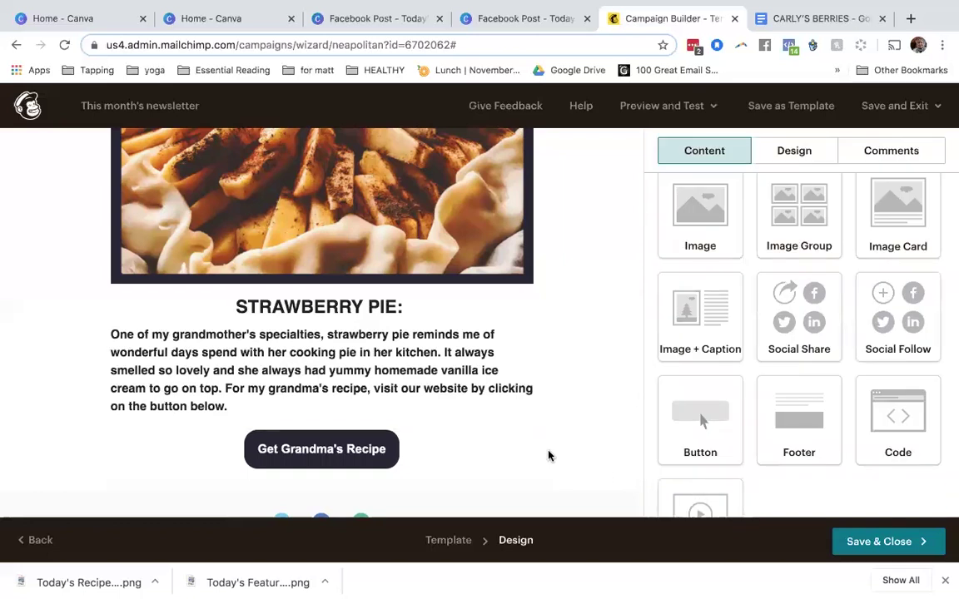
scroll(581, 425, down, 3)
scroll(581, 425, up, 4)
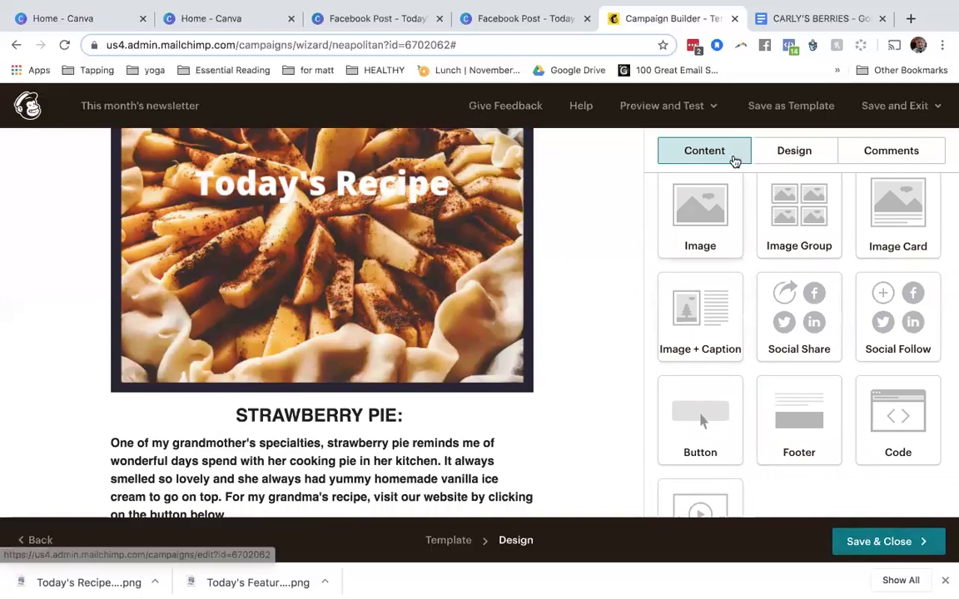
Step: Preview the newsletter in desktop view from the header down to the recipe button, and exit the preview
click(676, 104)
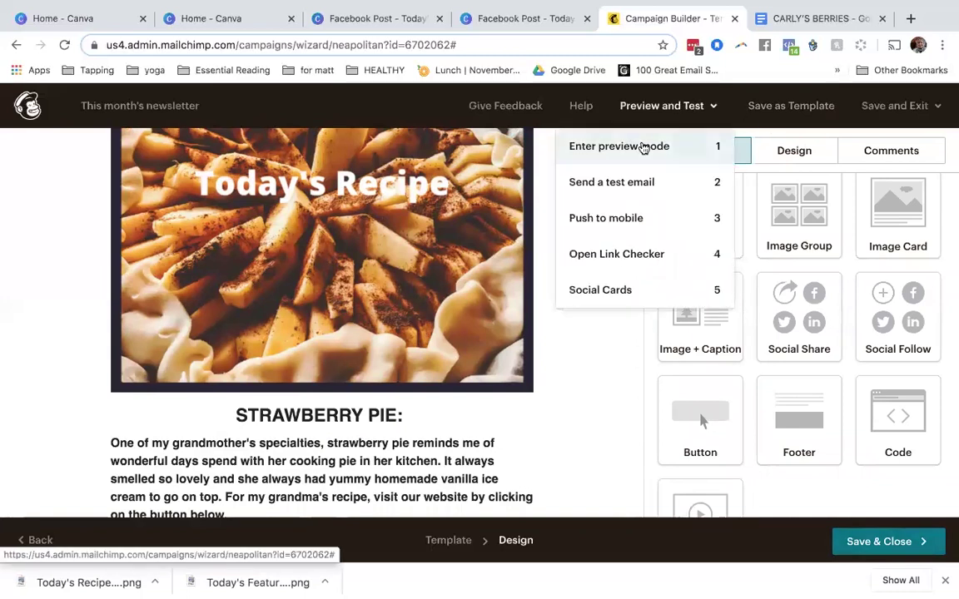
click(641, 146)
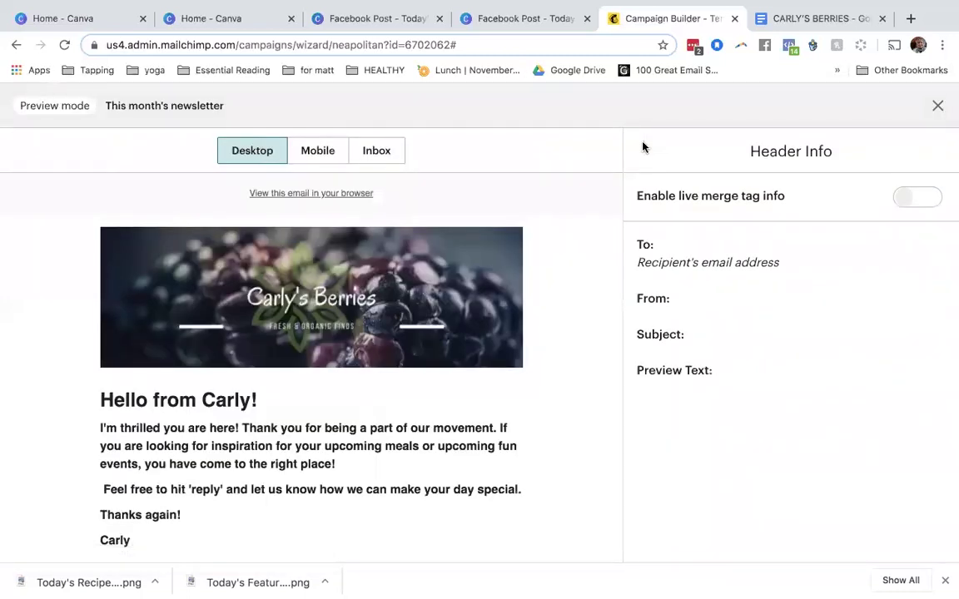
scroll(541, 363, down, 5)
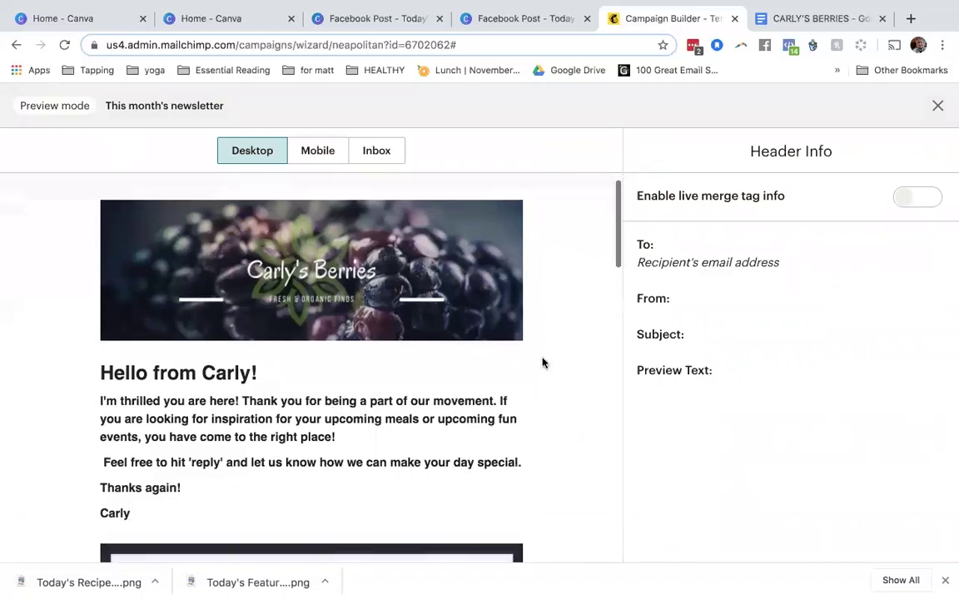
scroll(542, 363, down, 4)
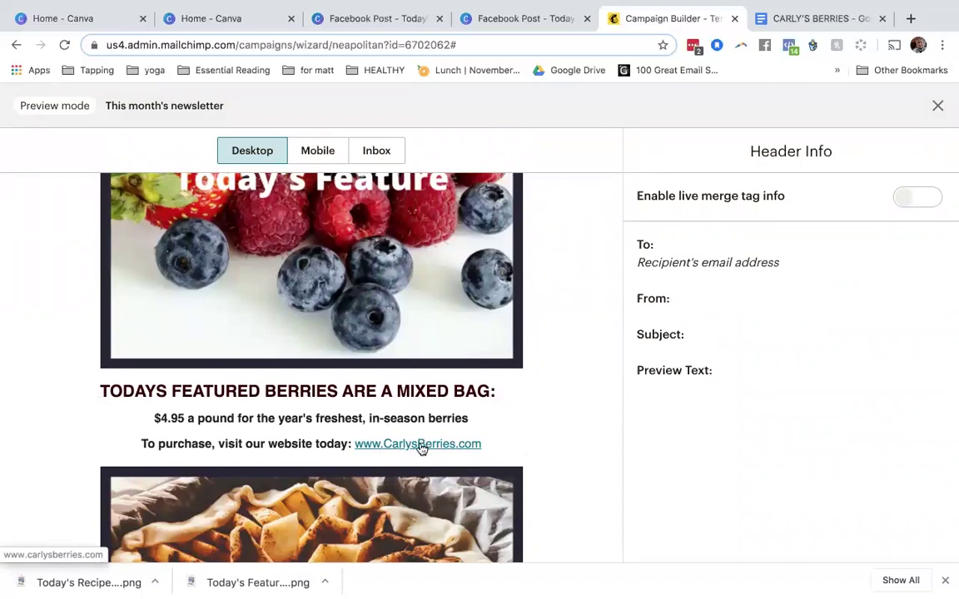
scroll(513, 433, down, 1)
scroll(513, 432, down, 8)
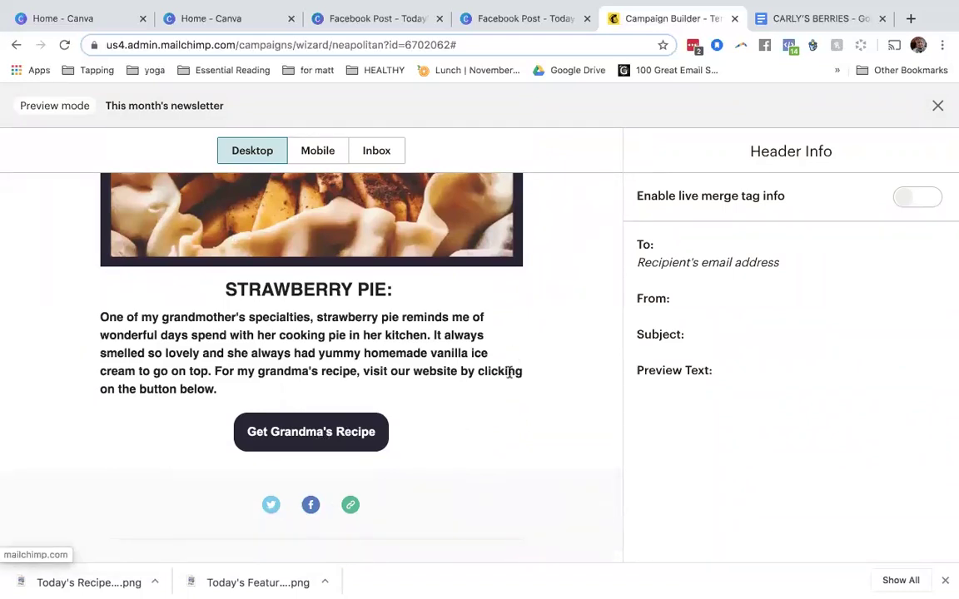
click(937, 108)
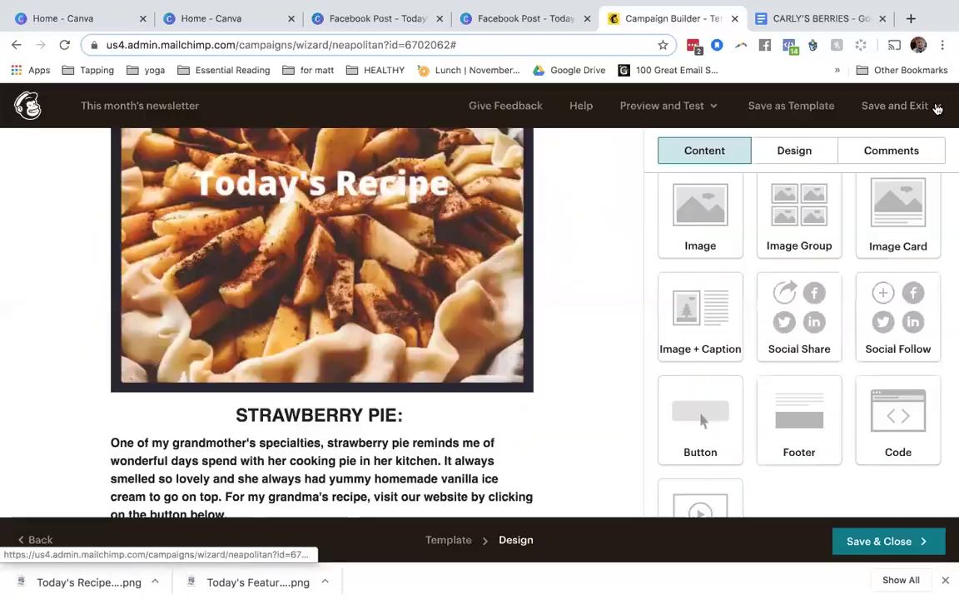
Step: Open the Social Follow block in the footer for editing and add an Email service after the Website link
scroll(590, 268, down, 5)
mouse_move(306, 329)
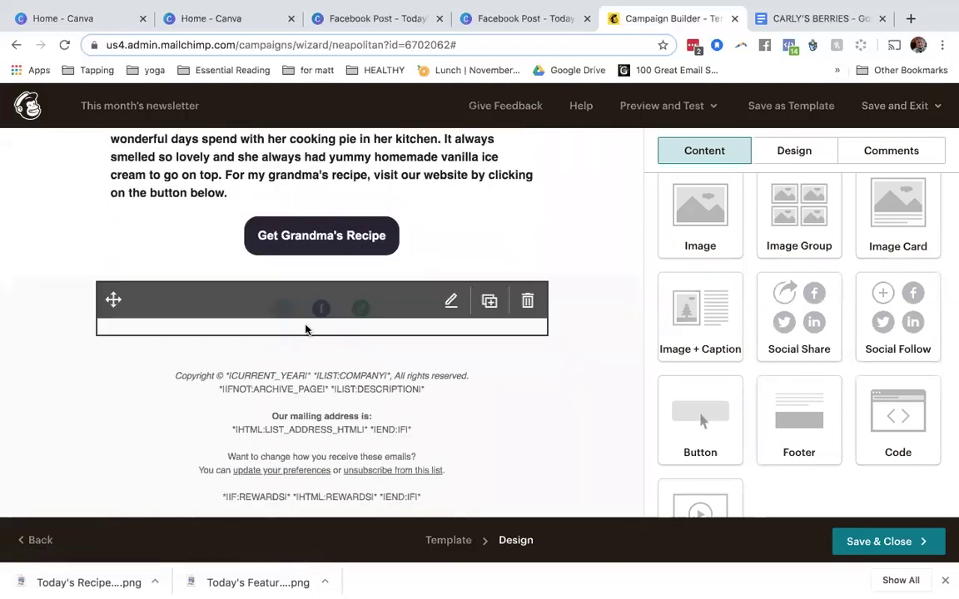
click(449, 303)
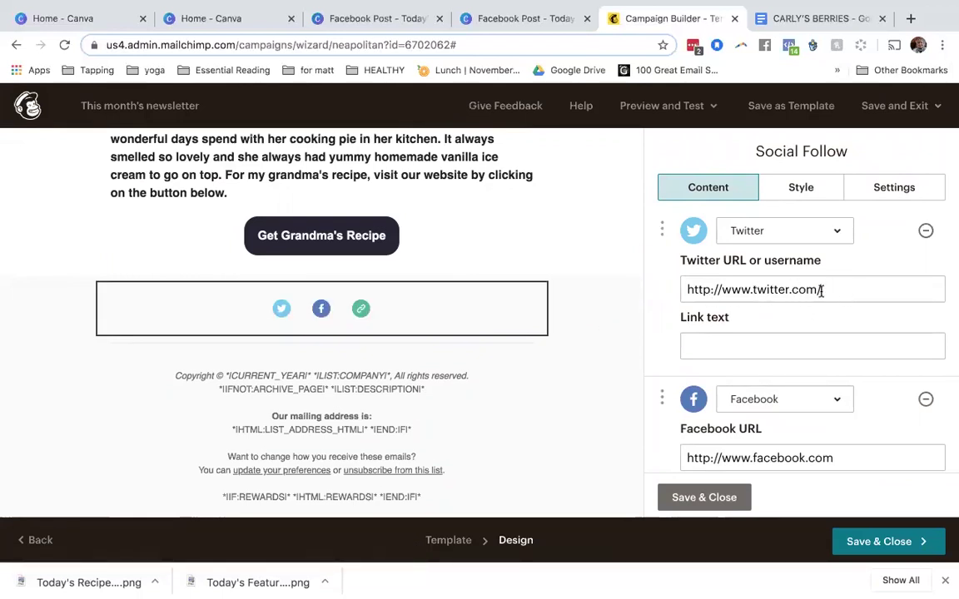
scroll(840, 421, down, 4)
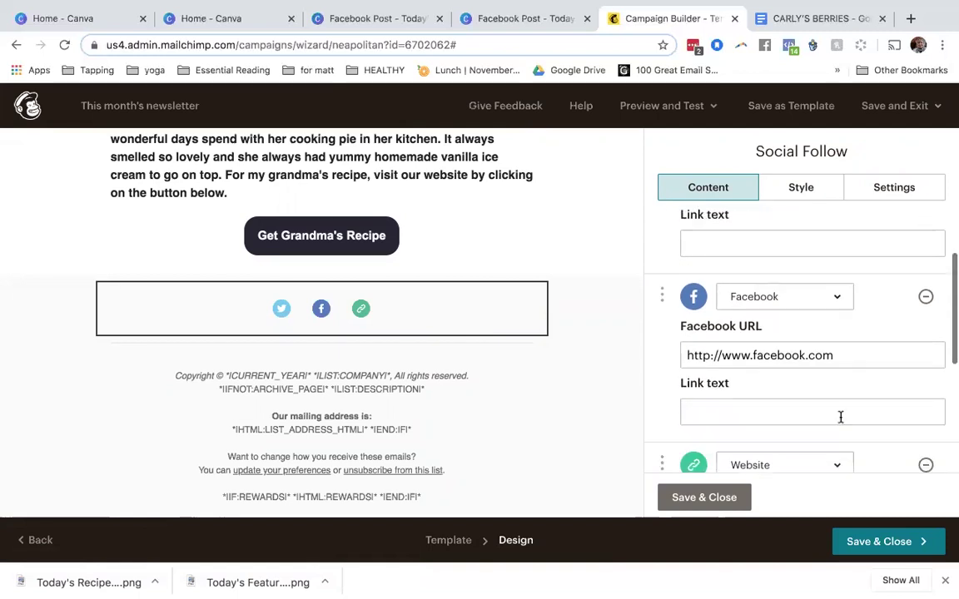
scroll(840, 421, down, 1)
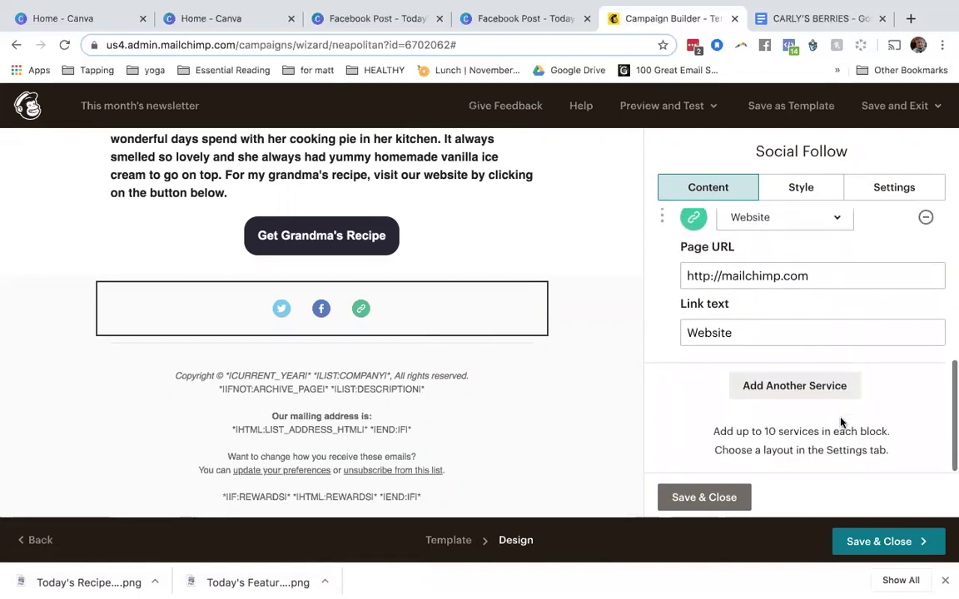
click(798, 388)
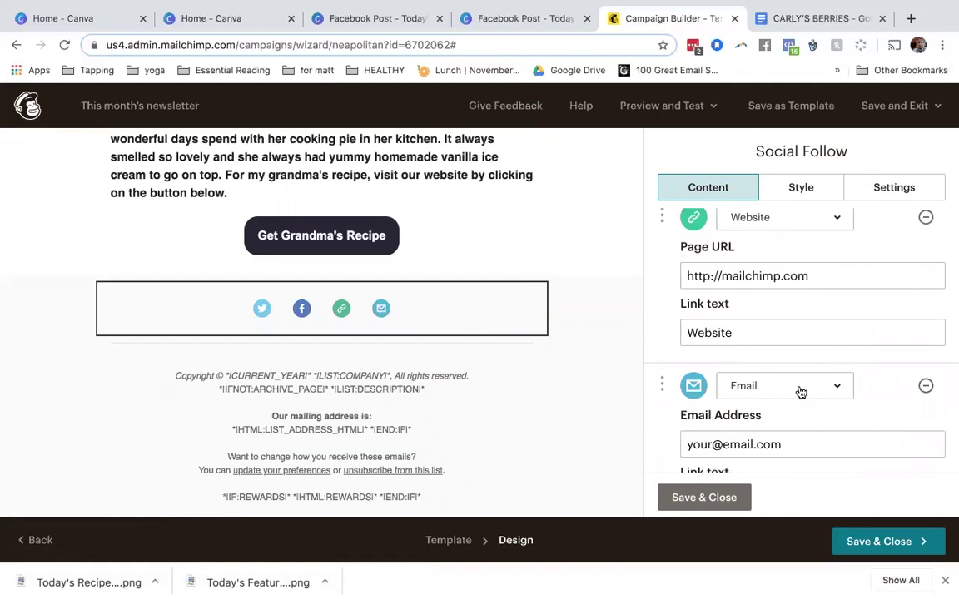
Step: Browse the service types available for the added Email entry without choosing another one
click(799, 387)
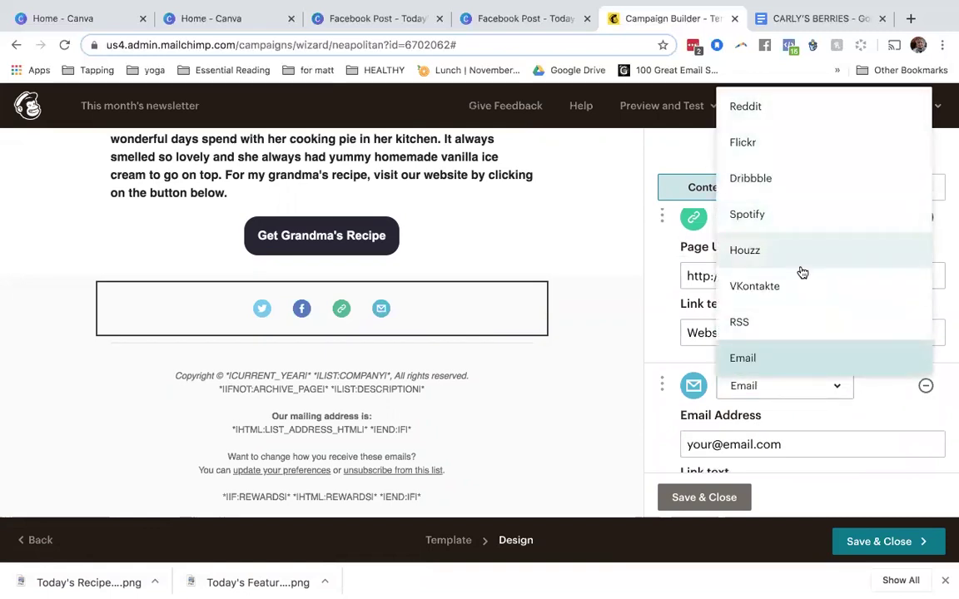
scroll(804, 299, down, 1)
scroll(804, 298, down, 1)
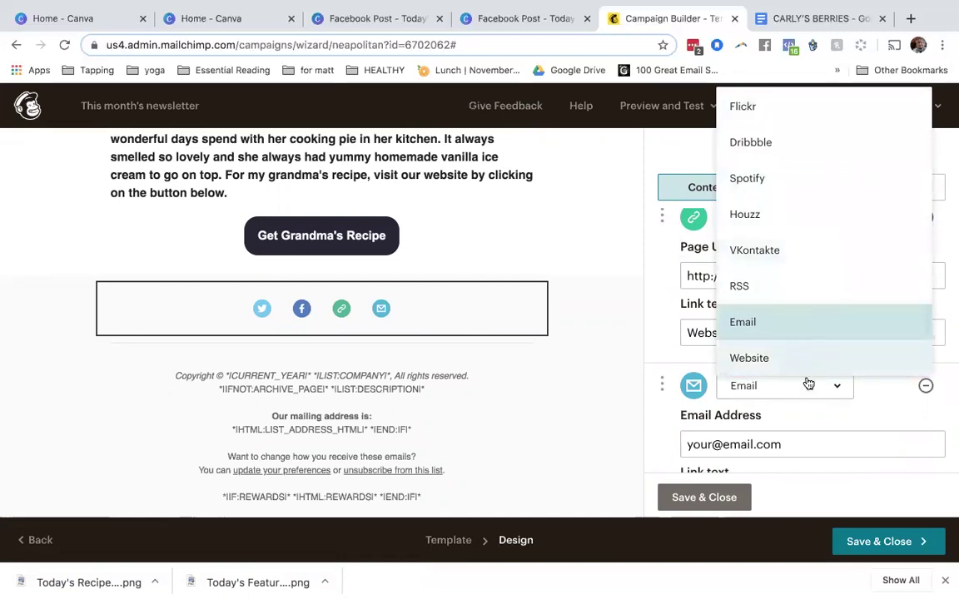
click(880, 399)
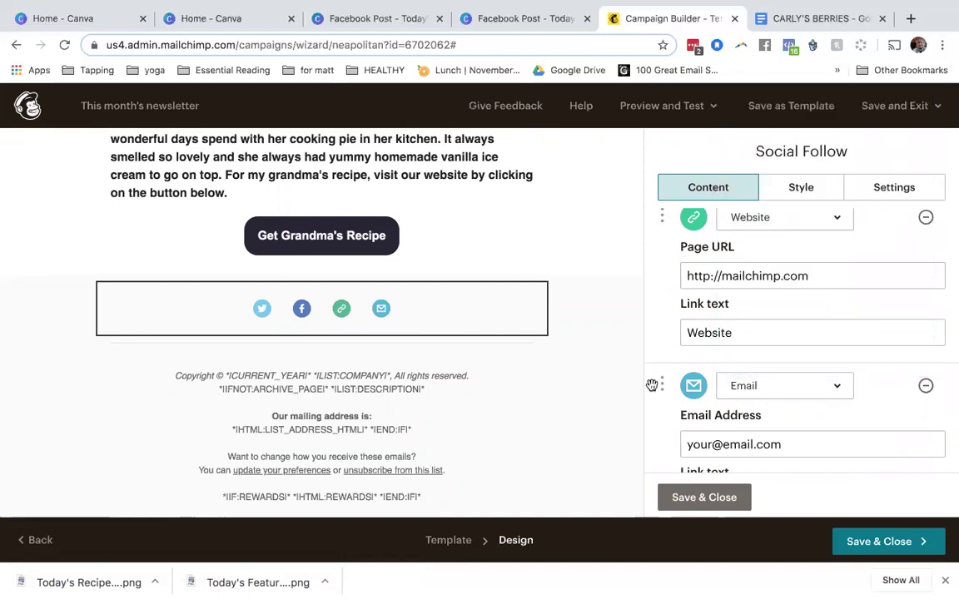
Step: Check the social icons in the newsletter layout, and save and close the Social Follow block
scroll(470, 409, up, 3)
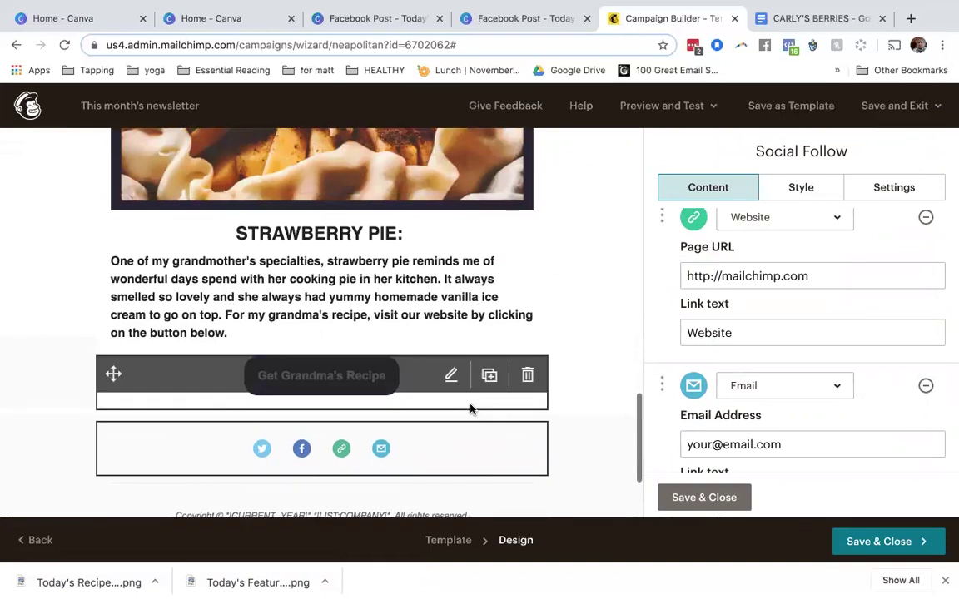
scroll(471, 408, down, 2)
scroll(471, 408, down, 1)
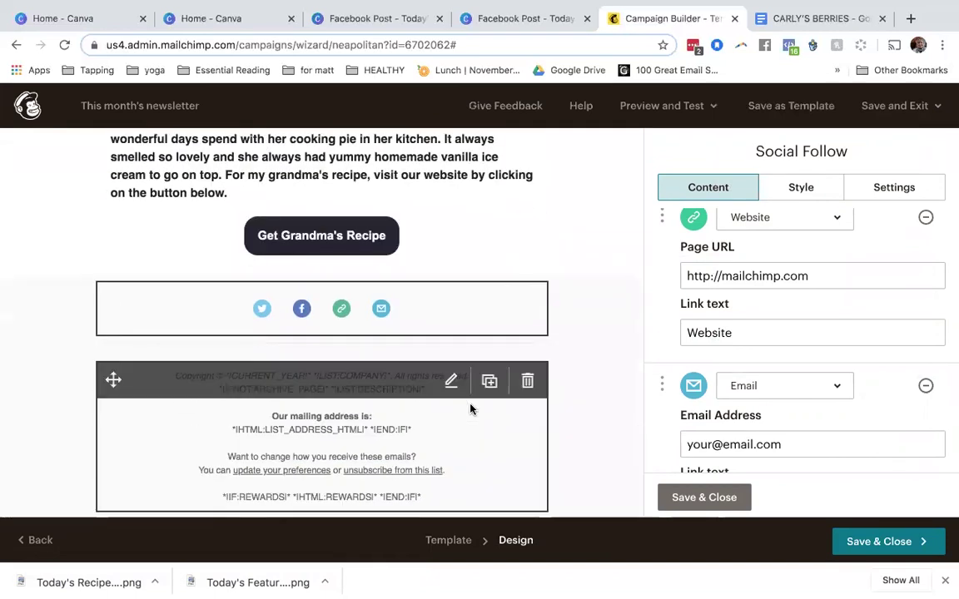
scroll(470, 409, up, 10)
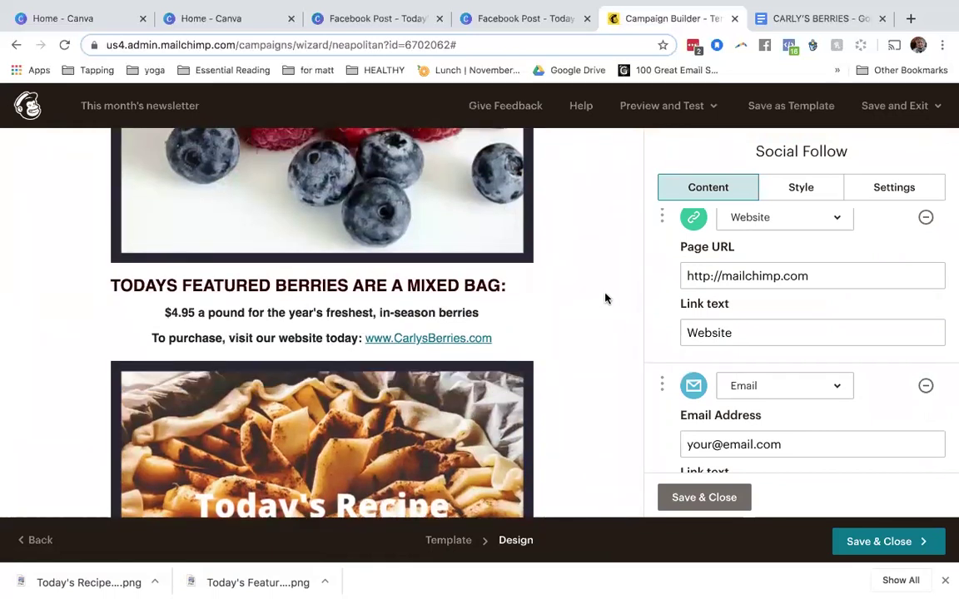
click(681, 496)
Step: Insert a Divider block between the featured berries text and the Today's Recipe image, and save it
scroll(760, 408, up, 3)
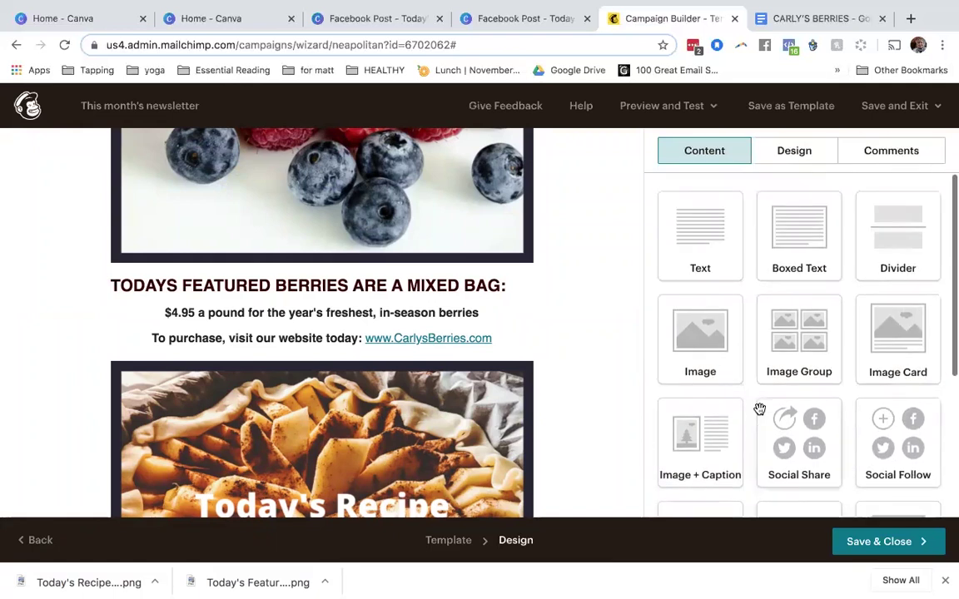
drag(884, 252, 508, 342)
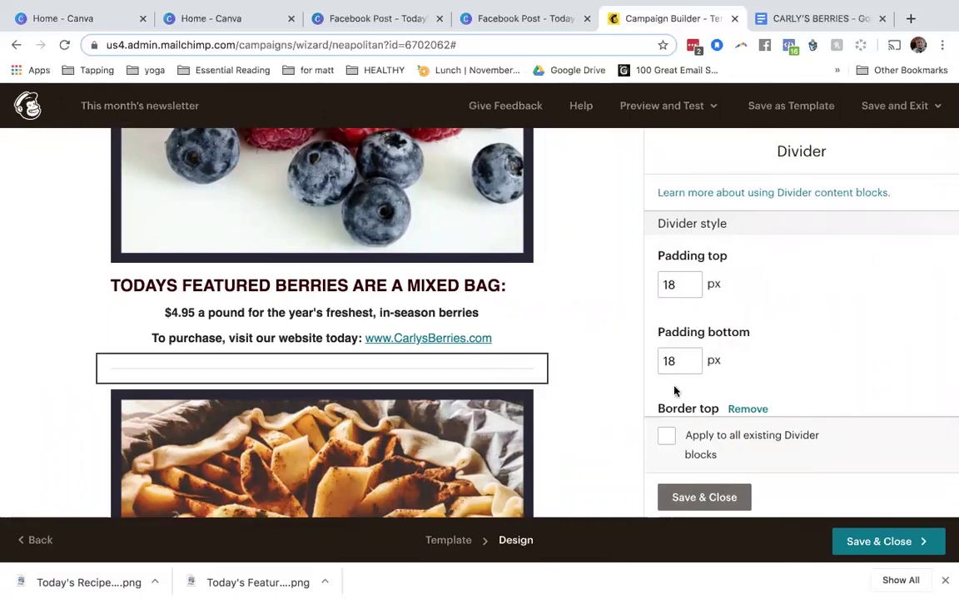
click(727, 498)
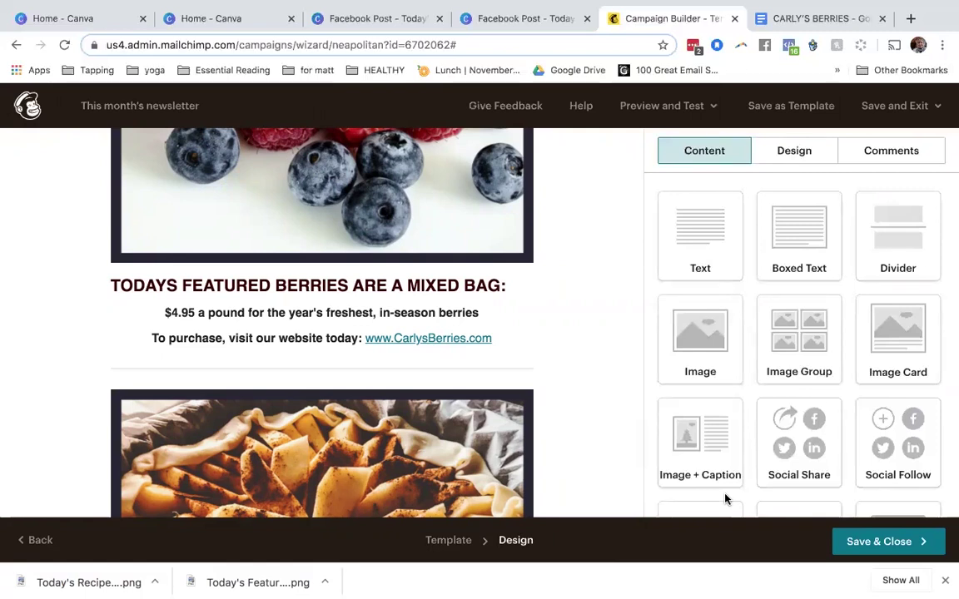
Step: Preview the whole newsletter in desktop view again to examine the divider between sections, and exit the preview
click(665, 102)
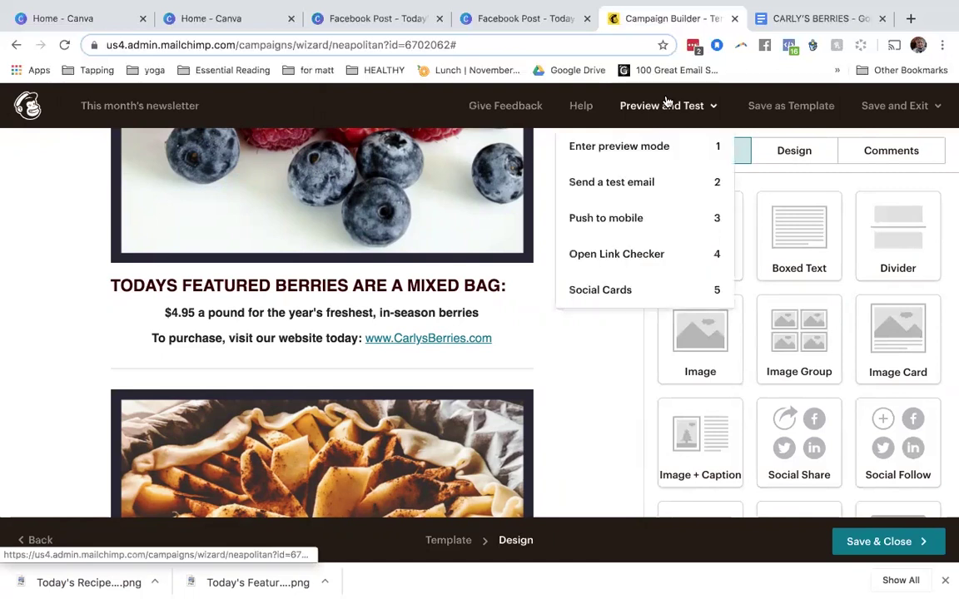
click(638, 145)
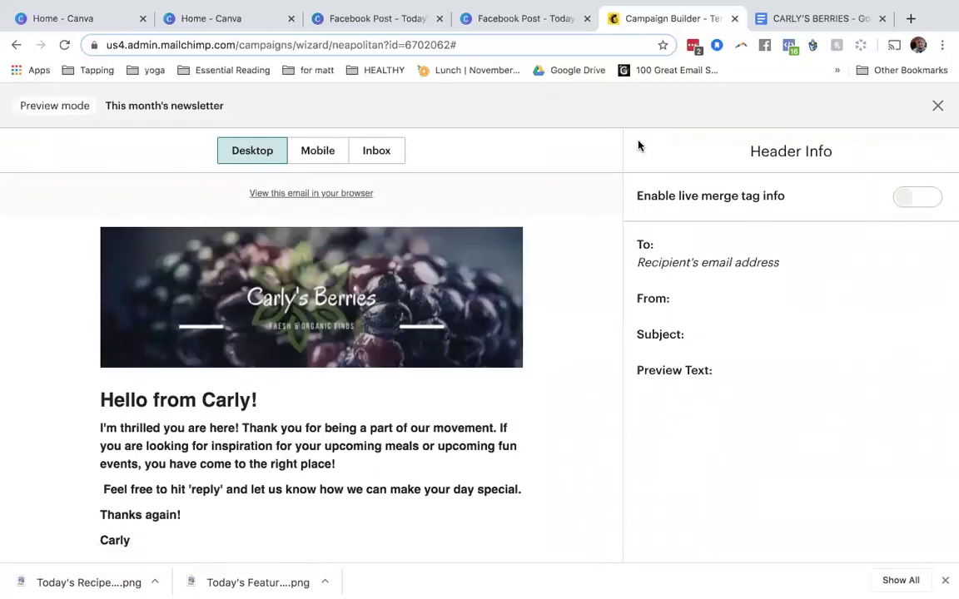
scroll(554, 425, down, 3)
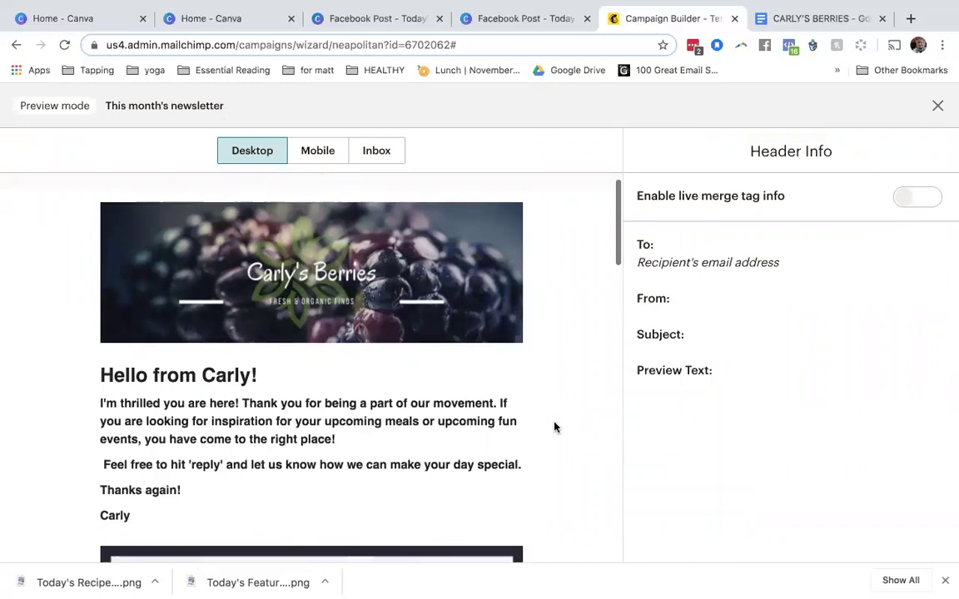
scroll(554, 427, down, 10)
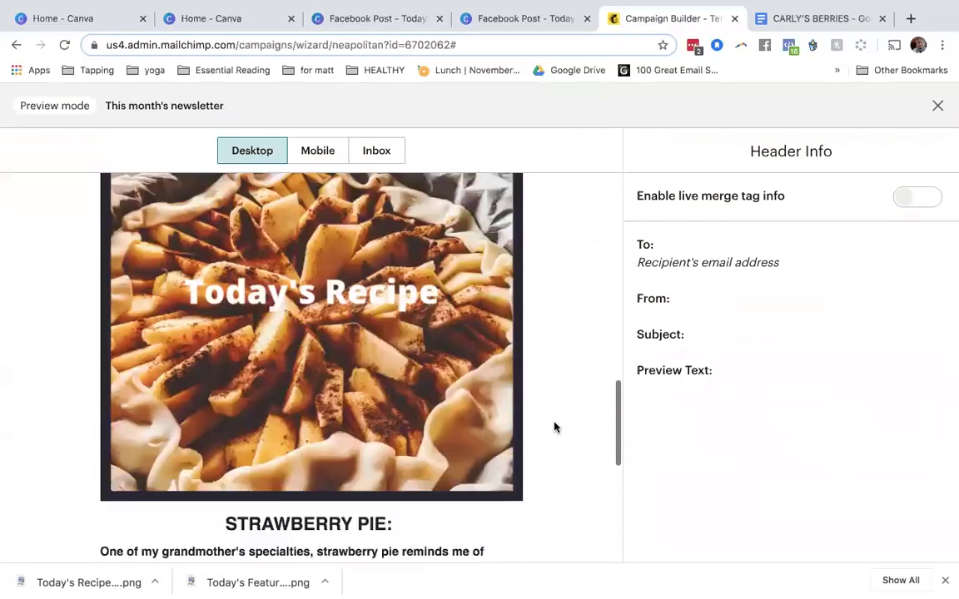
scroll(554, 427, down, 3)
scroll(554, 427, up, 12)
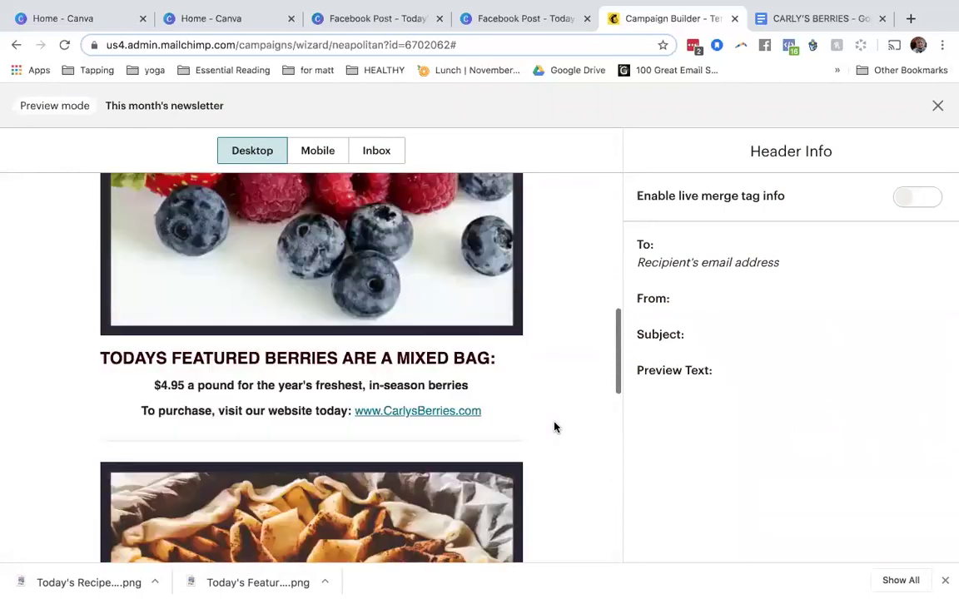
scroll(554, 427, up, 2)
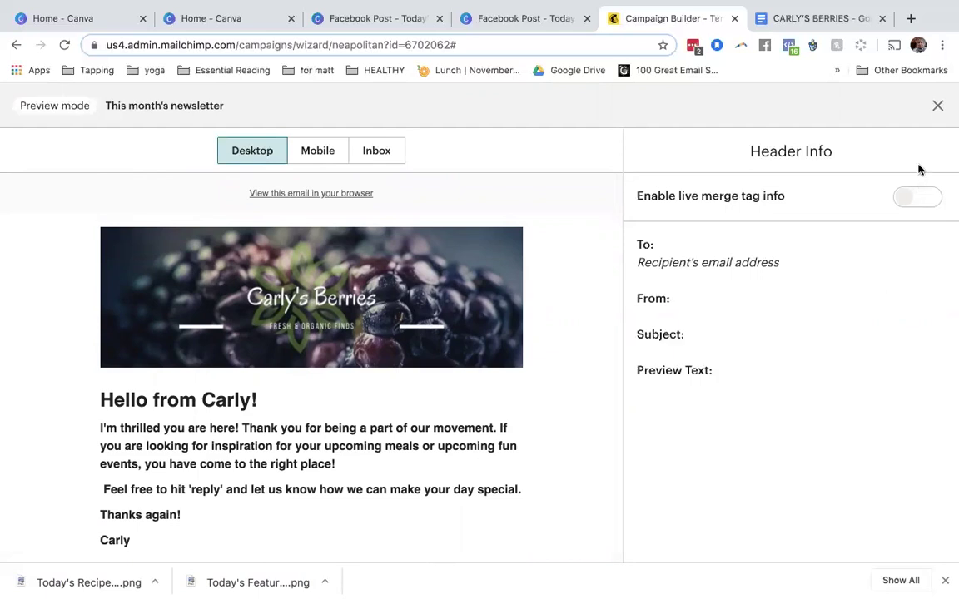
click(937, 108)
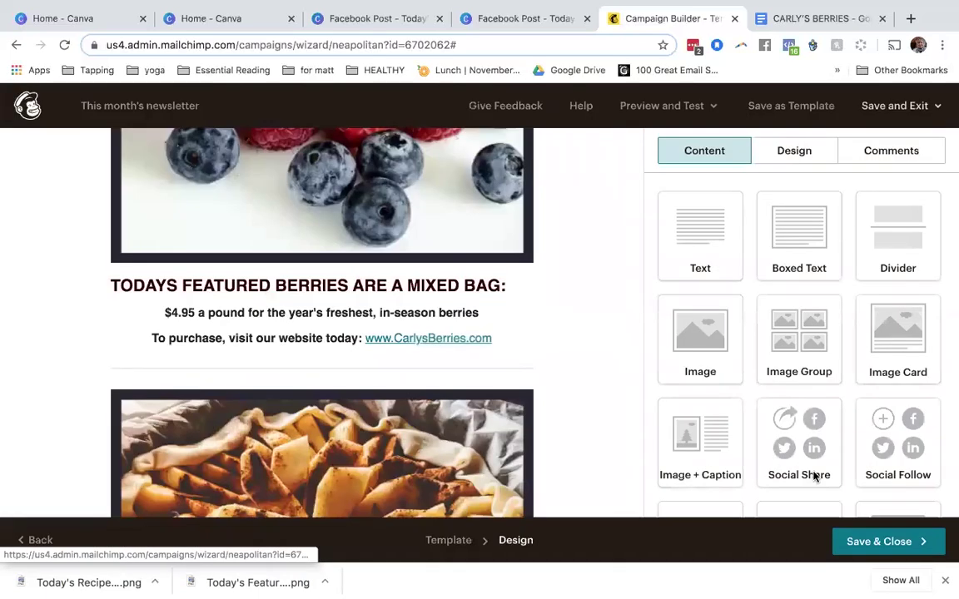
Step: Save and close the newsletter design, and review the campaign's recipient, sender, subject and content sections
click(877, 543)
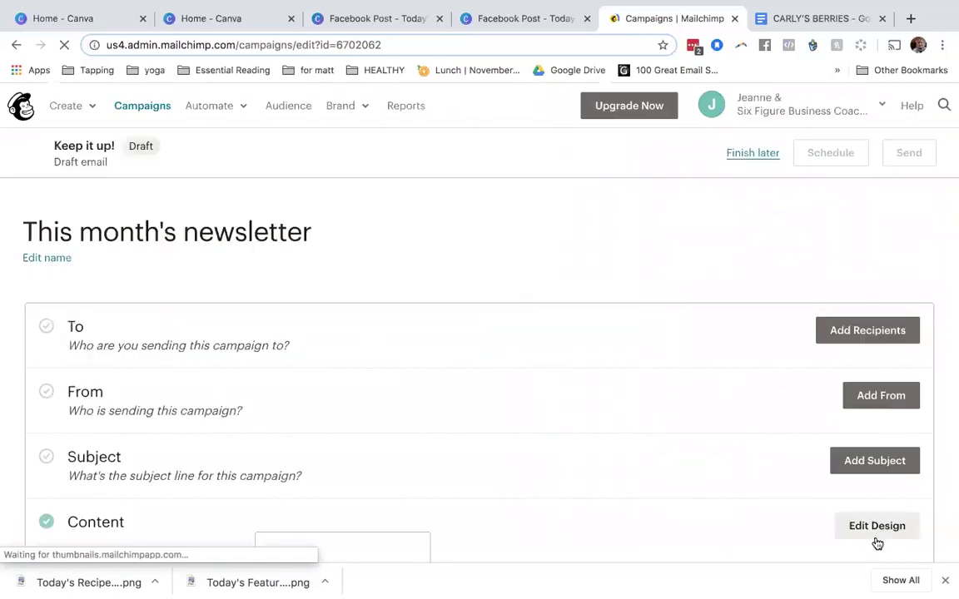
scroll(702, 506, down, 2)
scroll(702, 506, down, 4)
scroll(703, 506, up, 2)
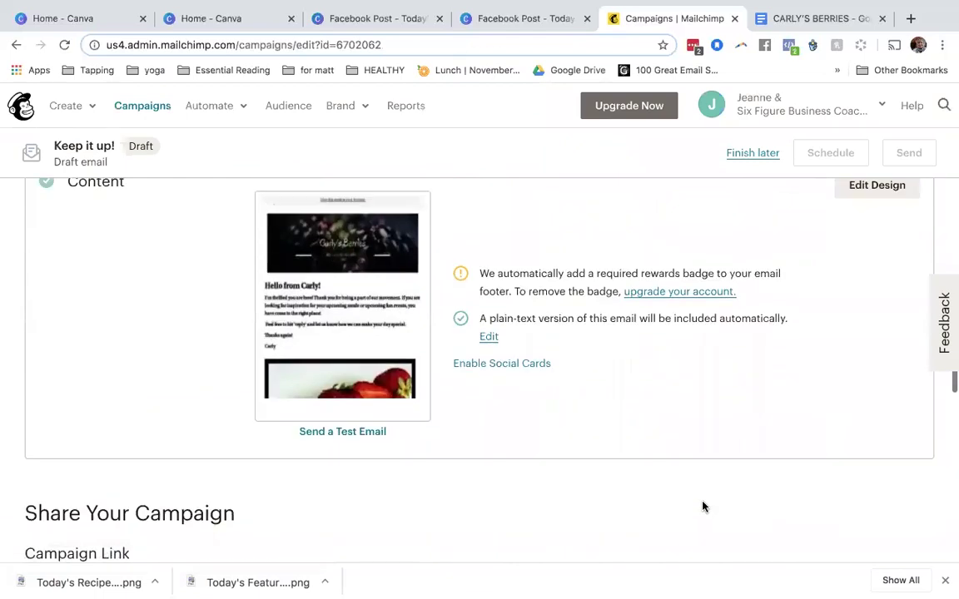
scroll(702, 506, up, 4)
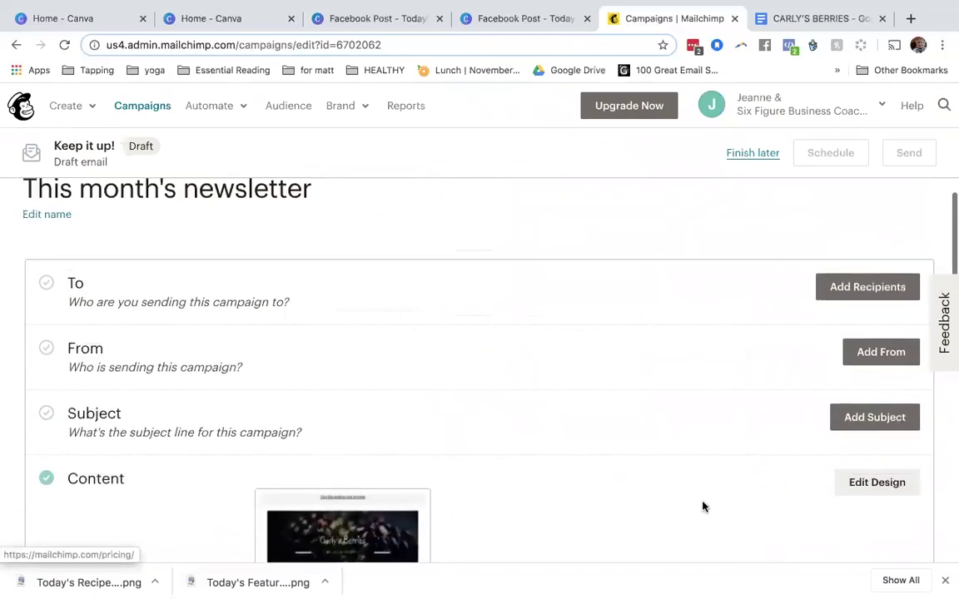
Step: Open the test email form from the campaign content, look at its recipient field and optional personal message box, and close the form
scroll(703, 506, down, 3)
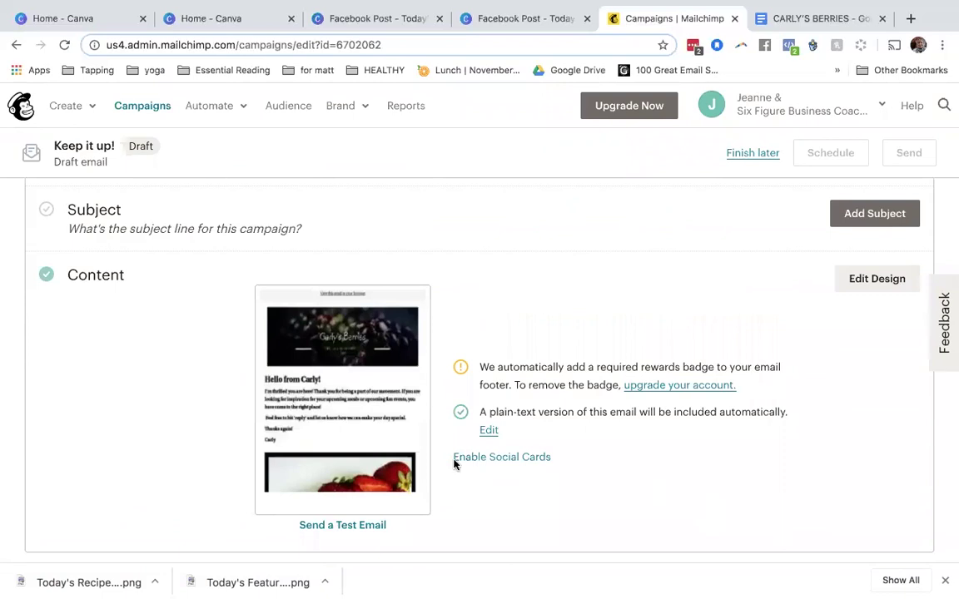
click(333, 526)
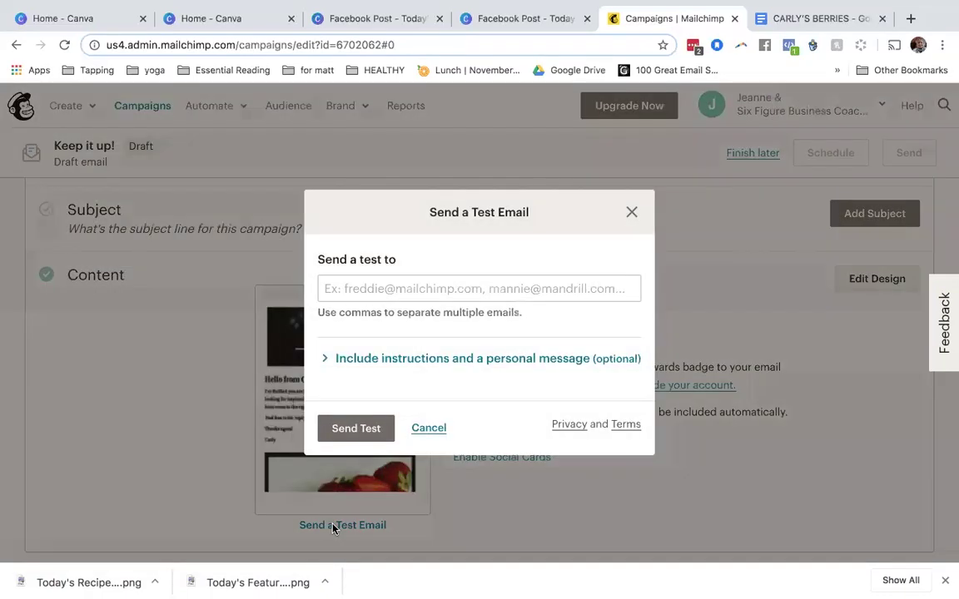
click(450, 289)
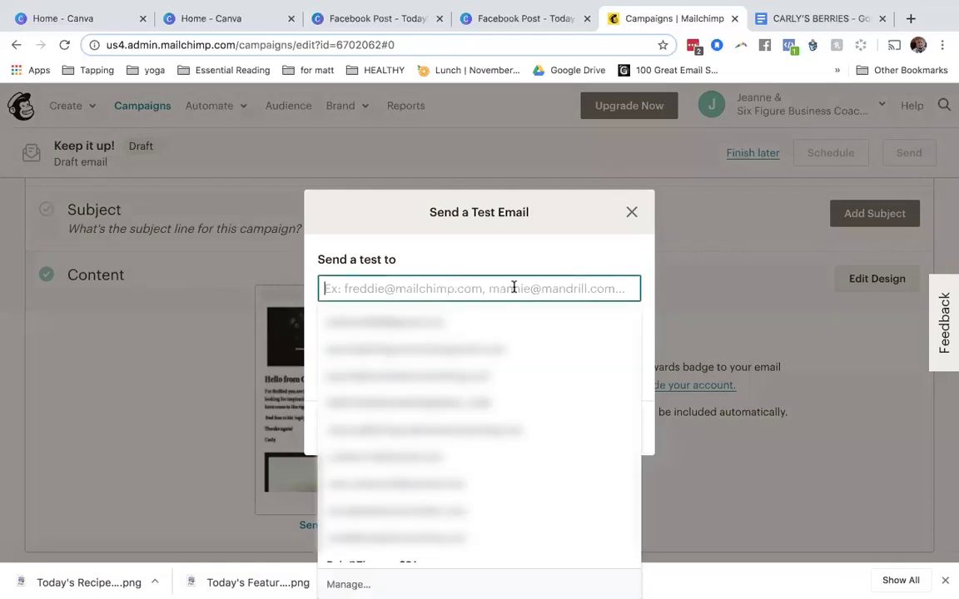
key(Escape)
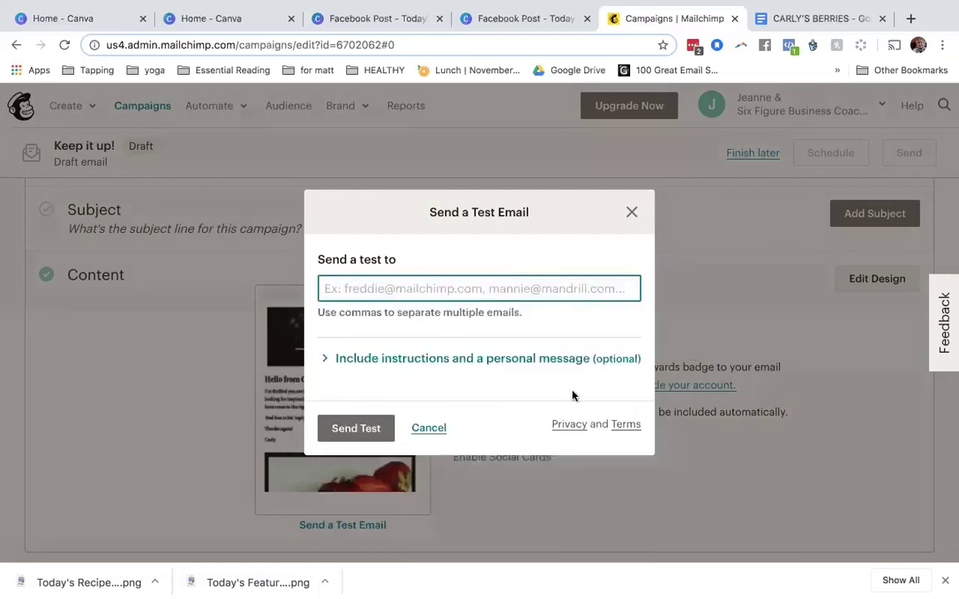
click(503, 365)
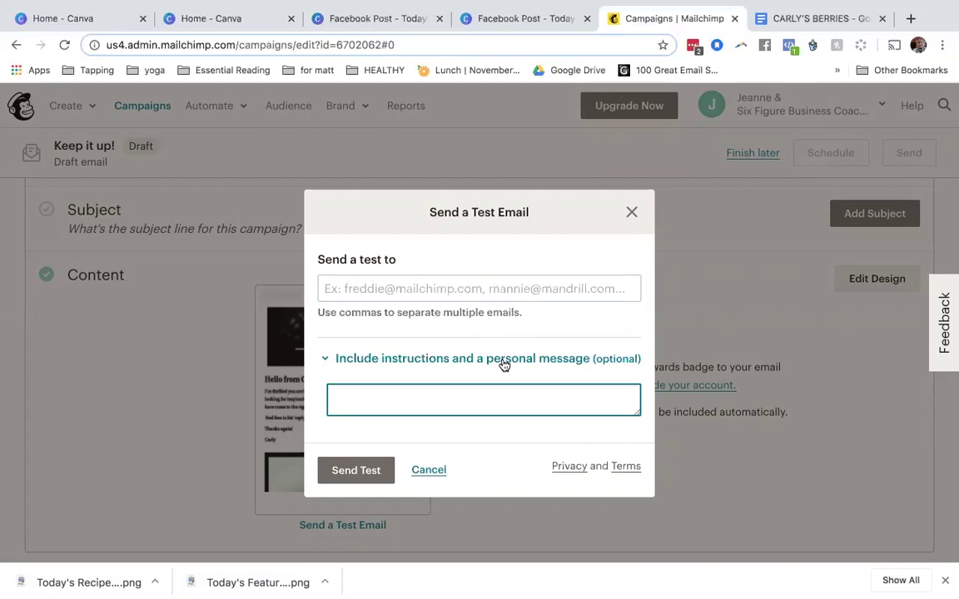
click(355, 471)
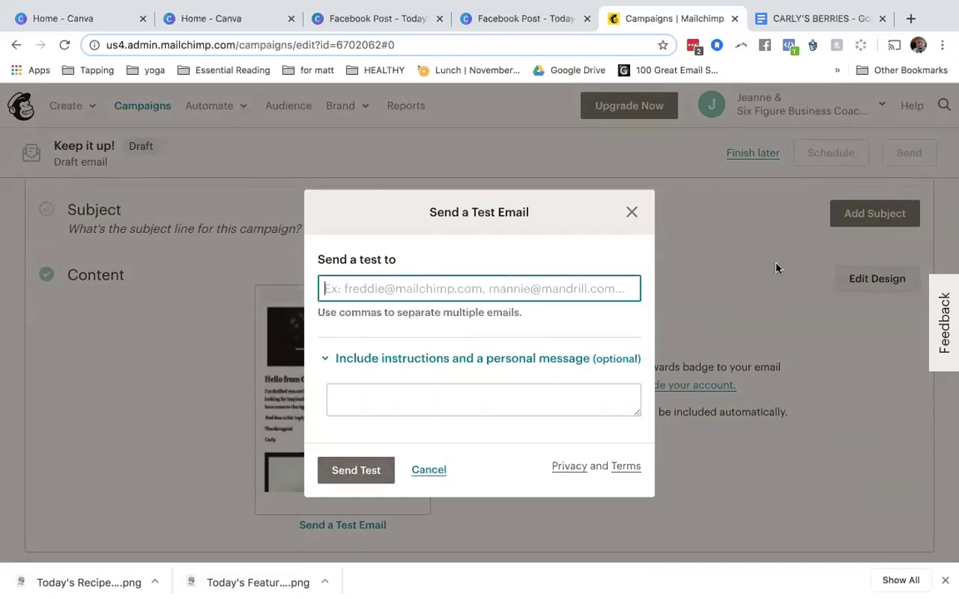
click(631, 214)
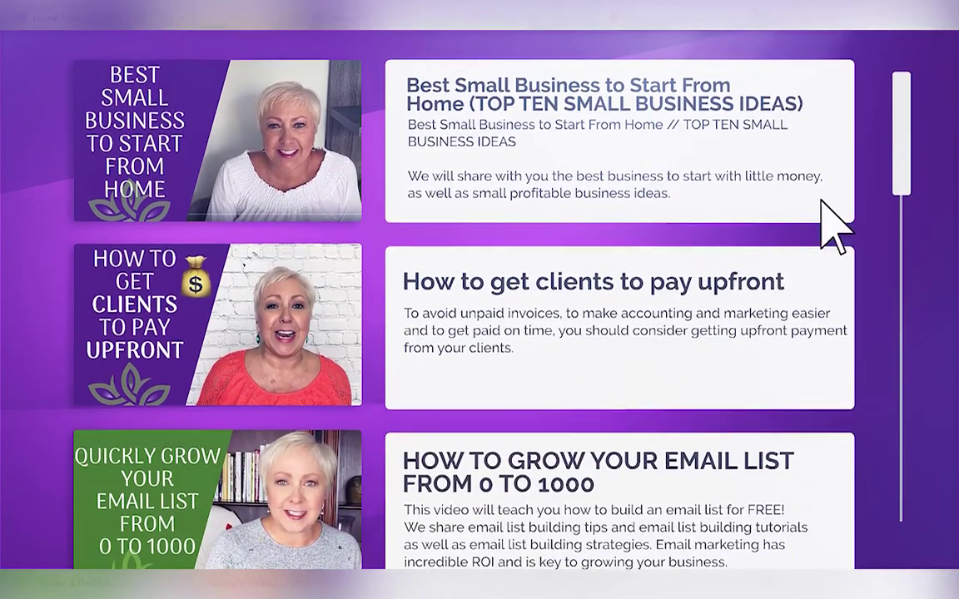
scroll(835, 224, down, 3)
drag(916, 193, 915, 278)
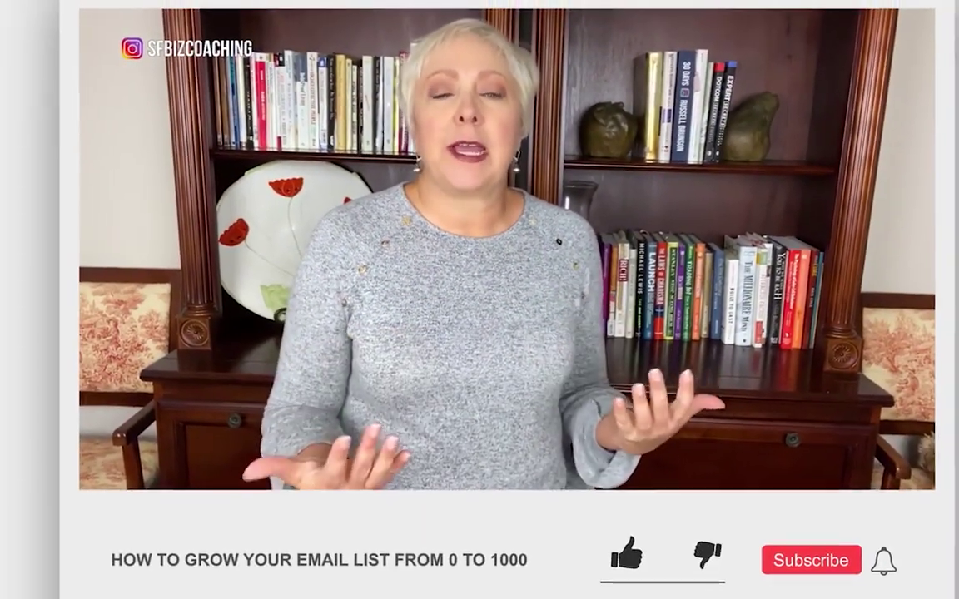
click(628, 563)
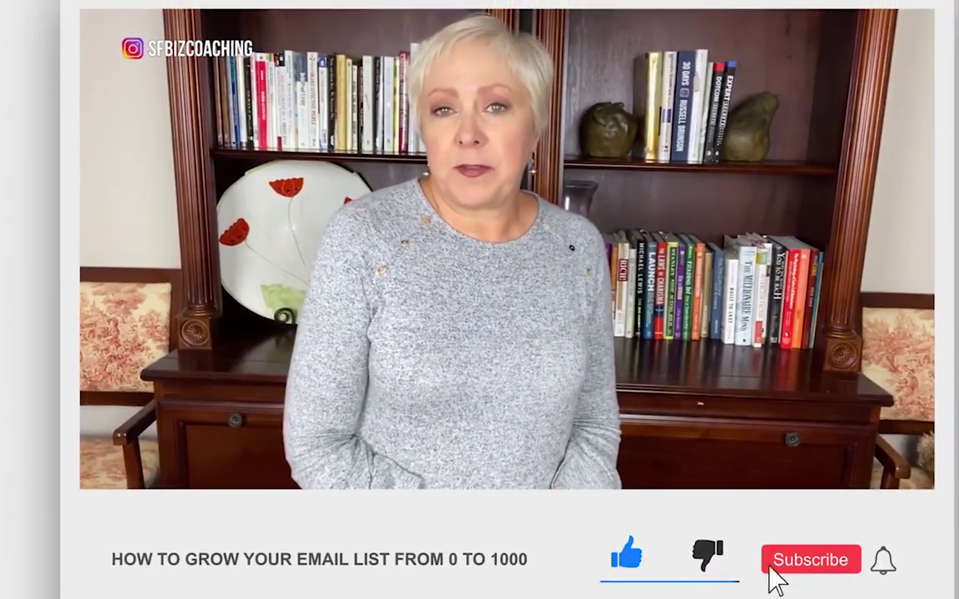
click(832, 565)
click(883, 560)
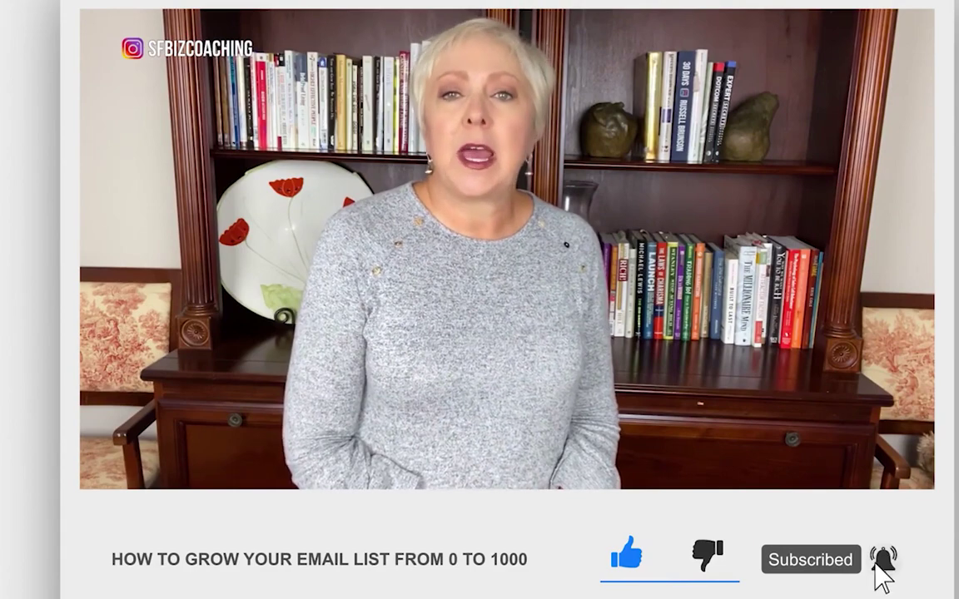